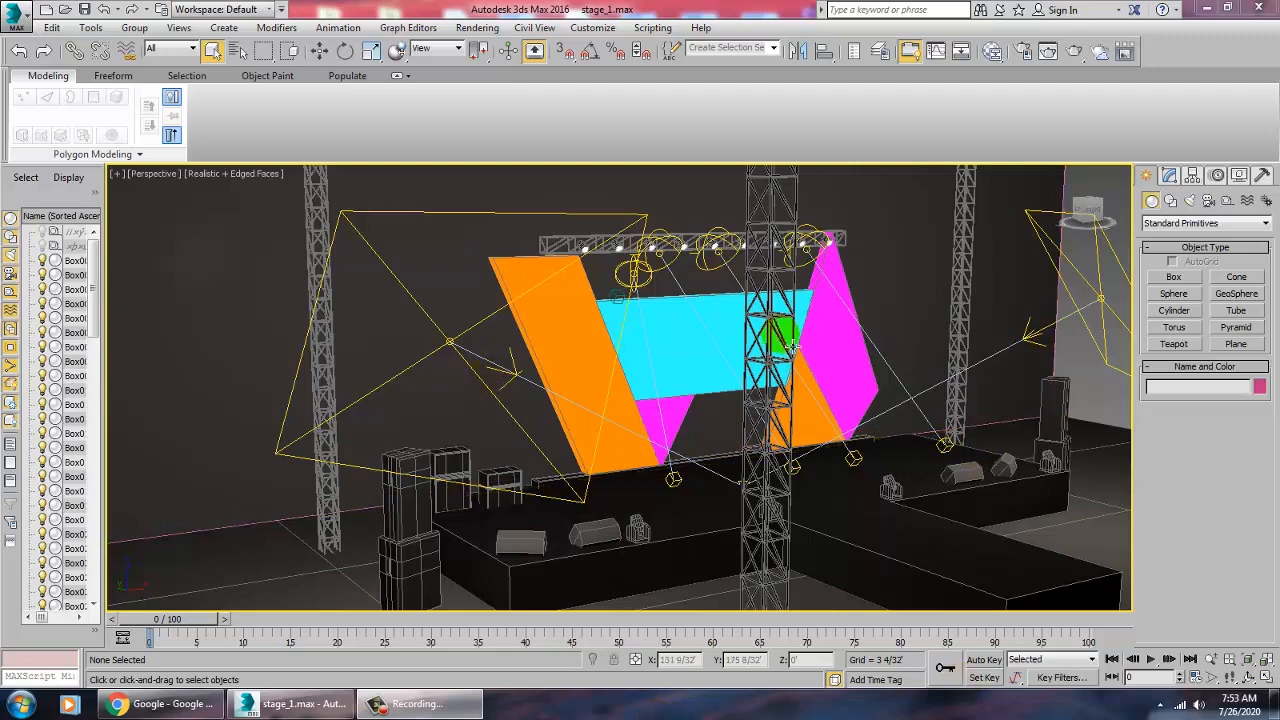
Step: Move the sphere VRay light beside the short truss to its orange-panel end, at about X -13 19/32', Z 31 23/32'
alt+middle_drag(776, 334, 690, 420)
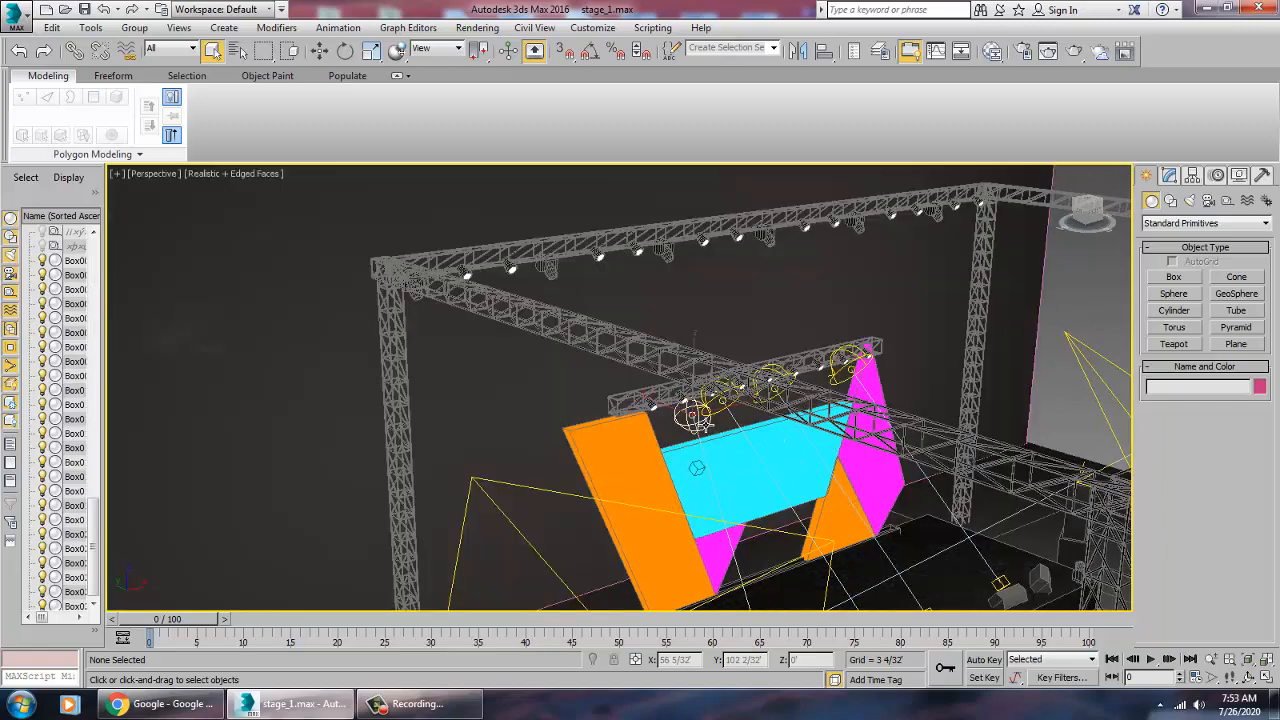
click(711, 425)
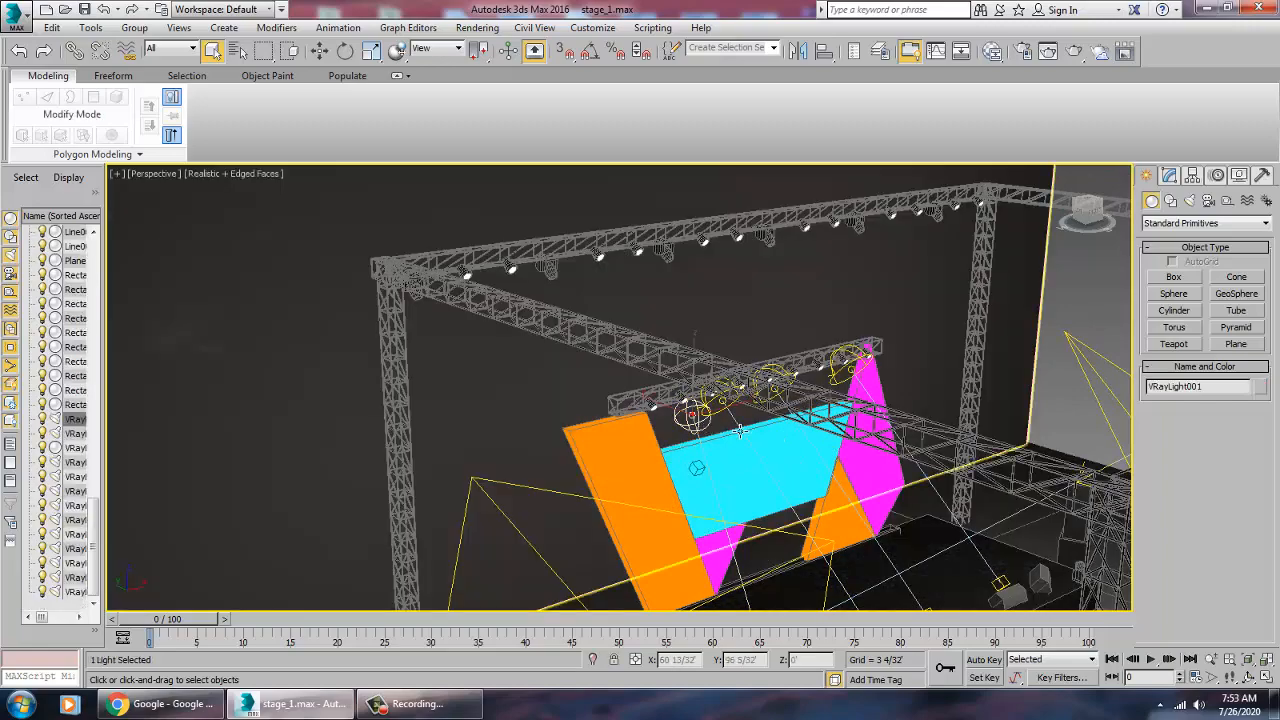
key(w)
scroll(716, 433, up, 5)
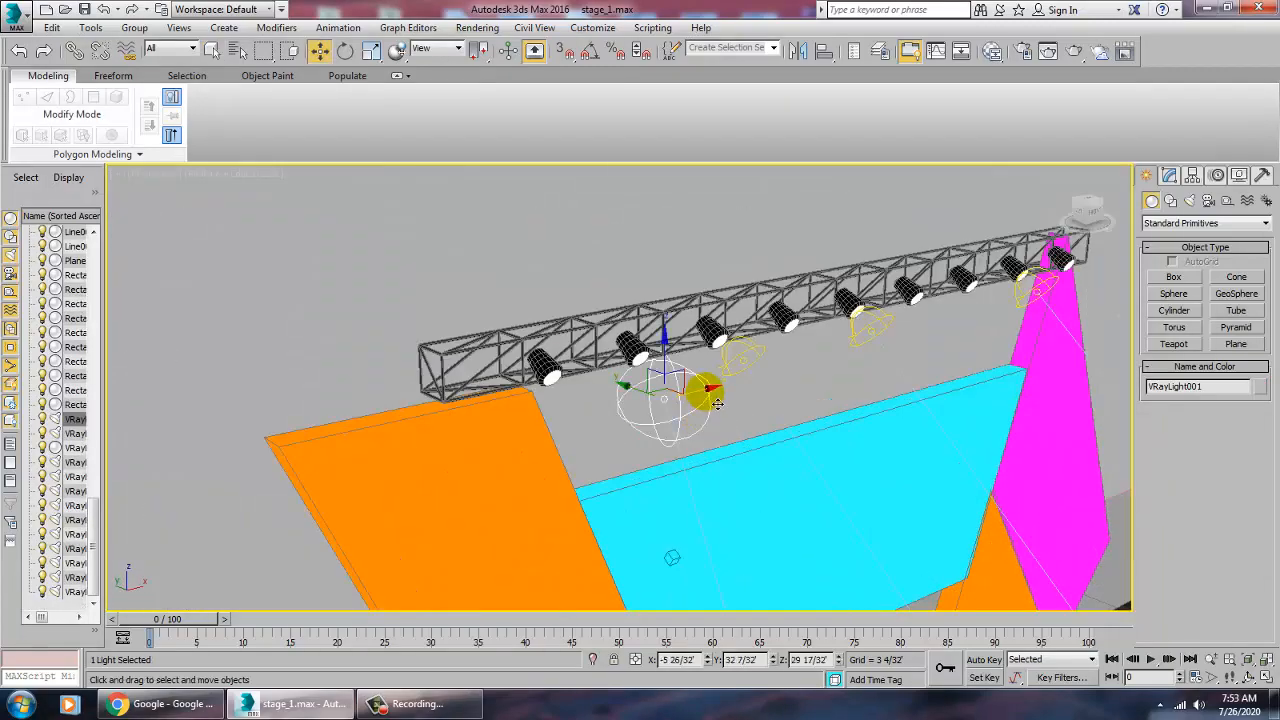
drag(705, 392, 611, 391)
alt+middle_drag(611, 391, 617, 449)
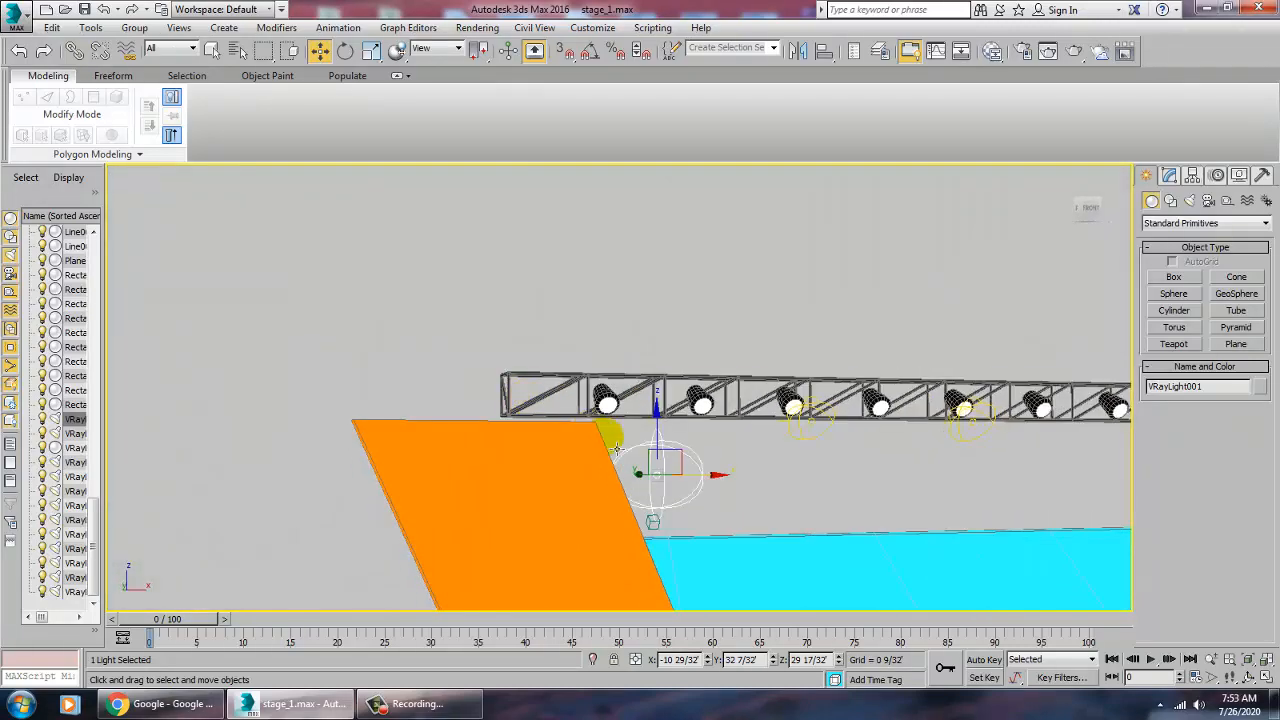
alt+middle_drag(702, 476, 550, 478)
drag(447, 448, 418, 423)
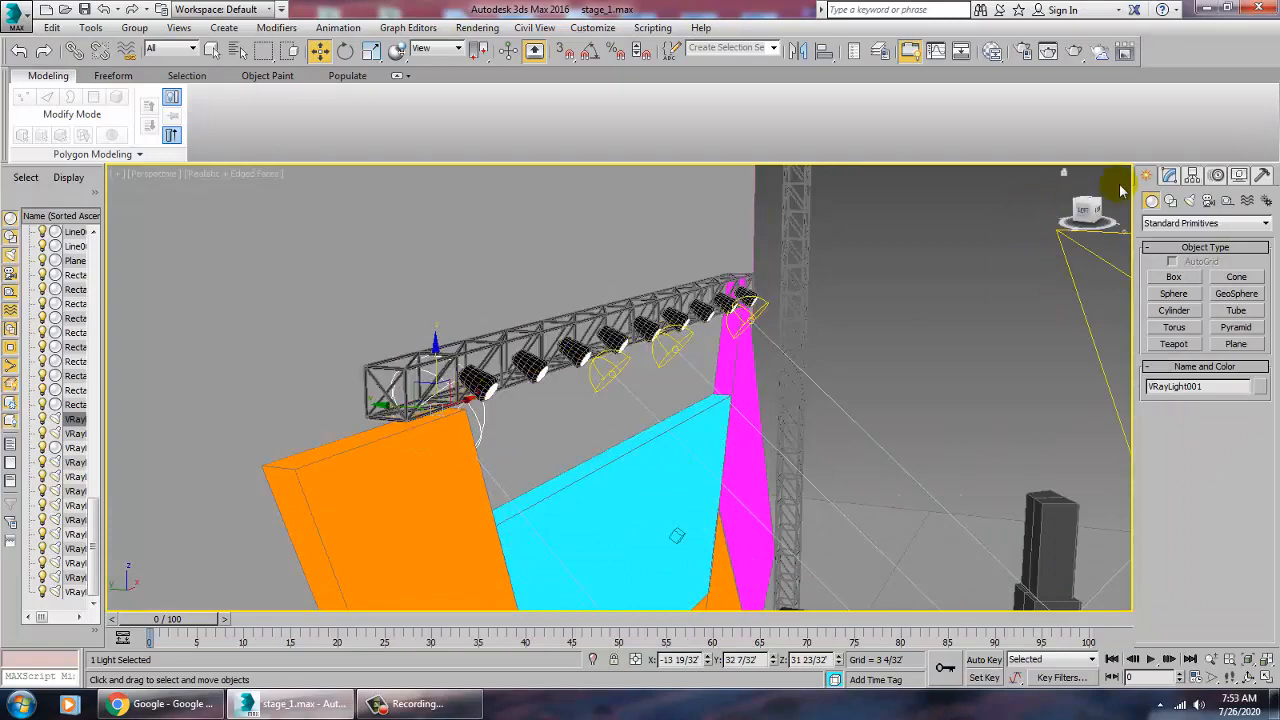
Step: Change the selected VRay light's type to Dome
click(1169, 177)
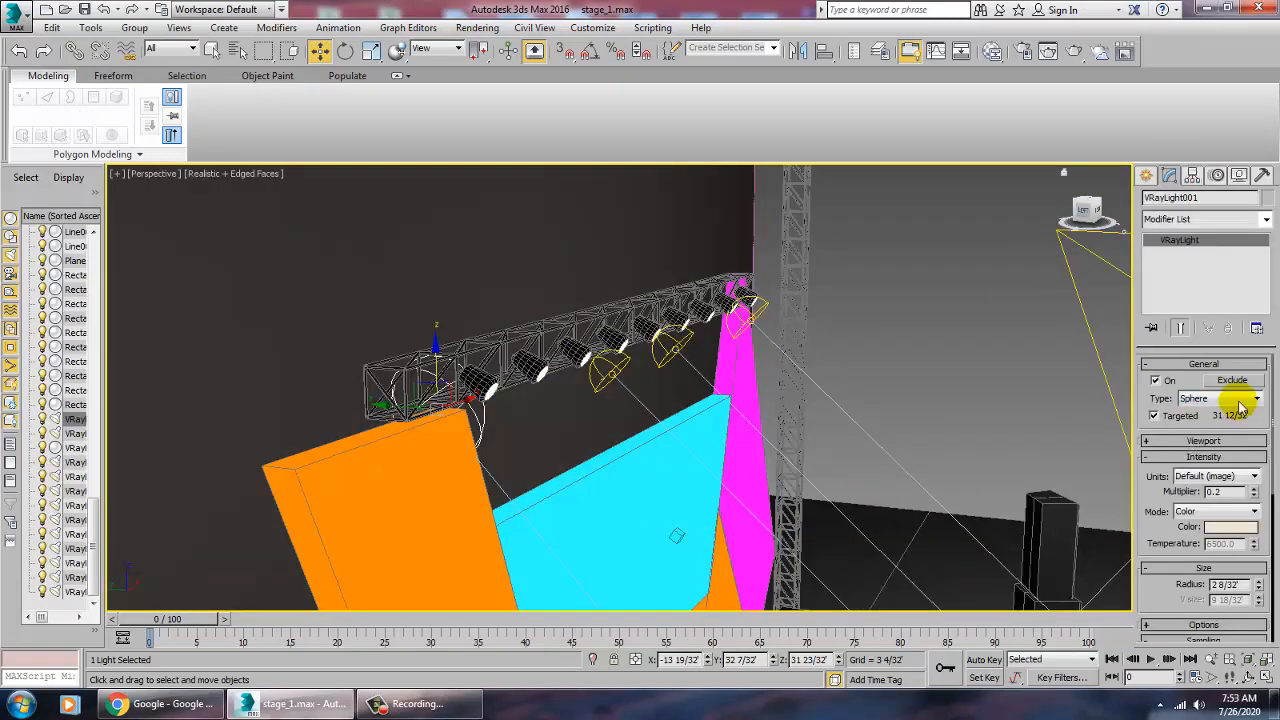
click(1238, 400)
click(1228, 425)
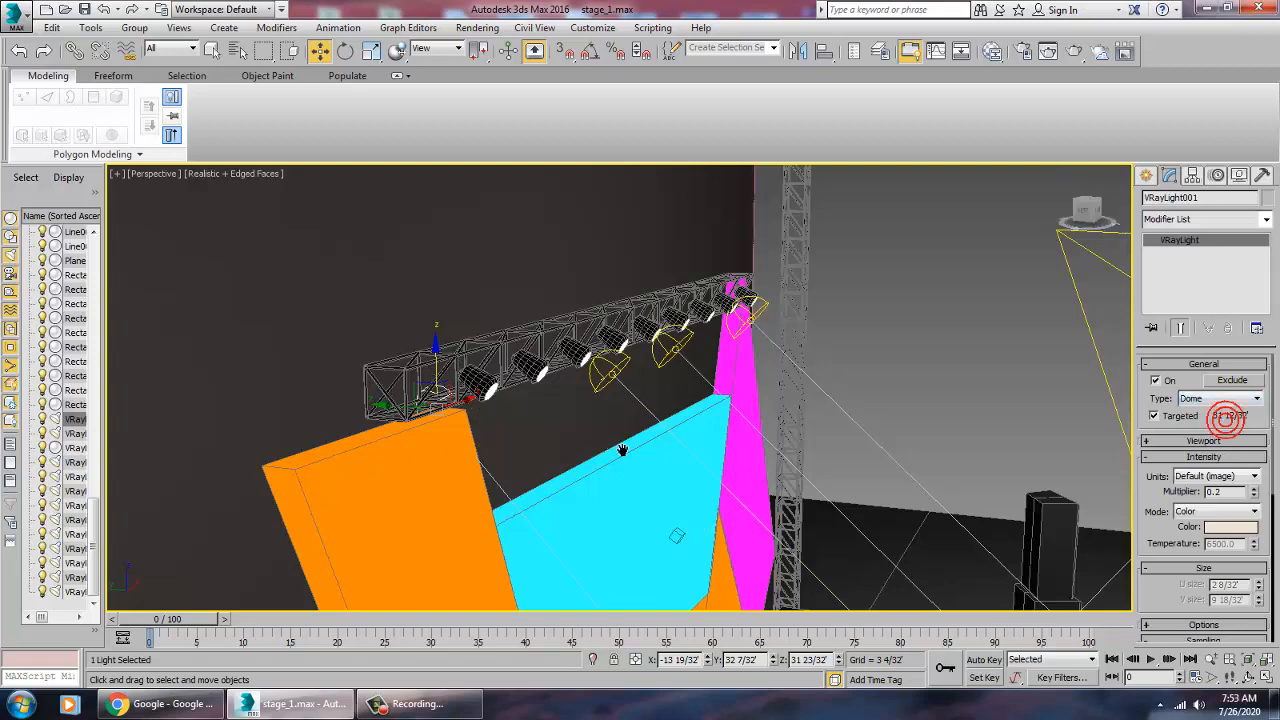
Step: Align the dome light under the truss's first lamp, at about X -14 9/32', Y 29 1/32'
alt+middle_drag(623, 449, 432, 432)
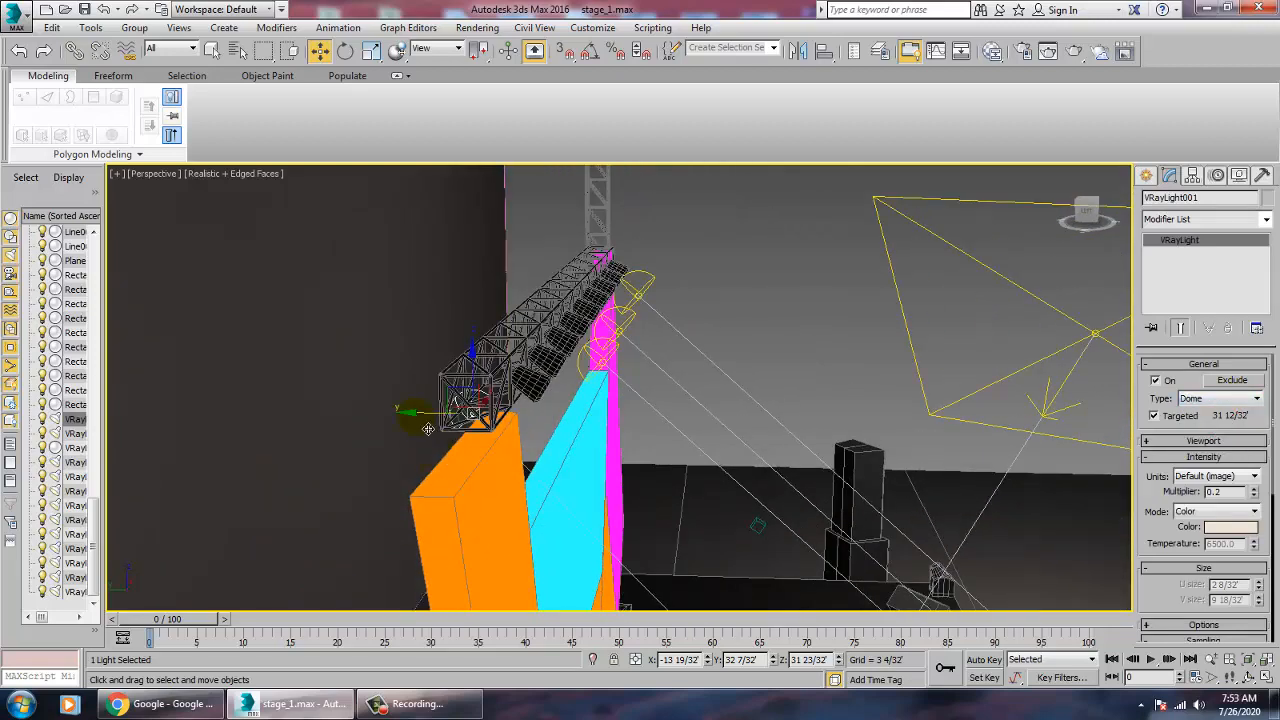
drag(427, 428, 519, 411)
alt+middle_drag(527, 411, 436, 392)
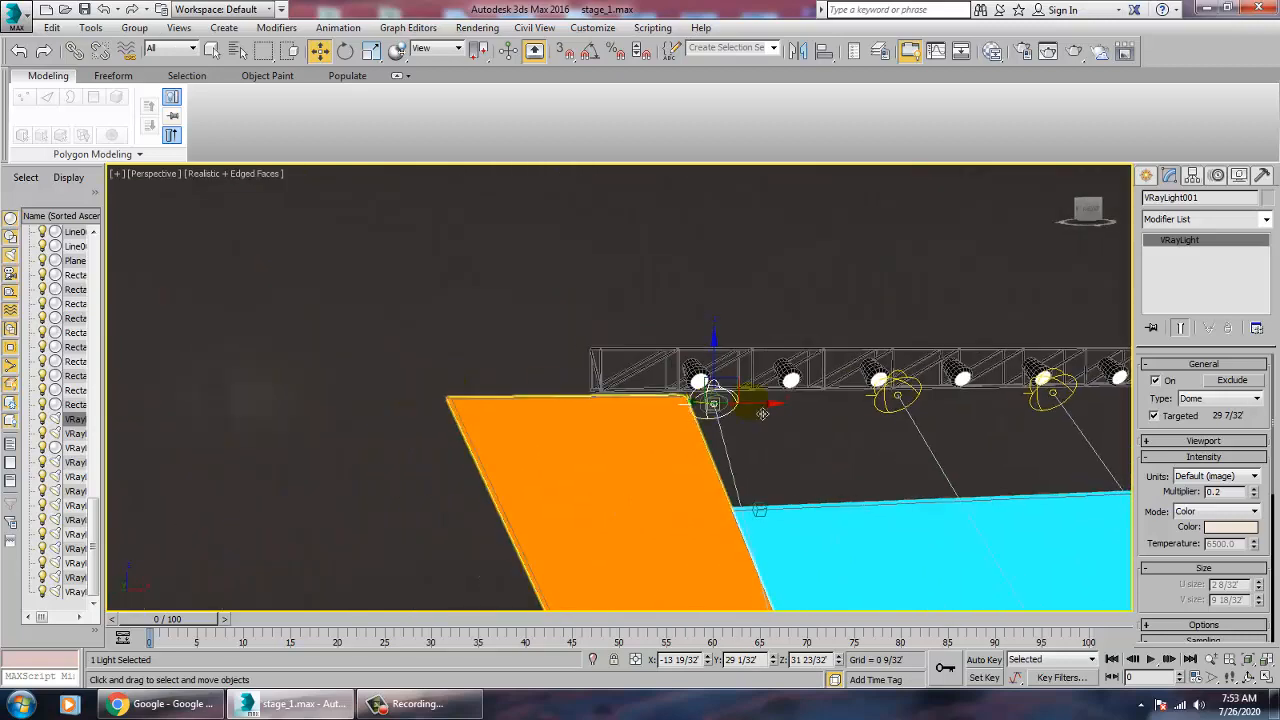
drag(776, 412, 759, 407)
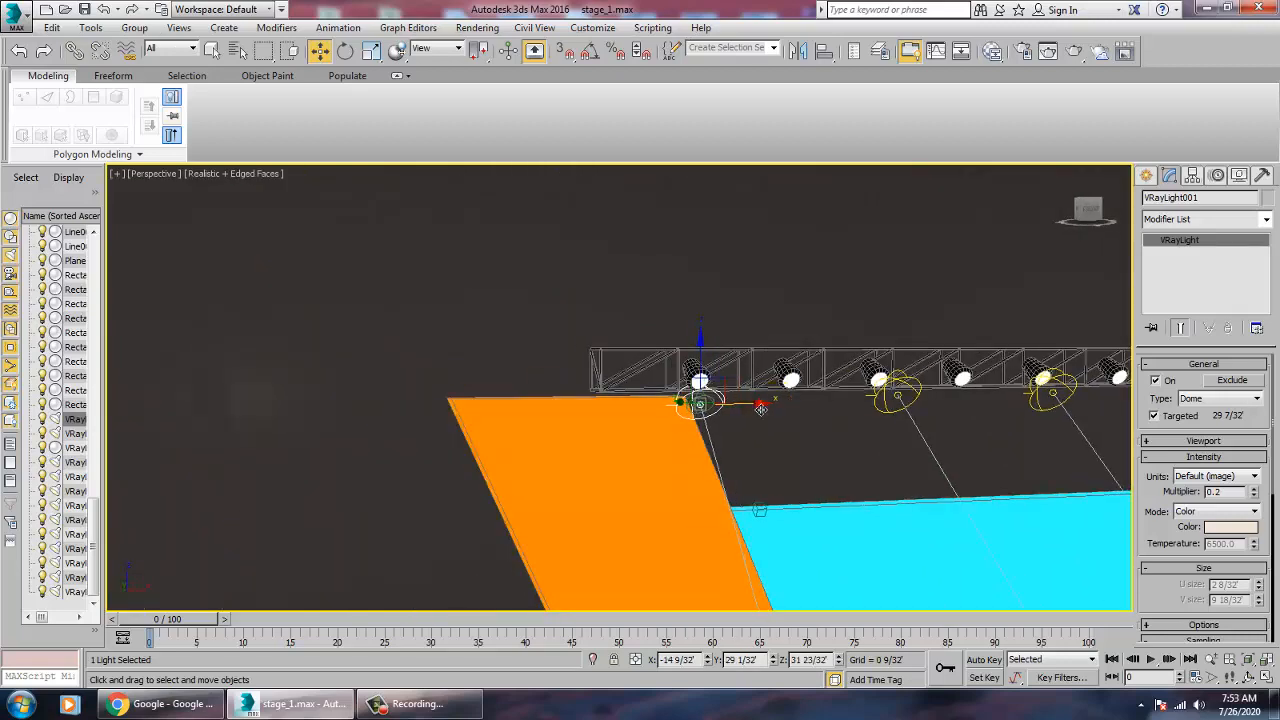
Step: Frame the stage from above and run a test render, ending it early and closing the frame buffer
scroll(760, 410, down, 3)
alt+middle_drag(770, 449, 600, 300)
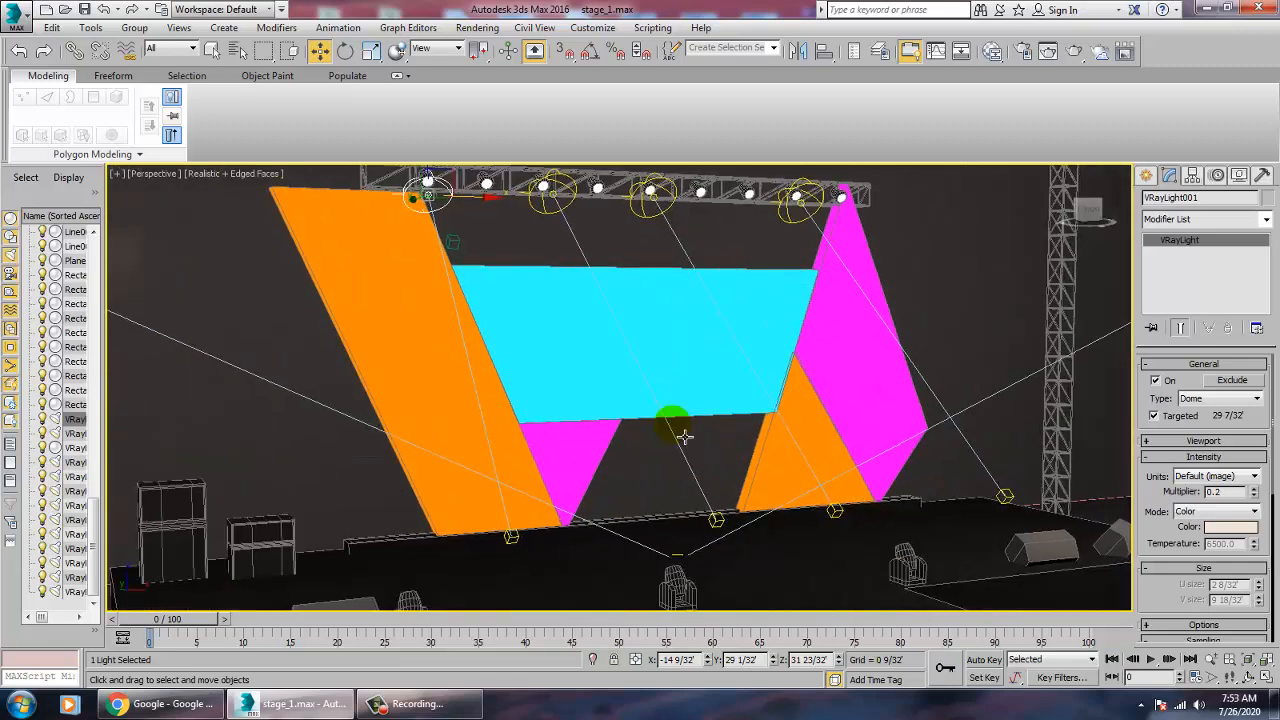
alt+middle_drag(685, 437, 745, 497)
scroll(711, 447, down, 3)
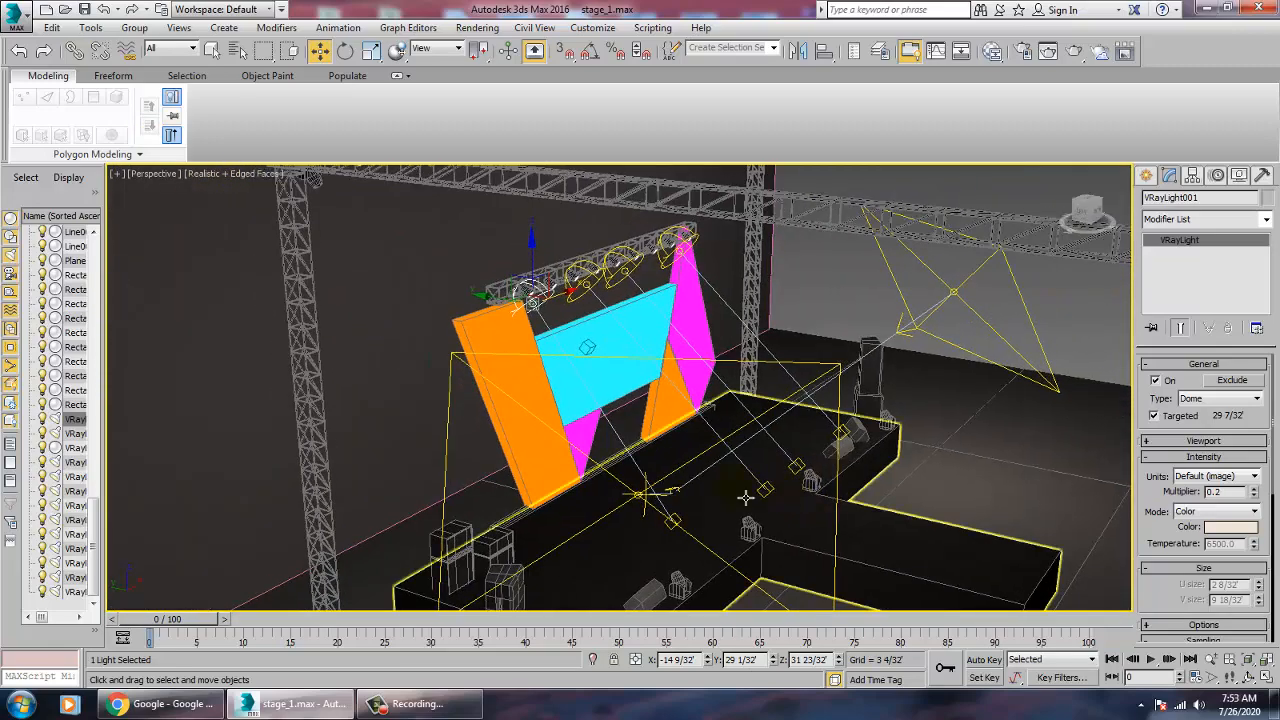
click(477, 27)
click(495, 46)
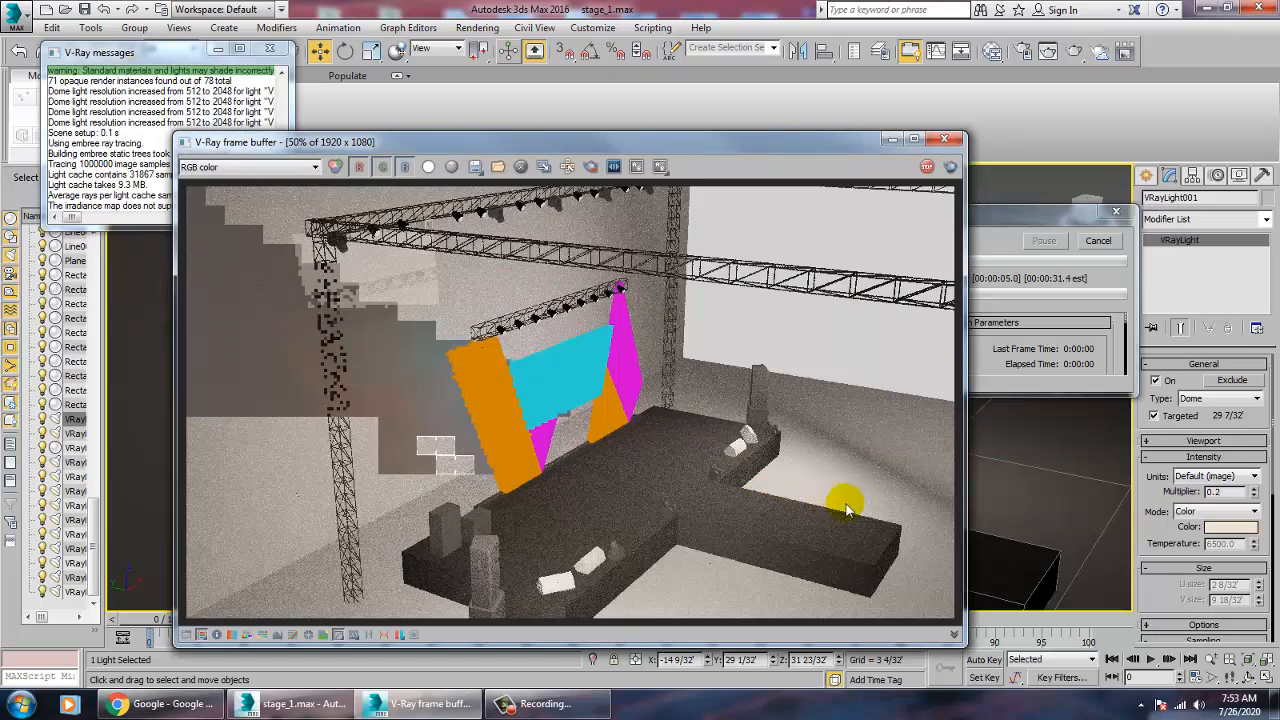
click(942, 140)
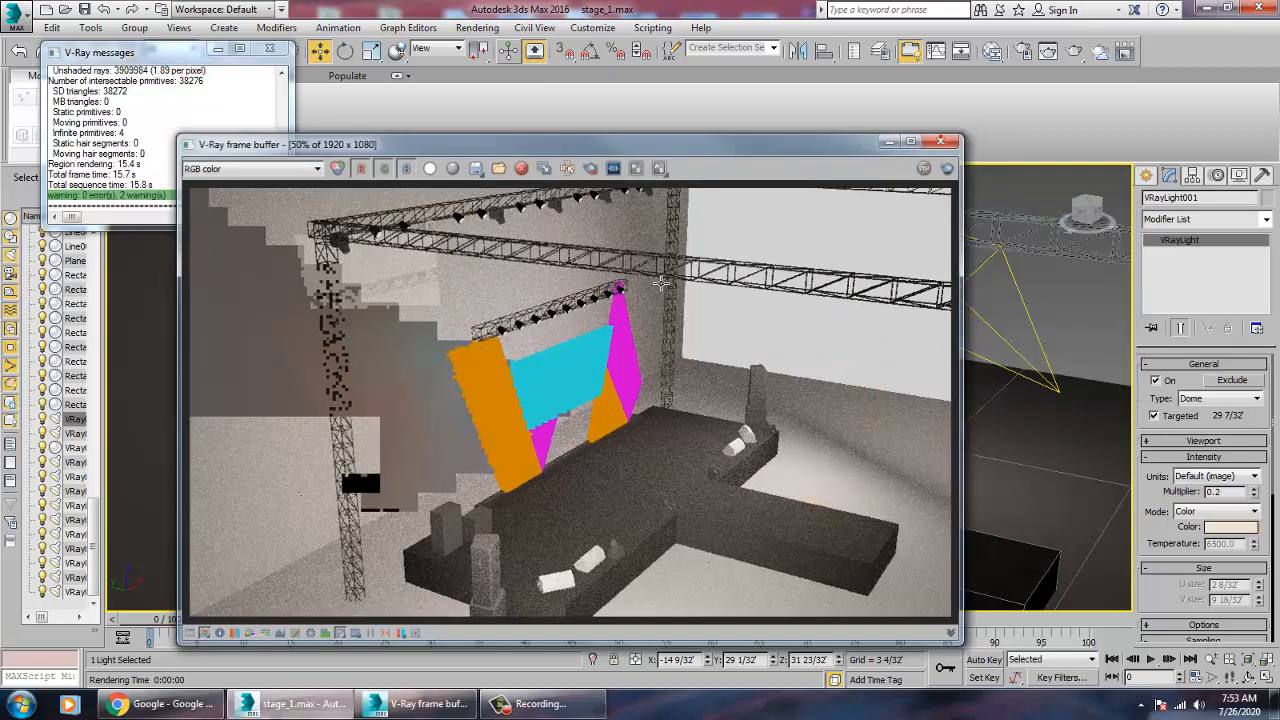
Step: Select the large back wall box and add a new VRayMtl node to the Slate Material Editor view
click(199, 343)
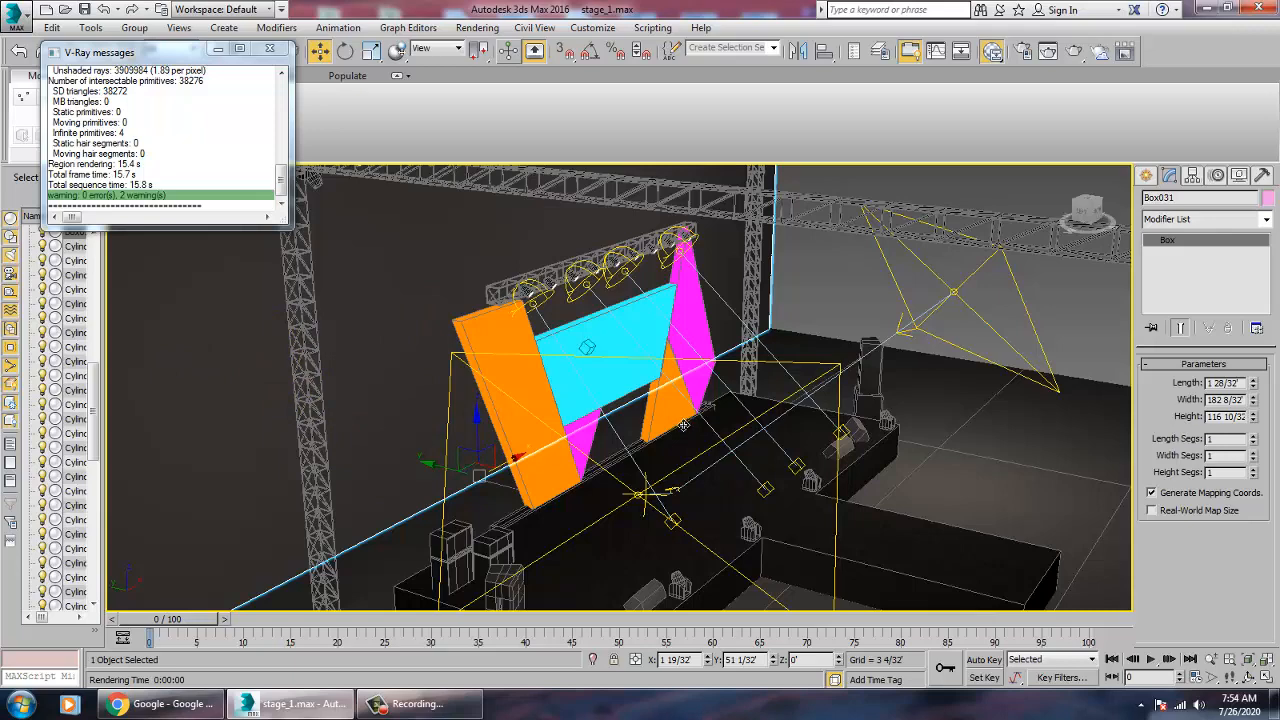
click(250, 306)
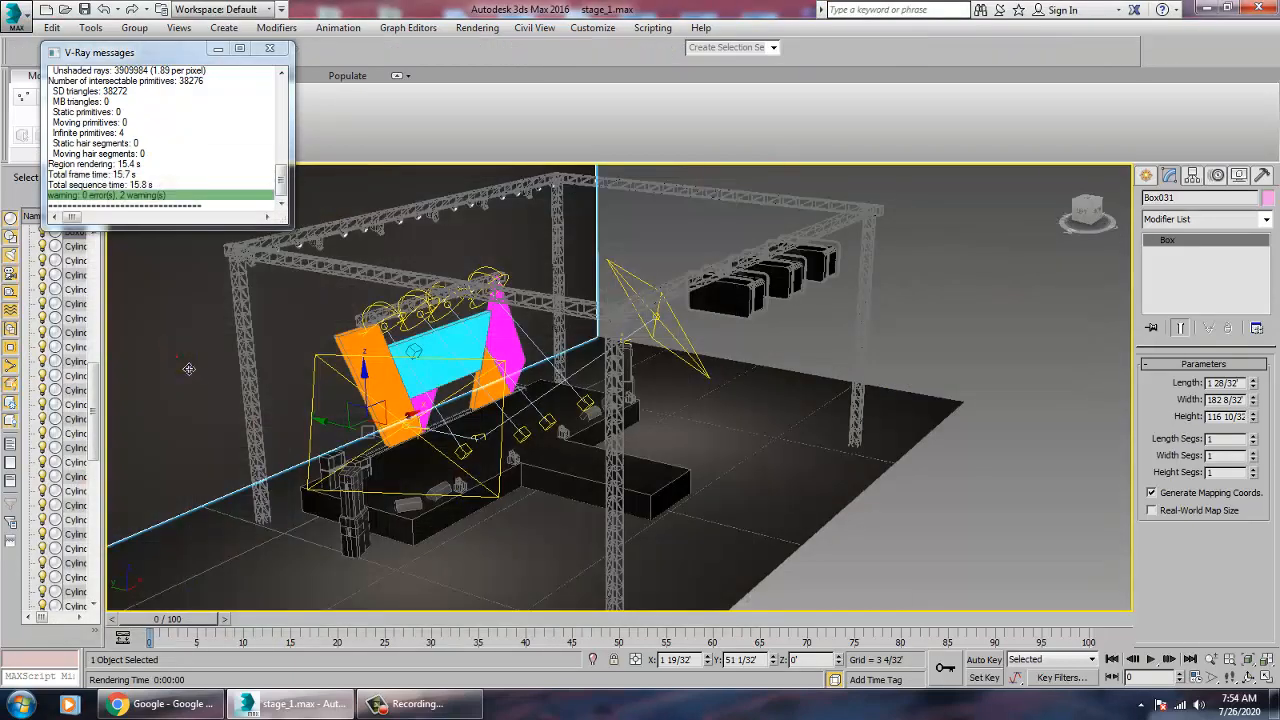
key(m)
click(176, 357)
middle_drag(331, 540, 247, 369)
scroll(120, 400, down, 12)
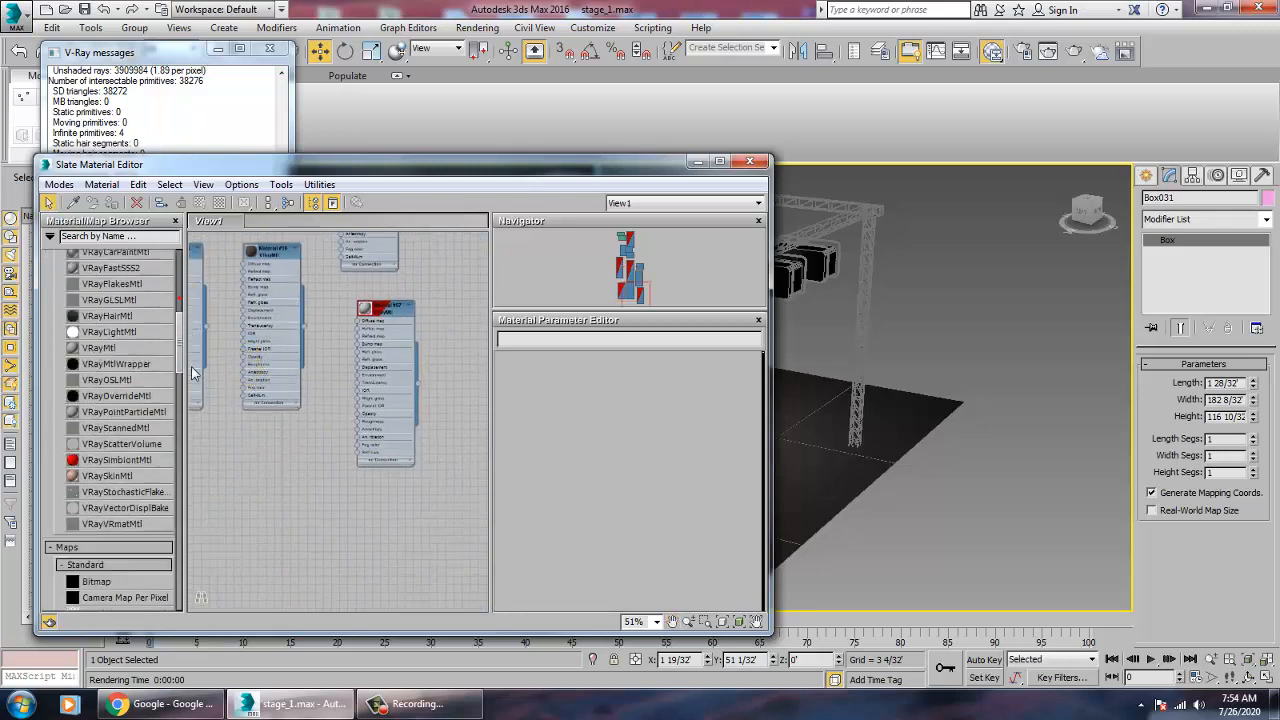
drag(92, 311, 147, 359)
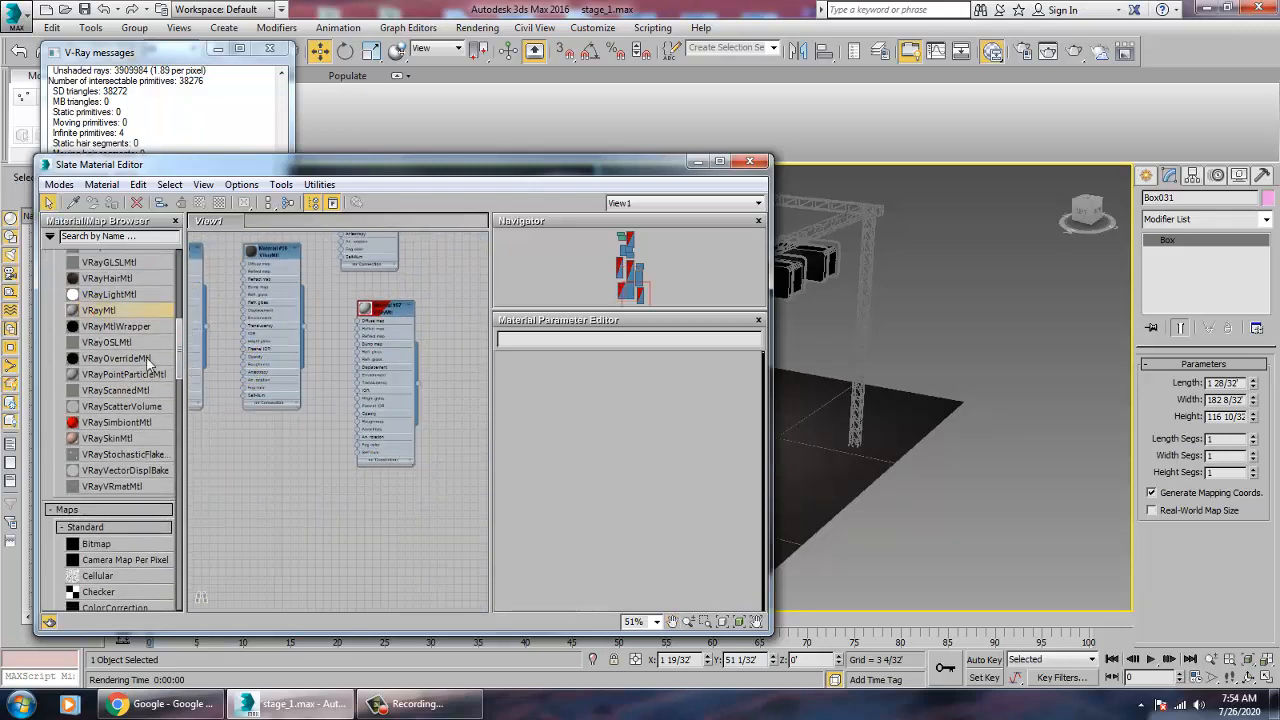
drag(296, 478, 303, 480)
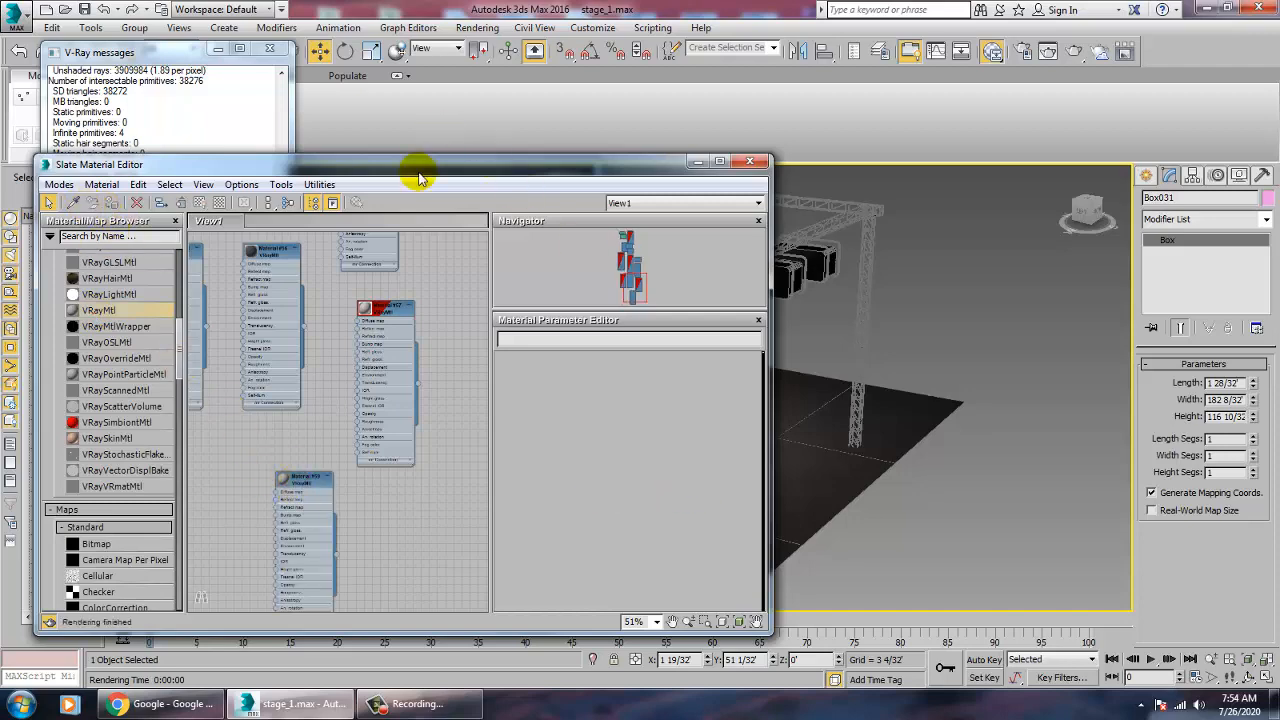
Step: Apply the new VRayMtl to the back wall, show it shaded in the viewport, and minimize the material editor
drag(418, 172, 776, 330)
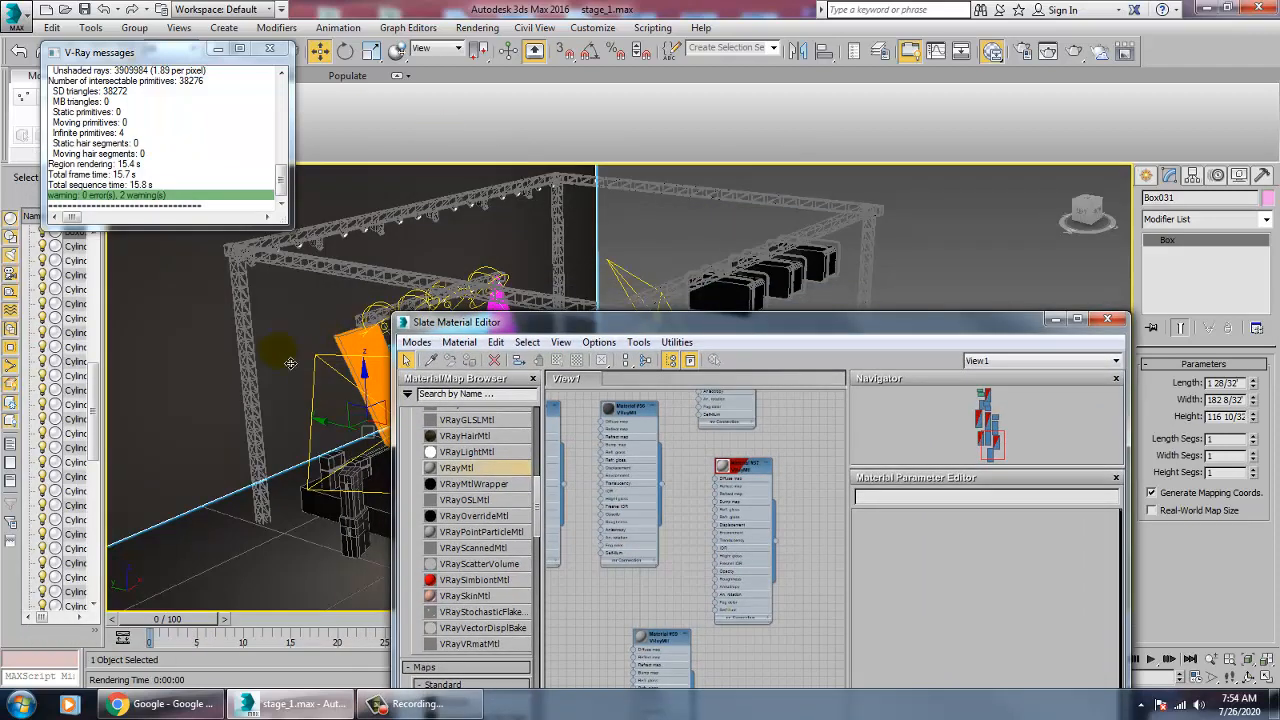
click(181, 349)
click(662, 640)
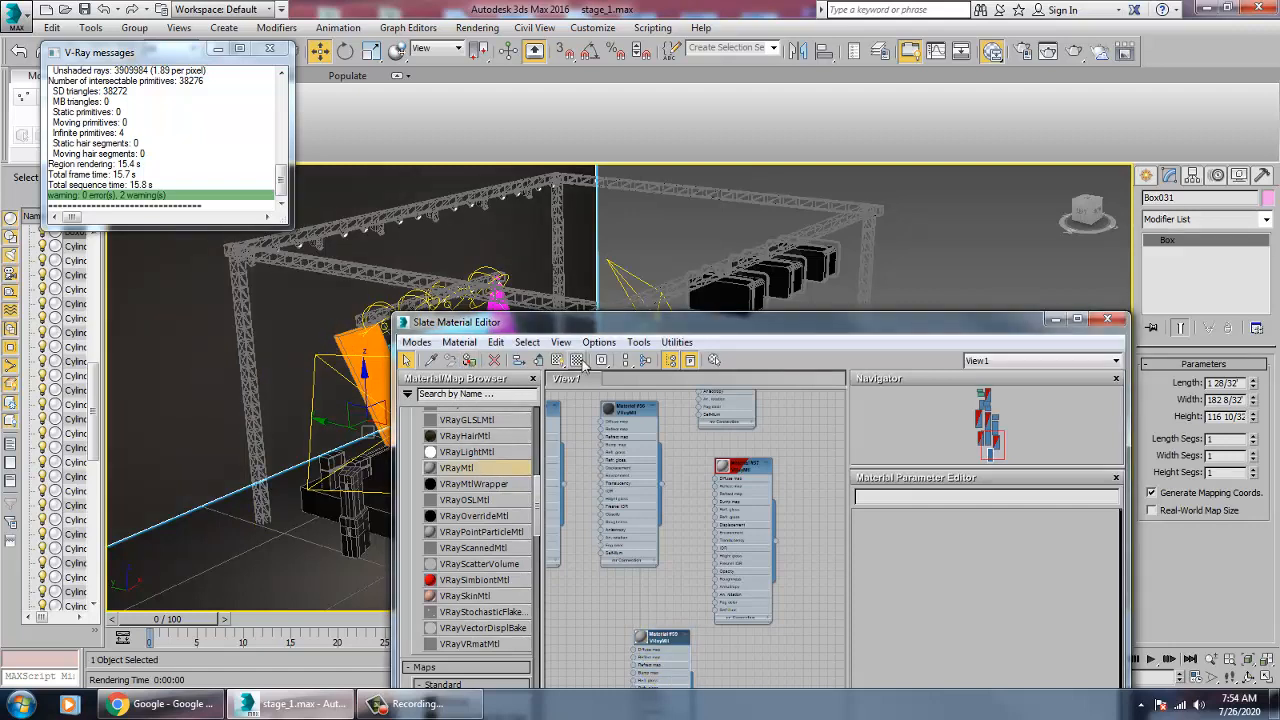
click(558, 361)
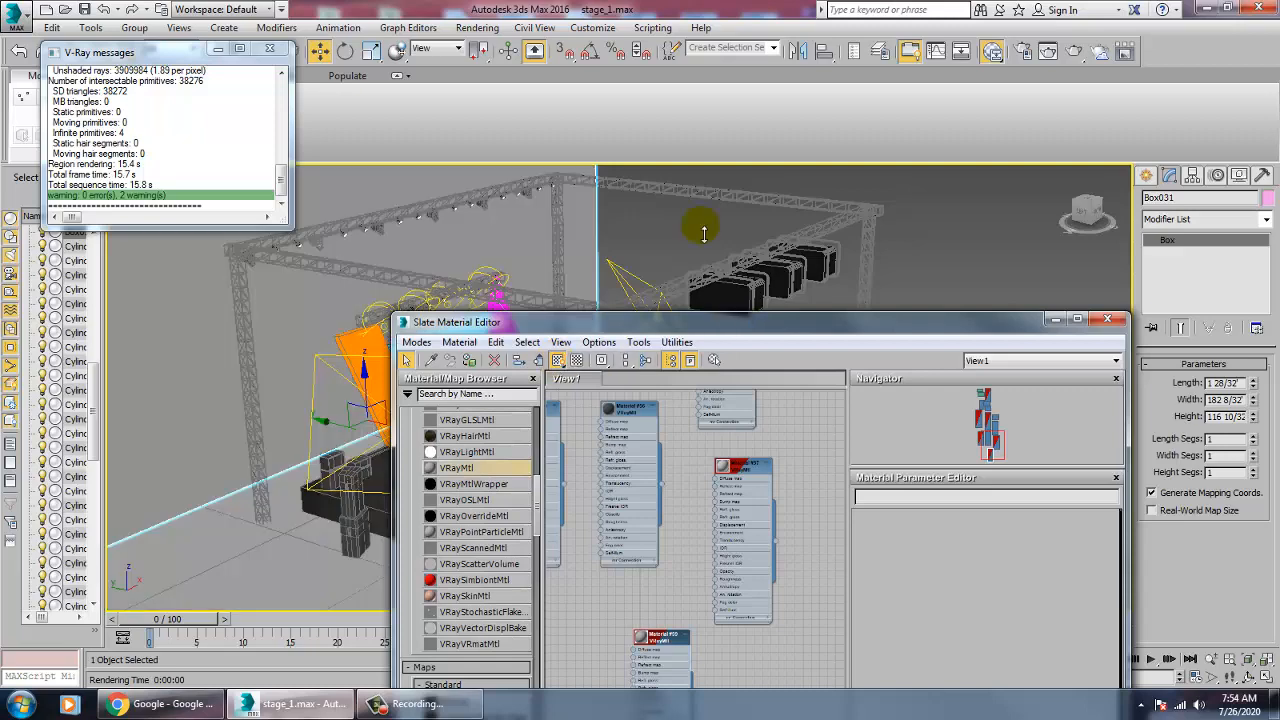
click(1052, 320)
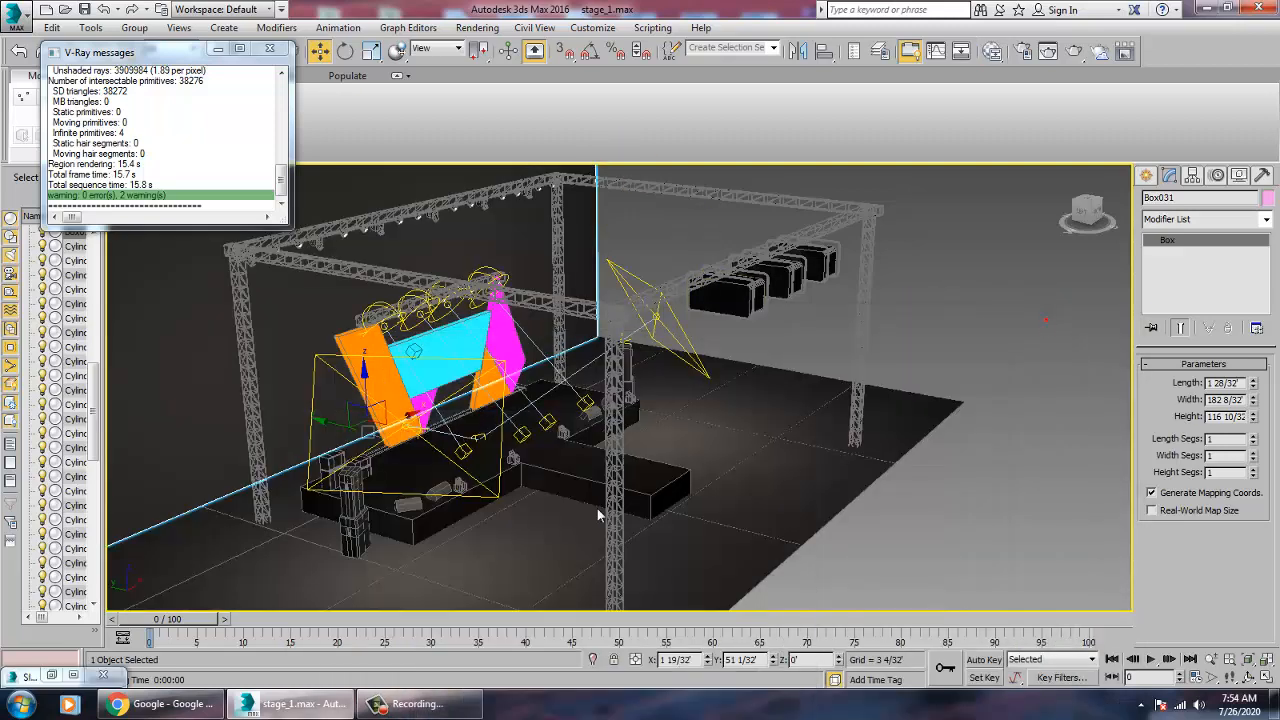
Step: Run a closer test render of the stage with the wall's new material, stop it early and close the frame buffer
alt+middle_drag(673, 503, 660, 495)
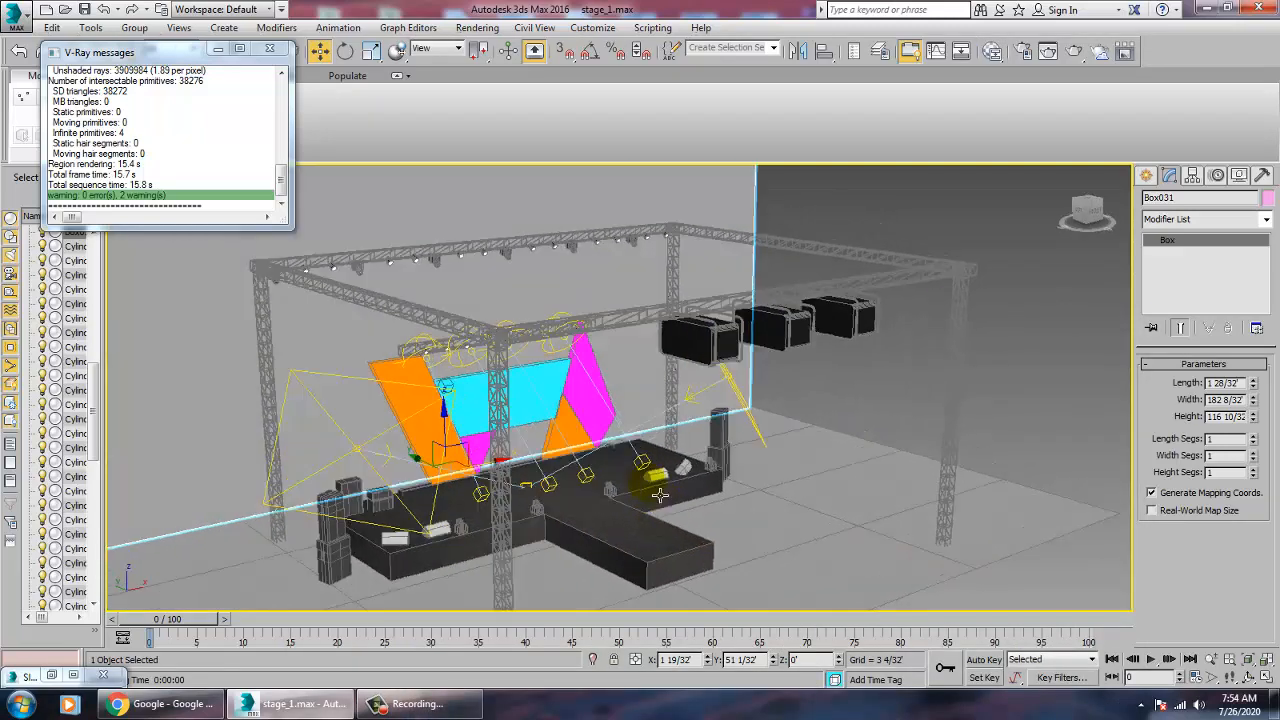
scroll(660, 495, up, 5)
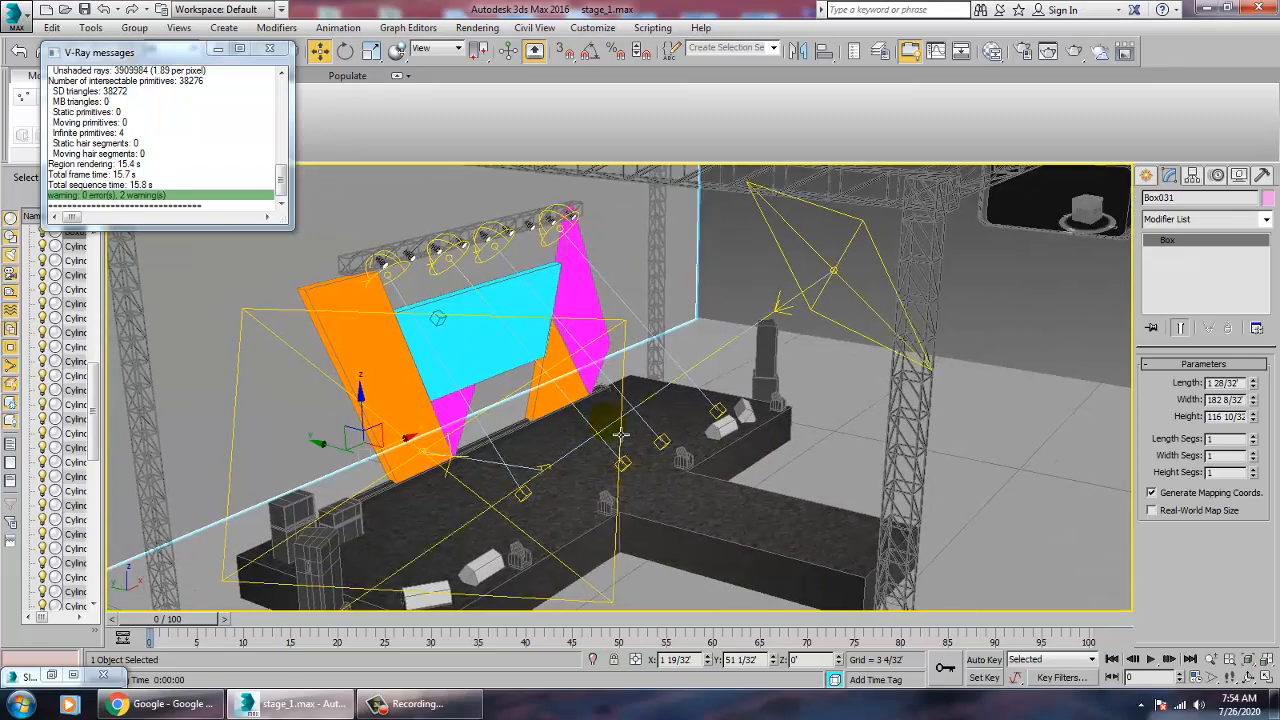
scroll(620, 433, down, 5)
alt+middle_drag(628, 425, 648, 403)
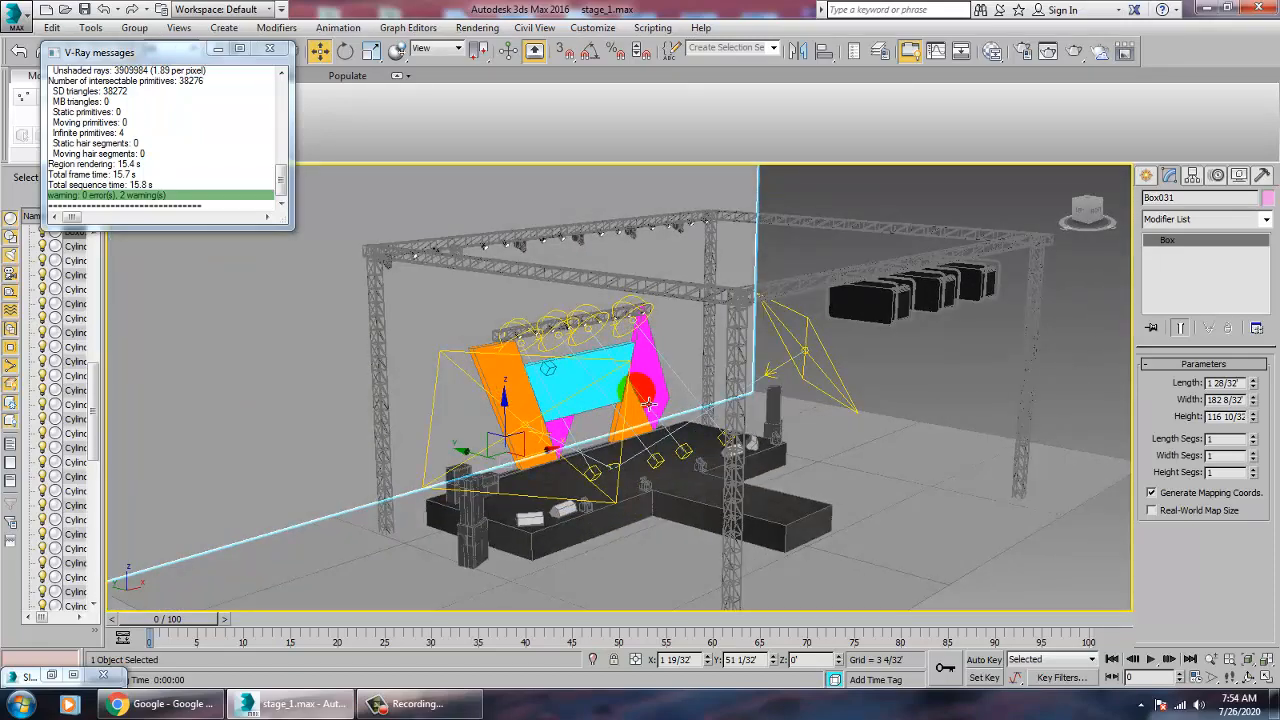
scroll(648, 403, up, 5)
scroll(622, 398, down, 3)
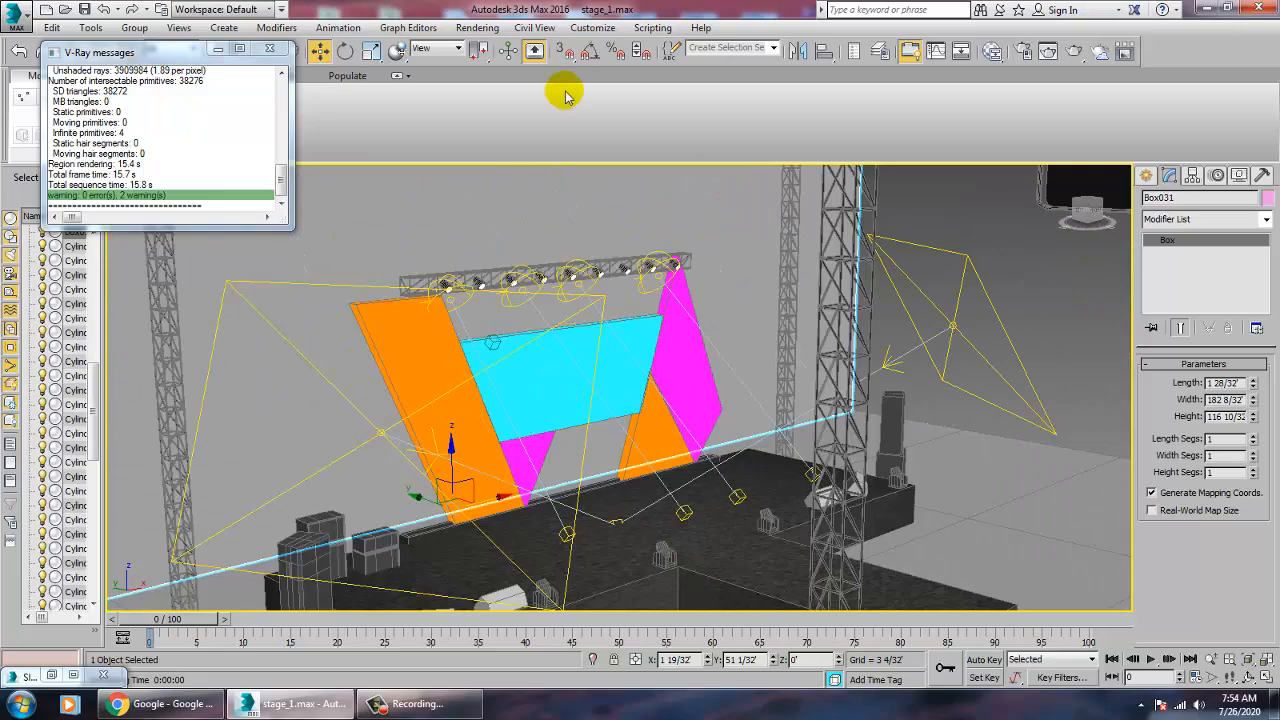
click(477, 27)
click(483, 40)
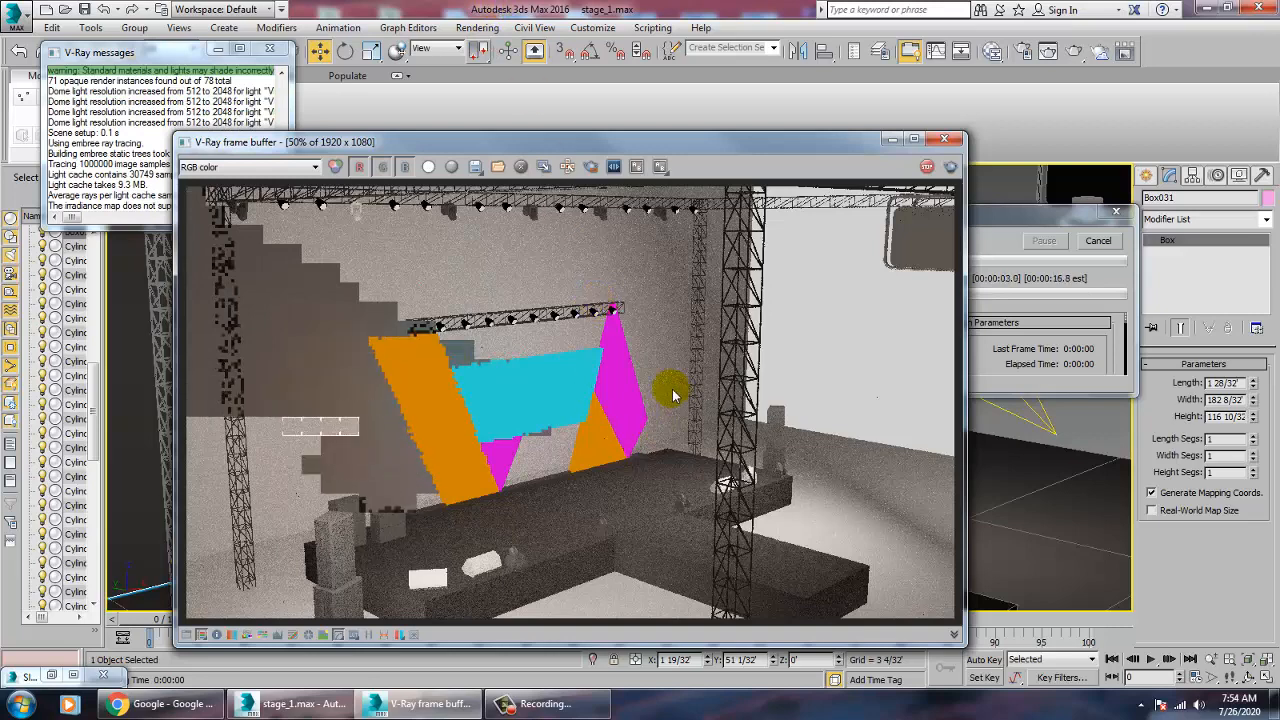
click(926, 167)
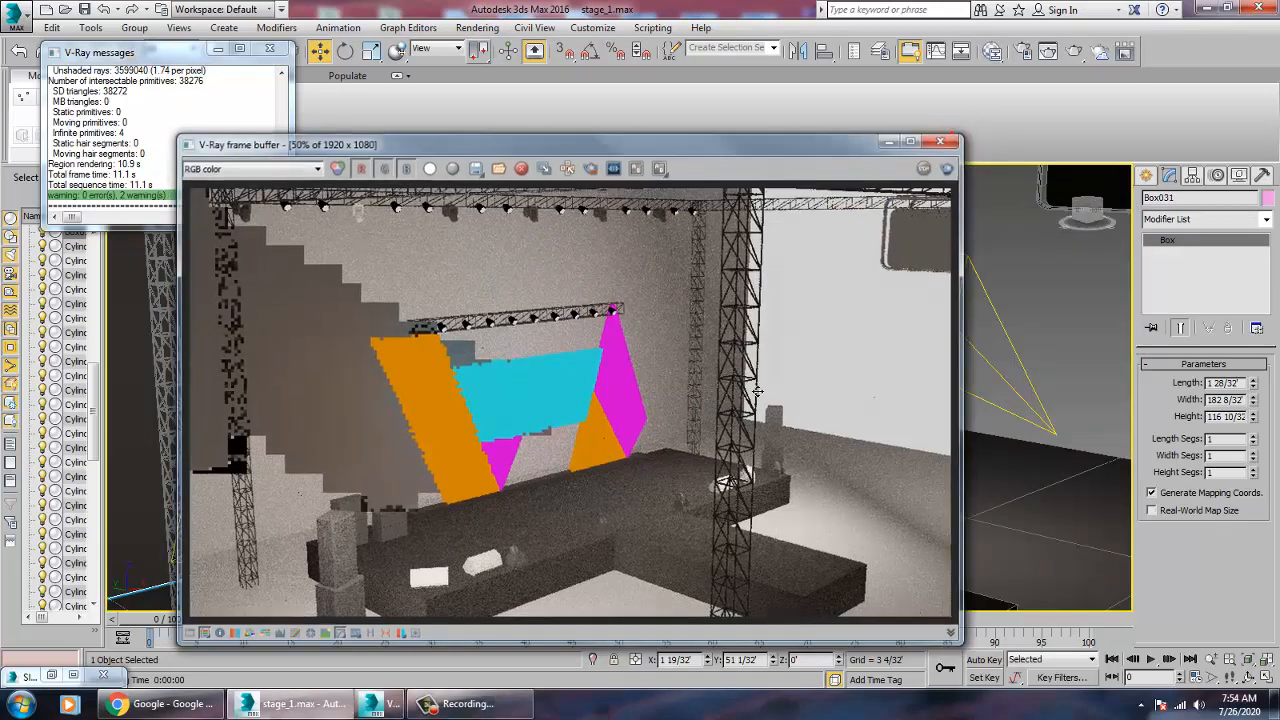
click(958, 138)
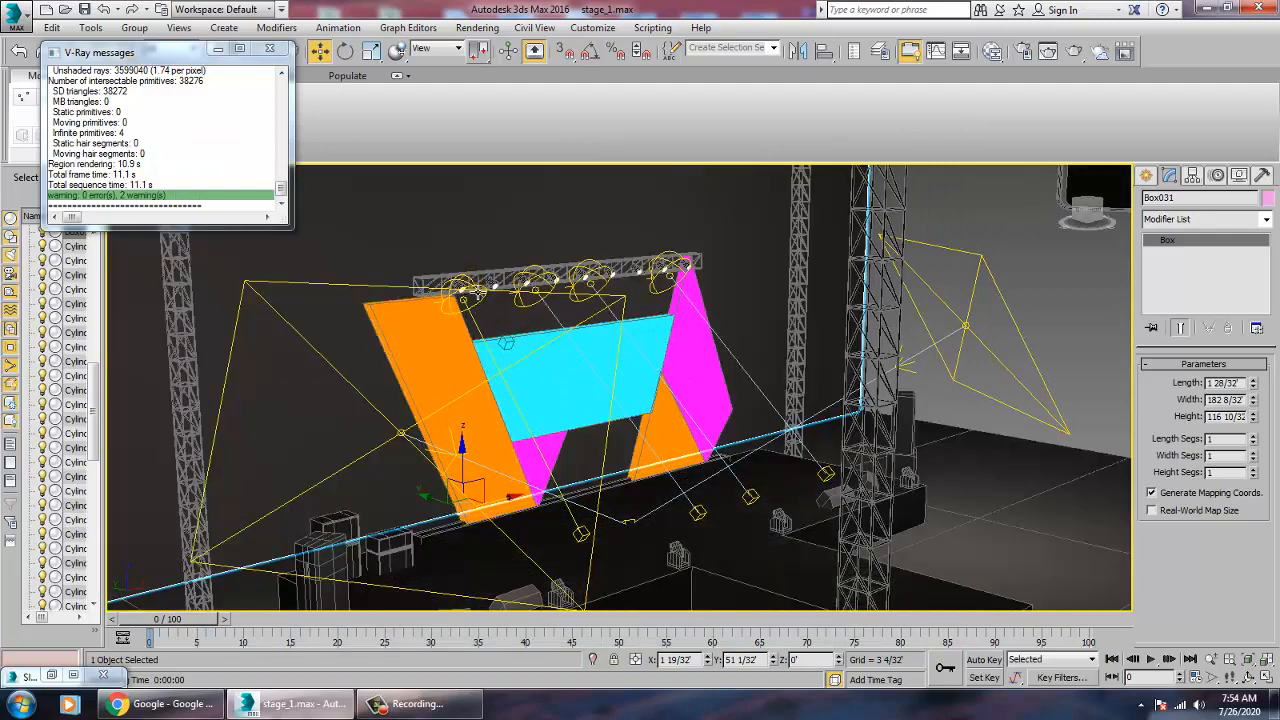
Step: Clone the dome light under the first lamp as one Copy toward the stage front, at about Y -5 5/32'
click(478, 293)
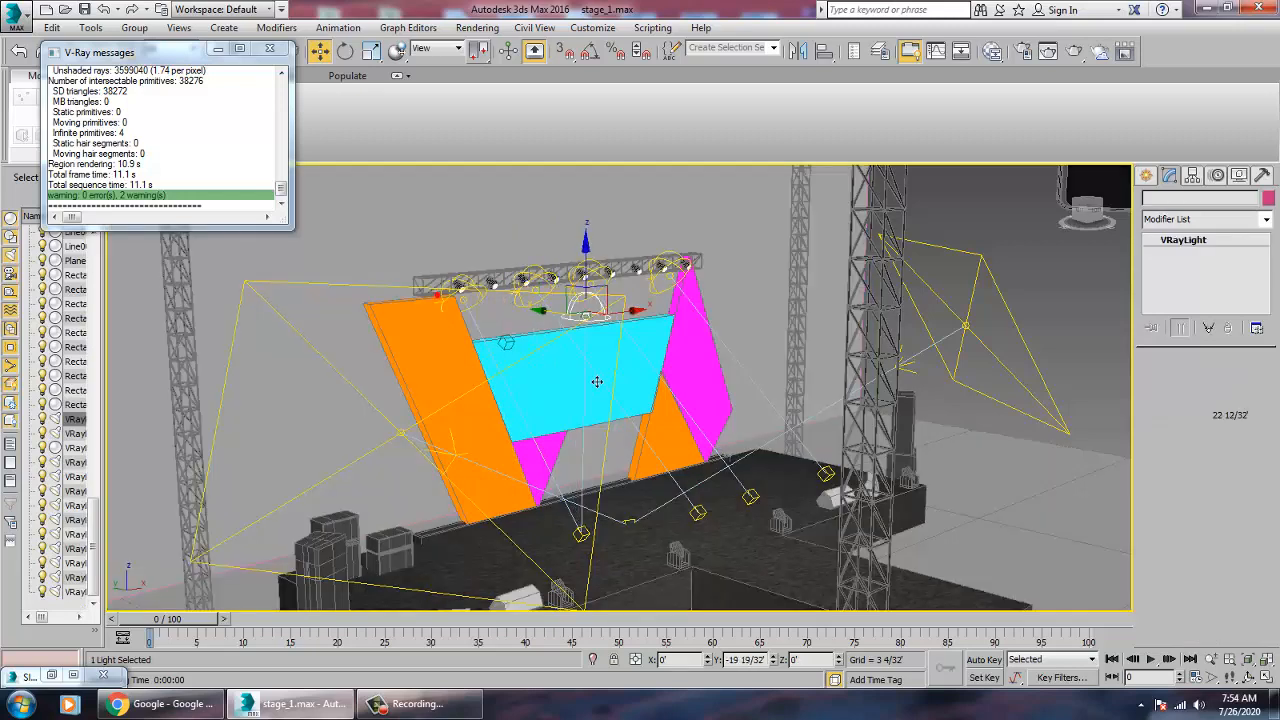
shift+drag(446, 307, 681, 342)
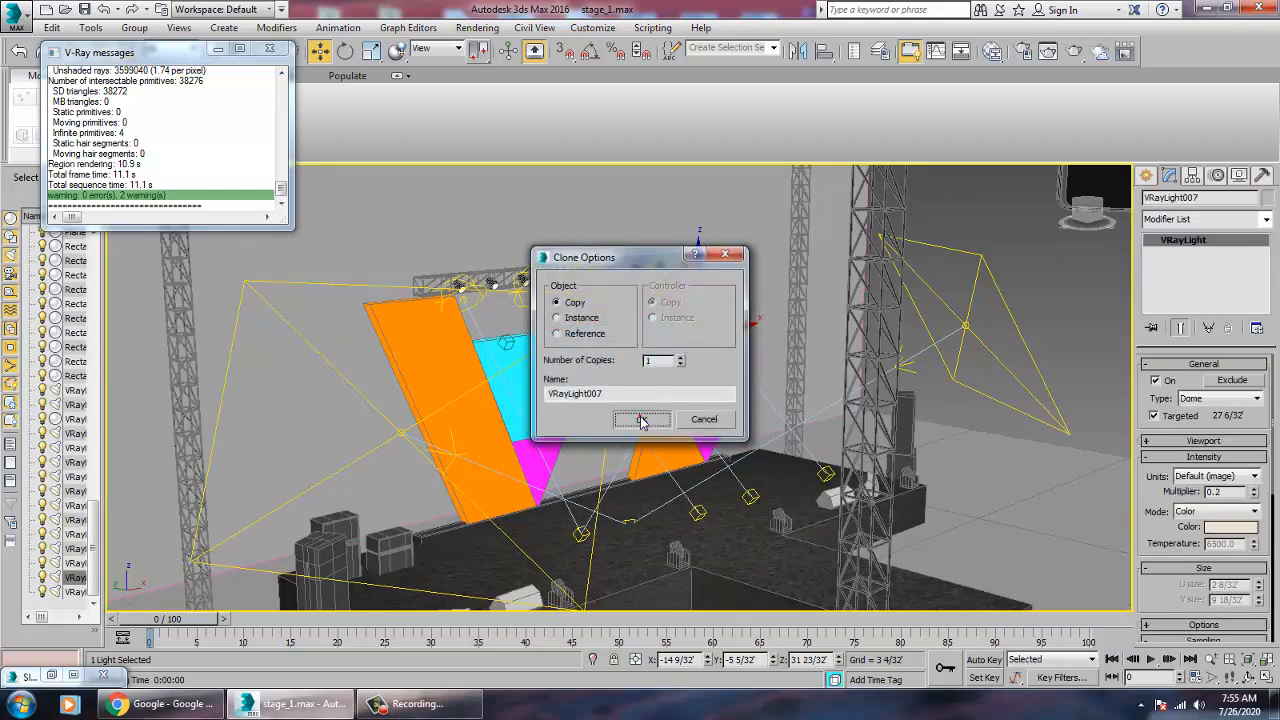
click(642, 421)
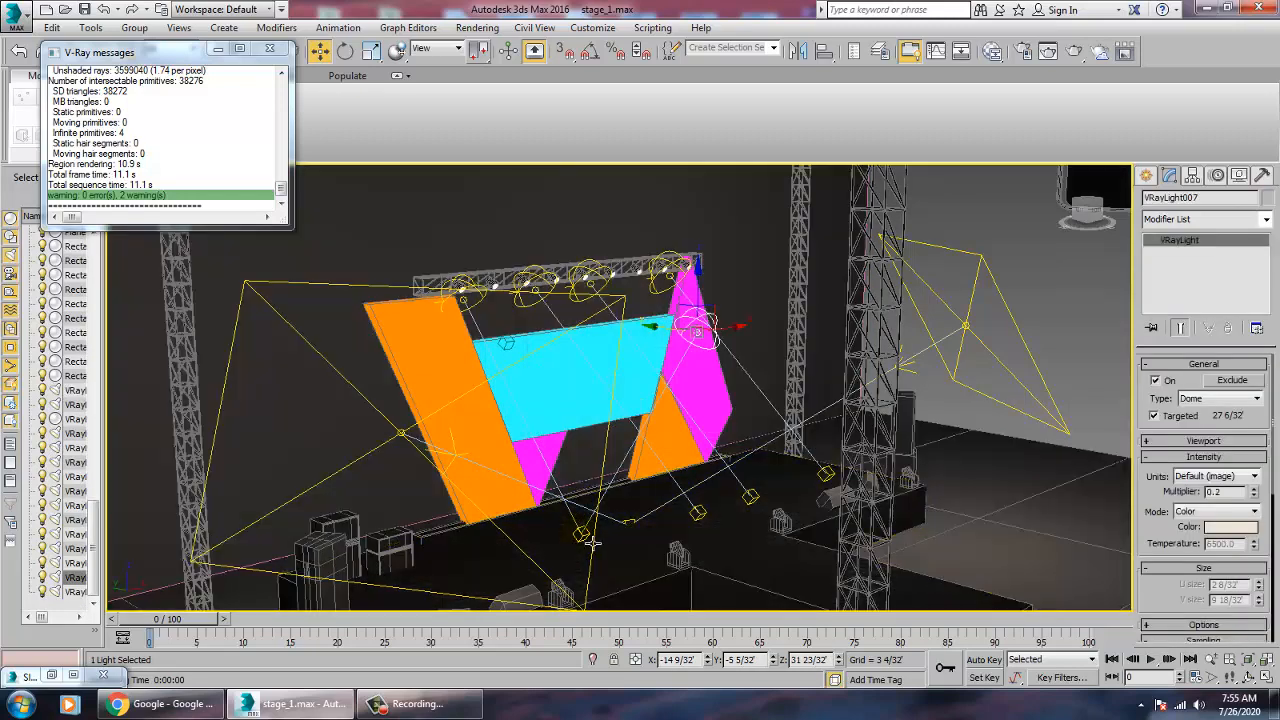
Step: Separate the overlapping targets of the original and copied dome lights, raising VRayLight007's to about Z 11 10/32' and lowering VRayLight001's to about Z 7 27/32'
click(588, 540)
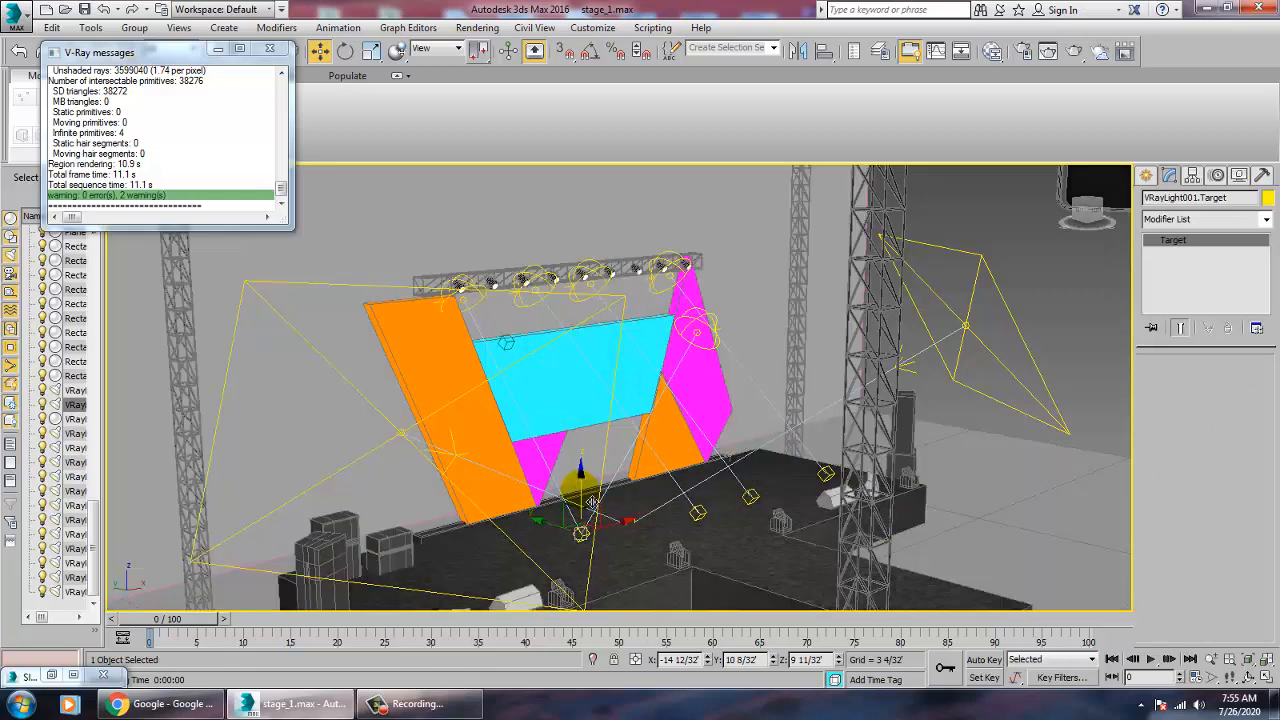
drag(594, 503, 583, 546)
click(596, 553)
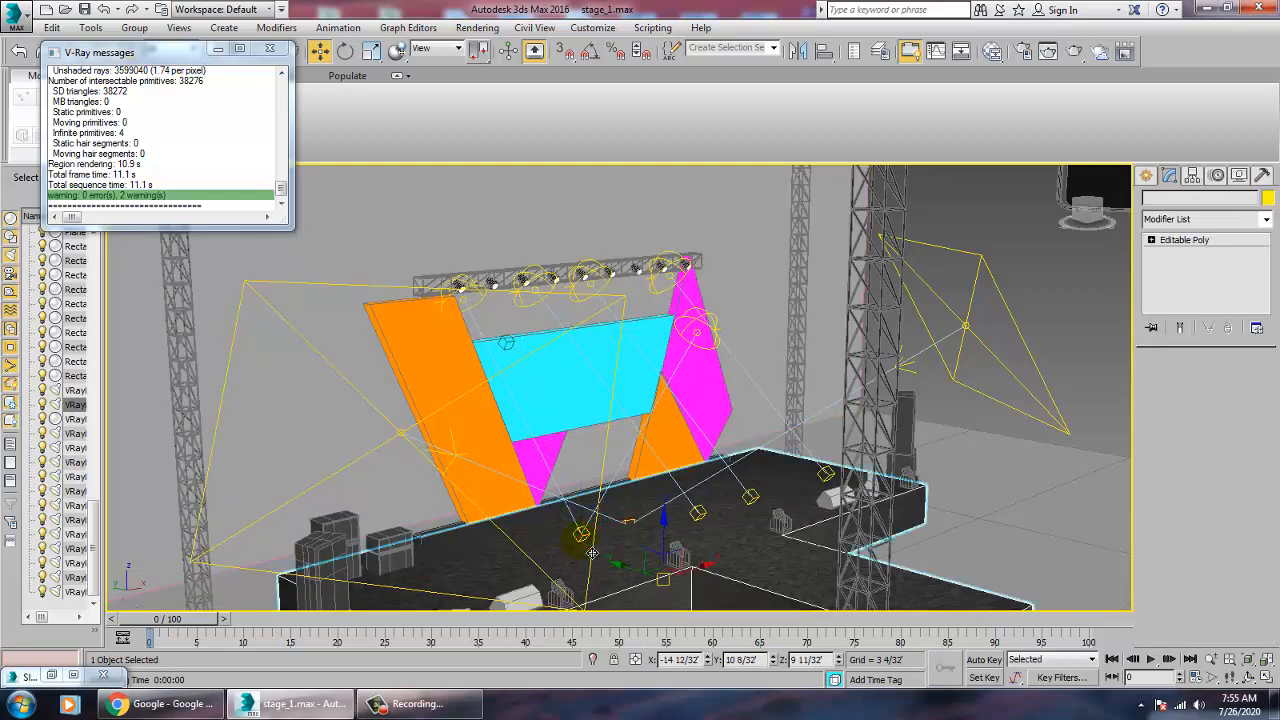
key(ctrl+z)
drag(593, 511, 585, 425)
click(592, 538)
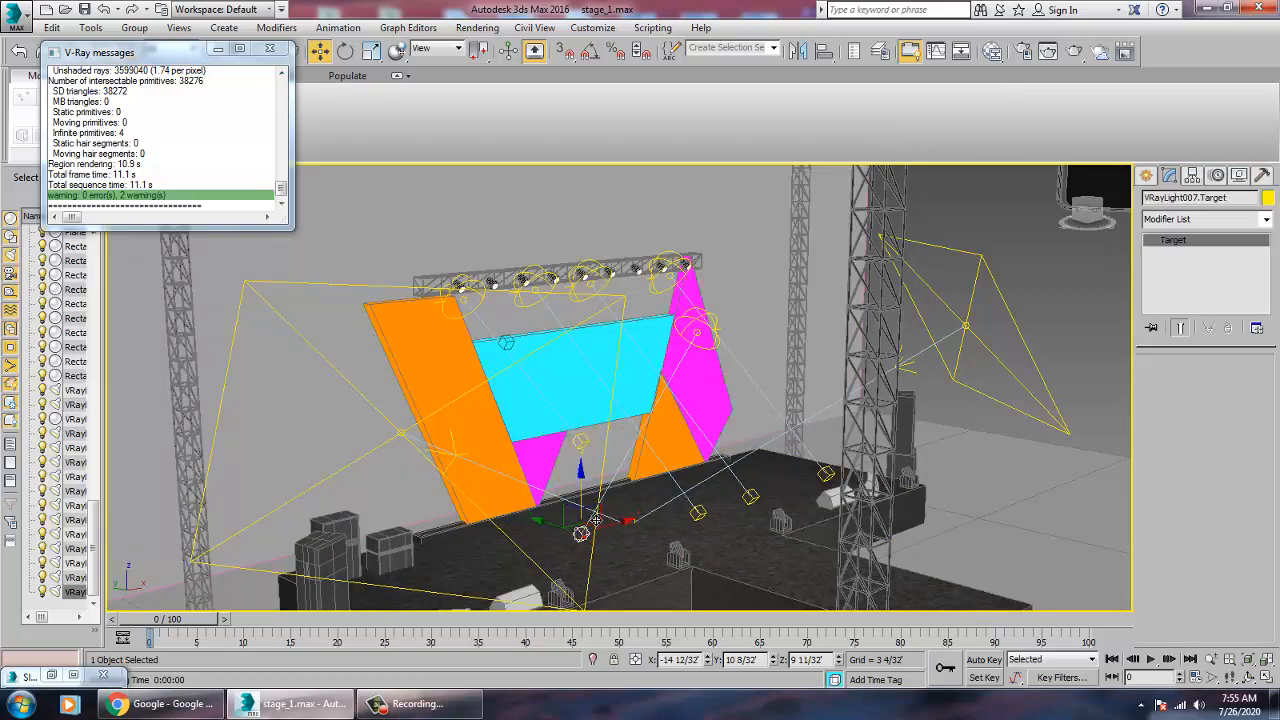
drag(590, 472, 607, 498)
click(596, 456)
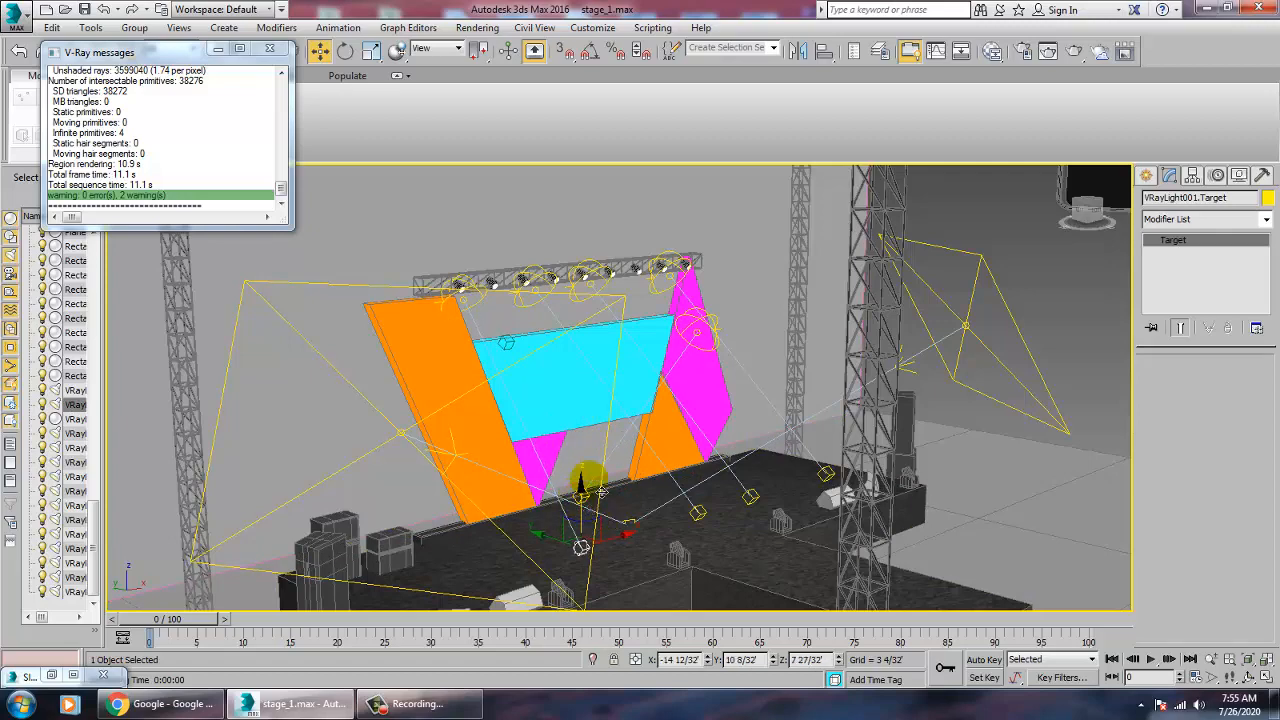
Step: Lower the copied dome light VRayLight007 to about Z 10 15/32' and shift it along the stage to about Y 6 16/32'
click(698, 356)
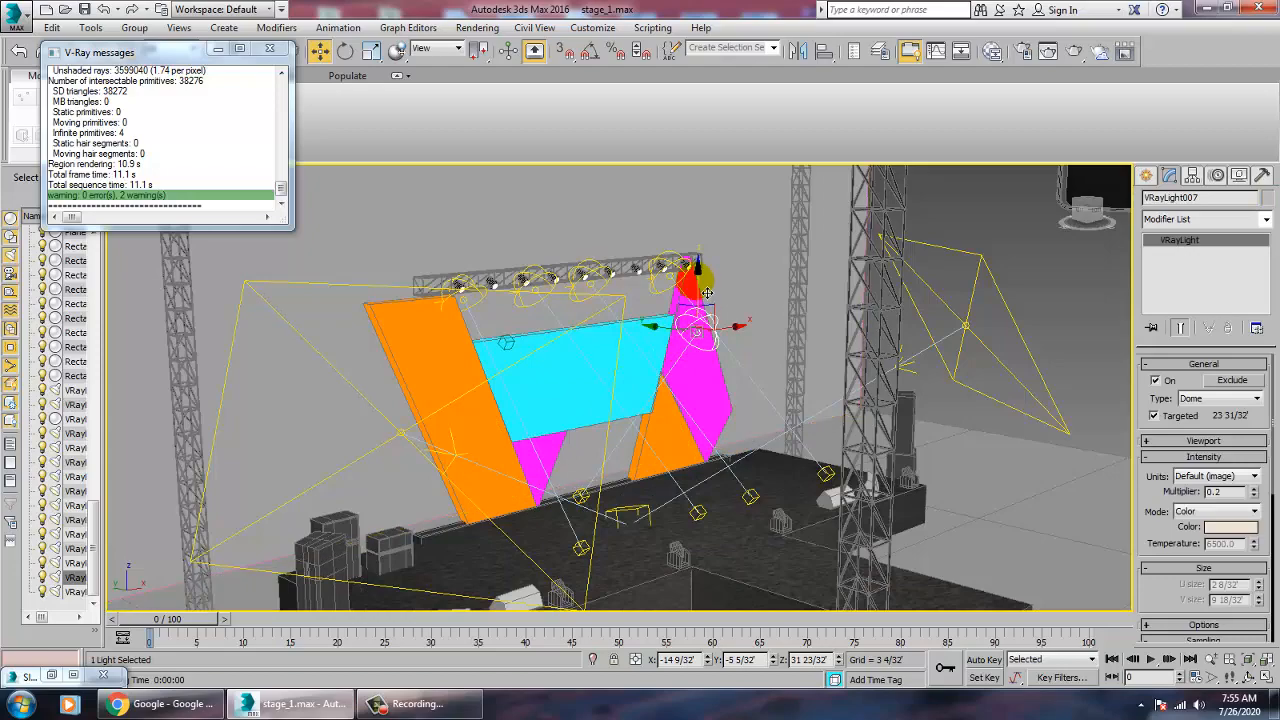
drag(707, 292, 741, 578)
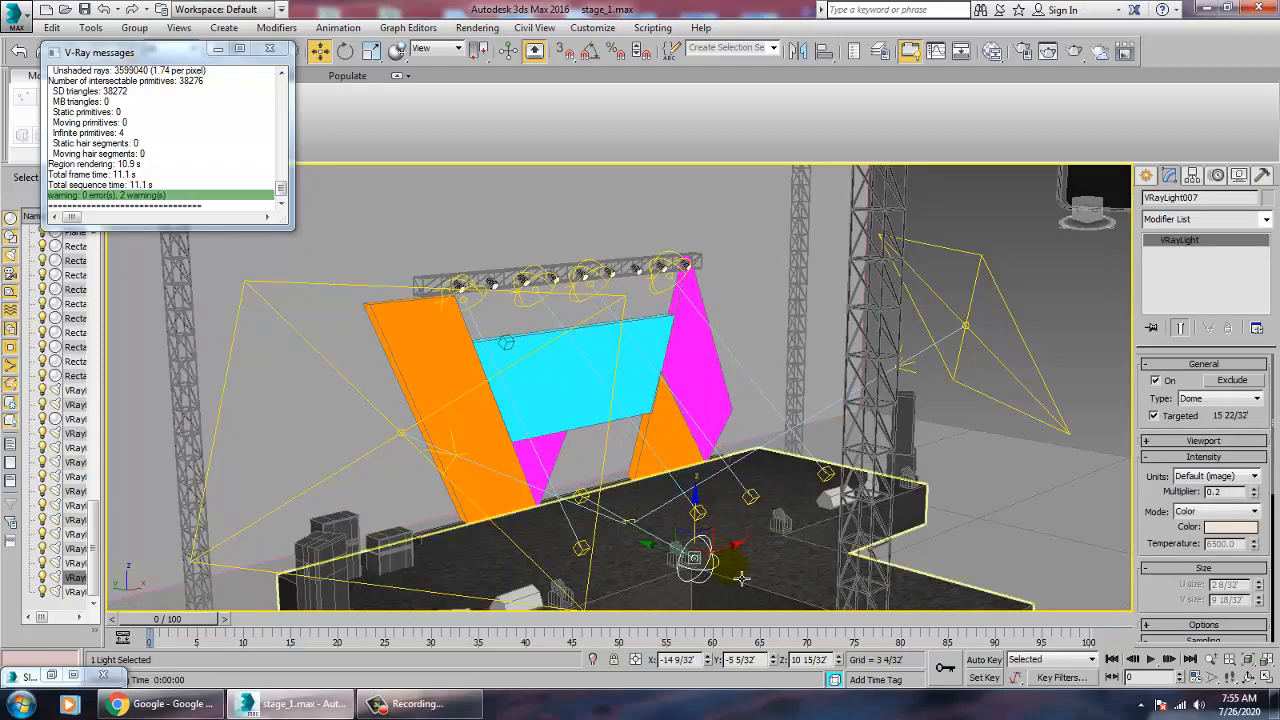
alt+middle_drag(749, 561, 805, 557)
drag(652, 545, 528, 542)
alt+middle_drag(528, 542, 581, 597)
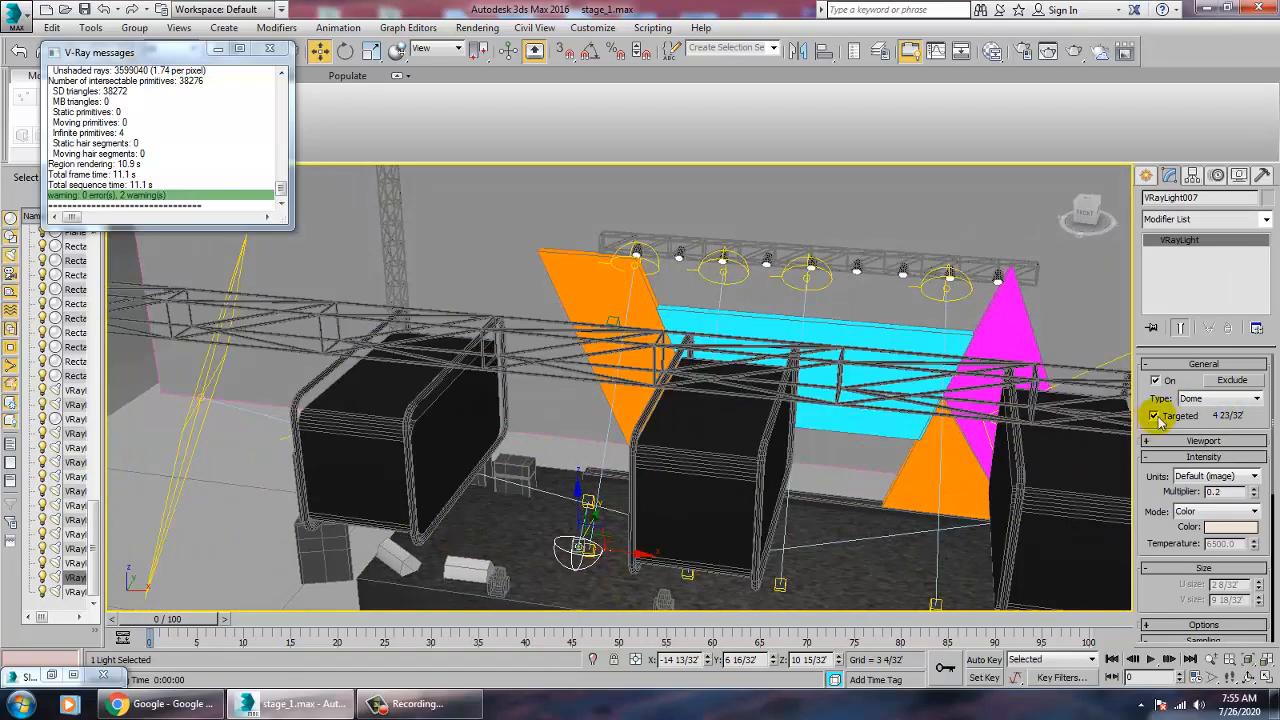
Step: Move VRayLight007 with Targeted switched off to about X -5 10/32', Z 8 13/32', and re-enable Targeted
click(1155, 415)
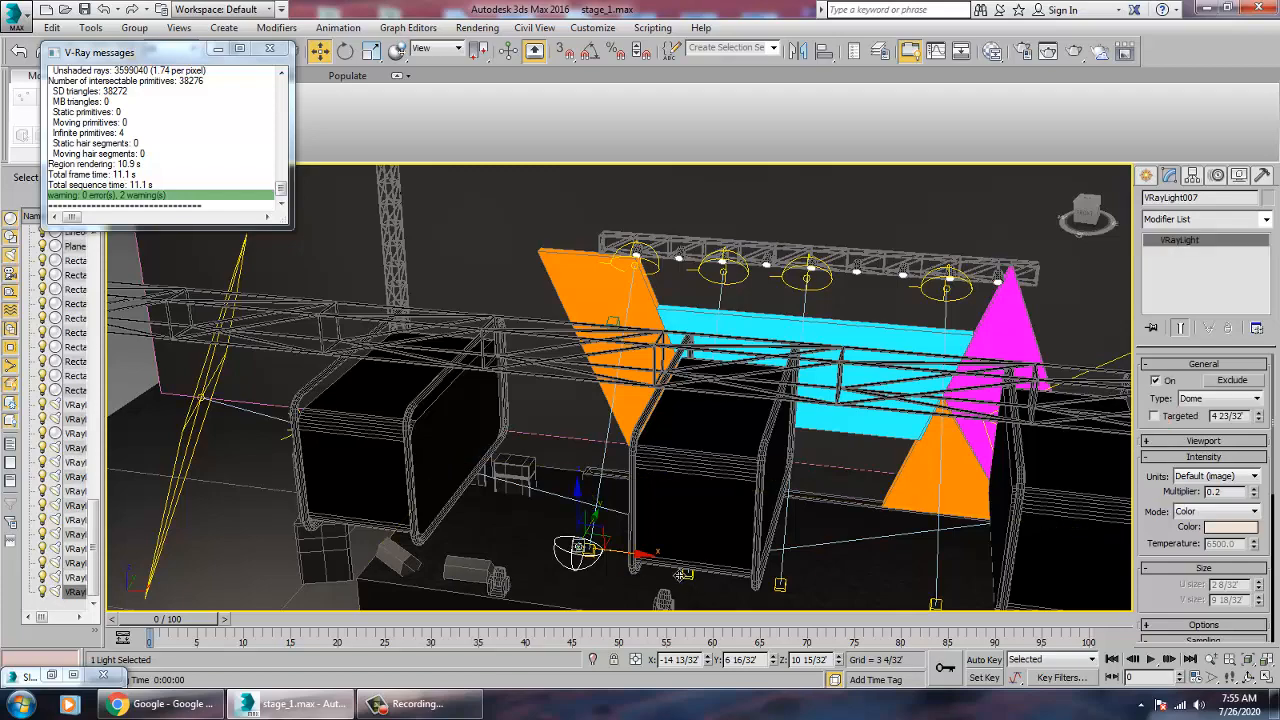
drag(681, 574, 729, 593)
alt+middle_drag(733, 594, 657, 540)
click(666, 524)
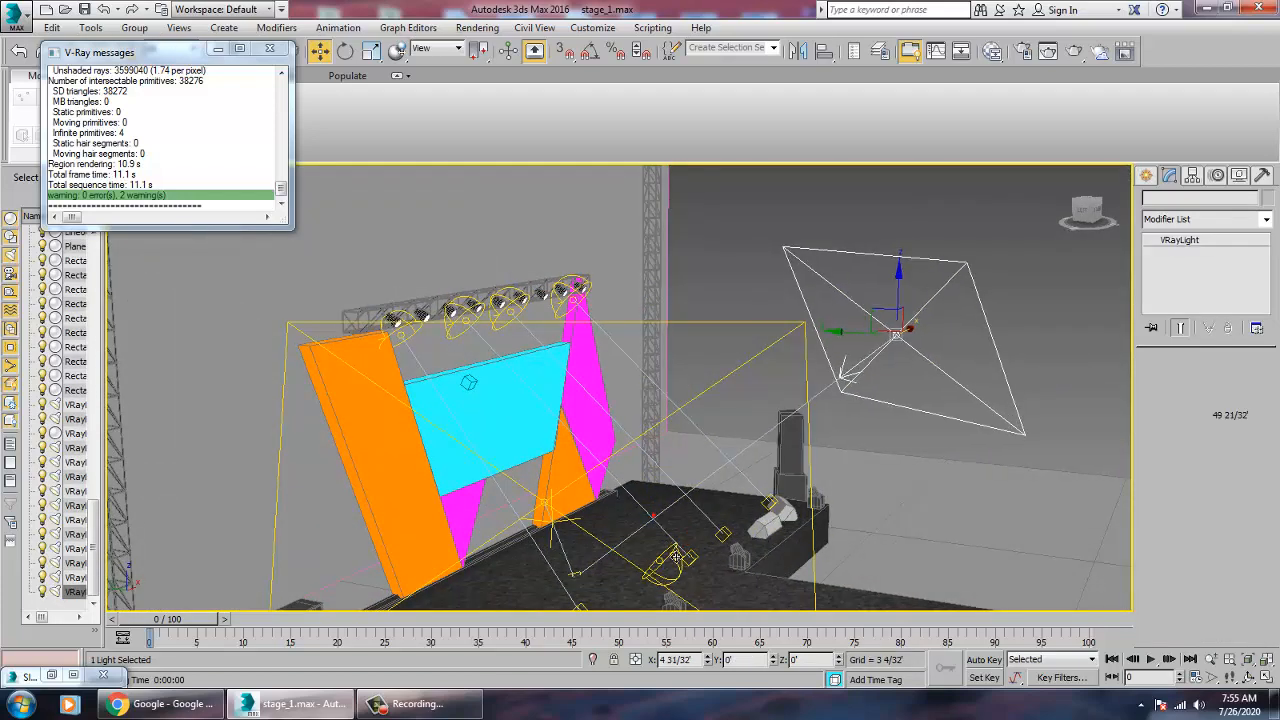
click(682, 568)
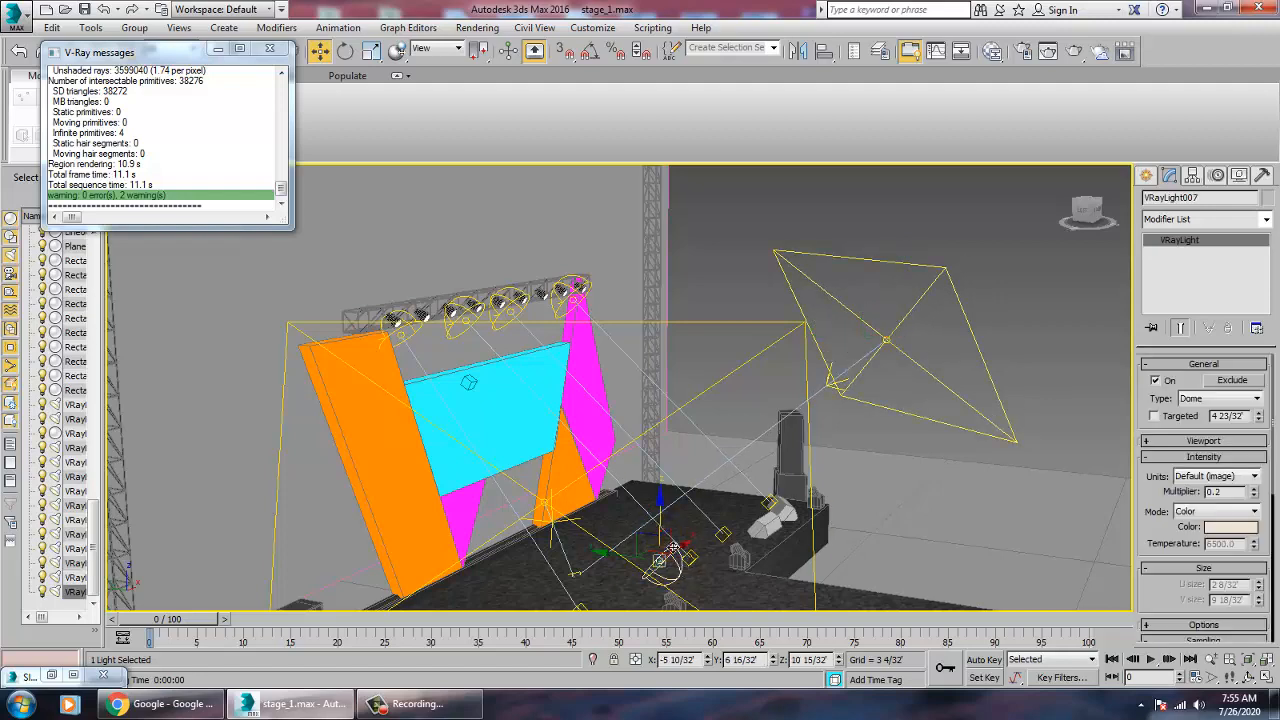
click(1156, 416)
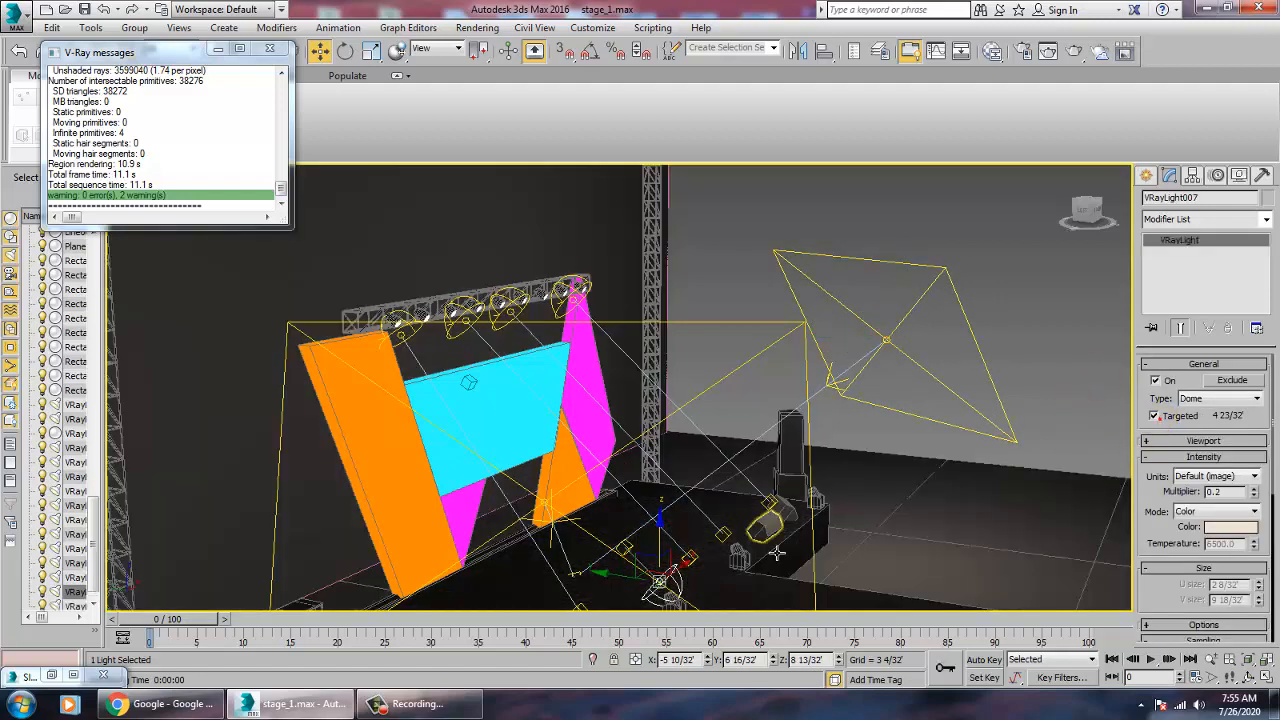
Step: Move VRayLight007's target up near the first truss lamp, at about Y 30 20/32', Z 28 21/32'
click(627, 550)
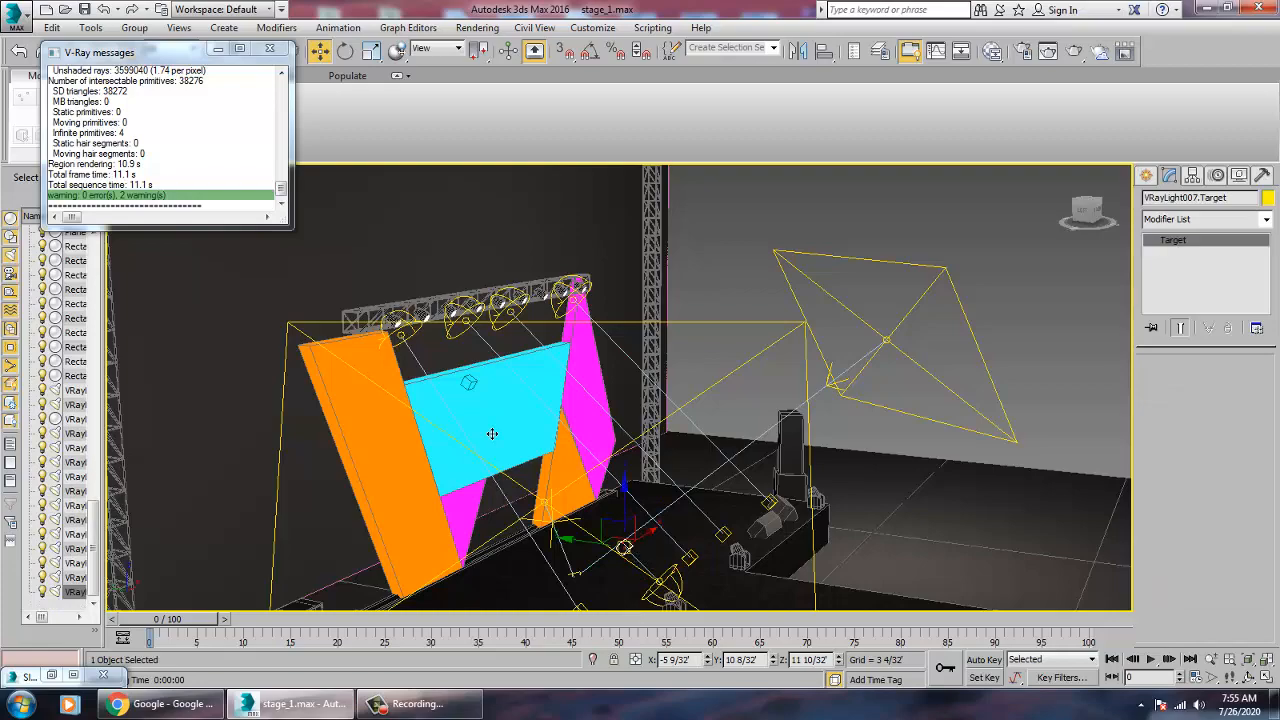
drag(492, 433, 426, 387)
alt+middle_drag(846, 388, 500, 371)
click(785, 422)
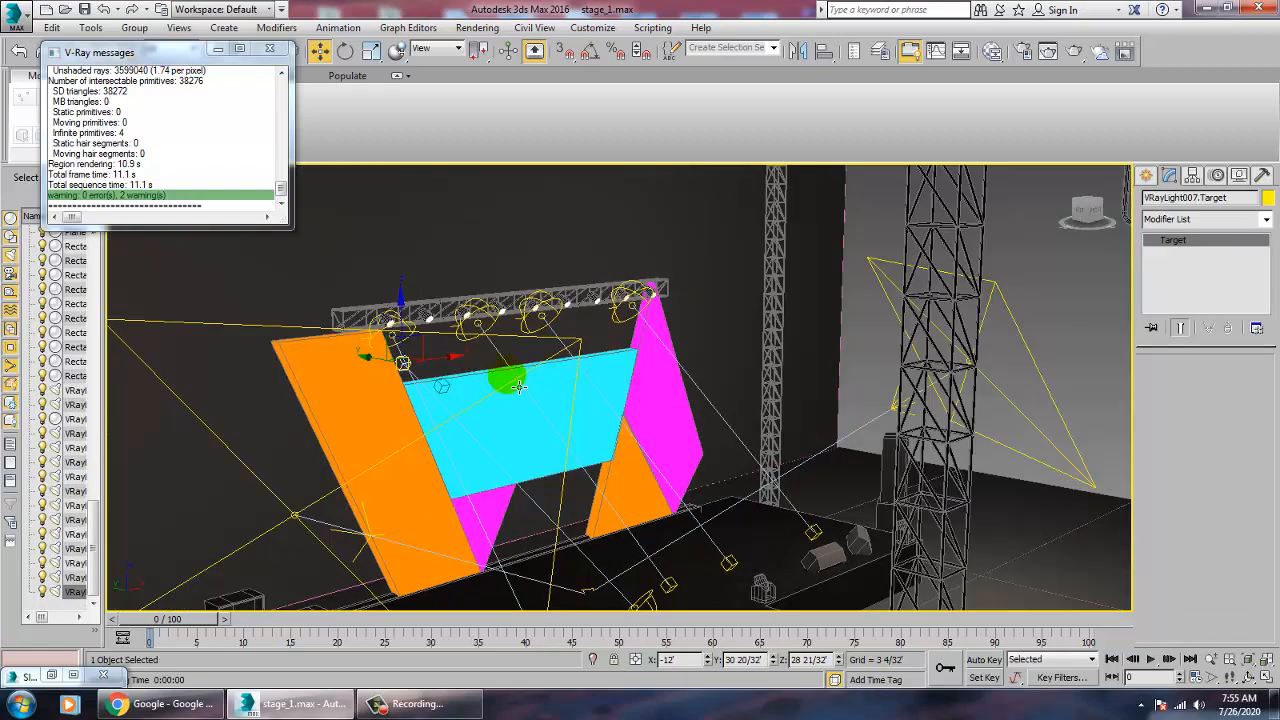
drag(459, 366, 433, 377)
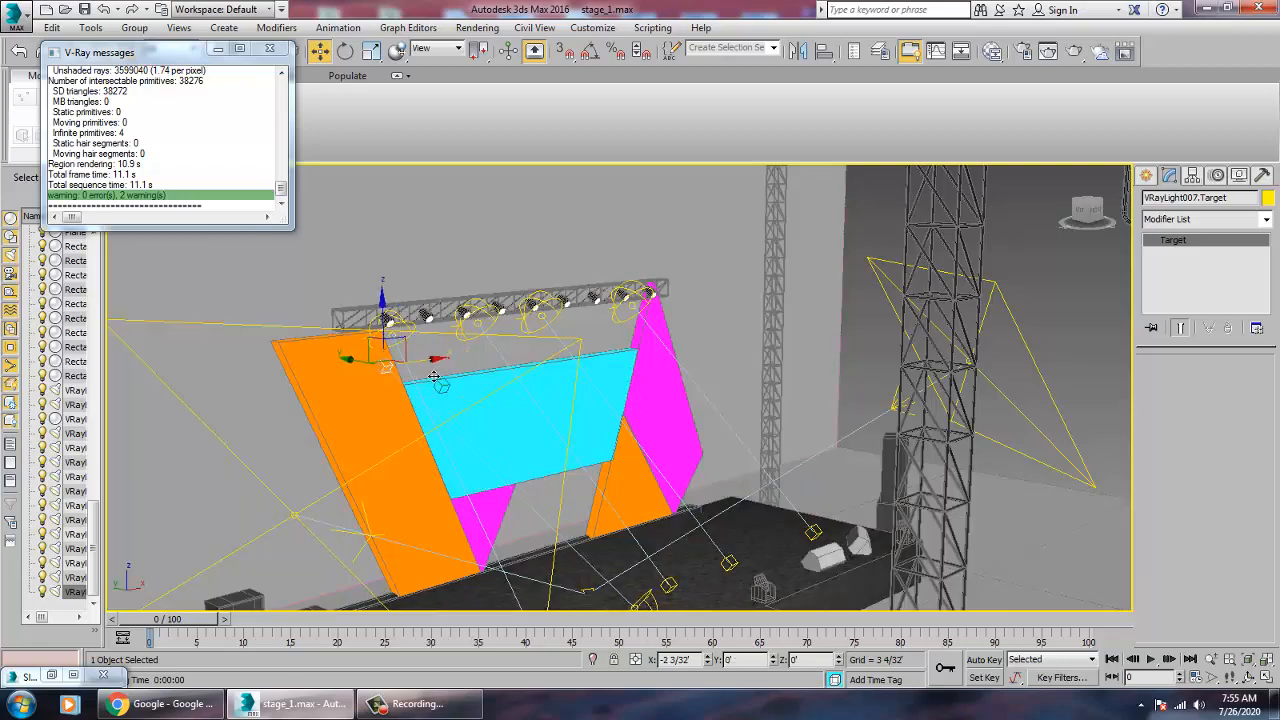
alt+middle_drag(438, 386, 589, 446)
Step: Shift VRayLight007 to about X -6 16/32' and run a test render of the stage
click(590, 560)
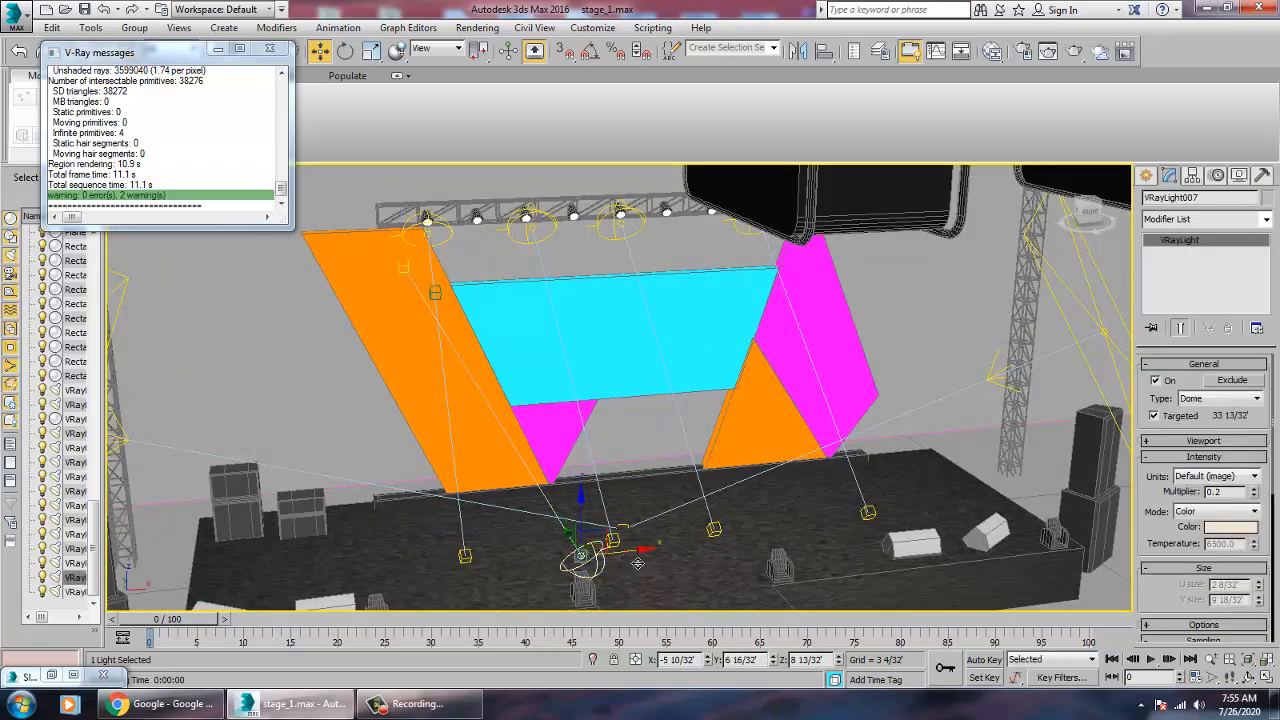
drag(637, 563, 620, 566)
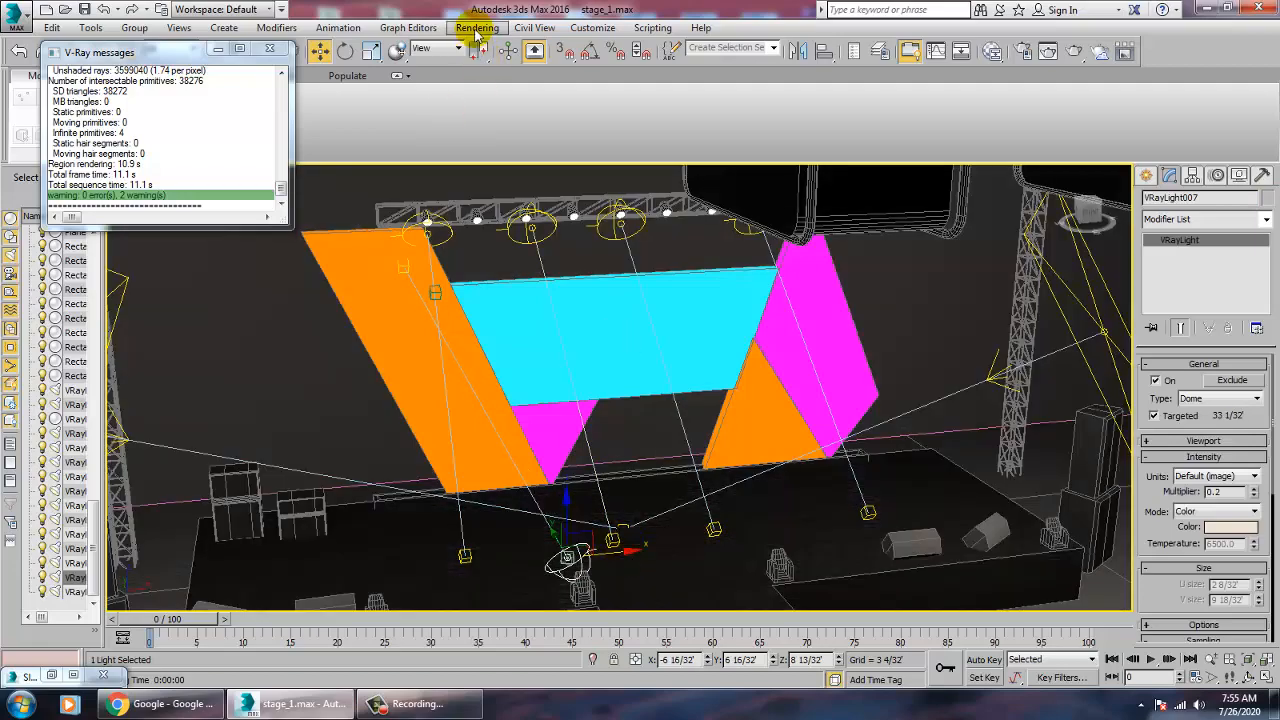
click(476, 28)
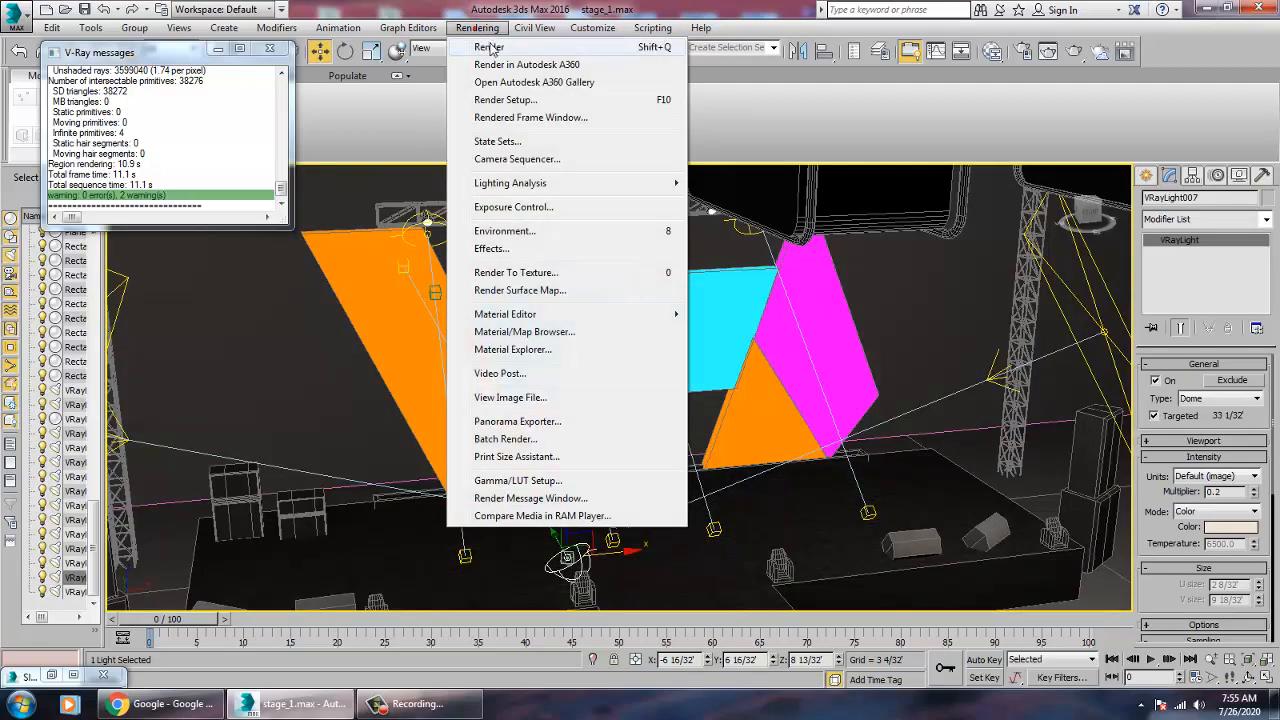
click(487, 42)
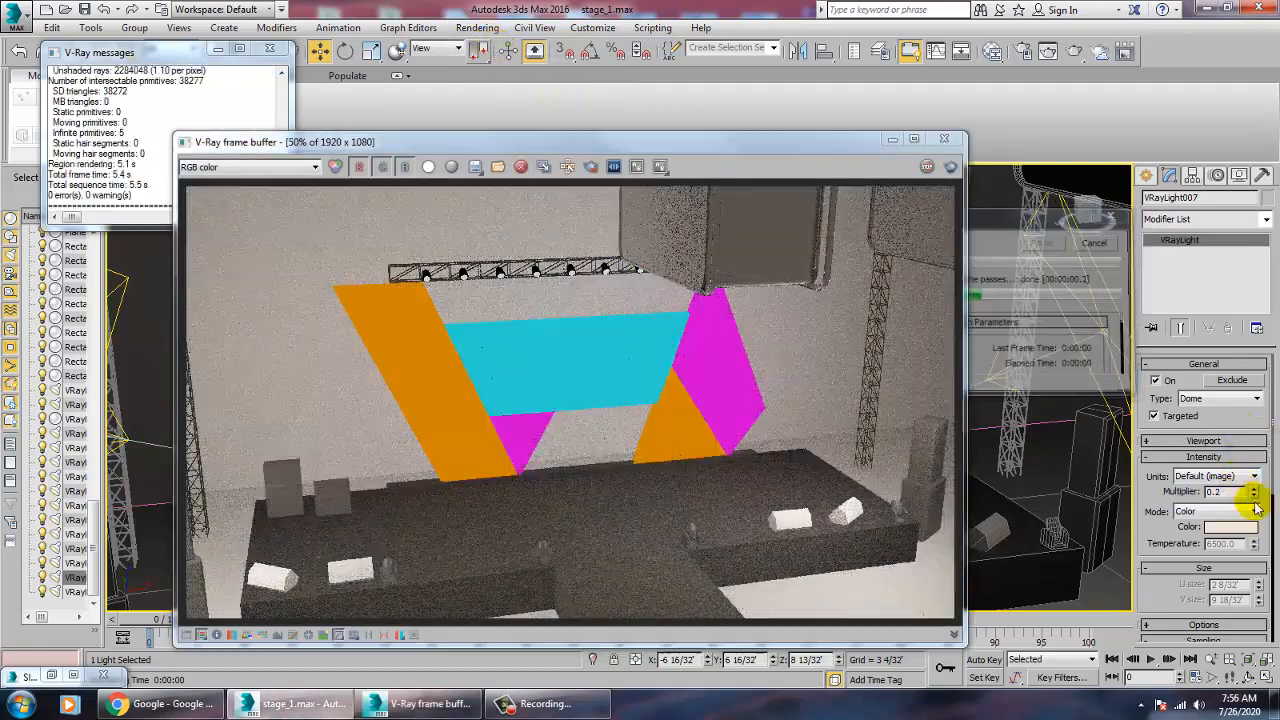
Step: Raise VRayLight007's multiplier to 9.2 and render the stage again
drag(1257, 493, 1265, 492)
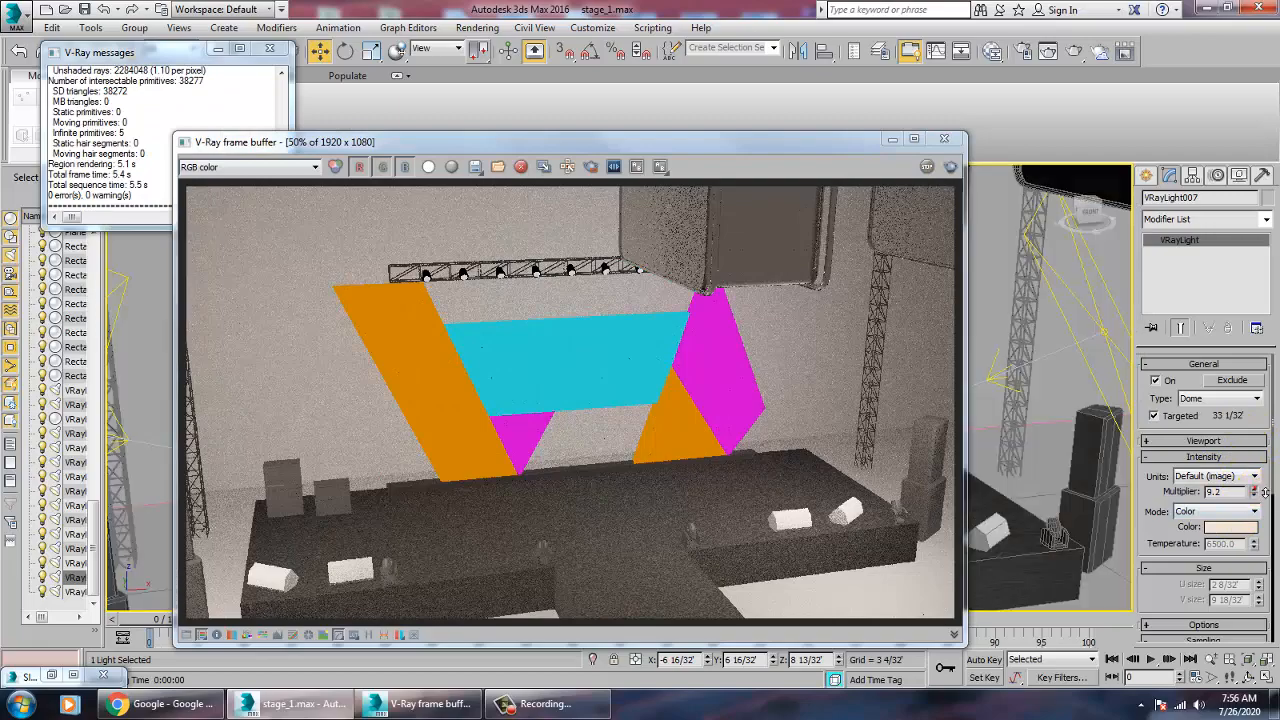
click(477, 27)
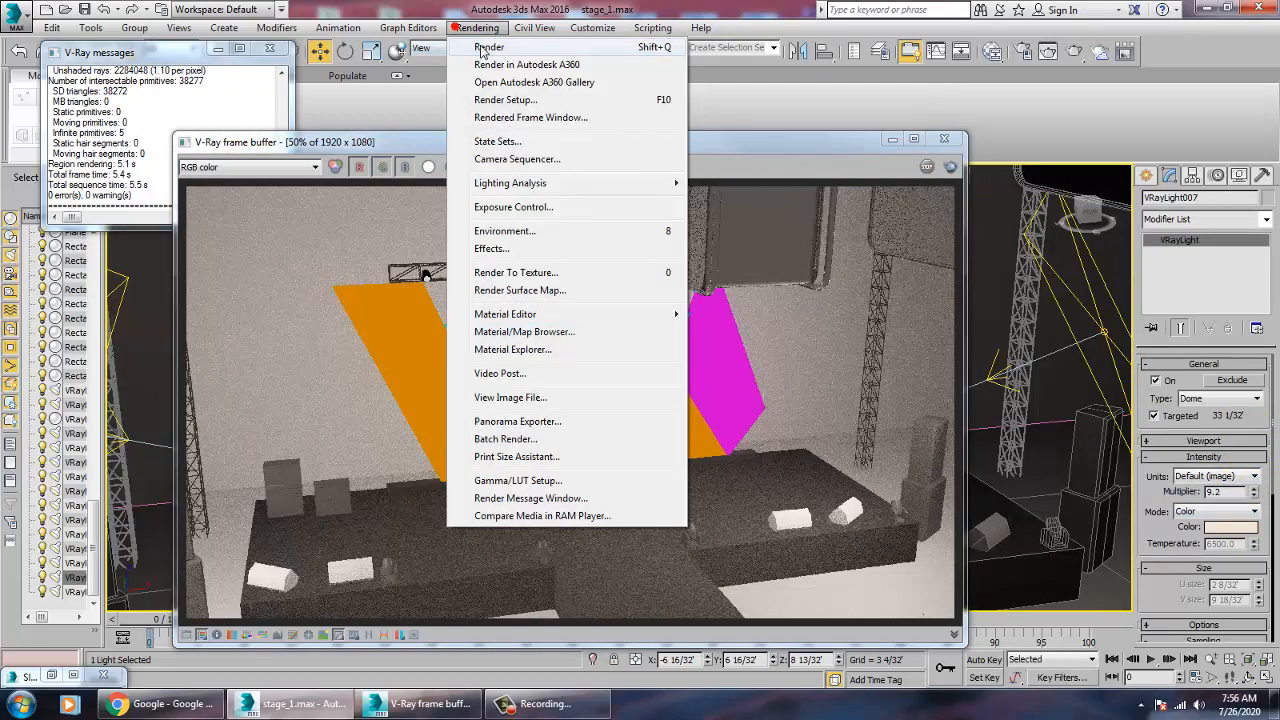
click(472, 44)
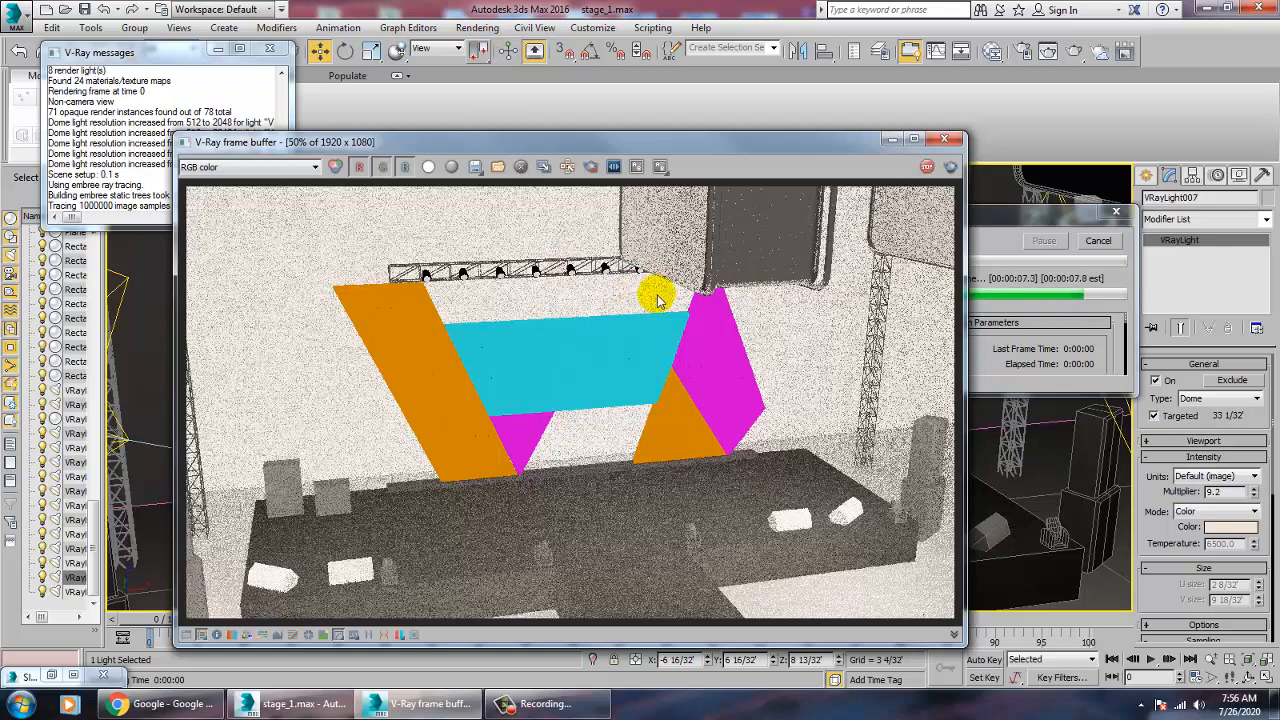
Step: Change VRayLight007's color to red (192, 2, 2) and run another test render
click(1249, 528)
drag(444, 205, 445, 135)
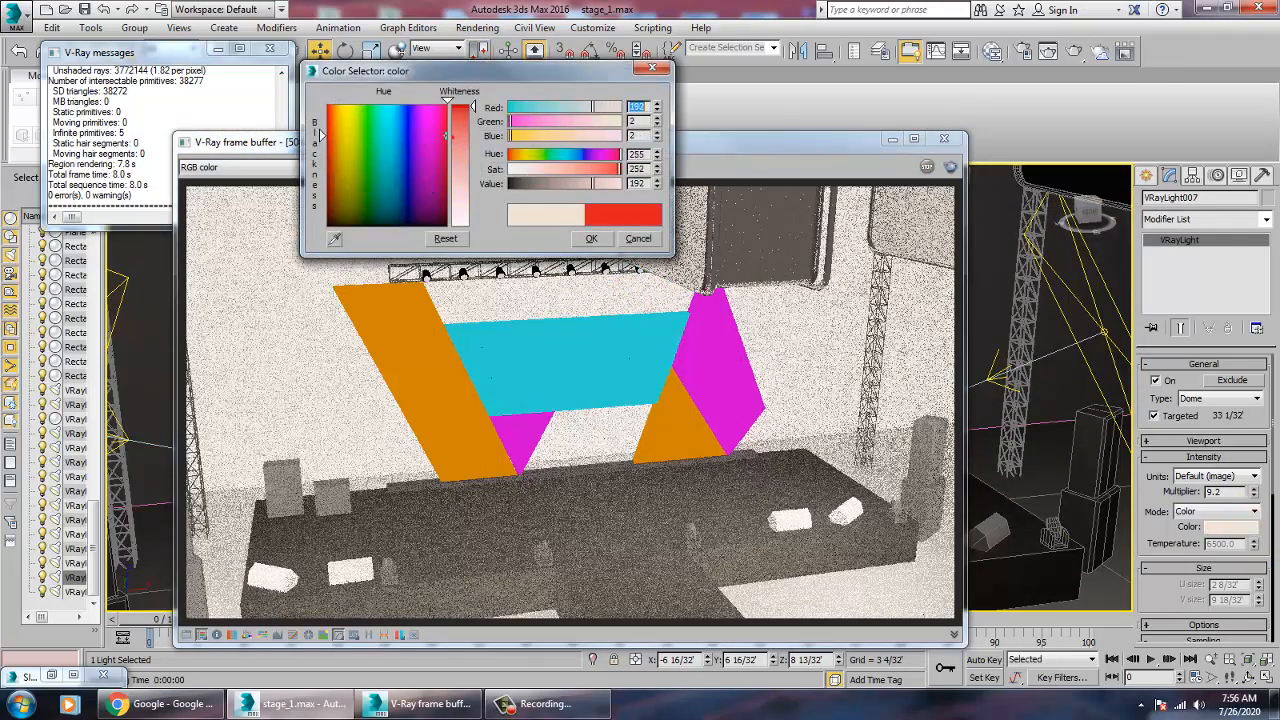
click(591, 238)
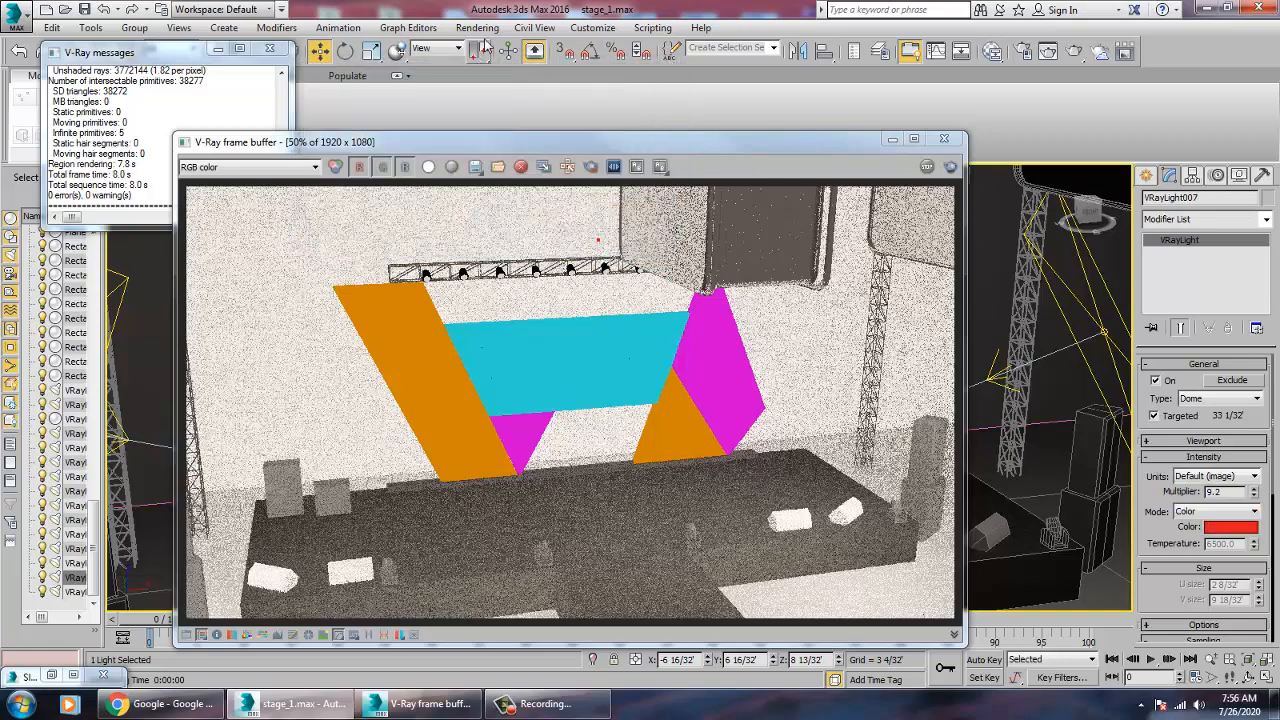
click(477, 27)
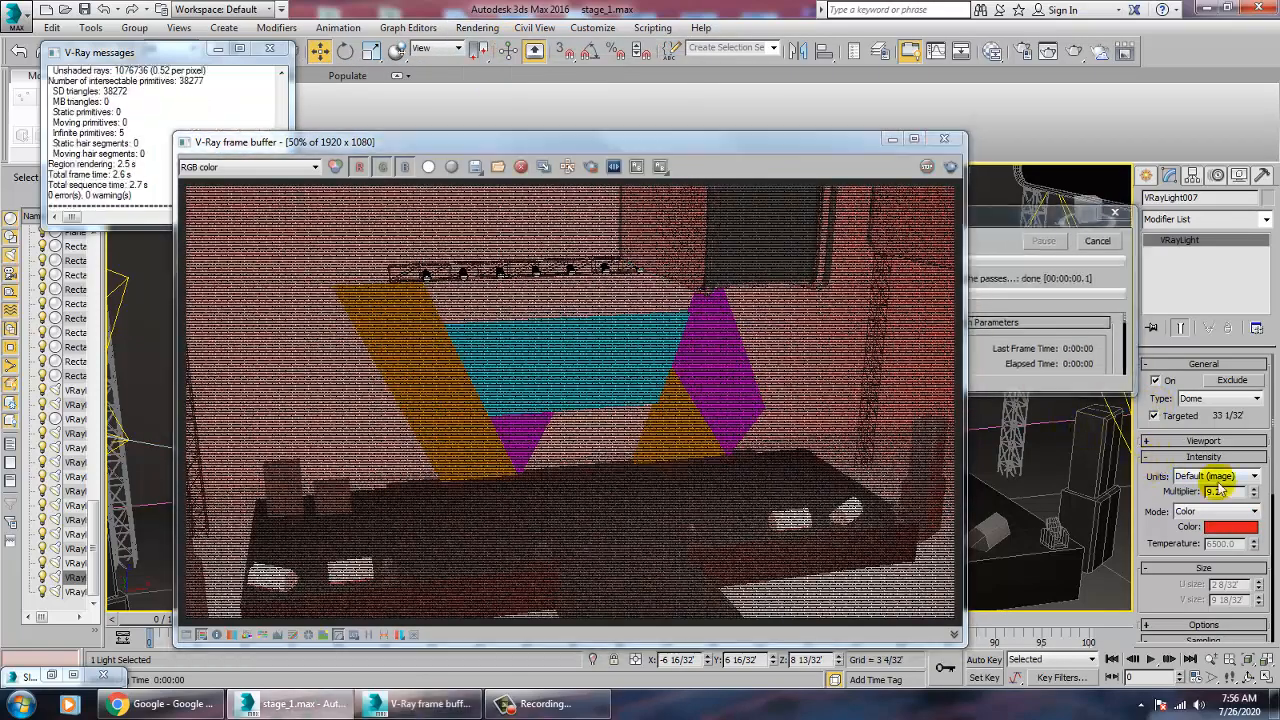
Step: Set VRayLight007's color to pale beige (219, 187, 166) and its multiplier to 0.5
click(1230, 527)
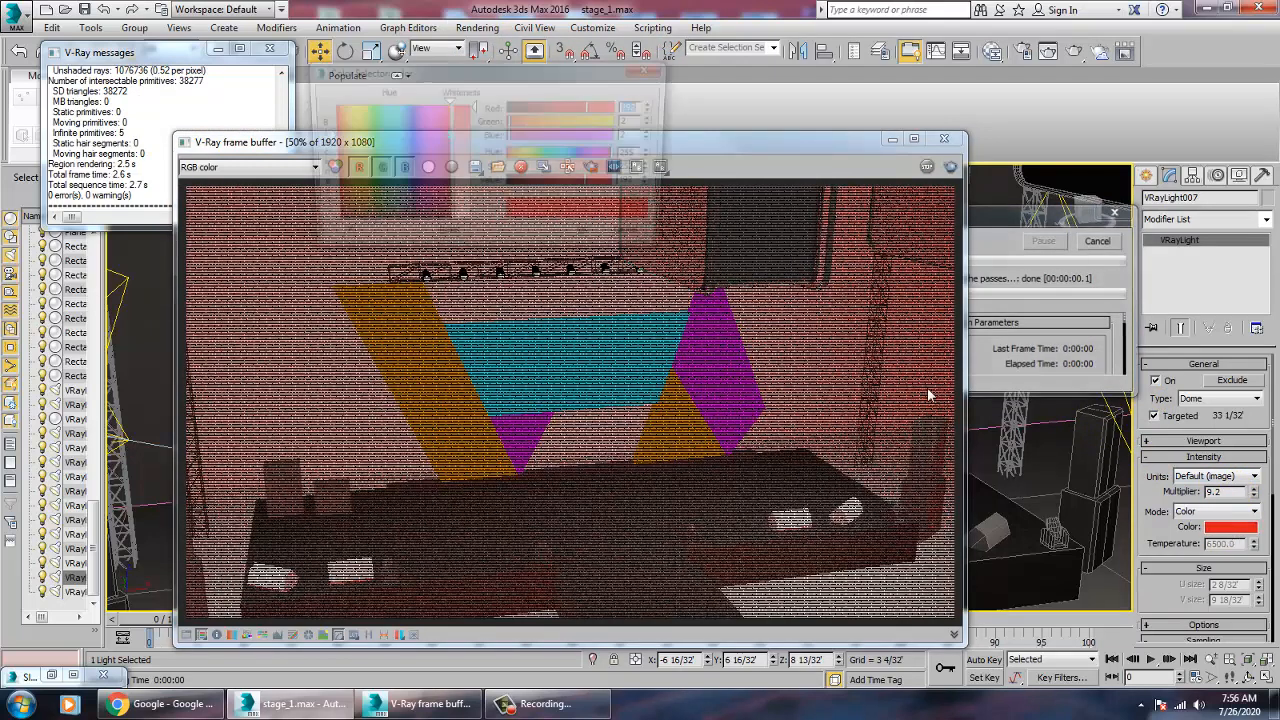
drag(406, 164, 335, 153)
drag(458, 140, 480, 186)
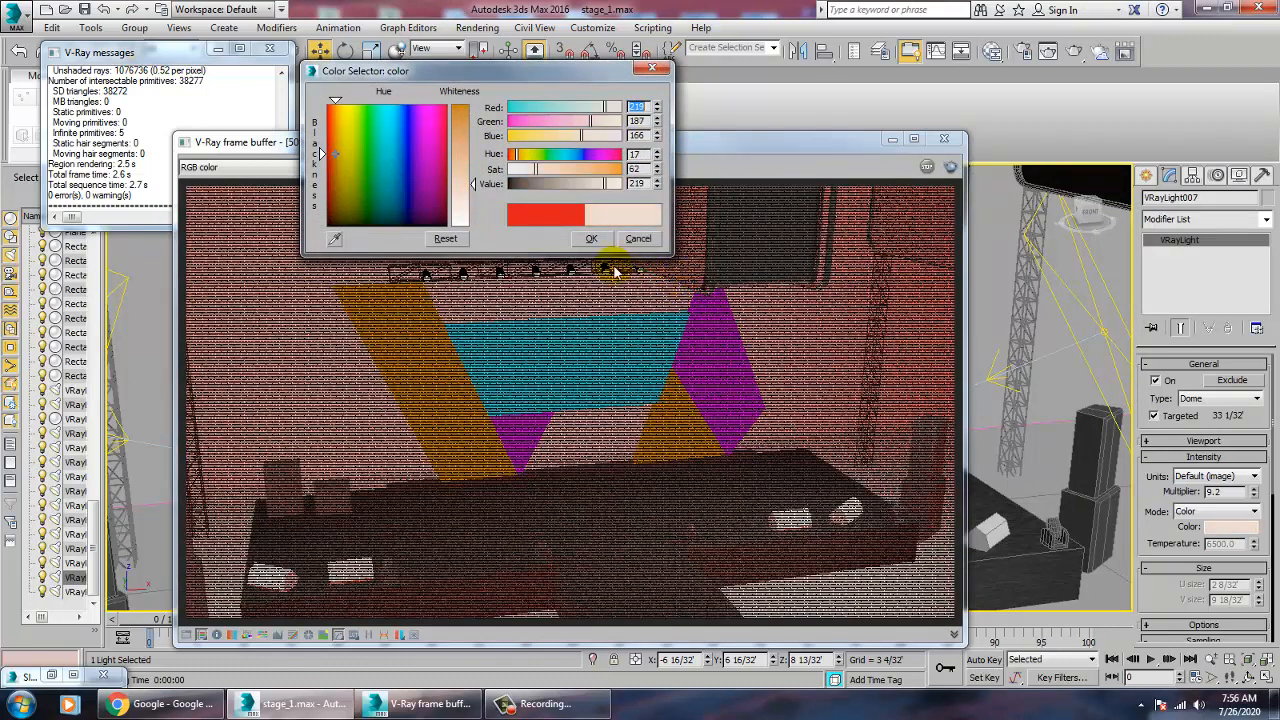
click(592, 241)
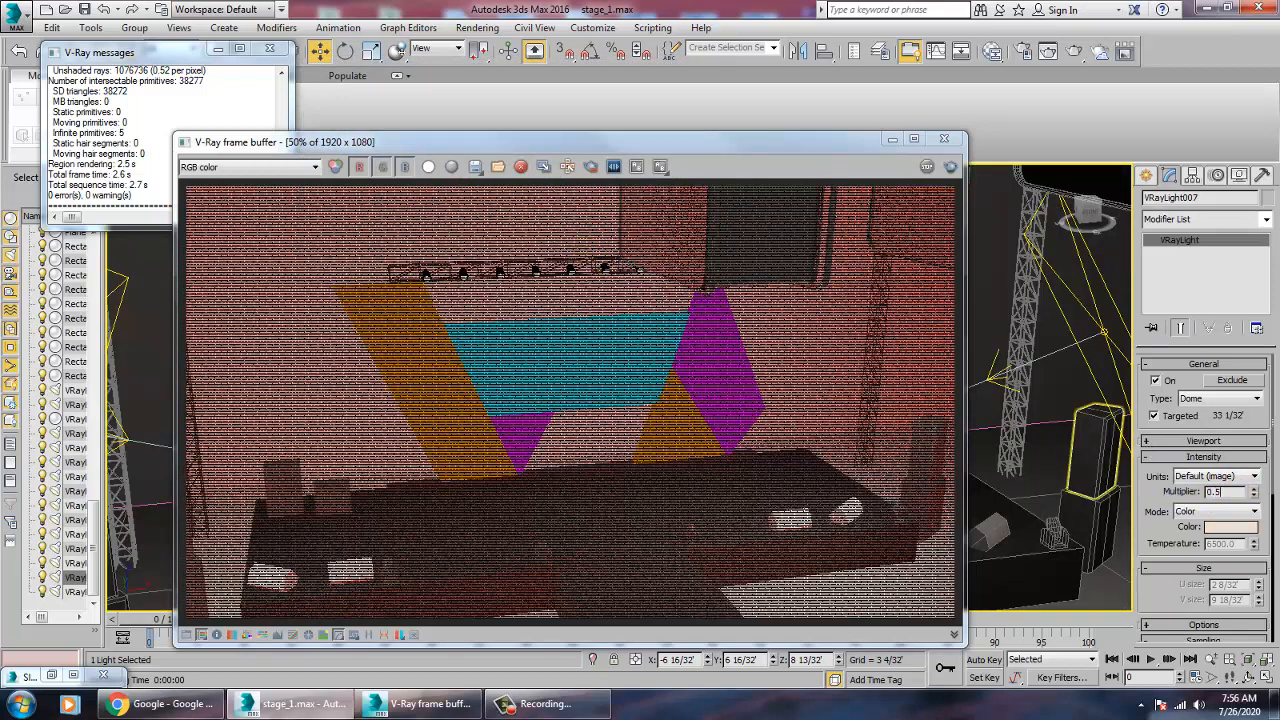
Step: Rerender the stage with the adjusted dome light and close the frame buffer
click(952, 167)
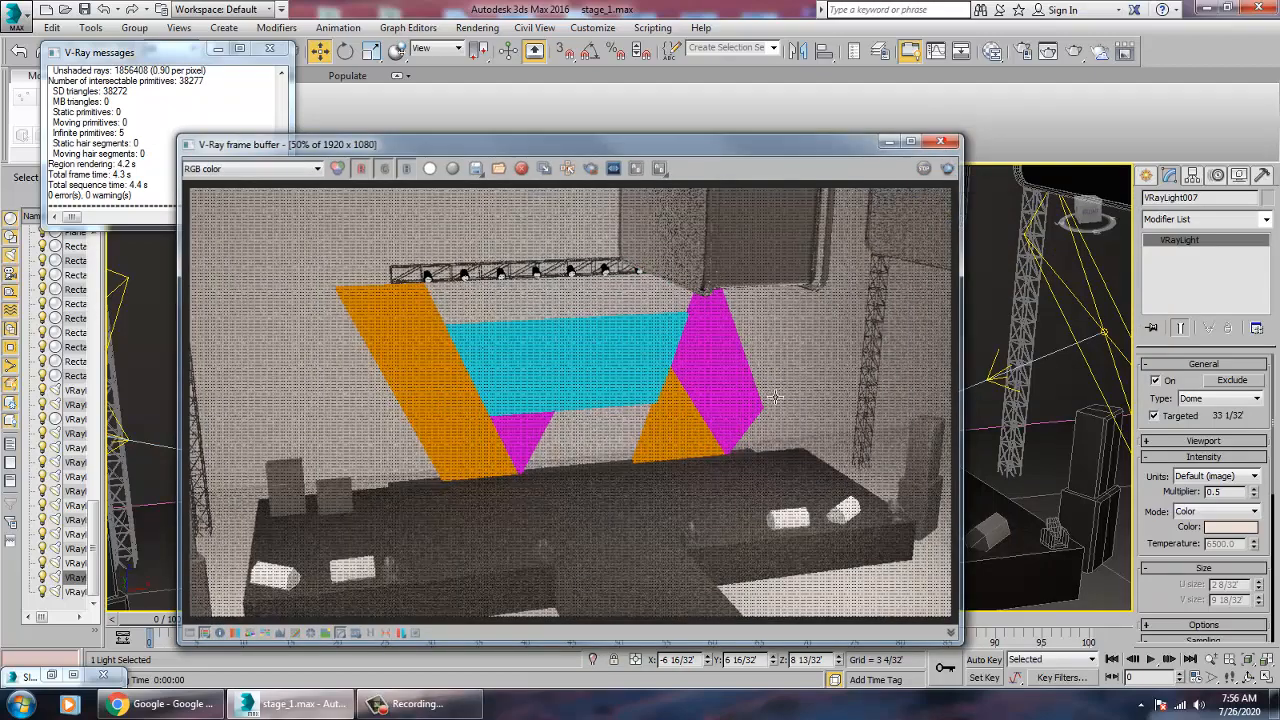
click(943, 141)
alt+middle_drag(629, 483, 700, 428)
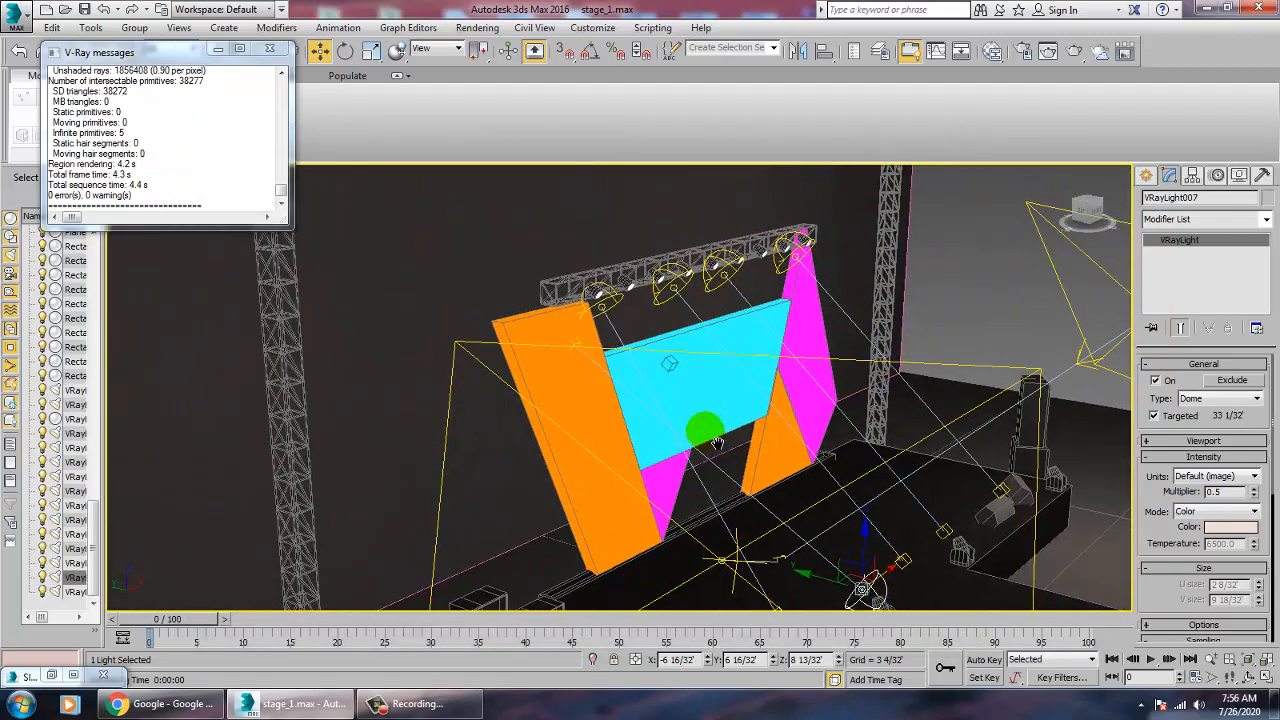
Step: Set the multiplier of the two side plane lights, VRayLight006 and VRayLight005, to 5
click(607, 314)
scroll(892, 398, down, 10)
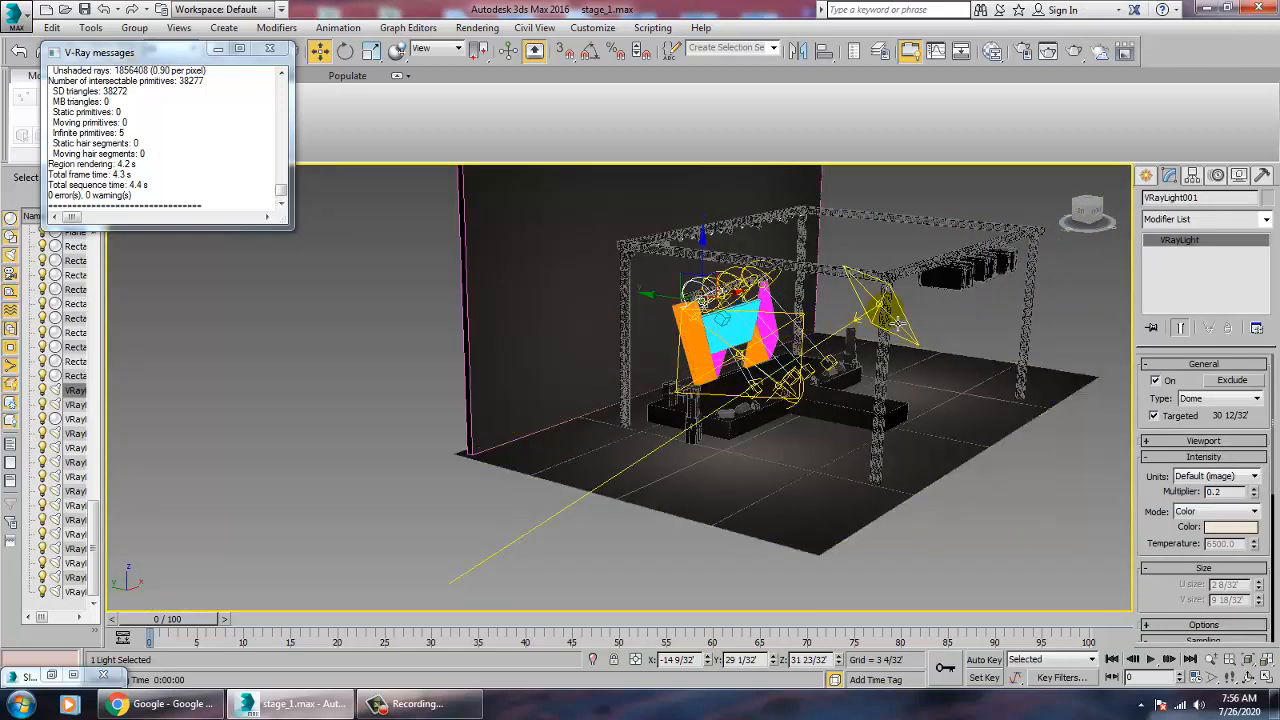
scroll(905, 420, up, 8)
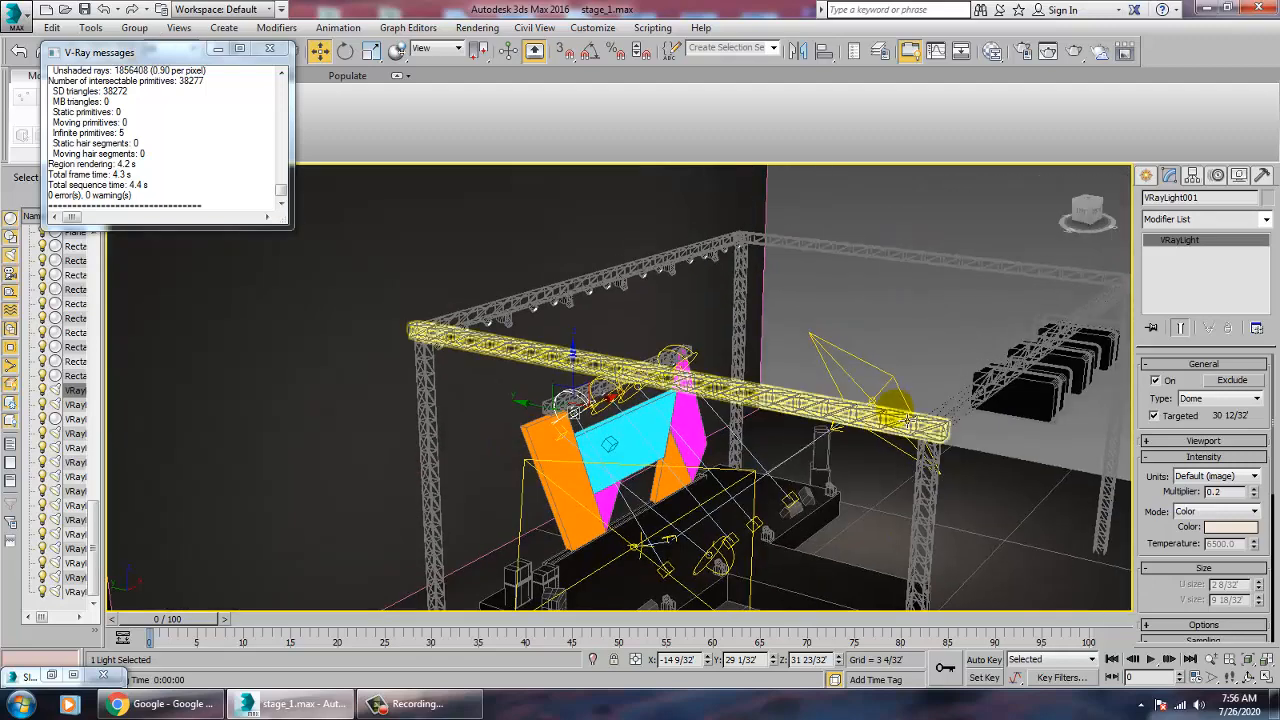
click(879, 411)
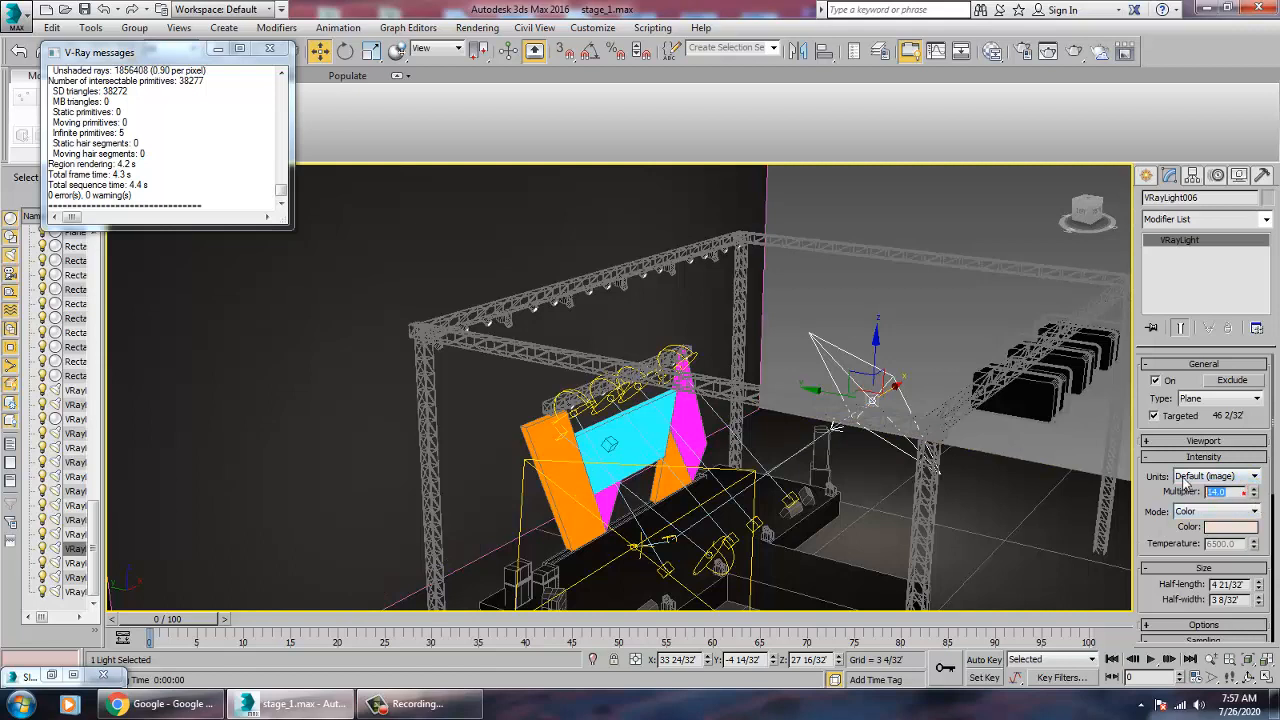
text(5)
key(Return)
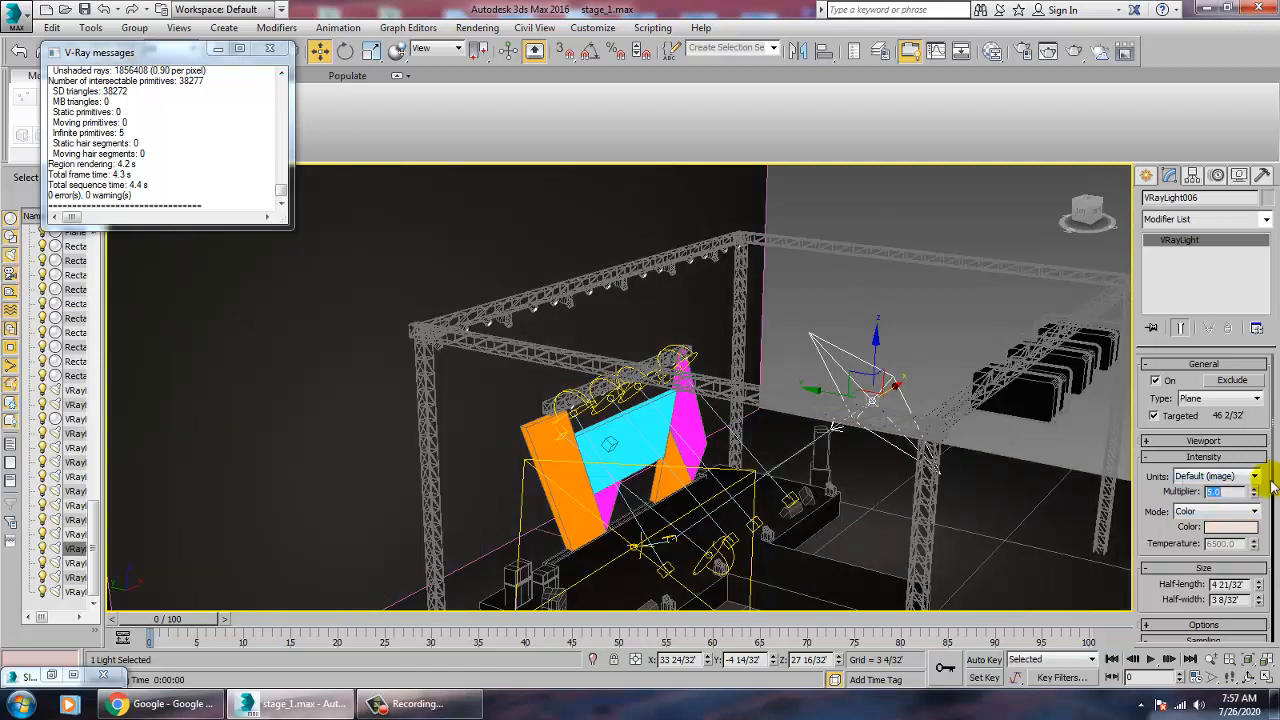
click(636, 553)
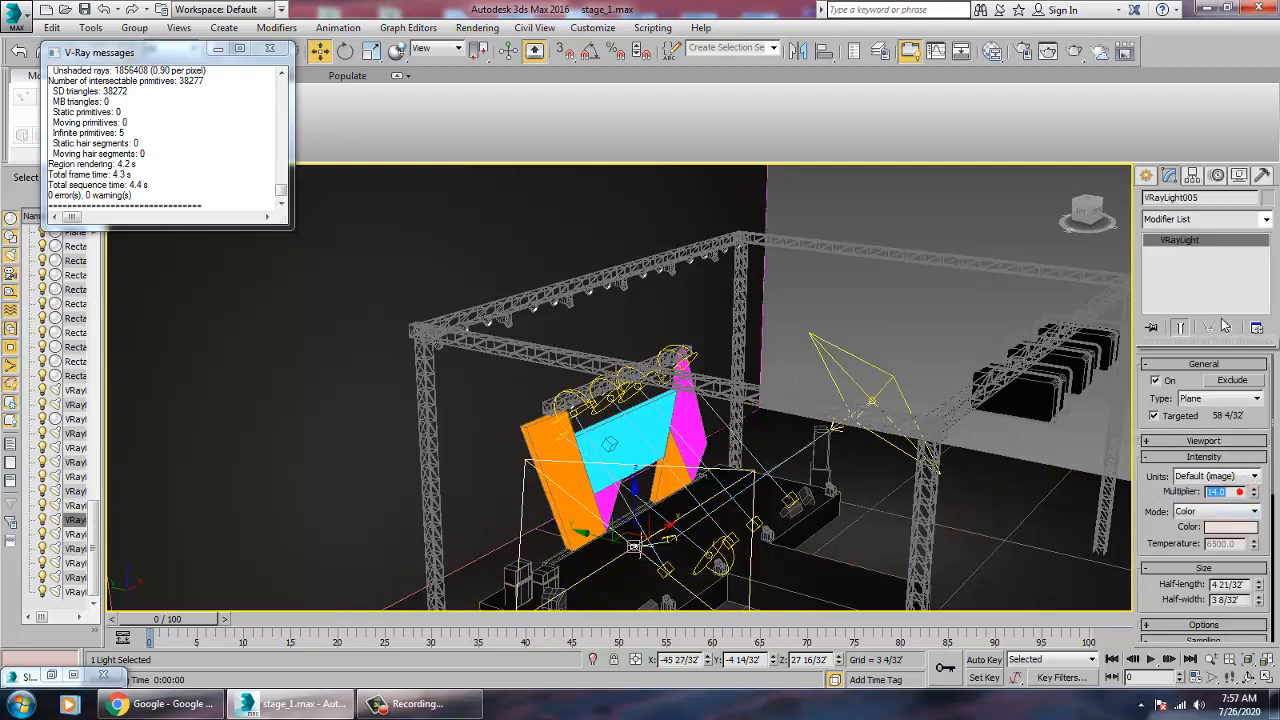
text(5)
key(Return)
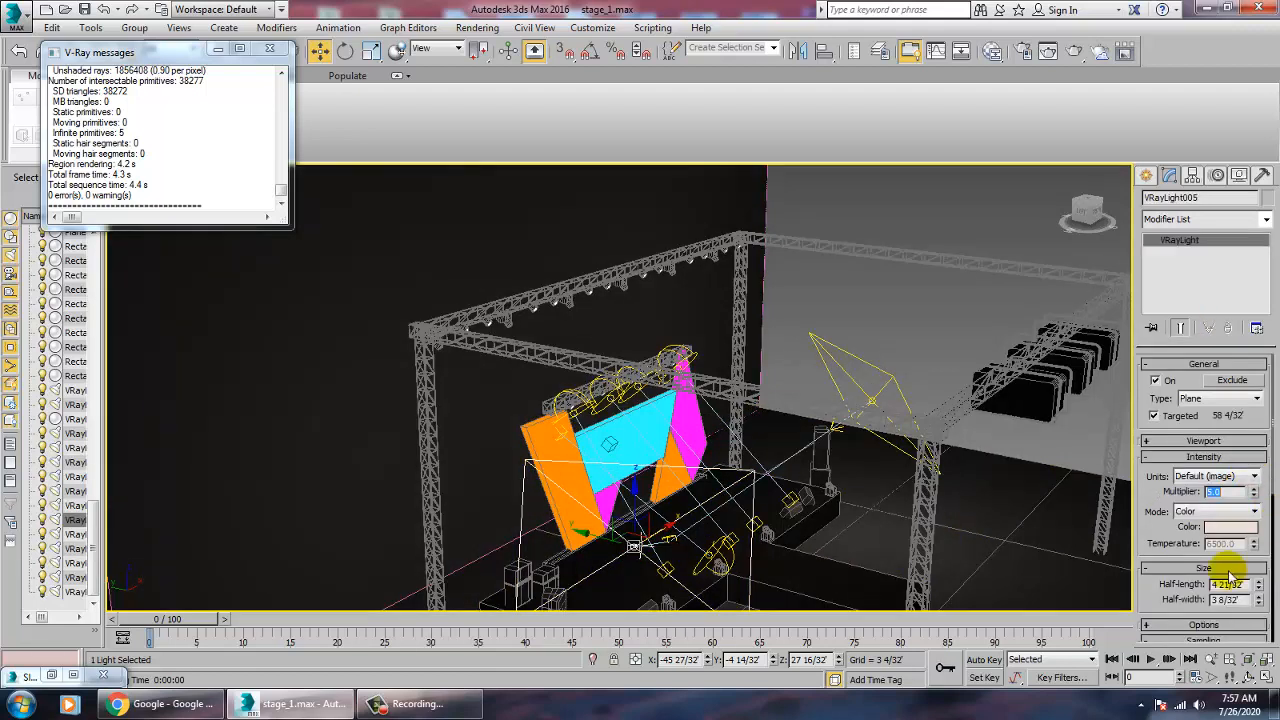
Step: Frame the front of the stage, run a test render of that view and close the frame buffer
alt+middle_drag(827, 498, 758, 511)
scroll(800, 485, up, 6)
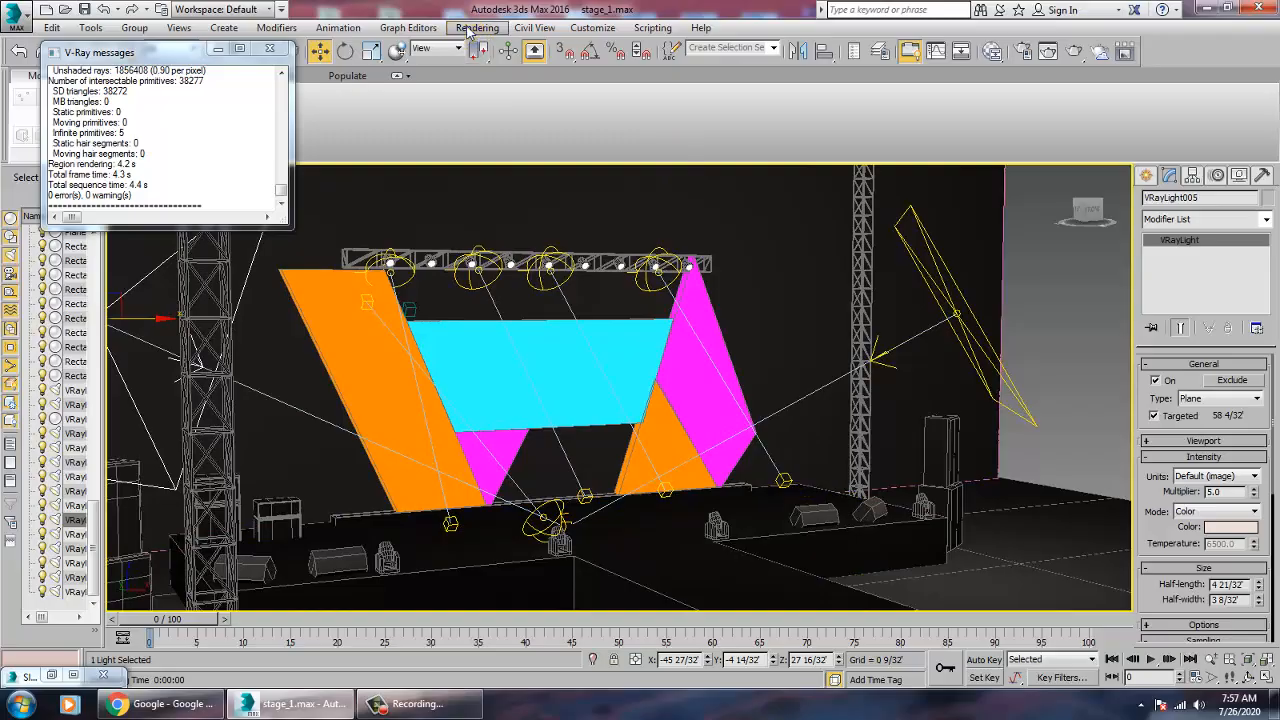
click(468, 28)
click(479, 47)
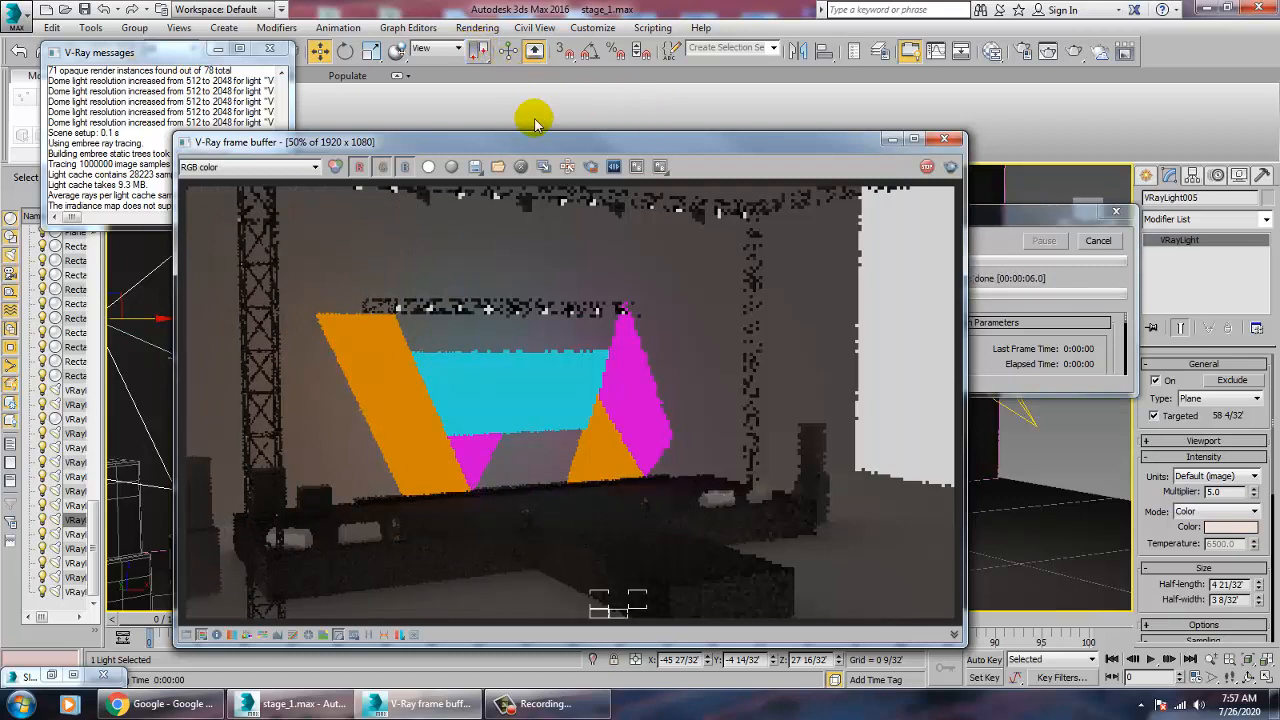
click(943, 138)
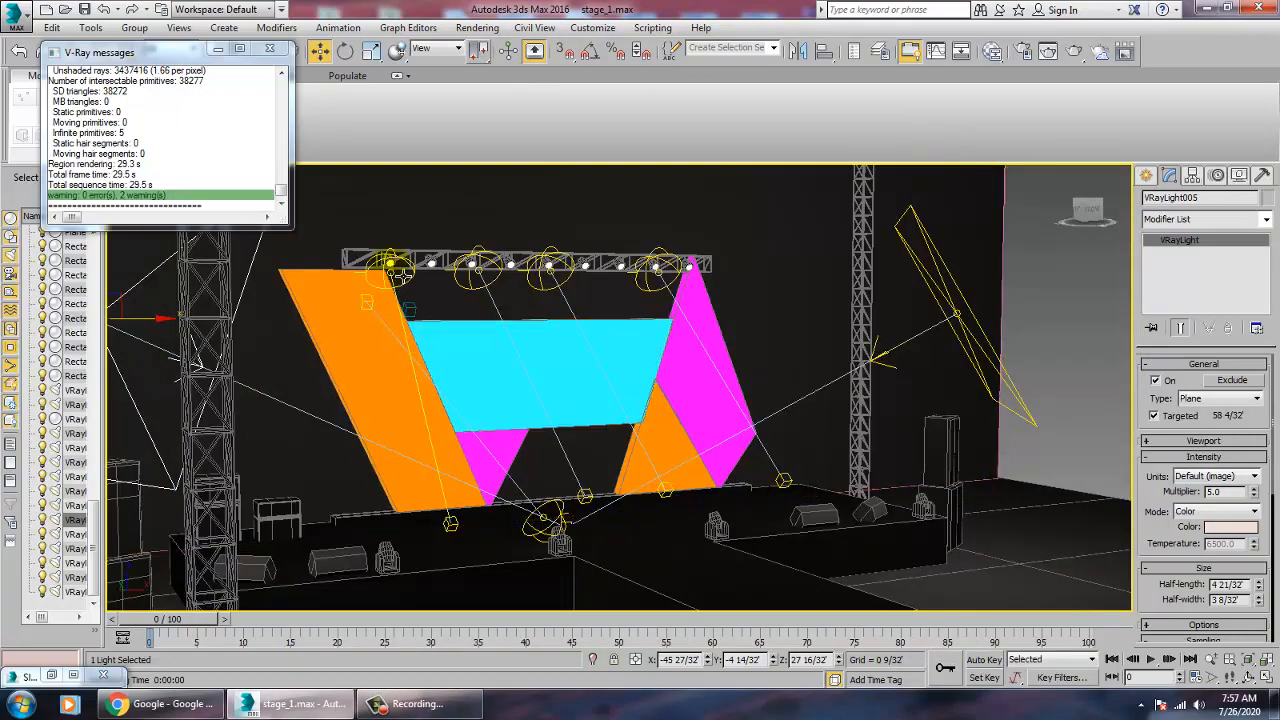
Step: Create a BoxGizmo atmospheric apparatus on the stage, about 23 18/32' long, 21 23/32' wide and 21 20/32' high
click(395, 268)
alt+middle_drag(583, 372, 770, 308)
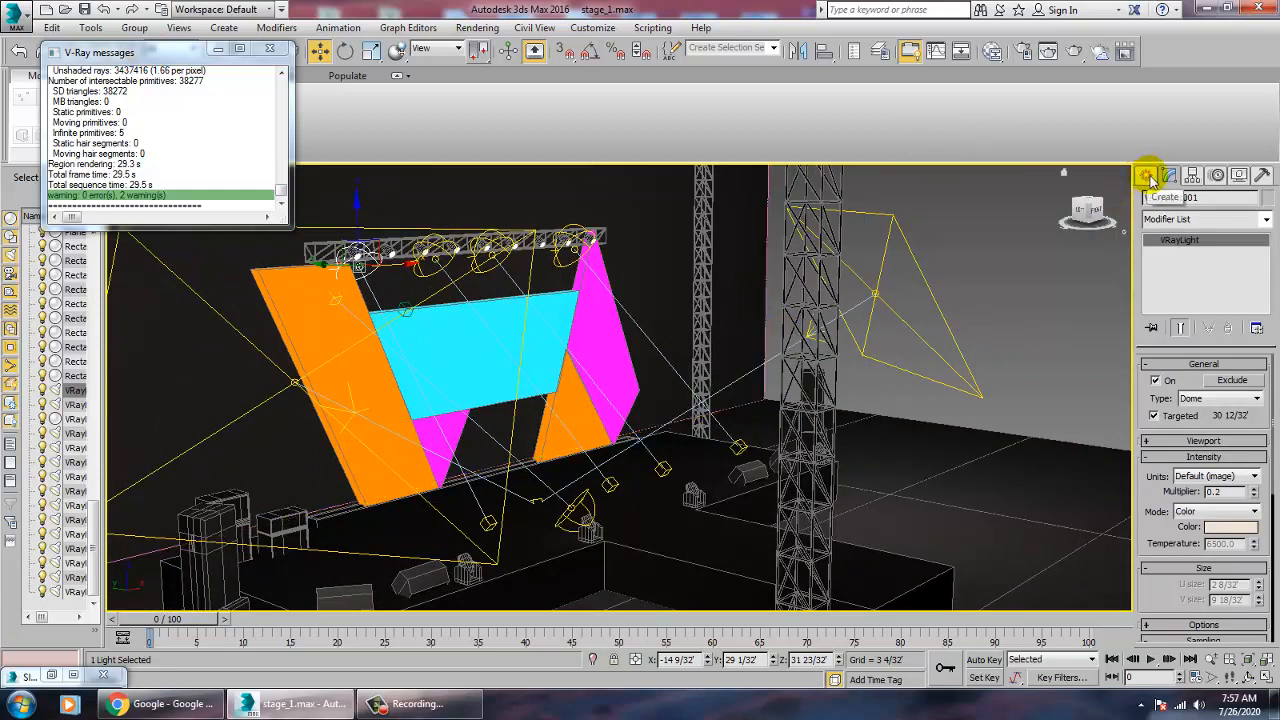
click(1148, 177)
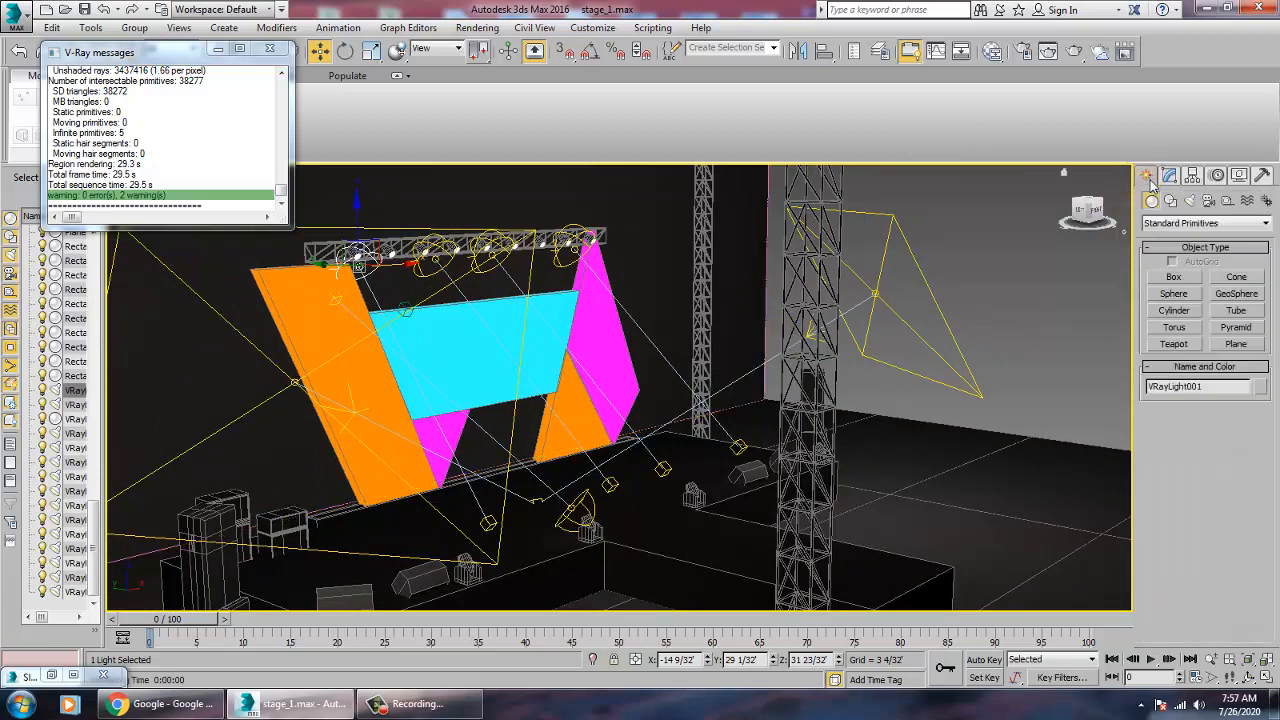
click(1228, 202)
click(1212, 224)
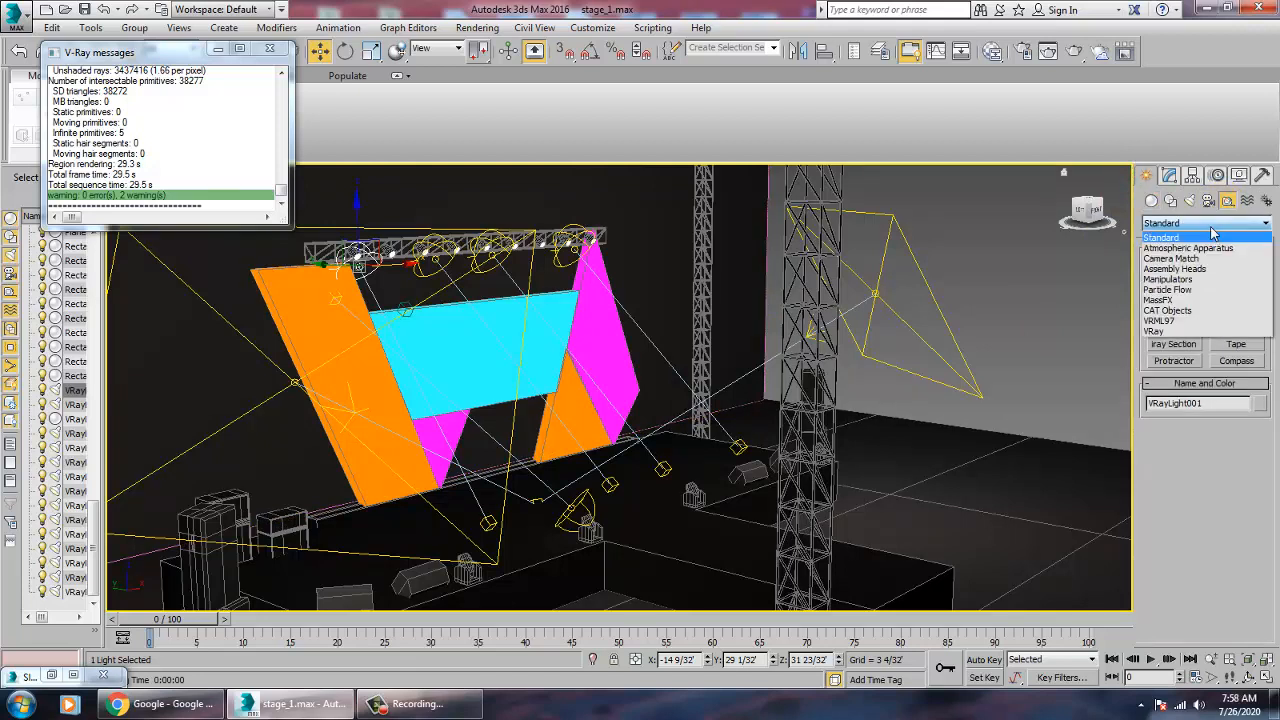
click(1226, 249)
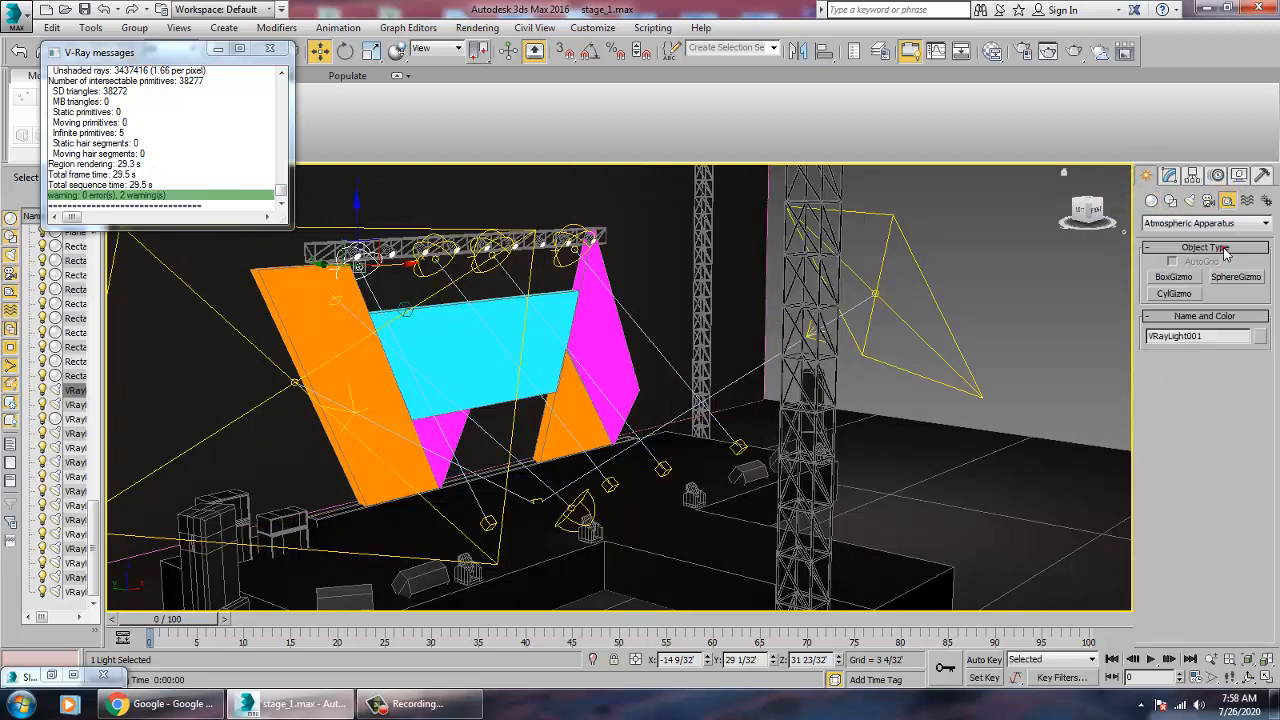
click(1175, 277)
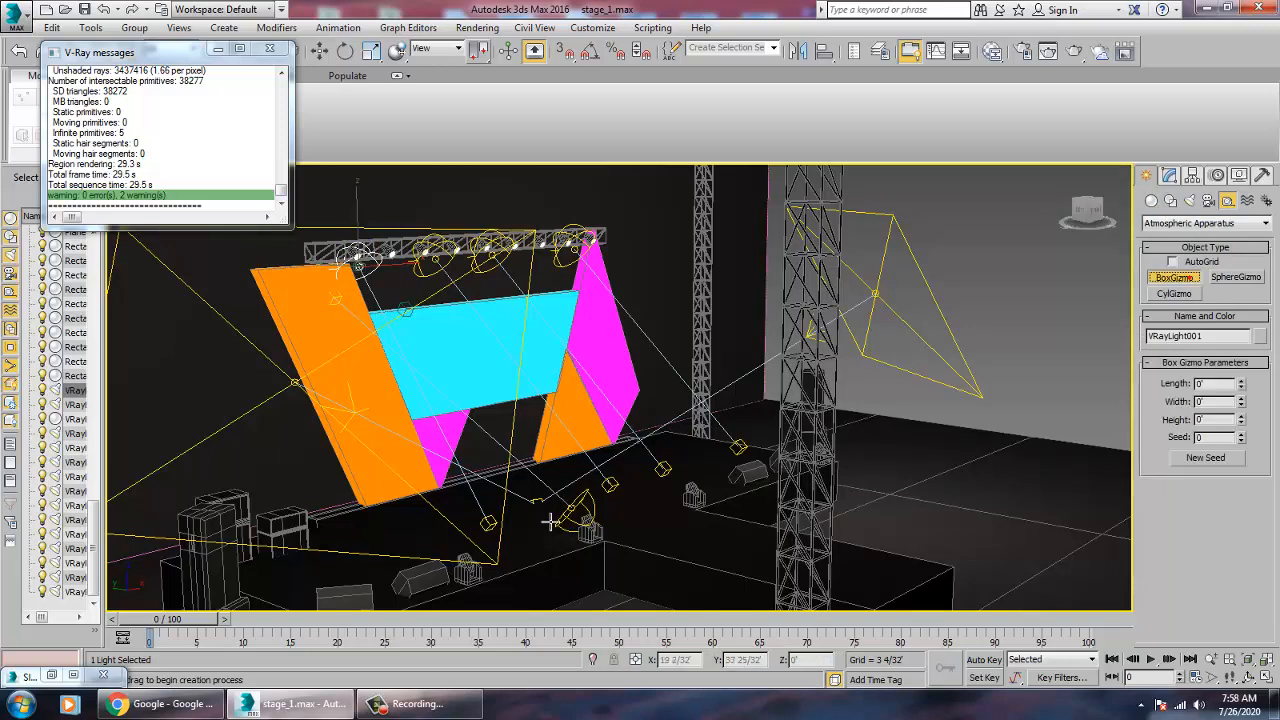
drag(457, 529, 447, 578)
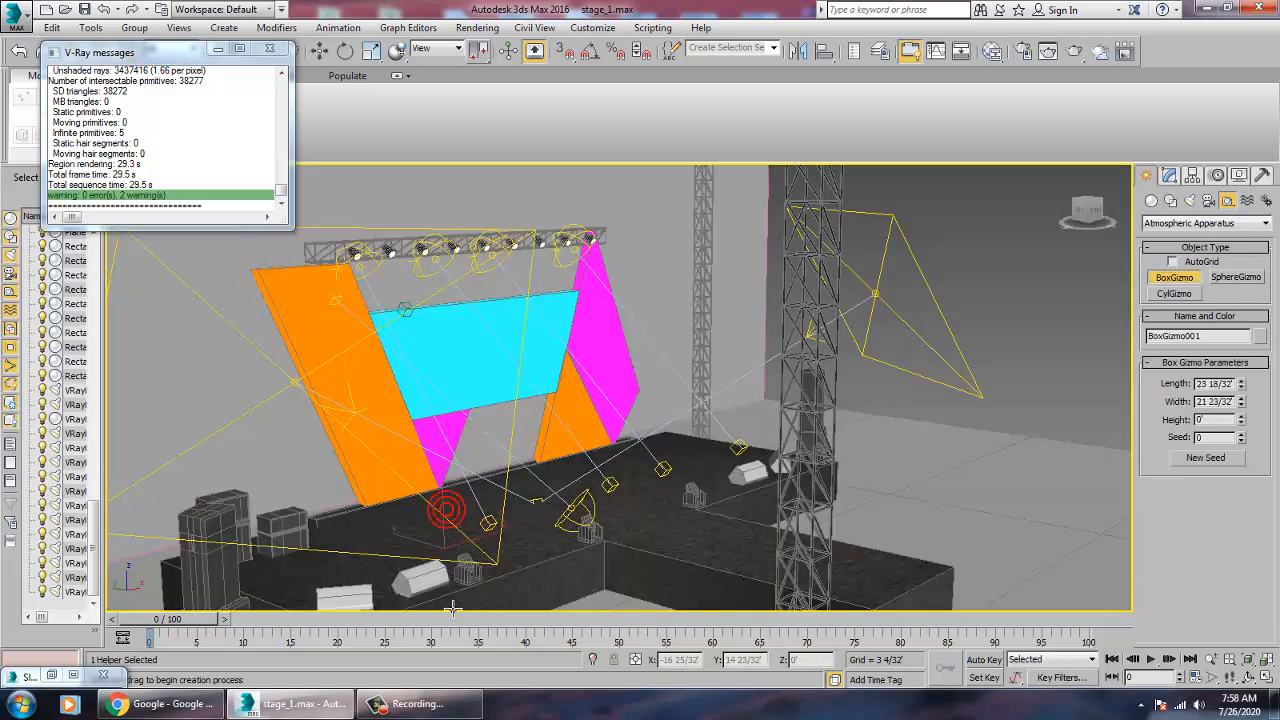
click(456, 425)
right_click(456, 425)
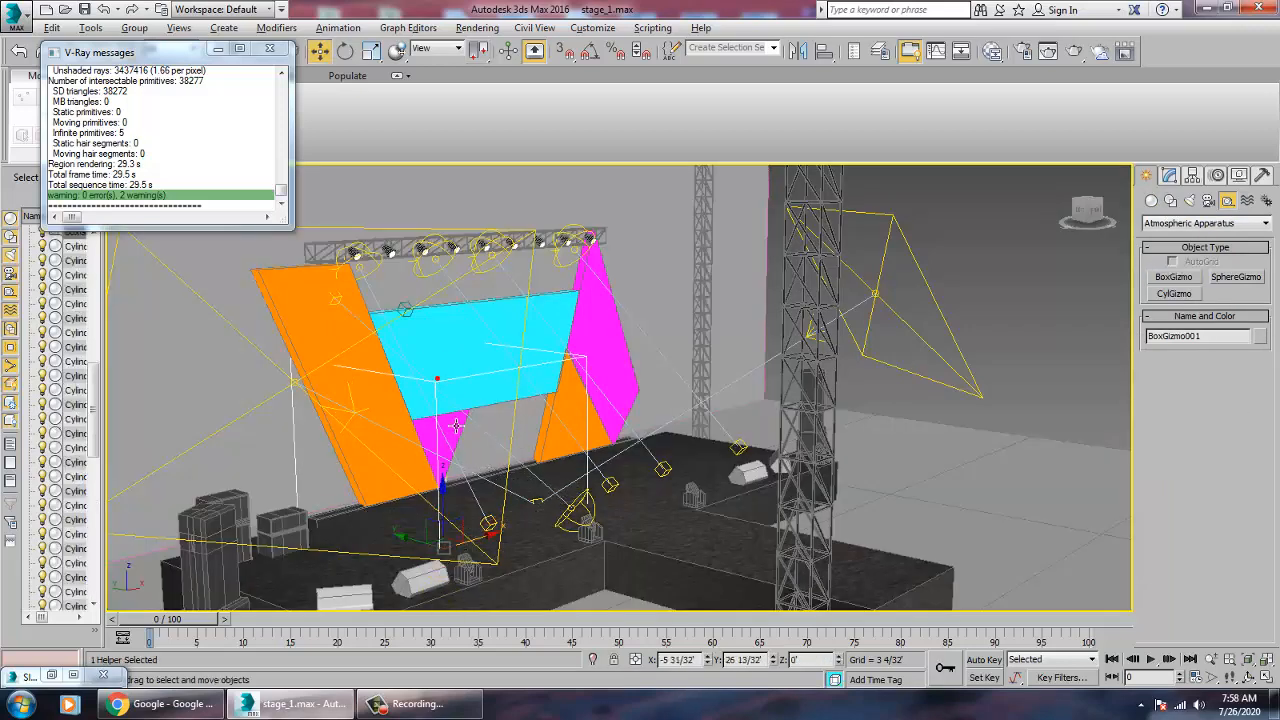
Step: Scale the box gizmo down to about 30% in X and 24% in Y, keeping its full height
alt+middle_drag(456, 425, 341, 412)
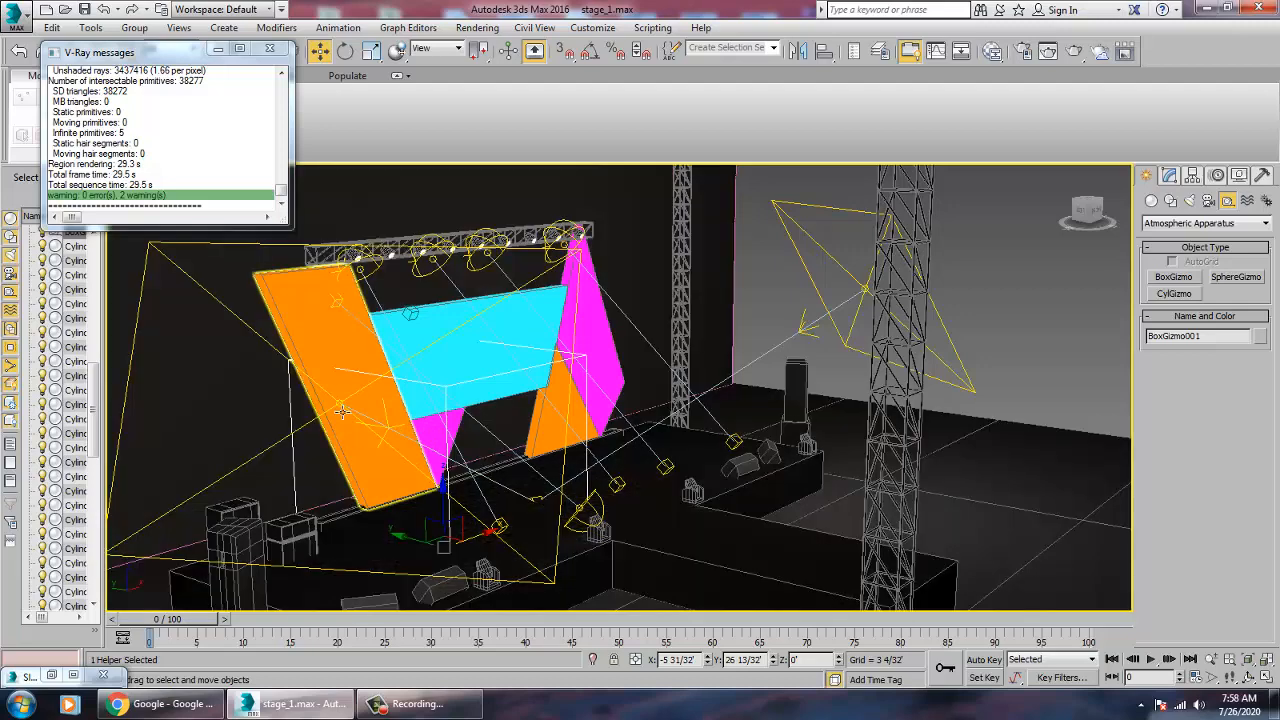
key(r)
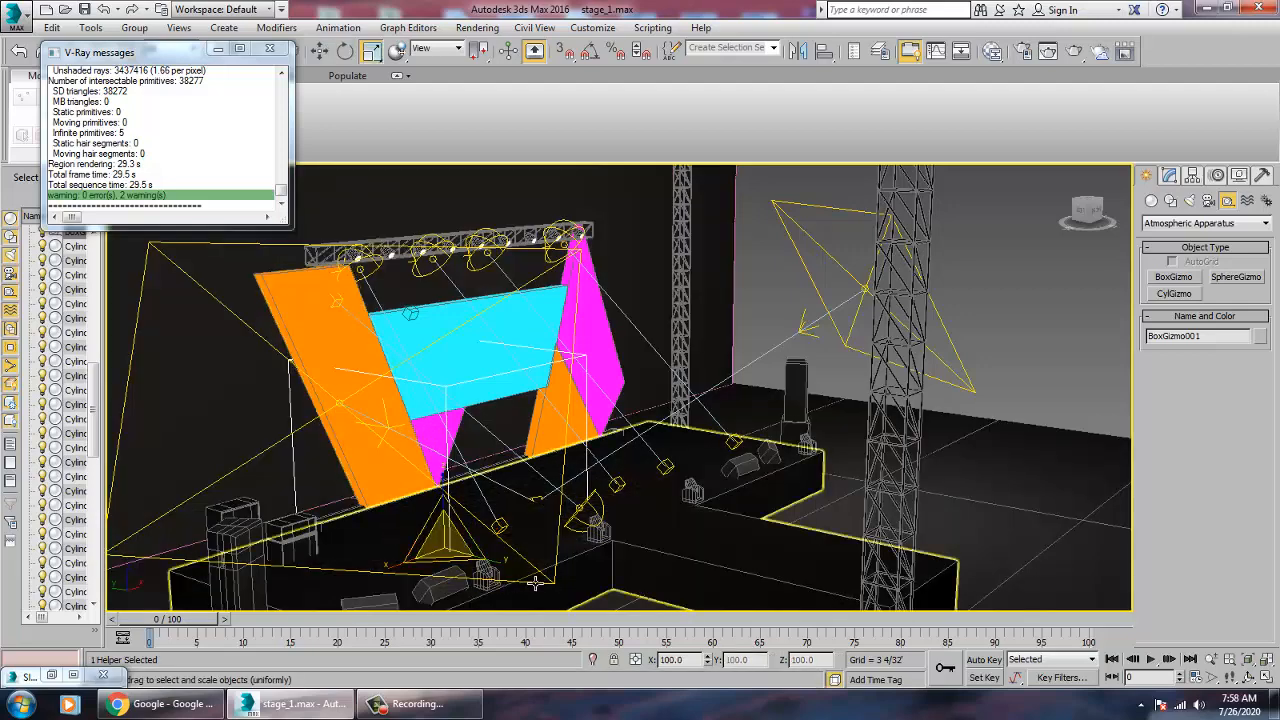
mouse_move(512, 576)
mouse_down()
mouse_move(402, 557)
mouse_move(498, 555)
mouse_up()
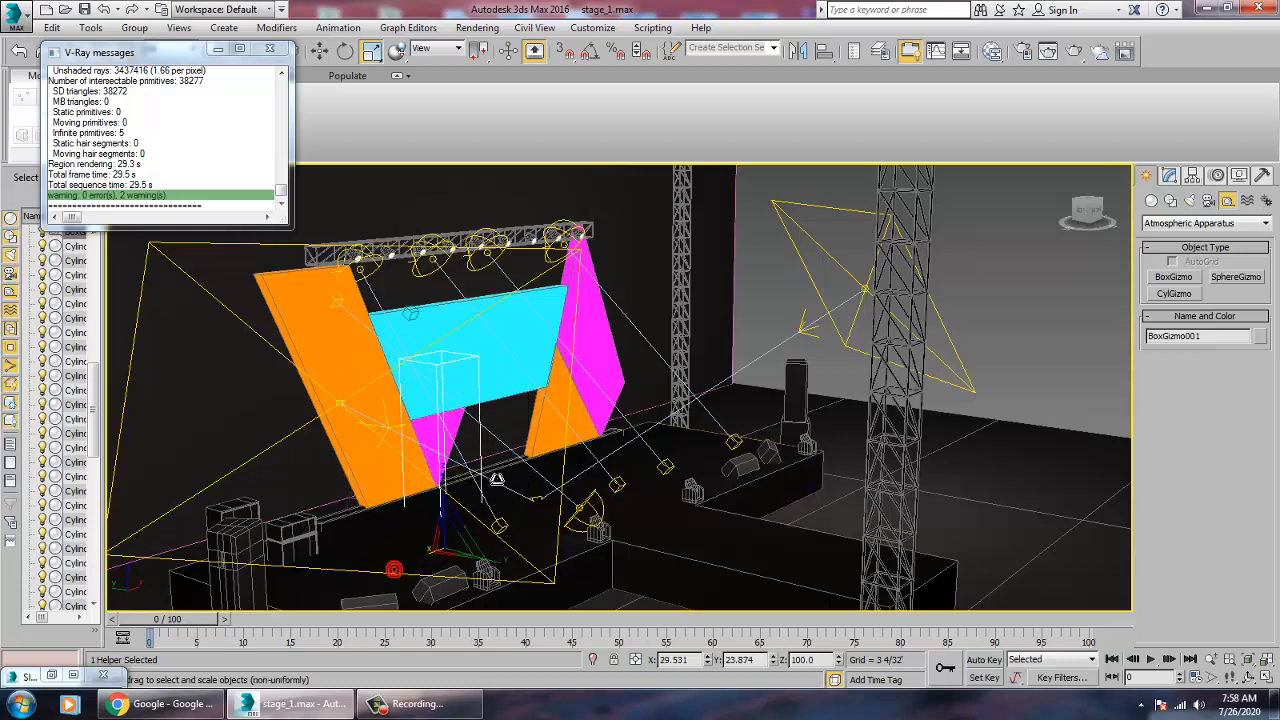
Step: Tilt the box gizmo to about -29.5 degrees around X and raise it to a Z of about 12 29/32'
key(e)
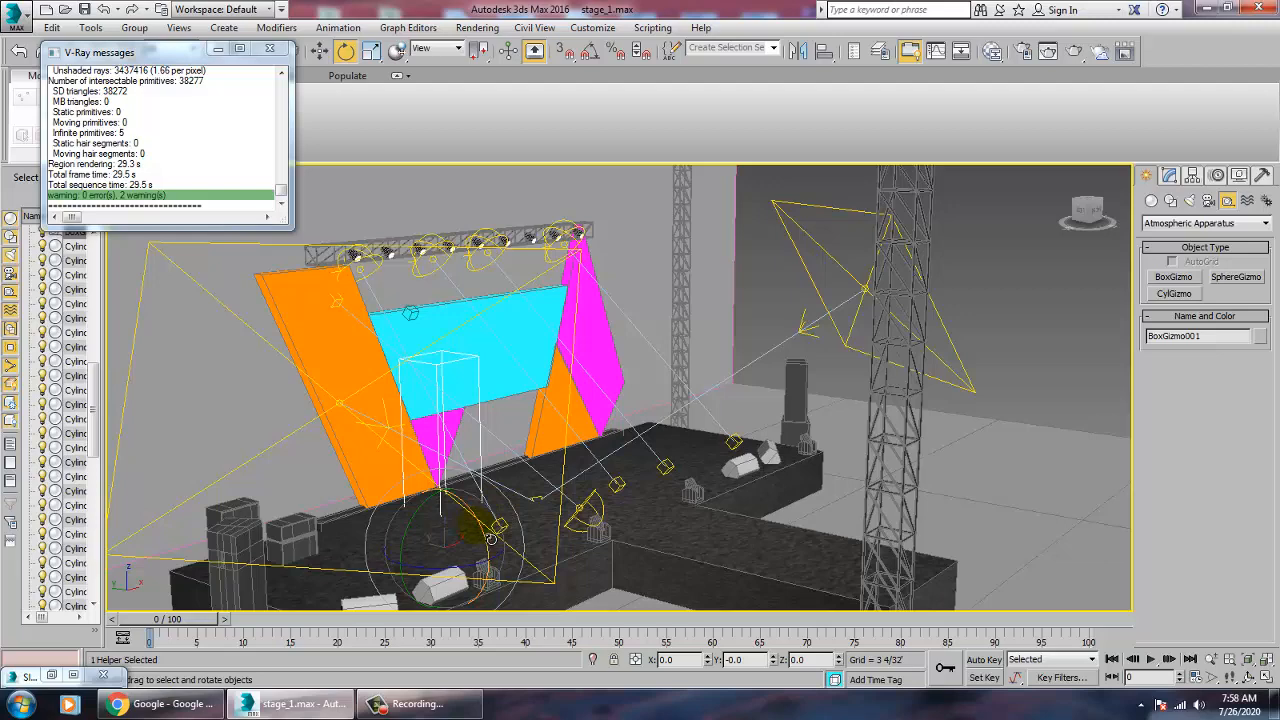
drag(491, 540, 435, 513)
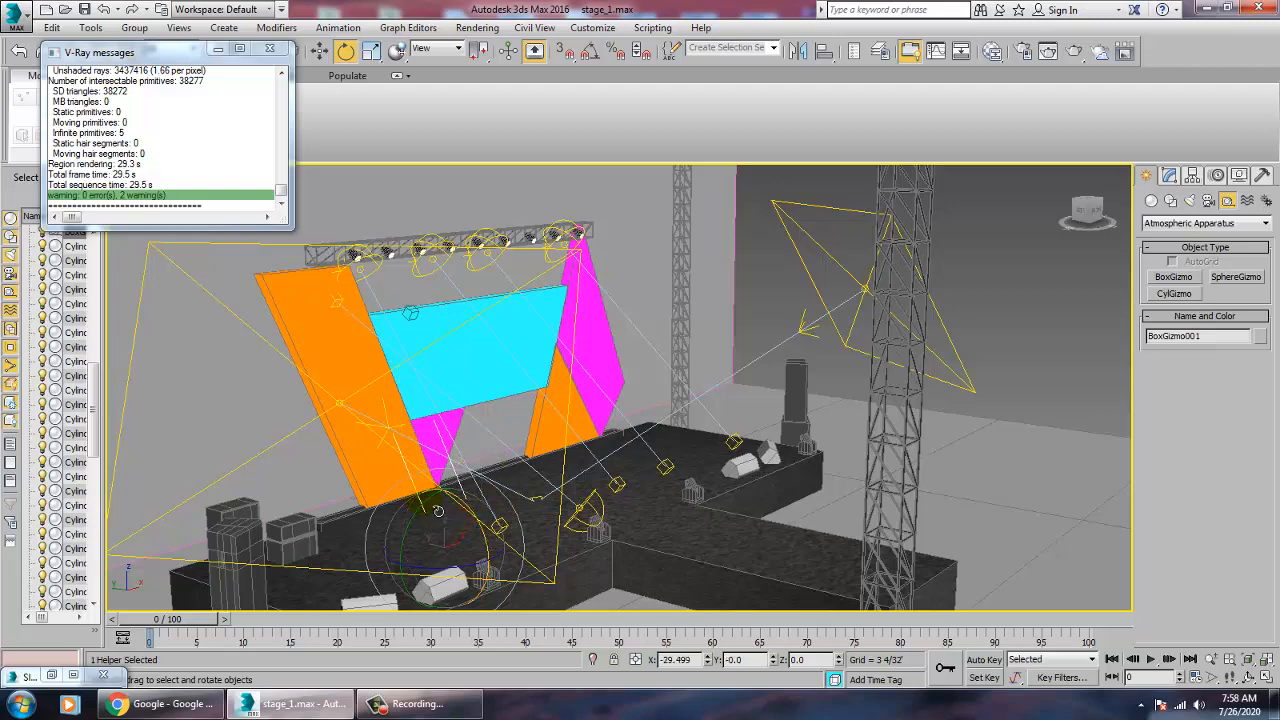
key(w)
key(alt)
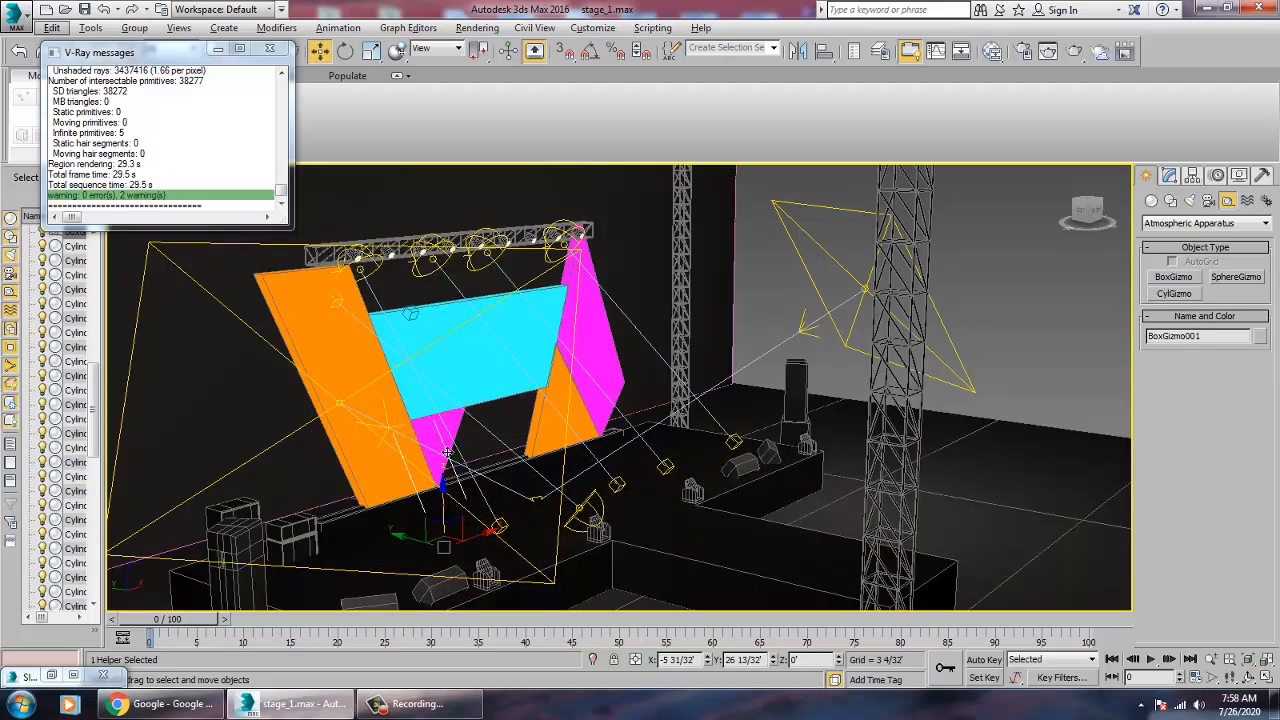
drag(447, 453, 471, 413)
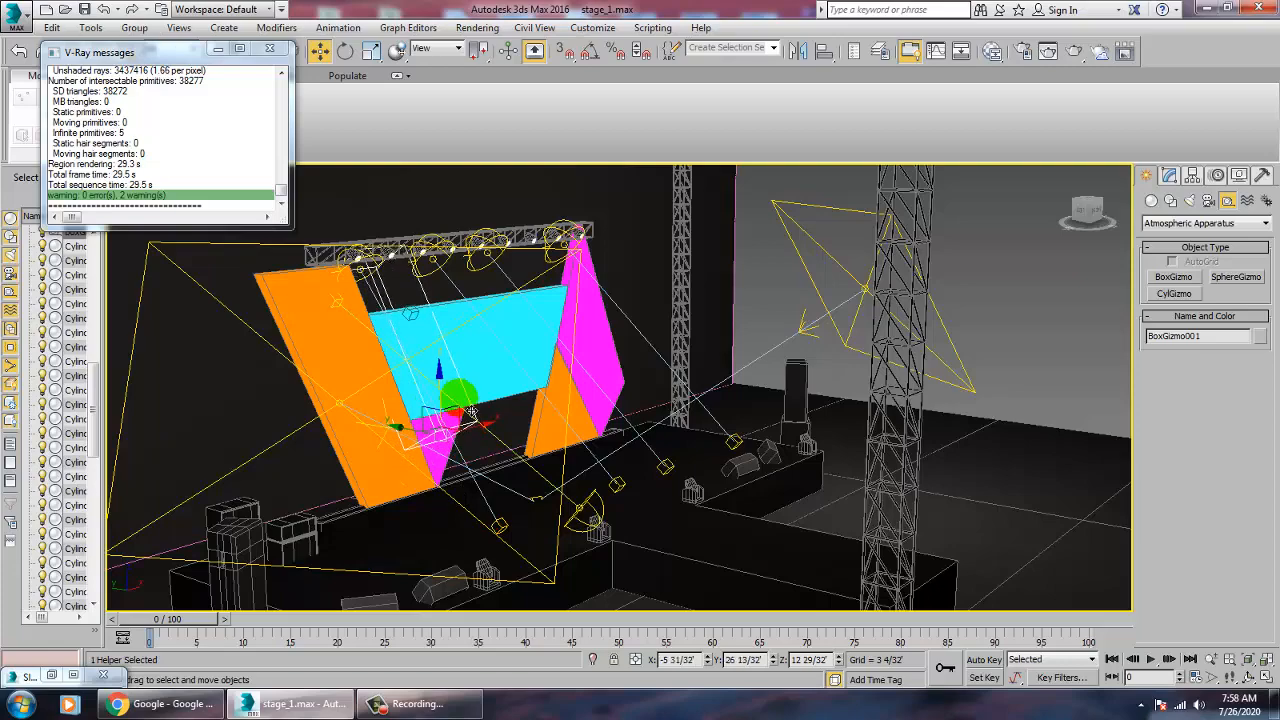
Step: Shift the box gizmo toward the beam of the truss light above the large orange panel and tilt it to about -43.8 degrees around X
alt+middle_drag(471, 413, 443, 437)
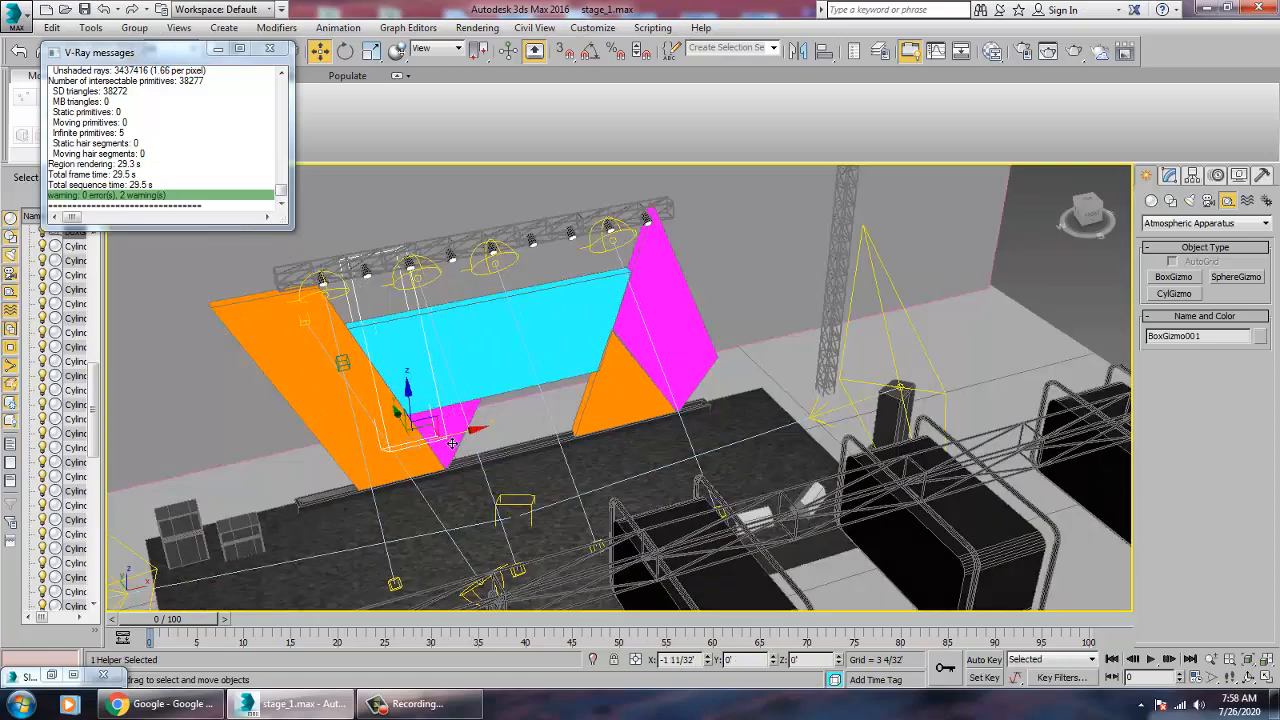
drag(483, 438, 426, 447)
alt+middle_drag(418, 452, 343, 441)
drag(341, 456, 420, 451)
key(e)
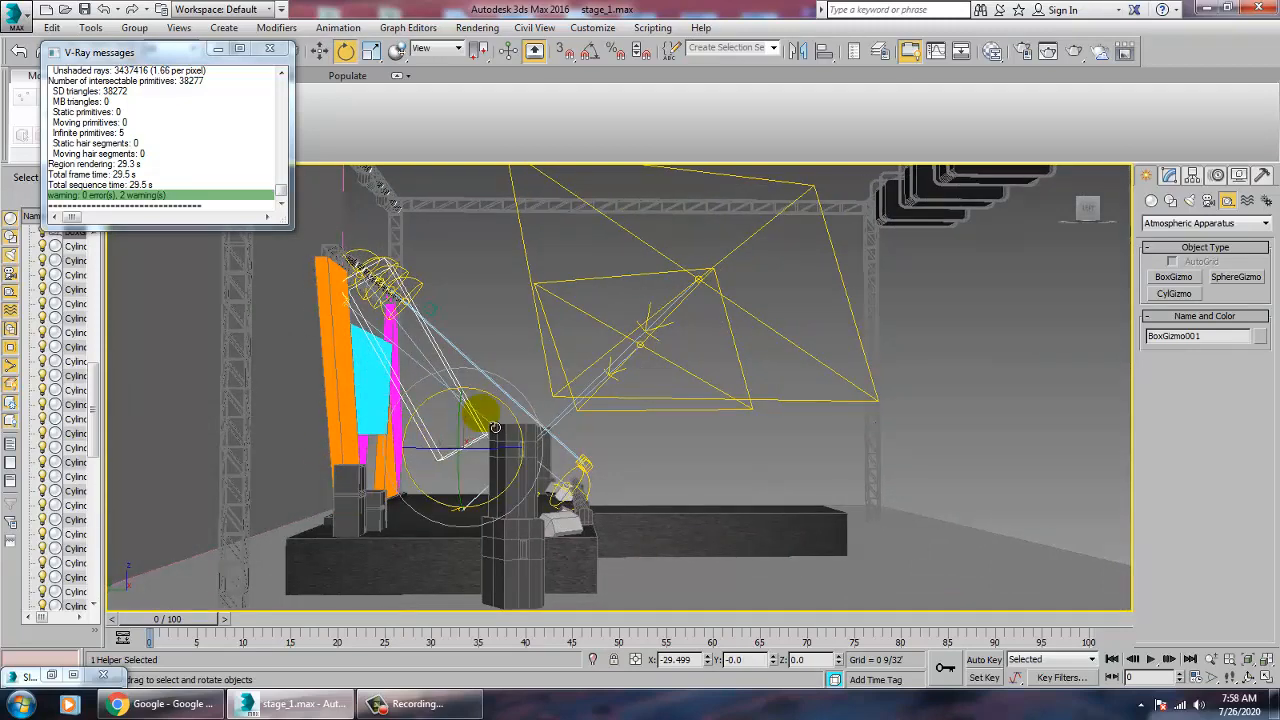
drag(514, 415, 482, 401)
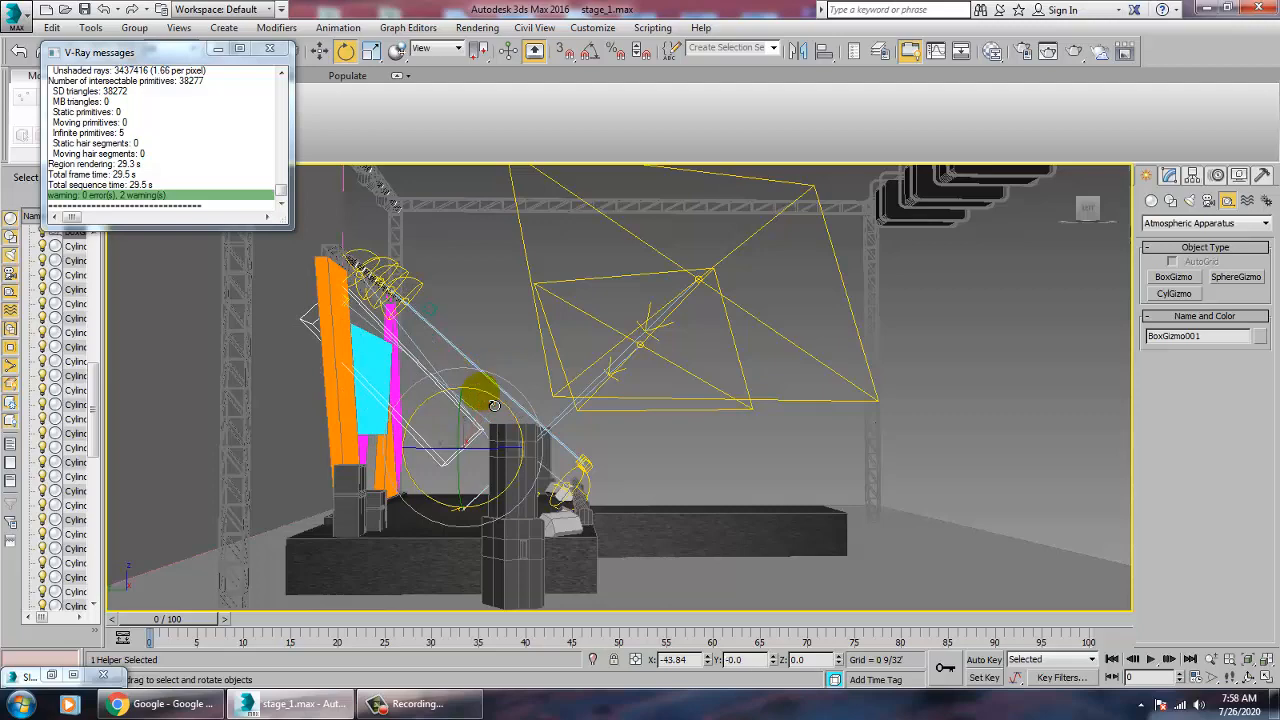
key(w)
drag(461, 432, 486, 401)
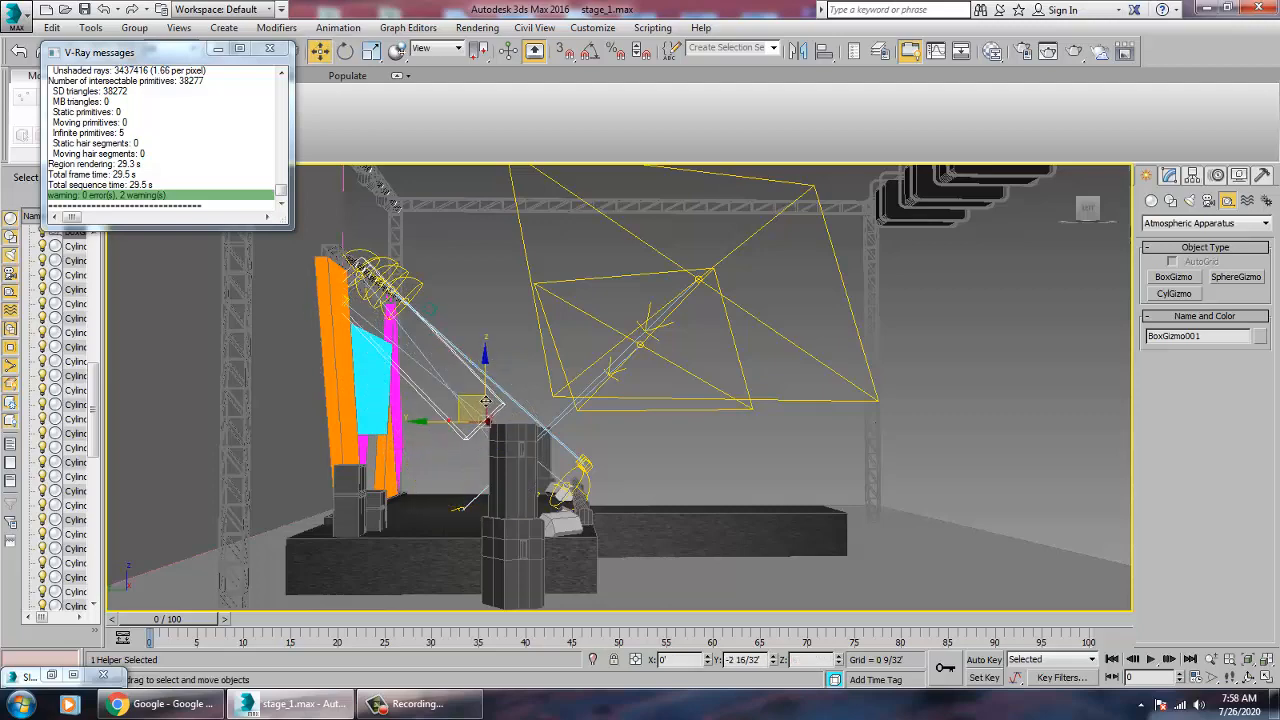
Step: Stretch the box gizmo lengthwise along its own Z axis using the Local coordinate system
alt+middle_drag(489, 393, 580, 434)
key(r)
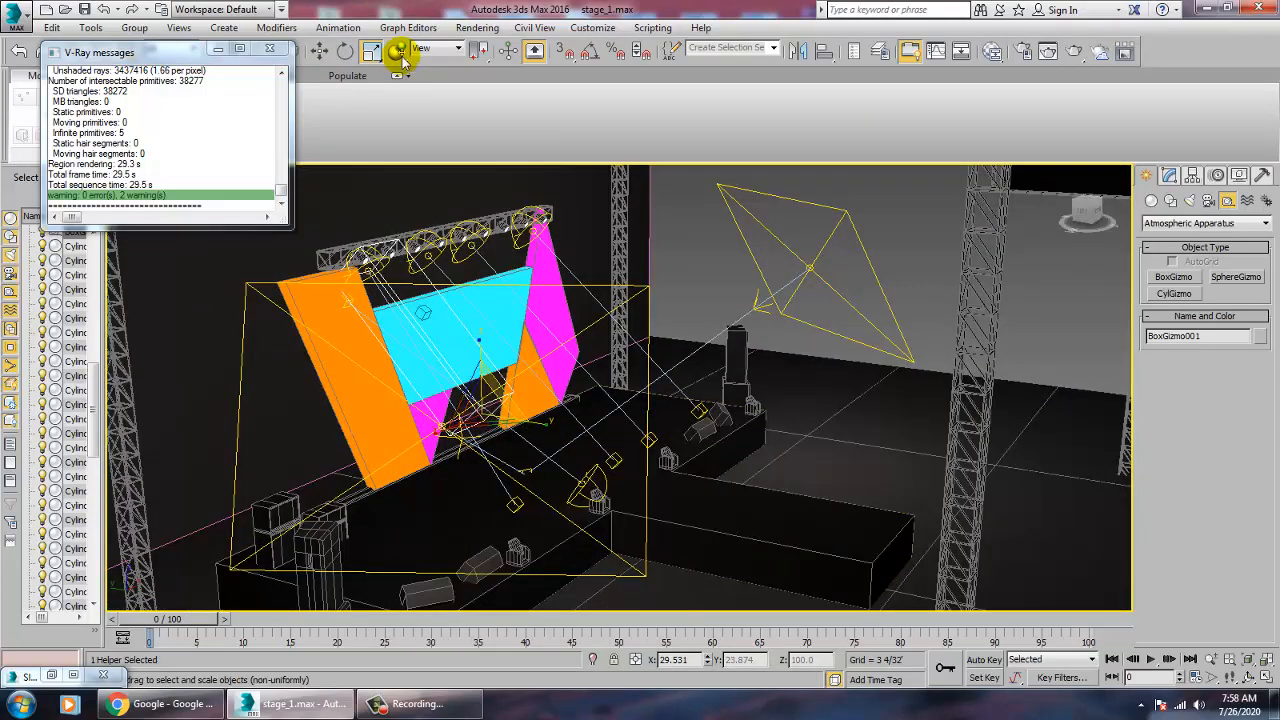
click(430, 50)
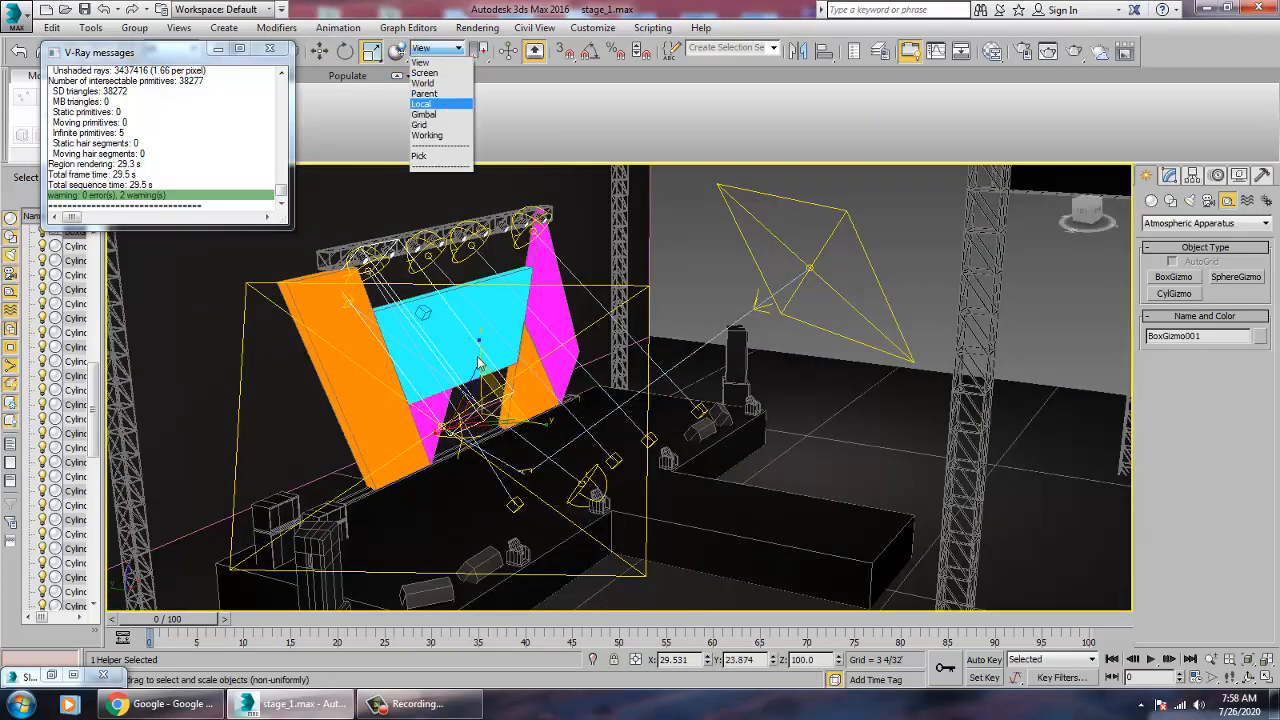
click(441, 104)
alt+middle_drag(440, 470, 548, 438)
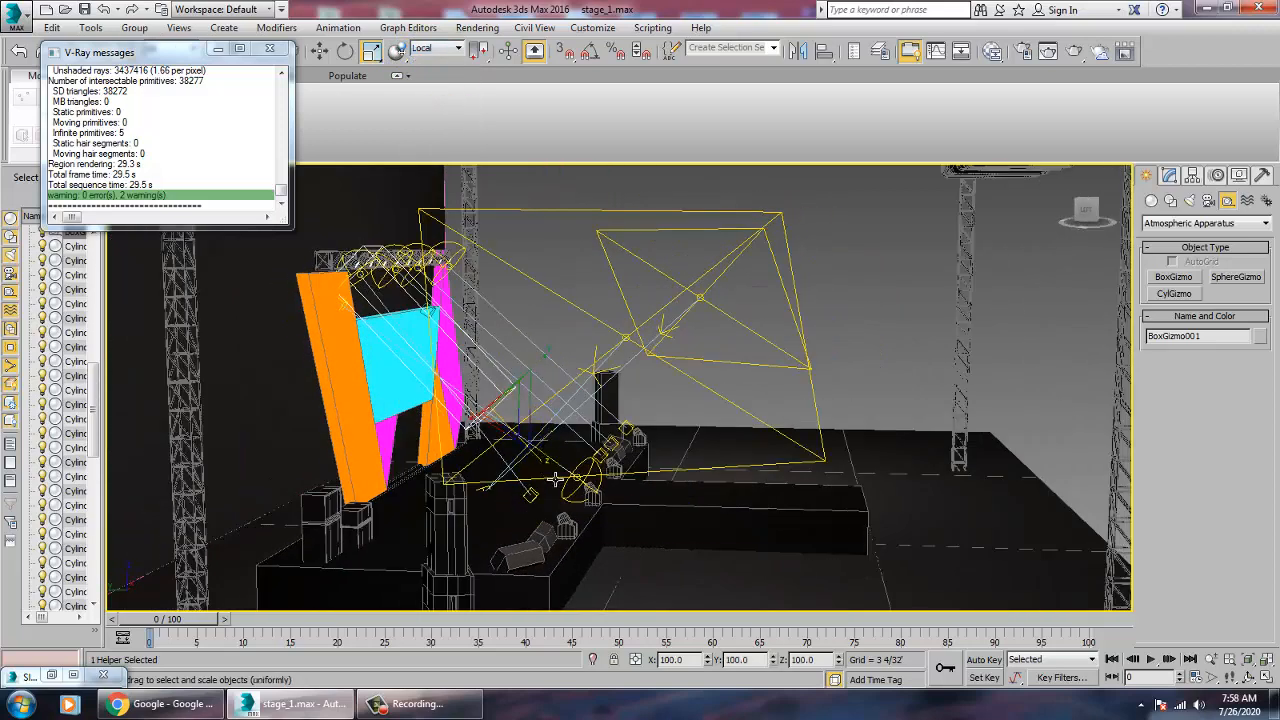
drag(560, 480, 578, 508)
Step: Move the box gizmo to about X -14 14/32', Y 5 25/32', Z 6 24/32' so it encloses the first truss light's beam
key(w)
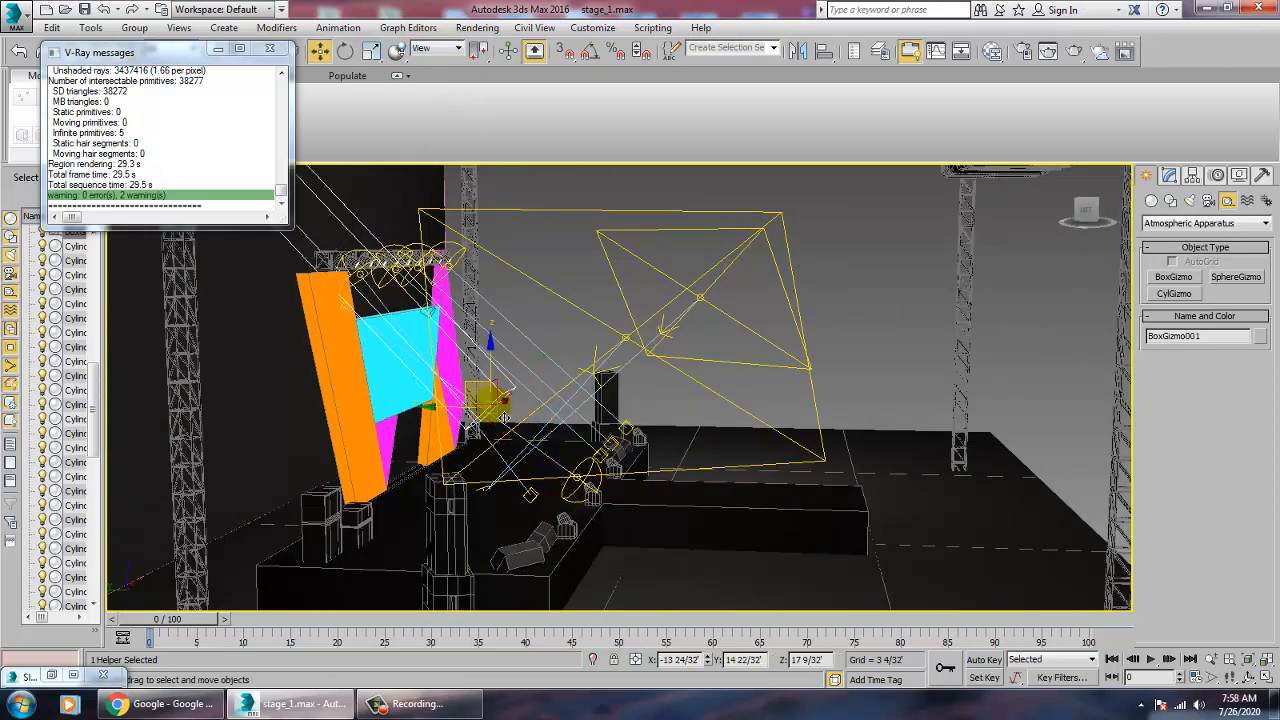
drag(501, 414, 553, 523)
alt+middle_drag(555, 465, 478, 507)
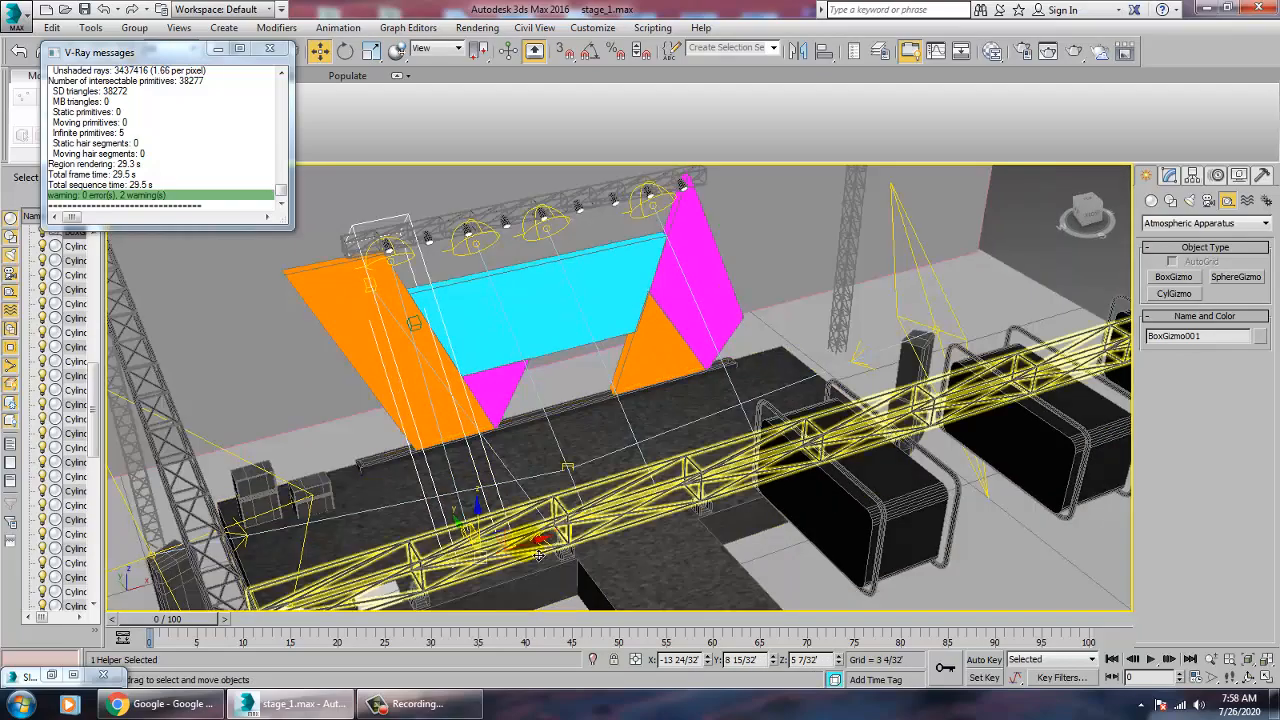
drag(540, 549, 533, 556)
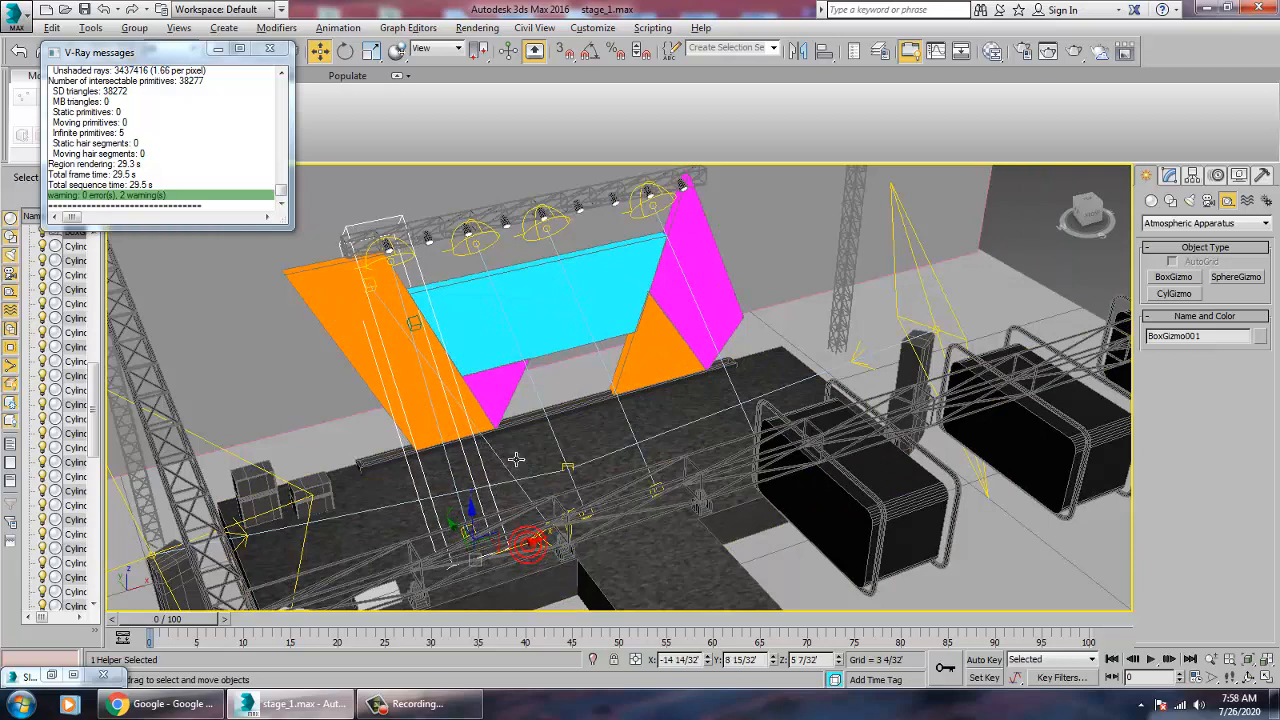
alt+middle_drag(516, 459, 530, 490)
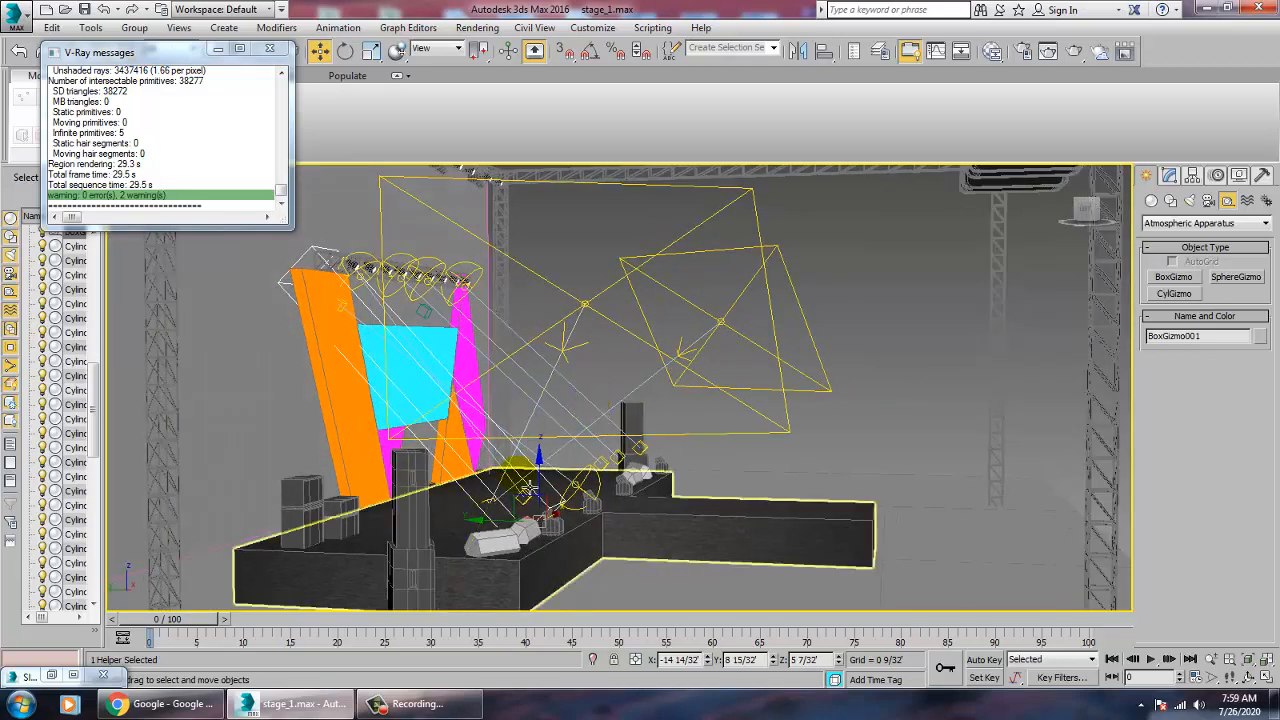
mouse_move(530, 490)
mouse_down()
mouse_move(540, 494)
mouse_move(514, 514)
mouse_move(527, 514)
mouse_up()
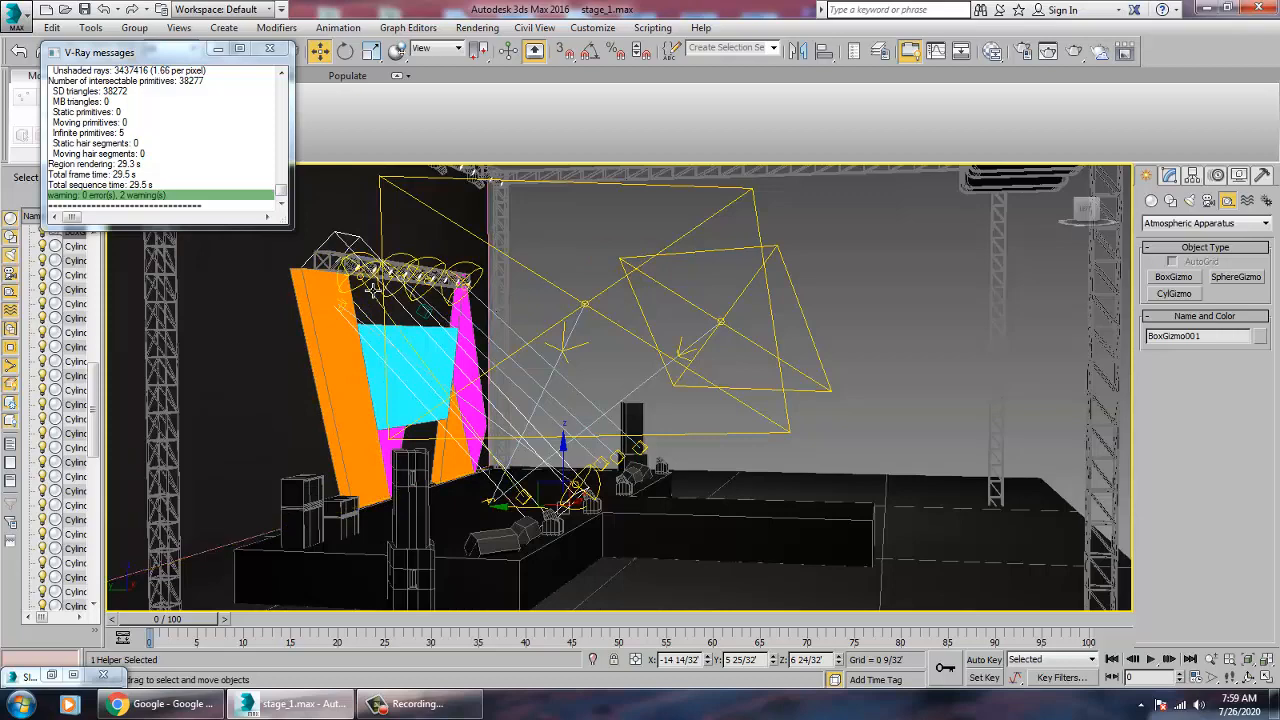
Step: Select the box gizmo around the first truss light's beam and display its parameters
click(372, 287)
click(1169, 175)
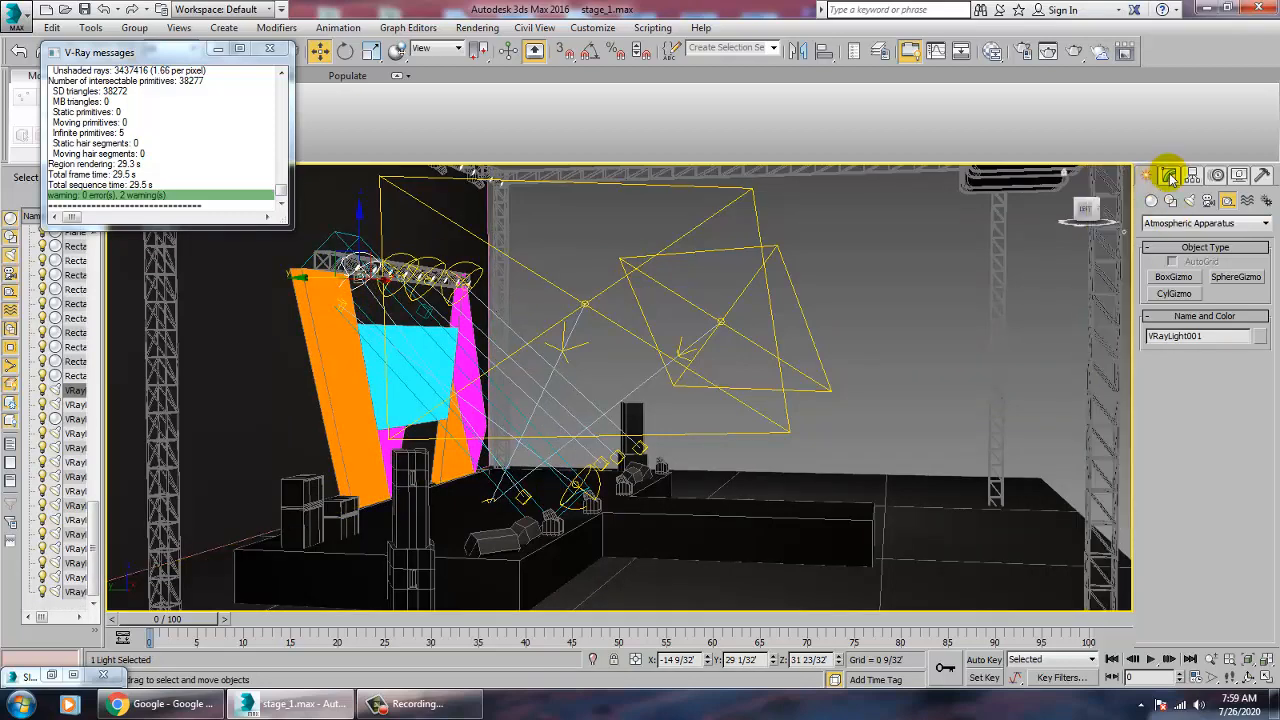
click(1188, 239)
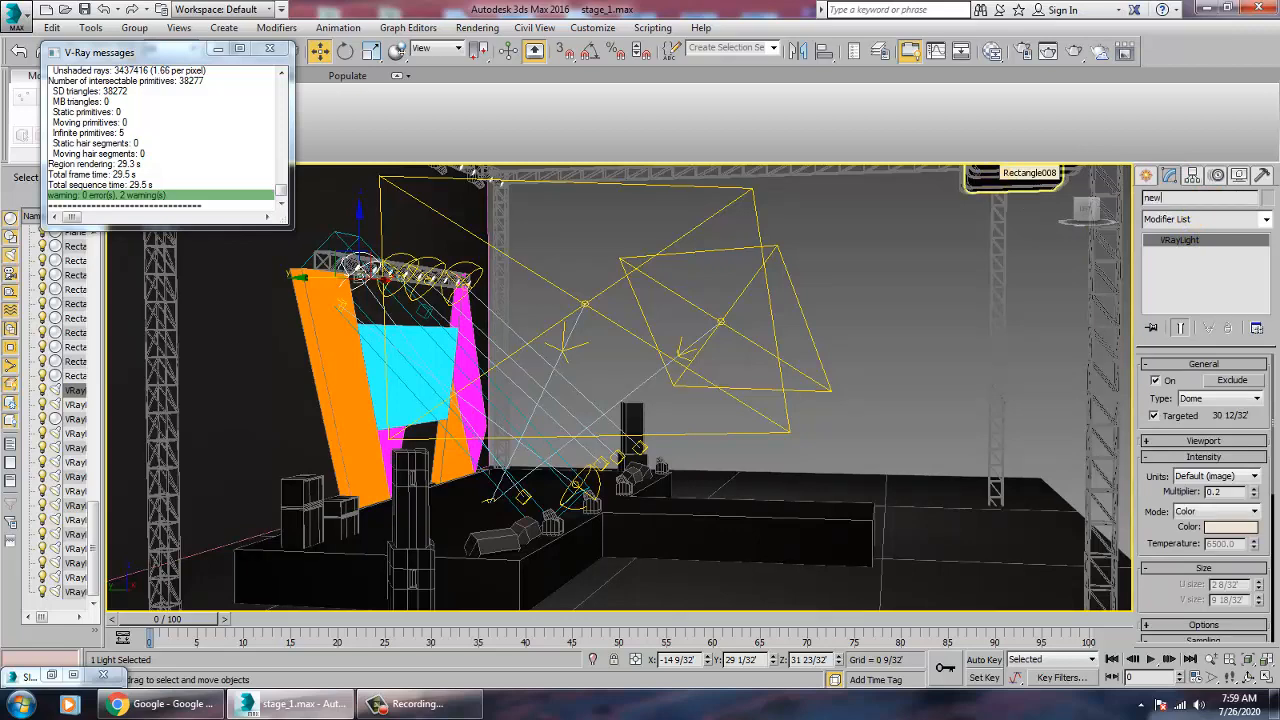
click(355, 246)
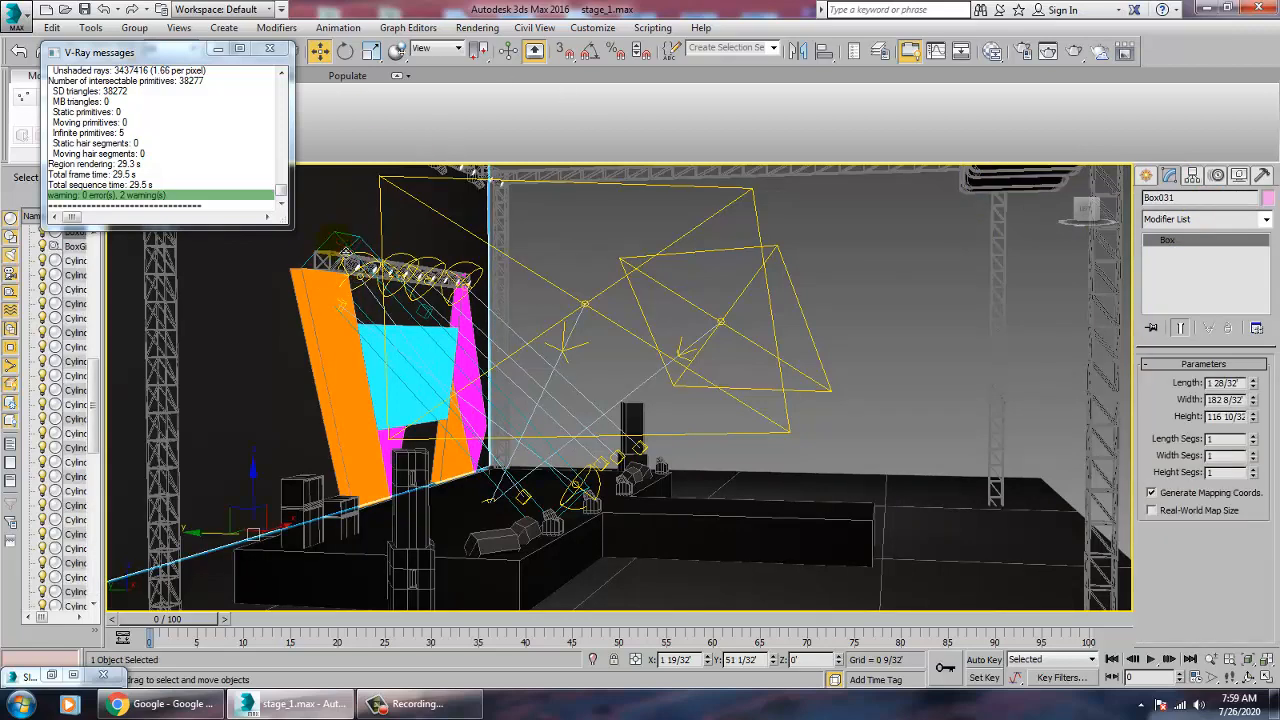
click(344, 248)
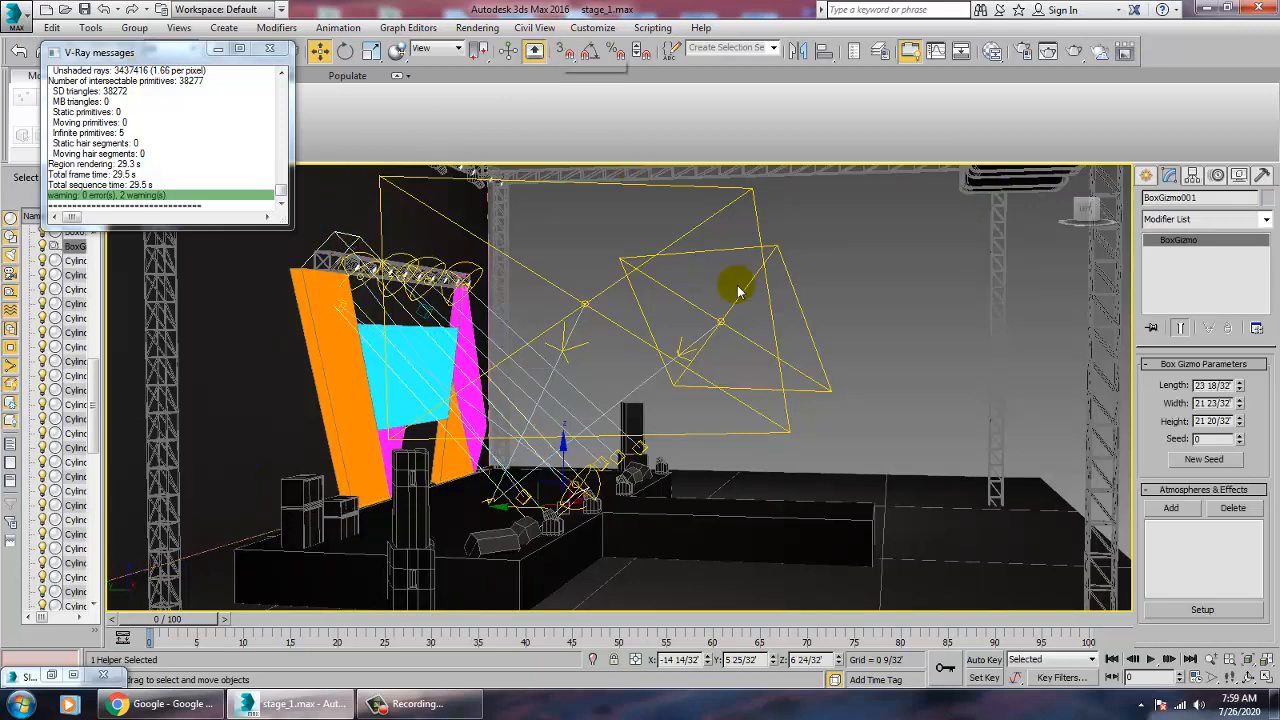
Step: Add a VRayEnvironmentFog atmospheric effect to the scene environment and set its fog distance to about 247 27/32'
key(8)
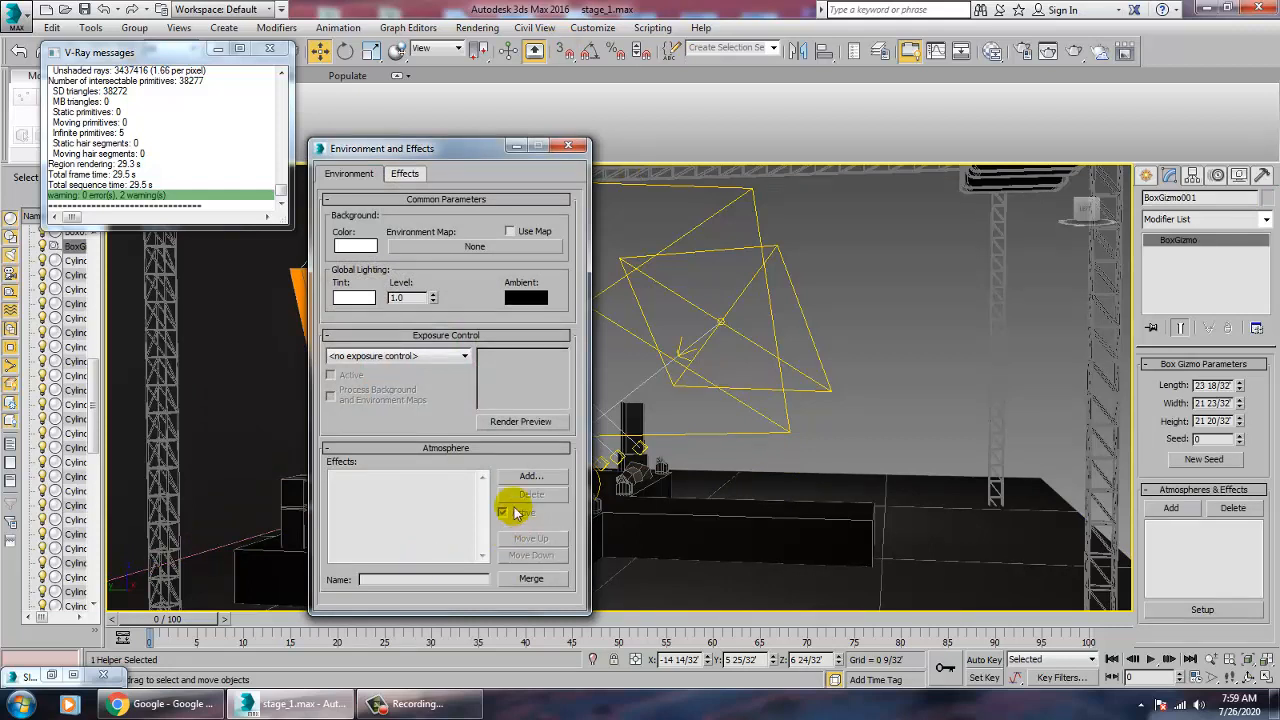
click(528, 478)
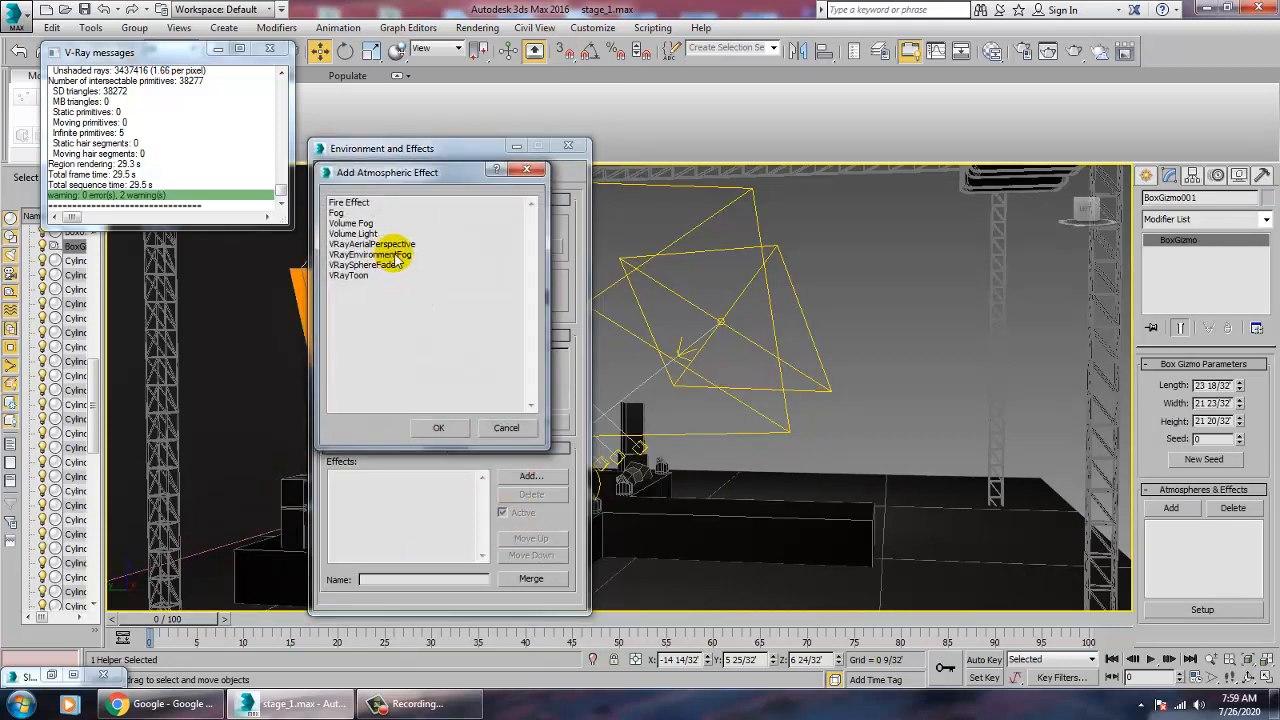
click(394, 256)
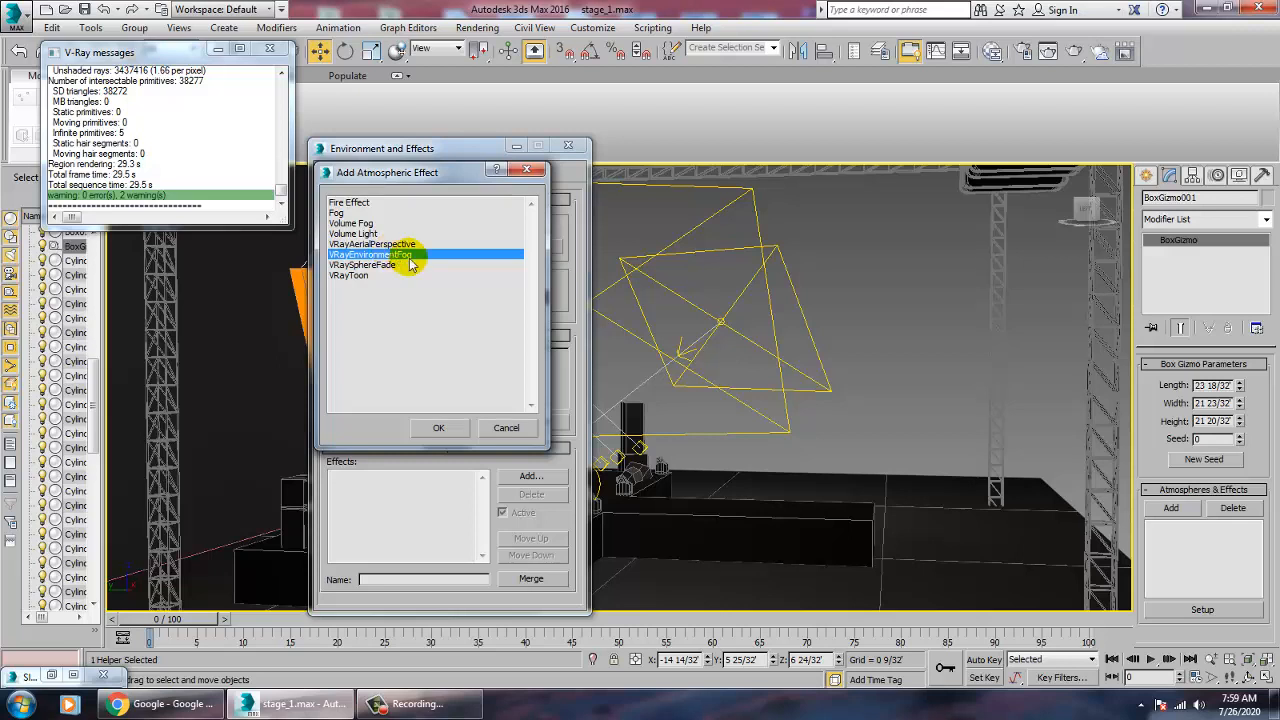
double_click(409, 257)
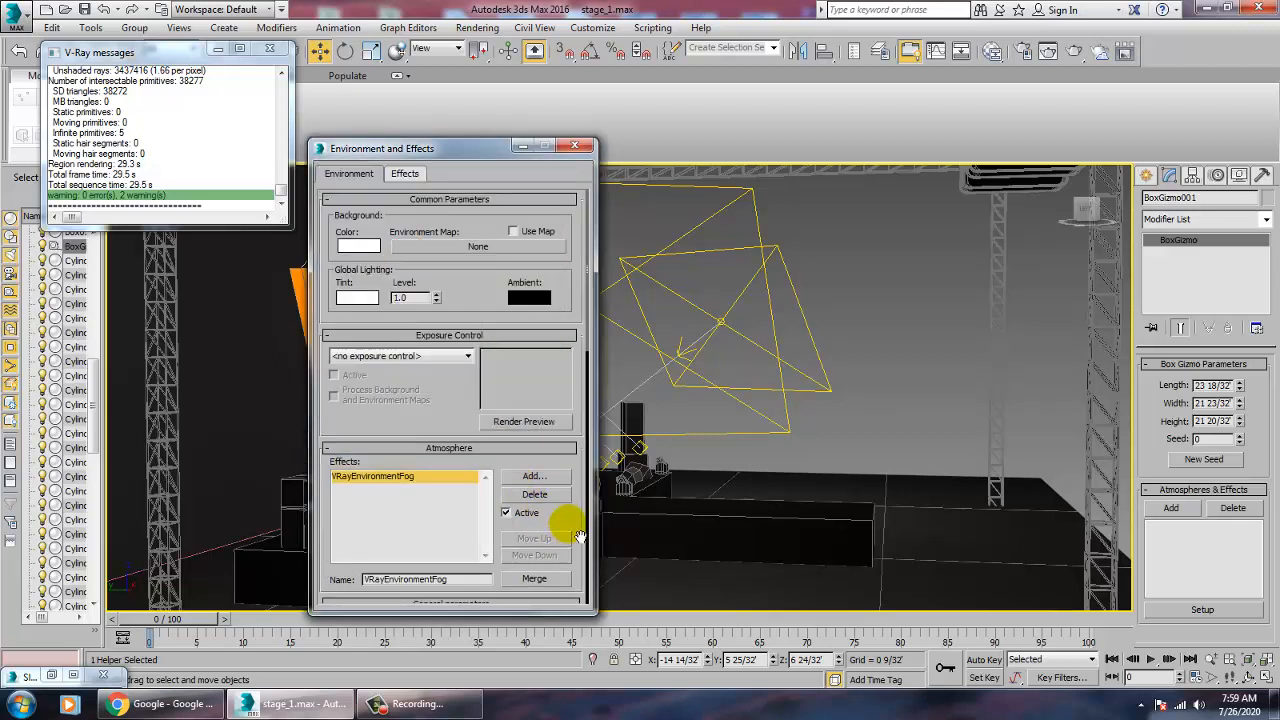
drag(580, 537, 566, 285)
drag(566, 232, 566, 191)
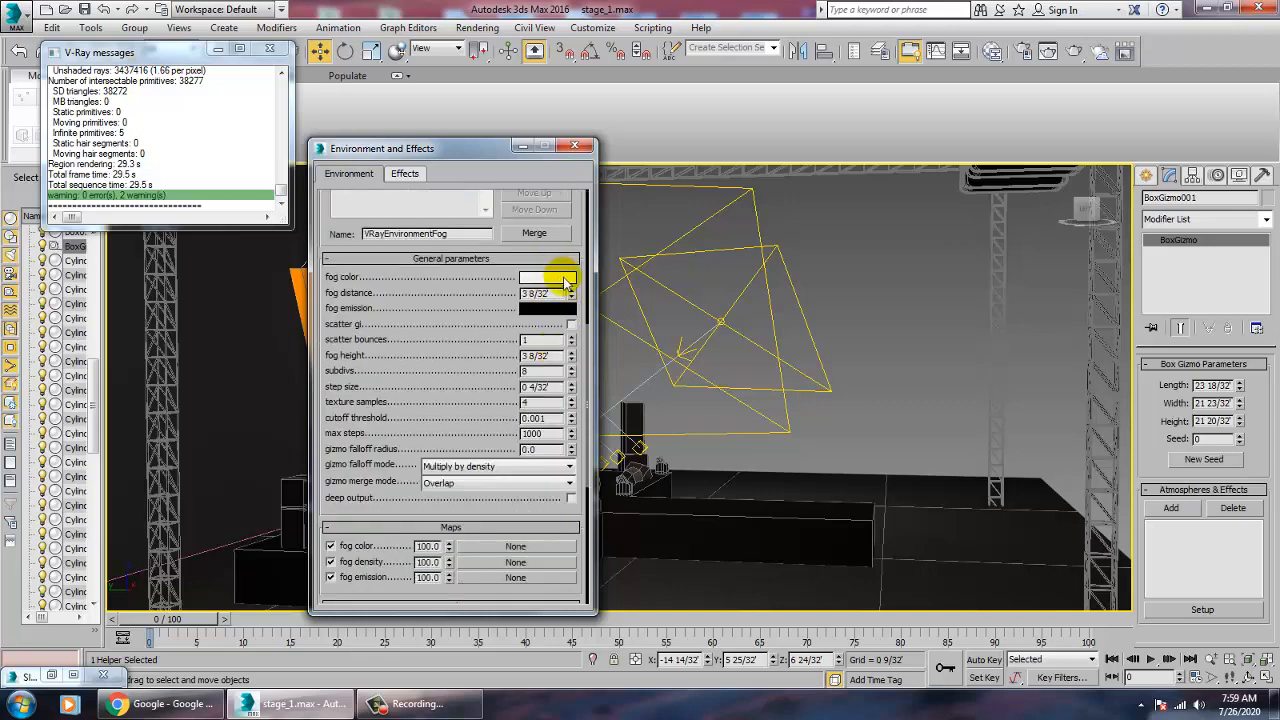
drag(580, 280, 573, 293)
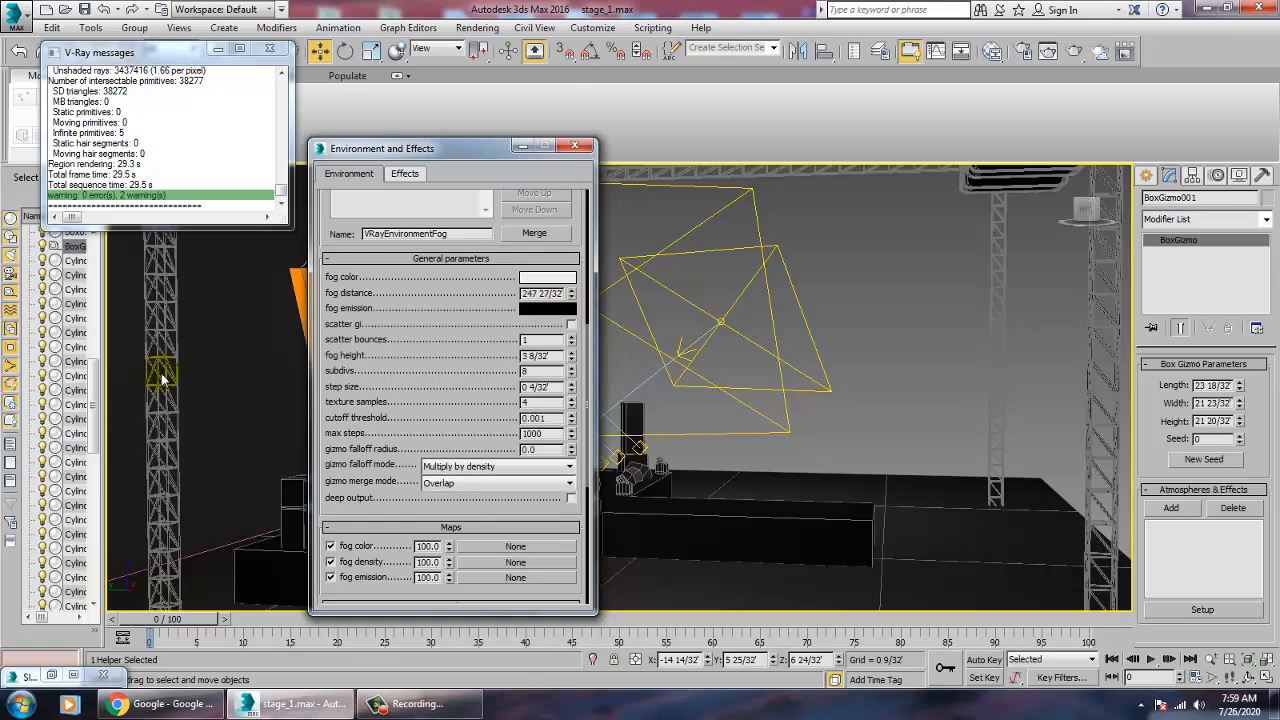
Step: Assign the box gizmo around the first truss light's beam as the fog's gizmo and that truss light as its light
drag(460, 510, 479, 185)
click(352, 584)
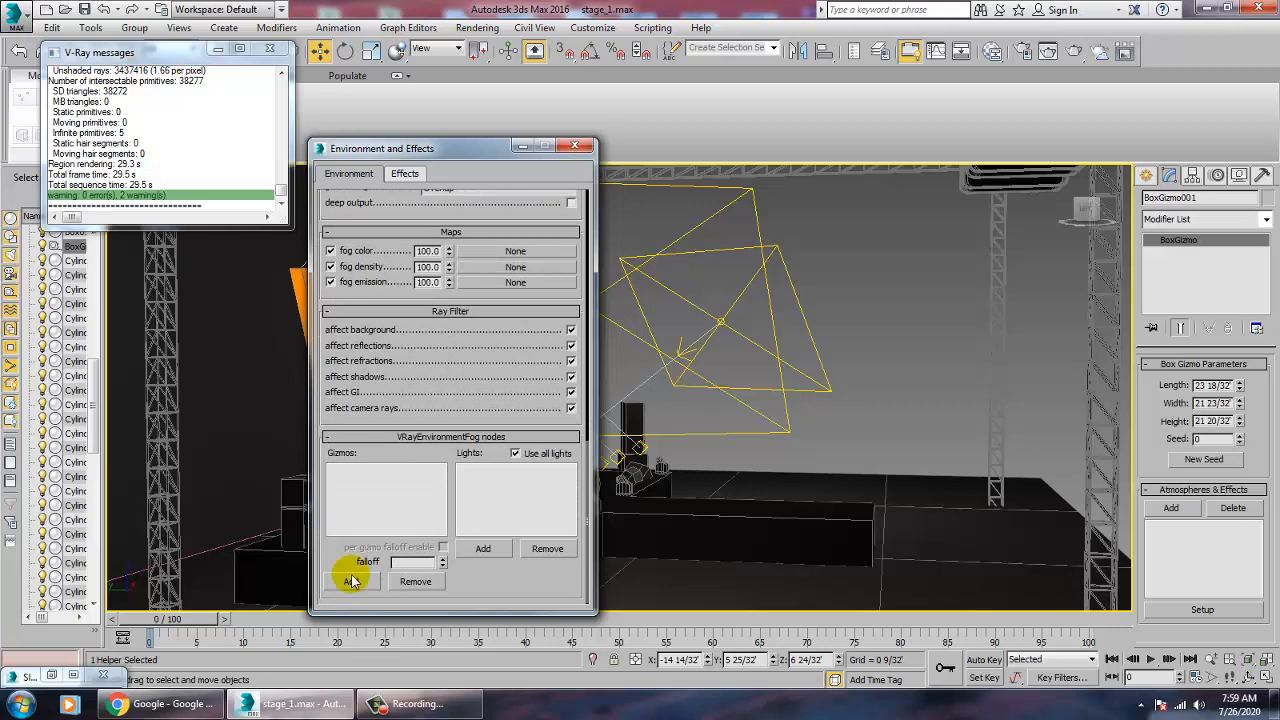
drag(417, 148, 958, 196)
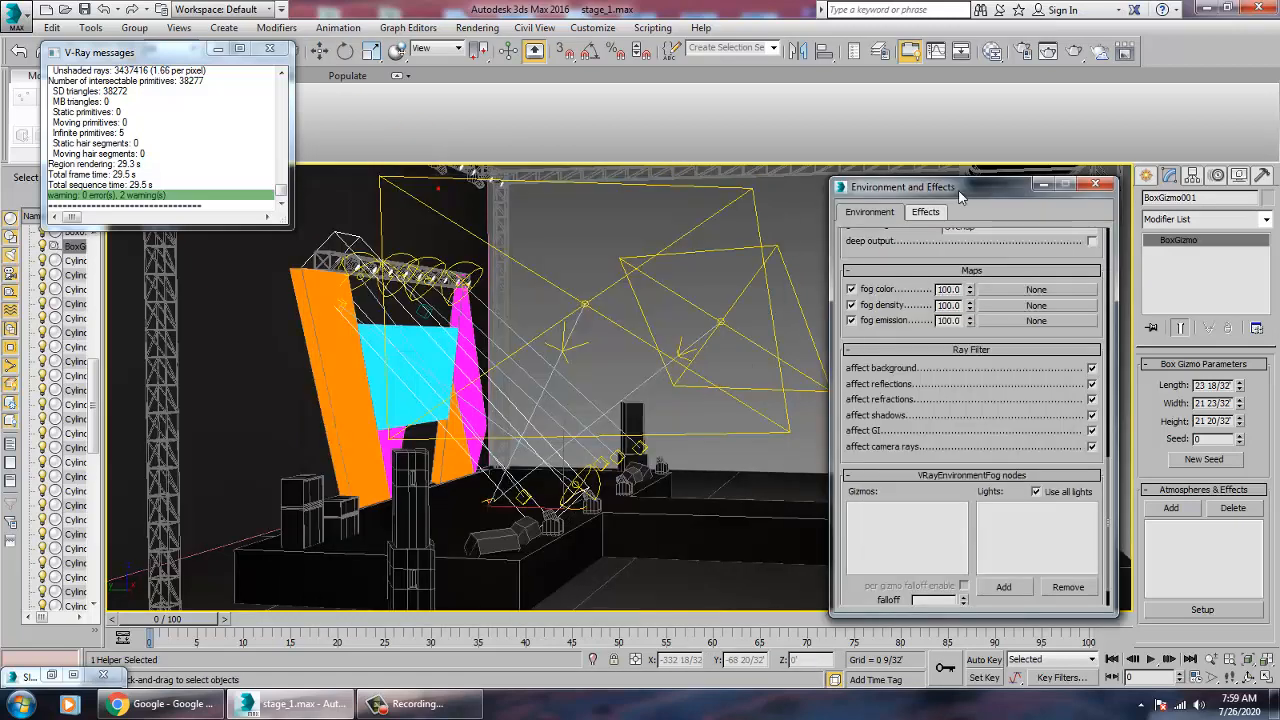
click(352, 243)
click(1008, 591)
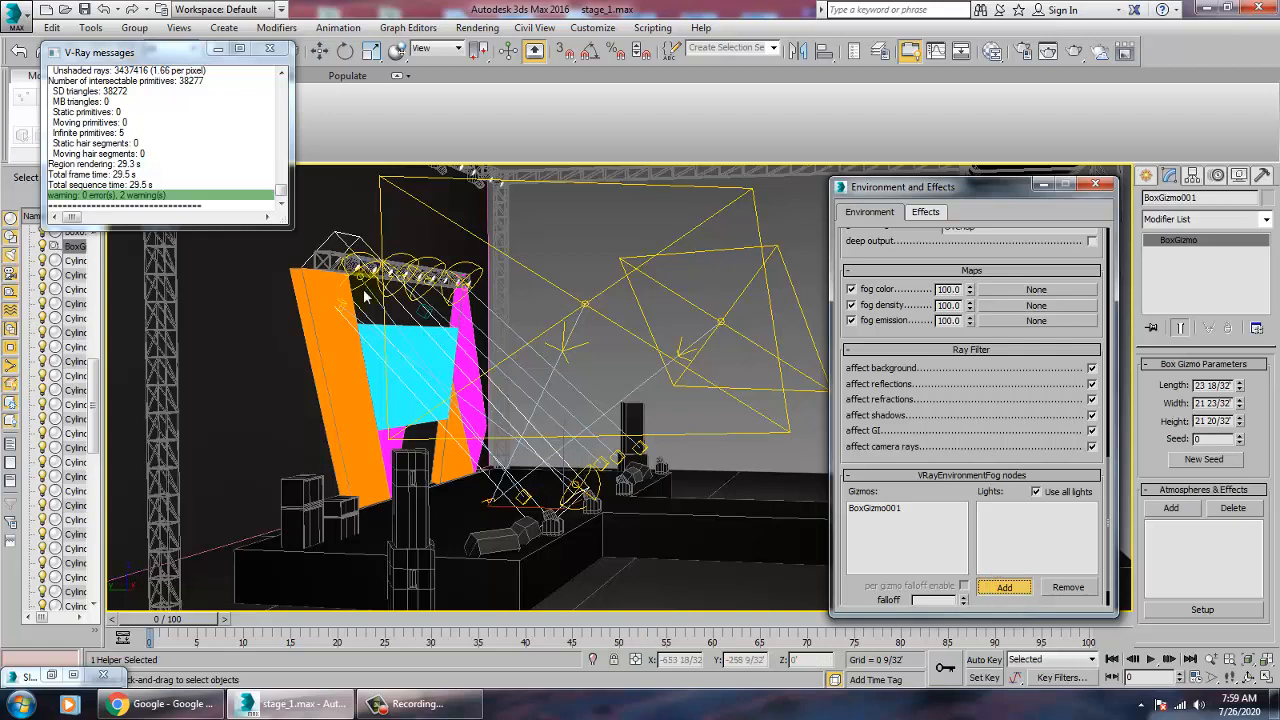
click(369, 297)
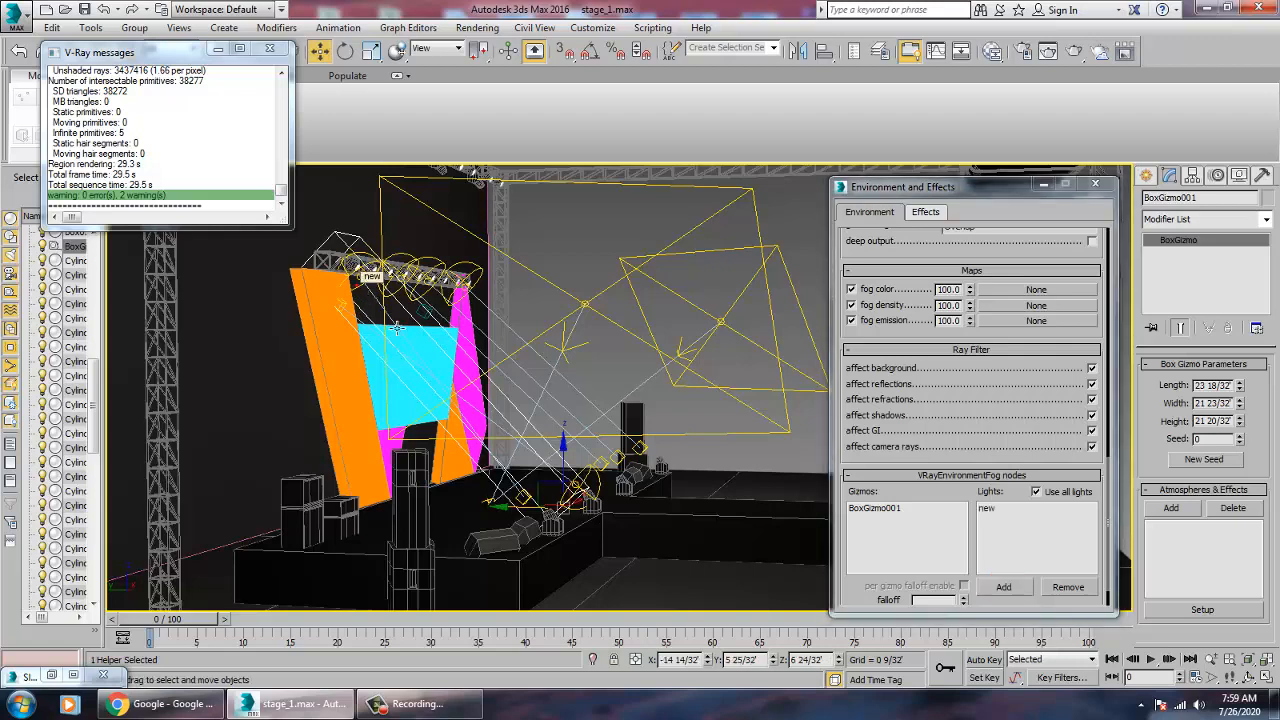
Step: Turn off affect GI and affect camera rays in the environment fog's ray filter
click(986, 510)
scroll(980, 316, down, 2)
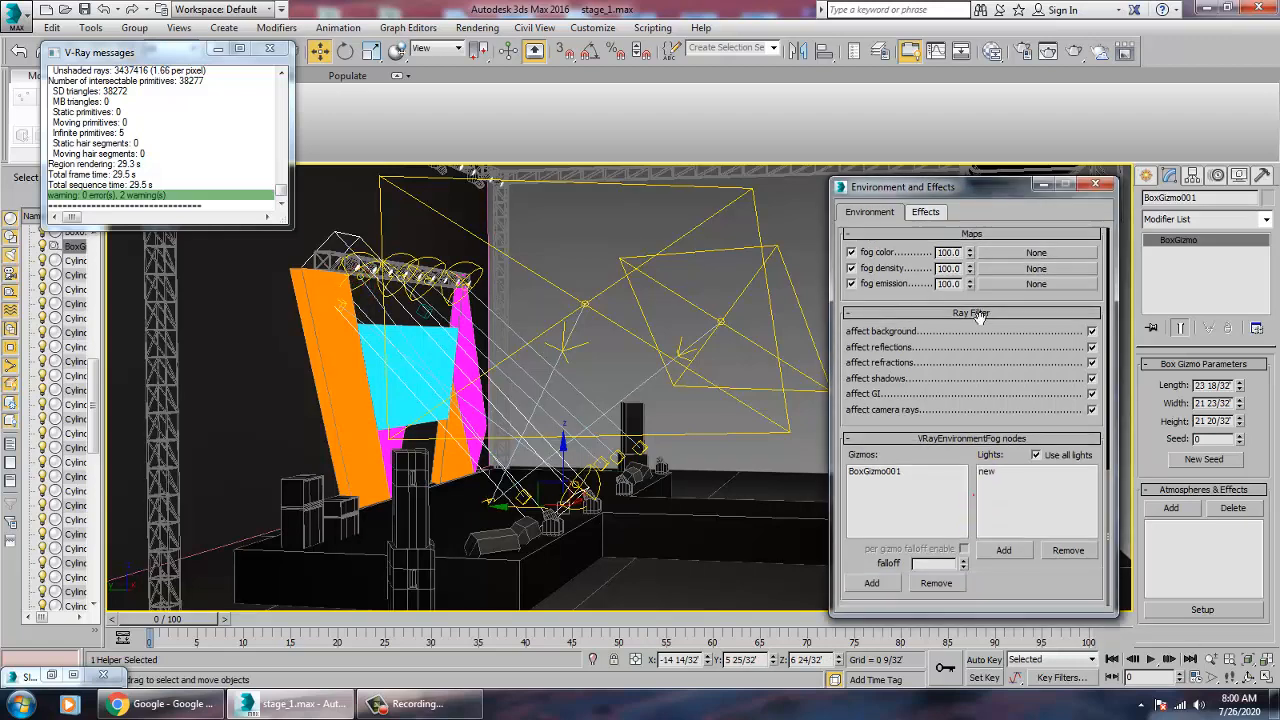
drag(997, 175, 1011, 341)
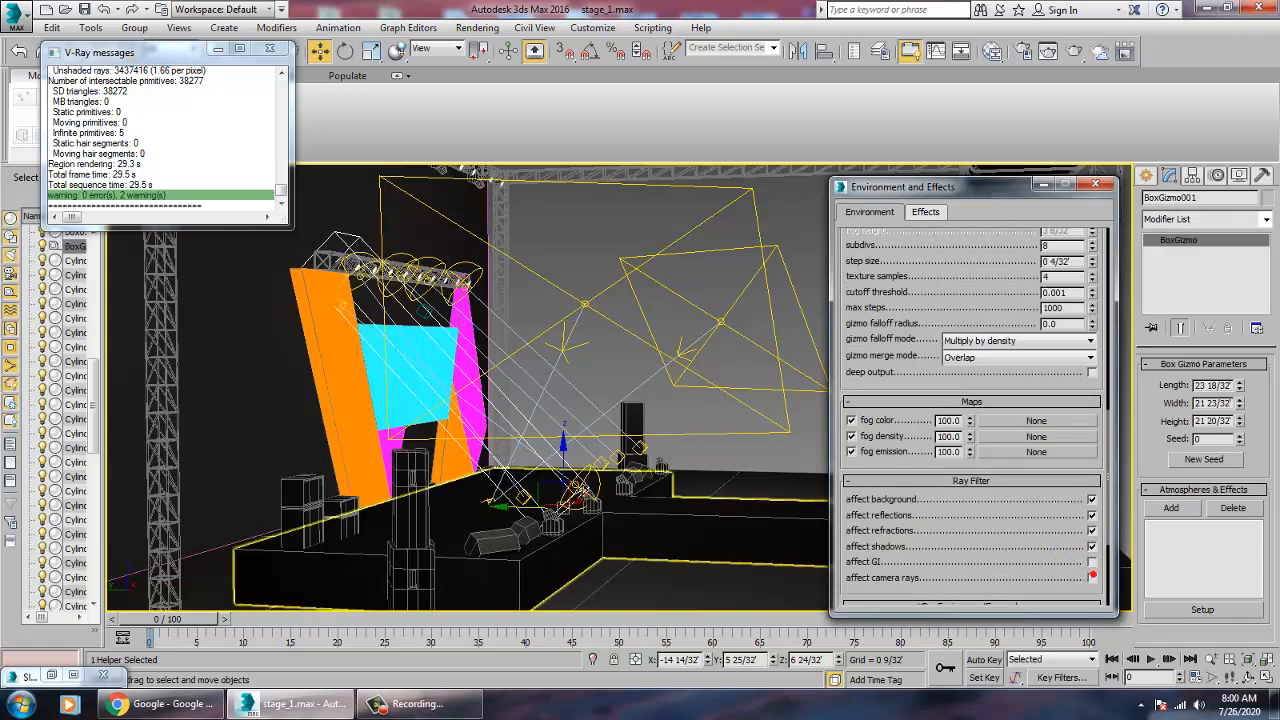
Step: Run a test render of the stage from an angle facing the colored panels and close the result
alt+middle_drag(700, 420, 487, 377)
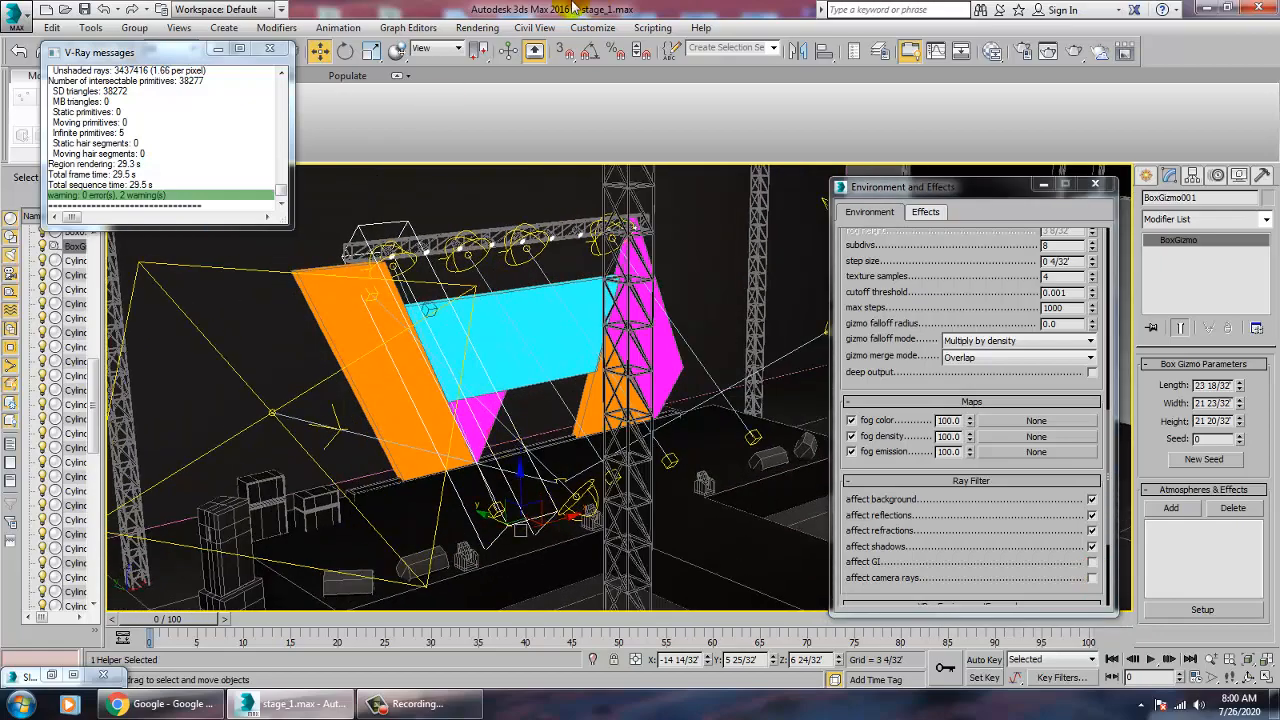
click(477, 27)
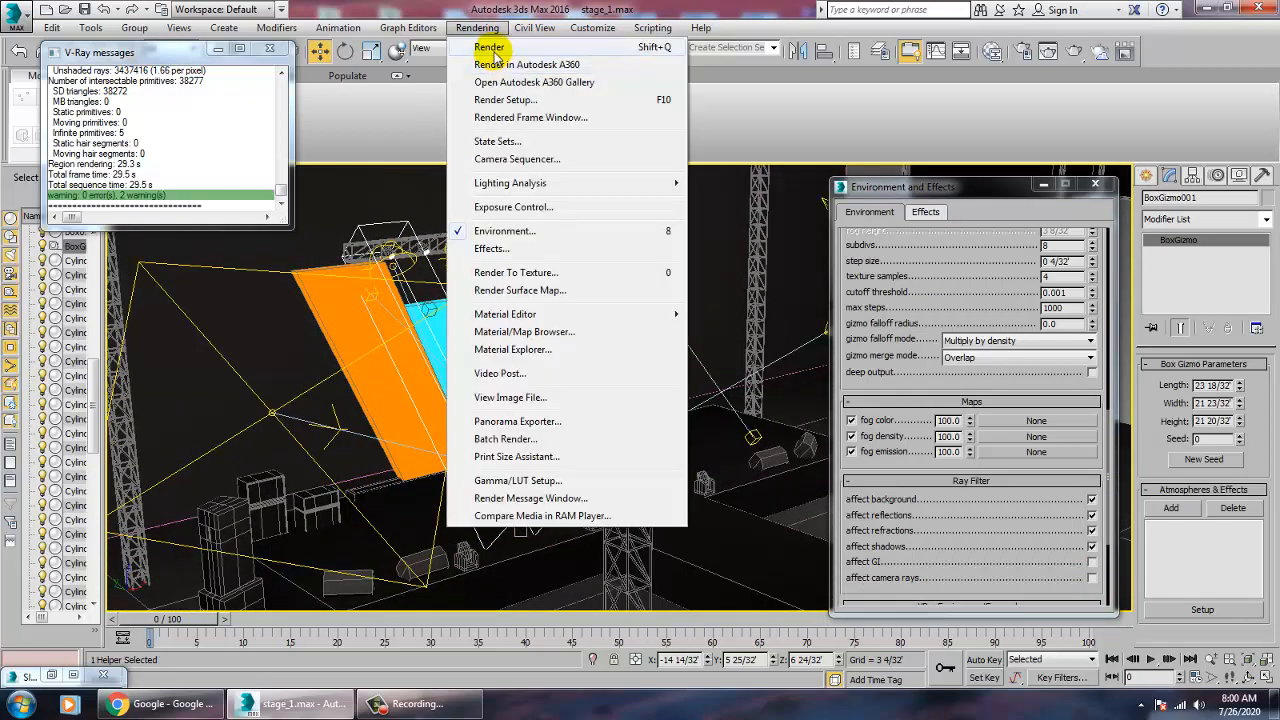
click(492, 47)
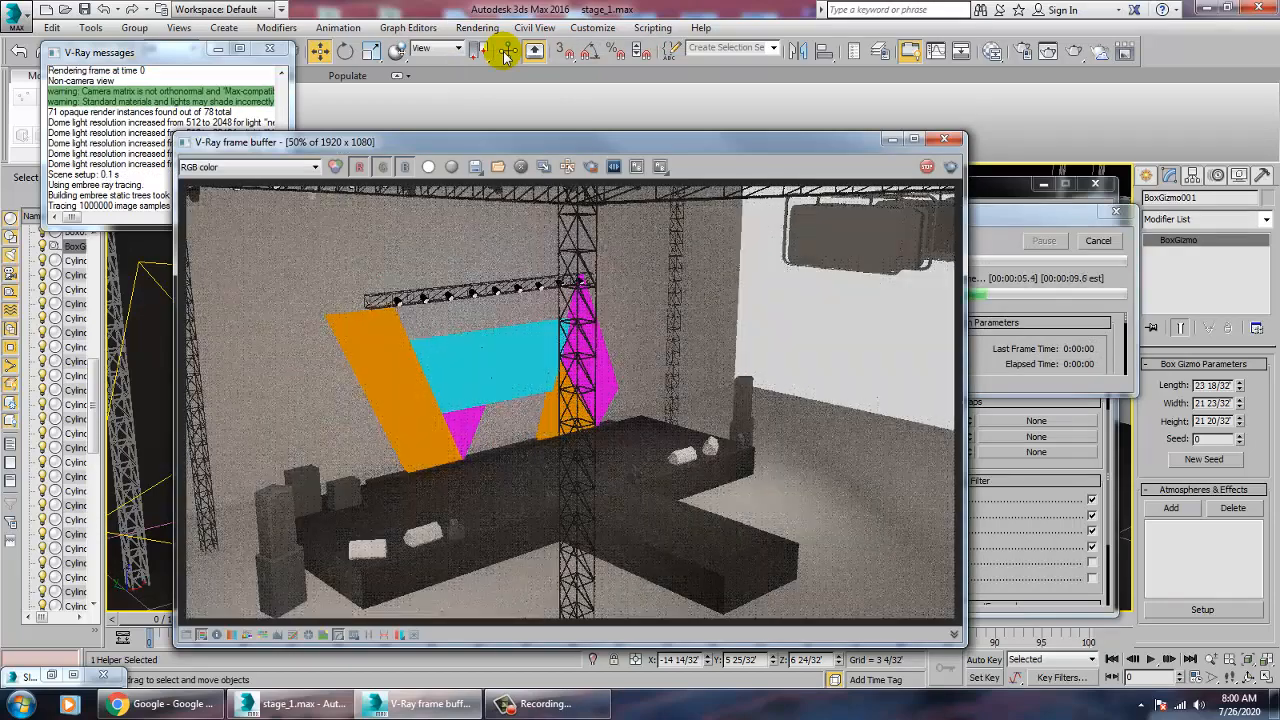
click(944, 139)
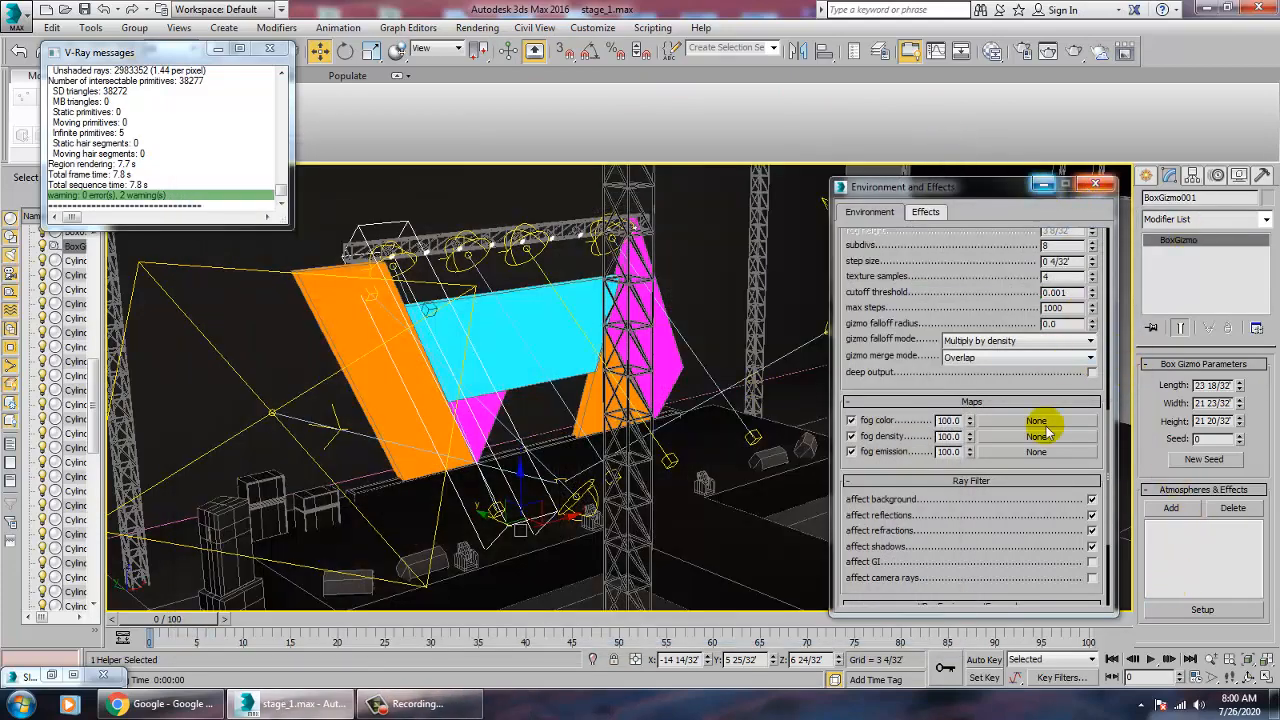
Step: Select the first truss light above the large orange panel and set its intensity multiplier to 1.0
click(424, 280)
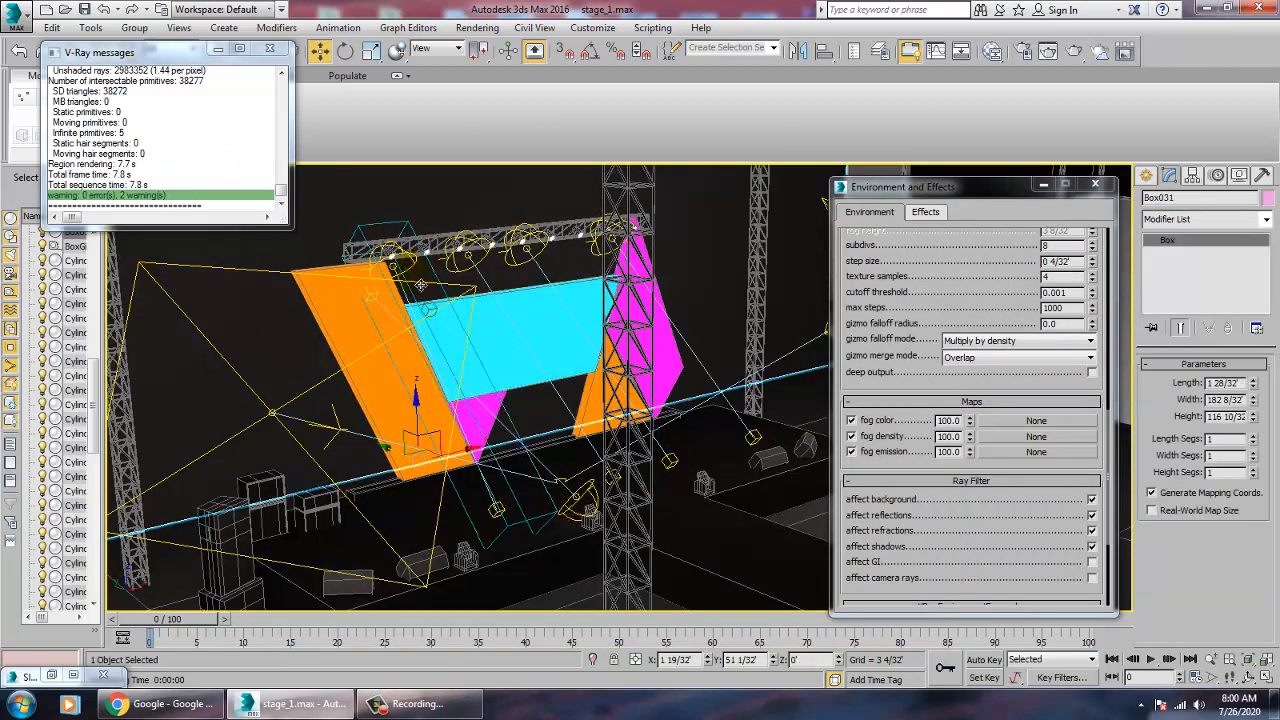
click(424, 272)
click(1231, 491)
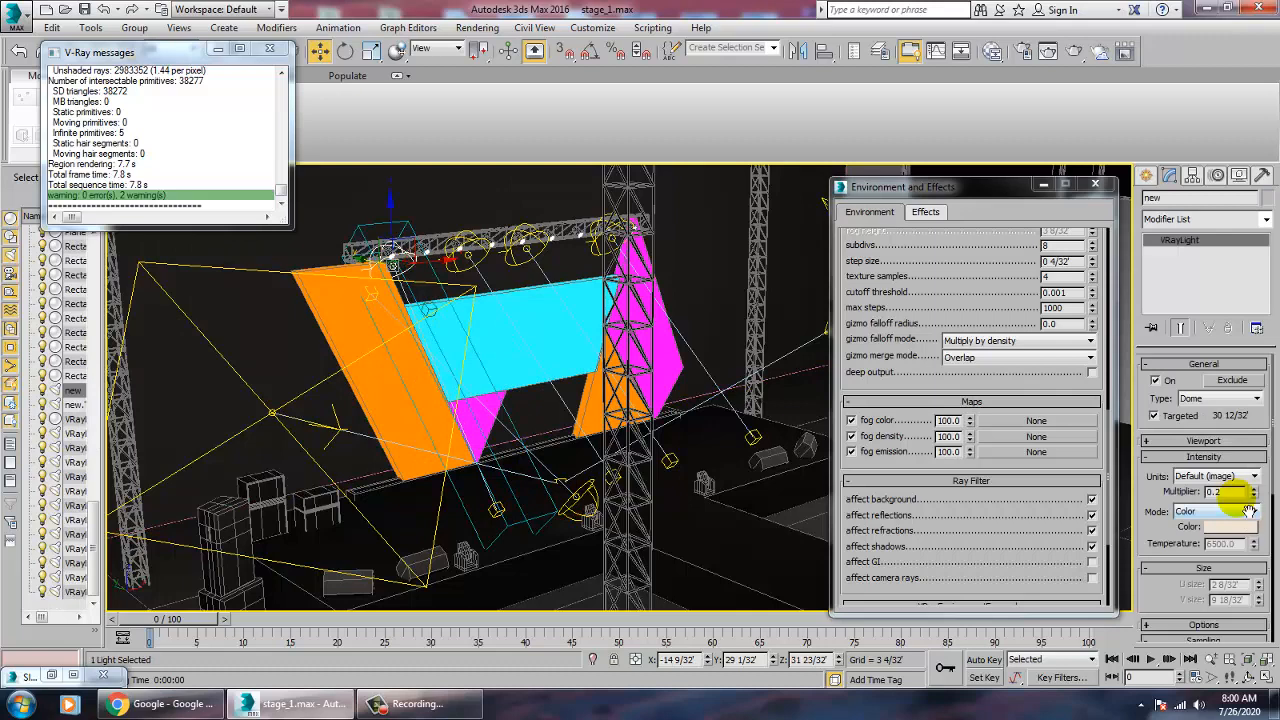
drag(1236, 492, 1158, 503)
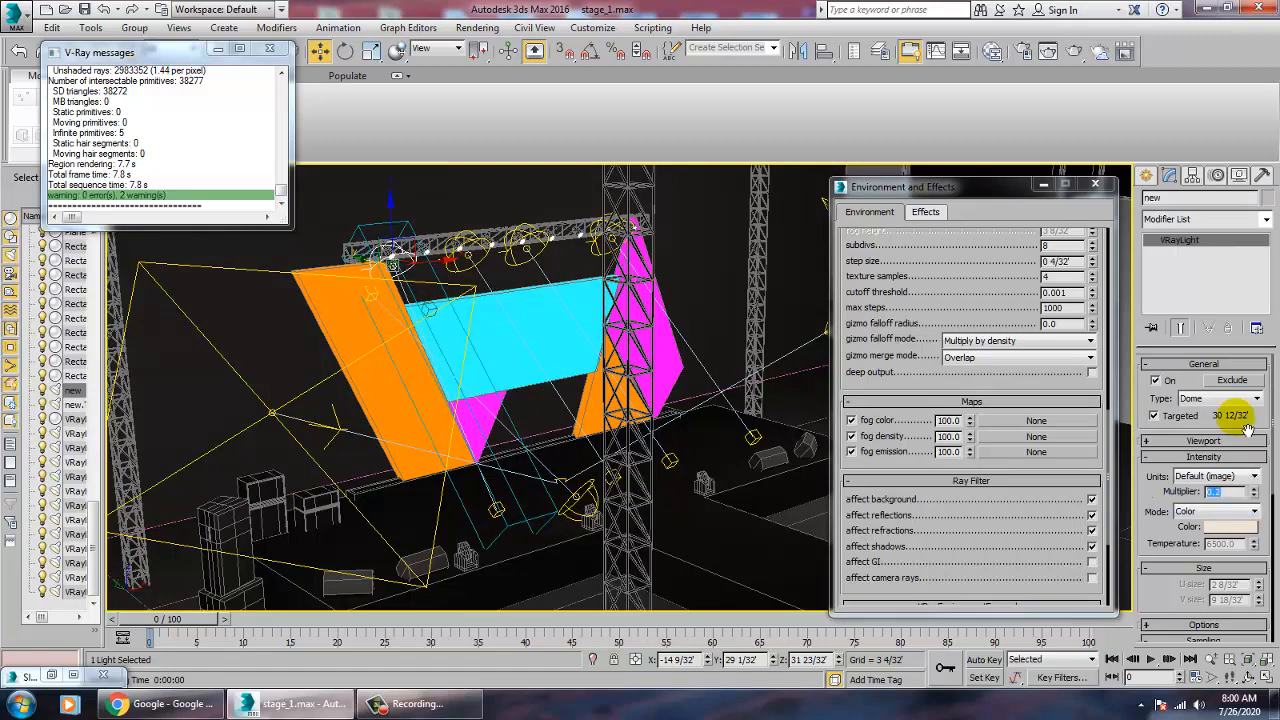
text(1)
key(Return)
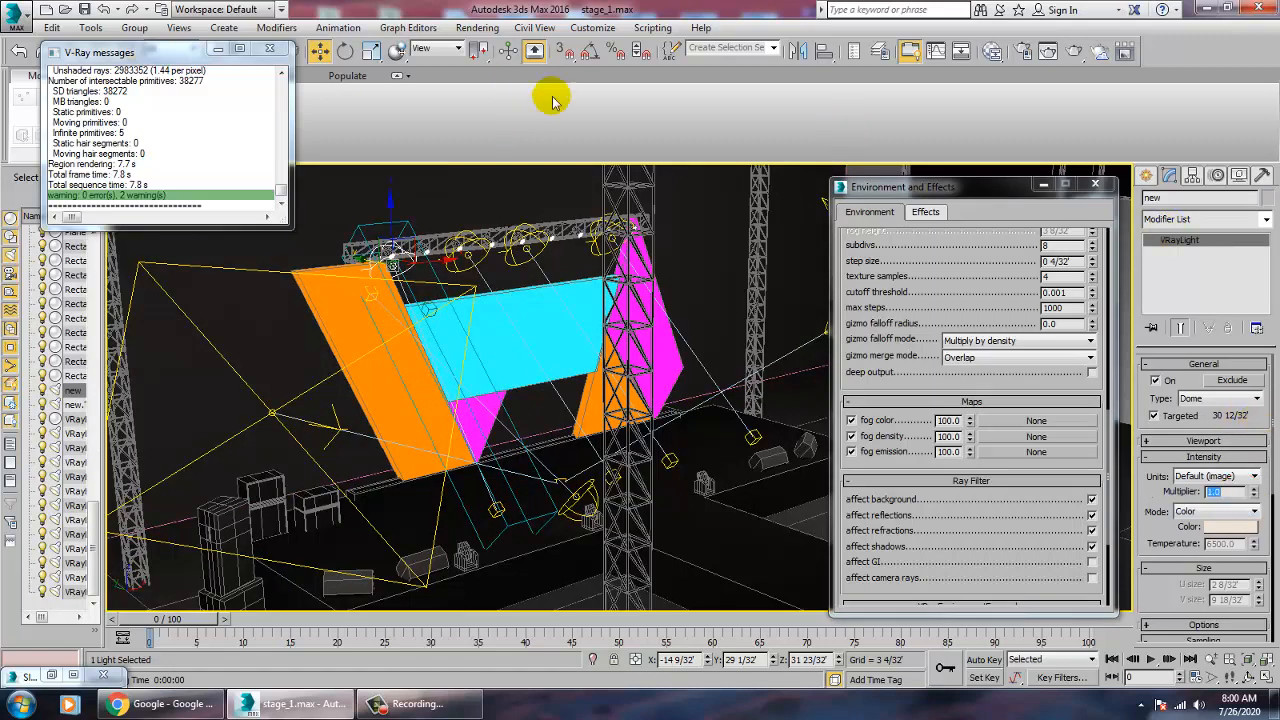
Step: Render the stage again to check the brighter truss light, and close the frame buffer
click(479, 29)
click(487, 46)
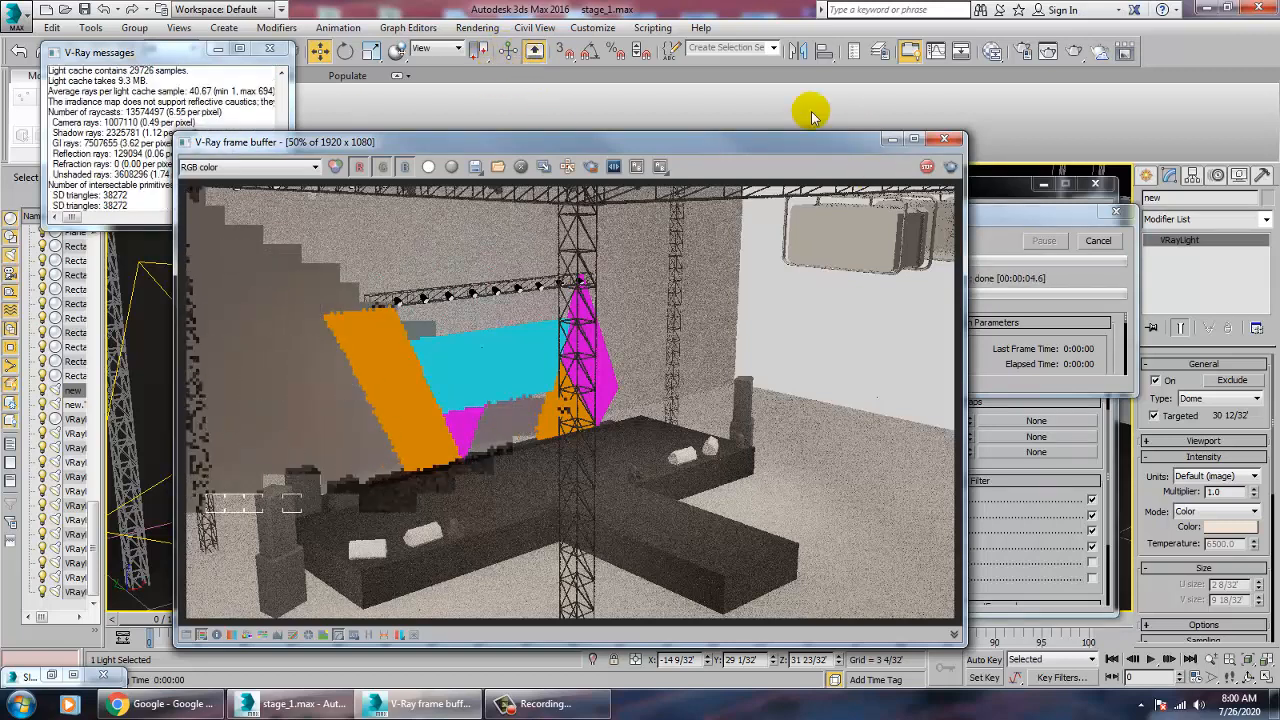
click(942, 140)
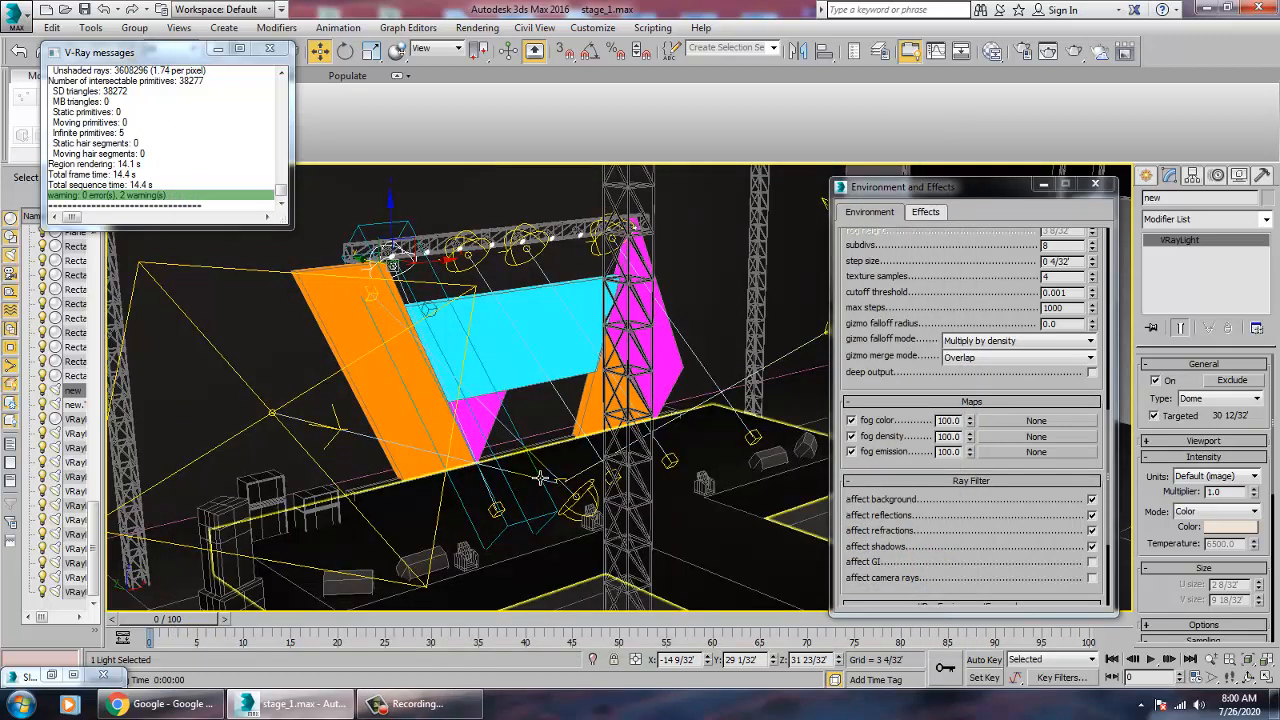
Step: Clone the box gizmo around the first truss light's beam, placing the copy slightly offset at about Y 4 13/32'
click(414, 229)
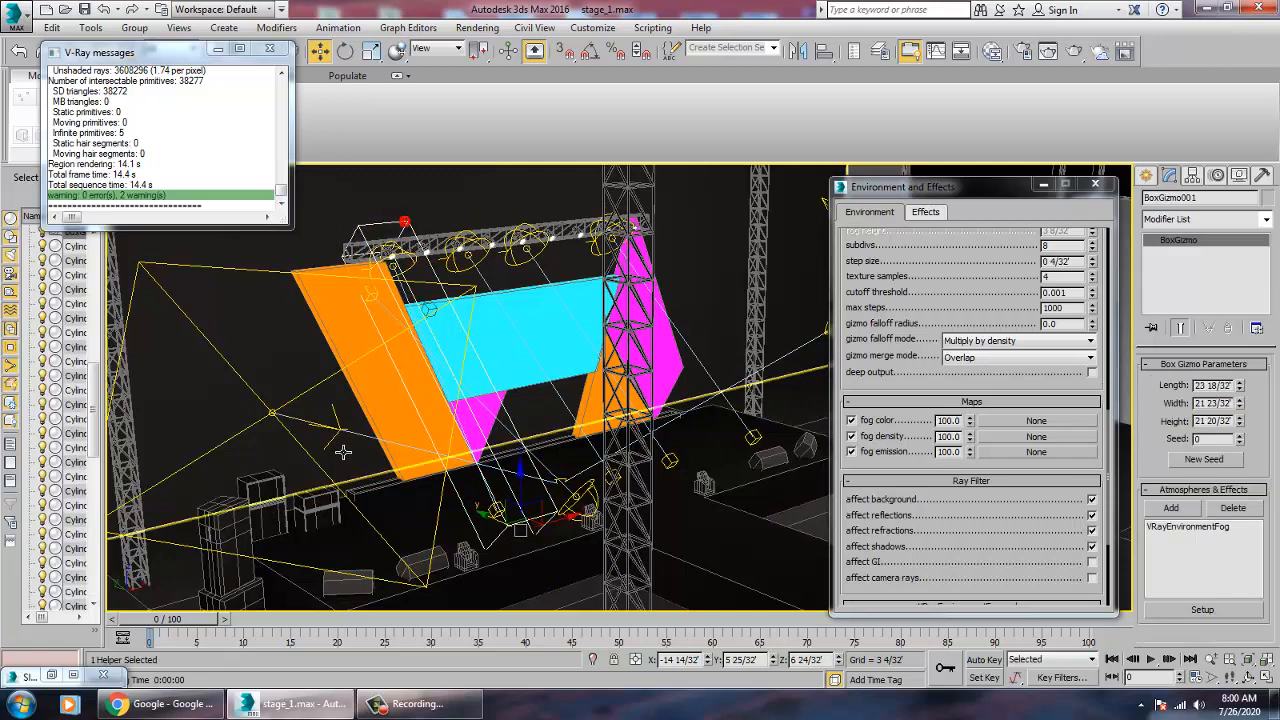
shift+drag(504, 532, 516, 536)
click(642, 420)
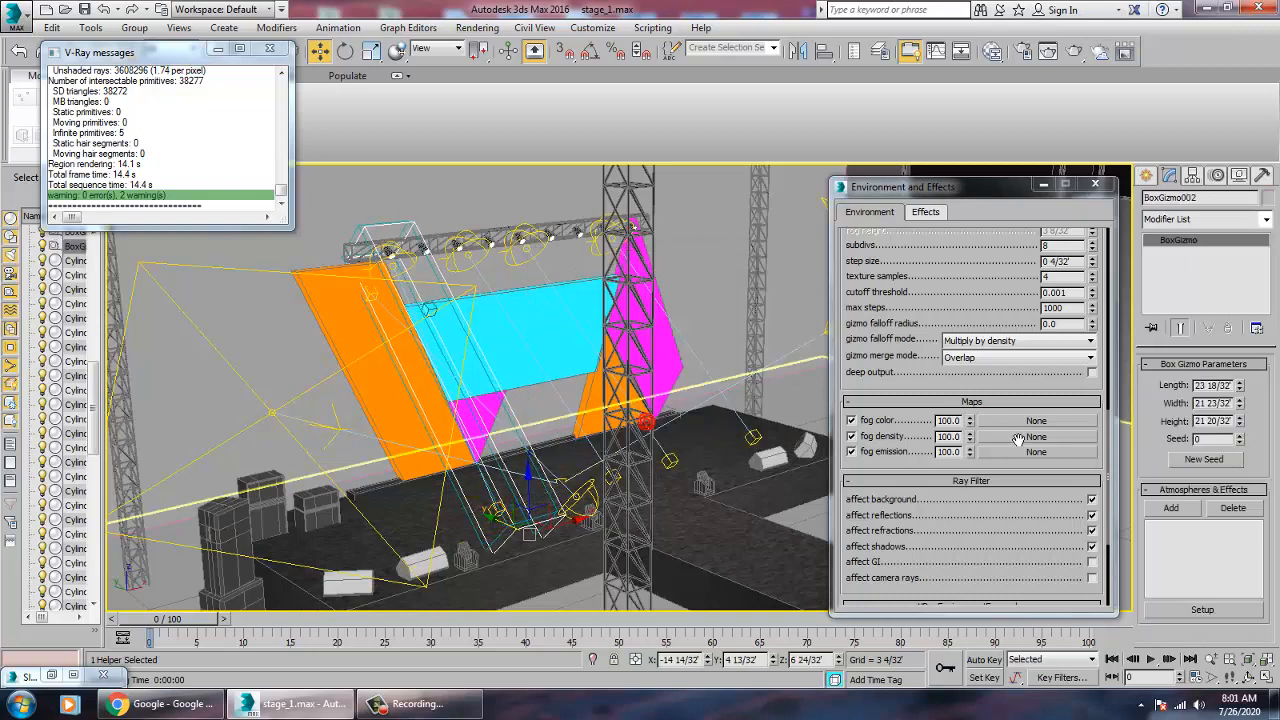
Step: Set the environment fog's distance to about 52 1/32' and its color to a light tan of RGB 201, 173, 125
scroll(1020, 350, up, 5)
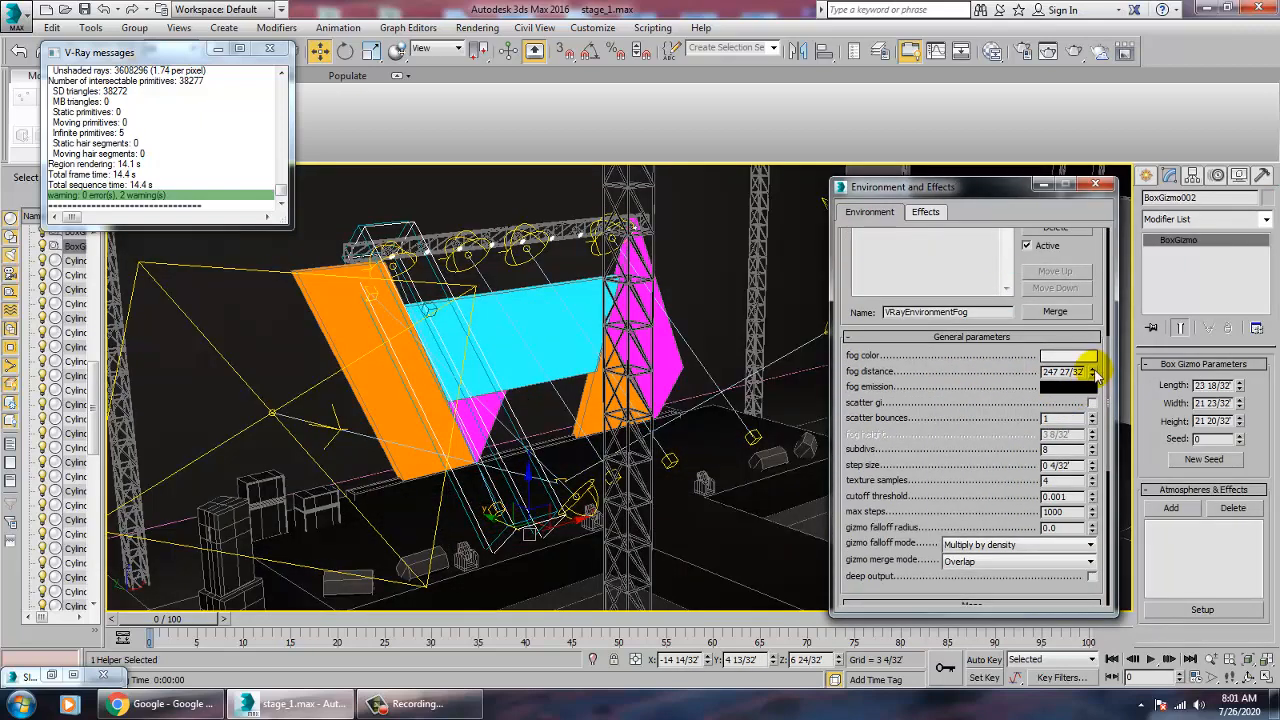
drag(1090, 372, 1092, 440)
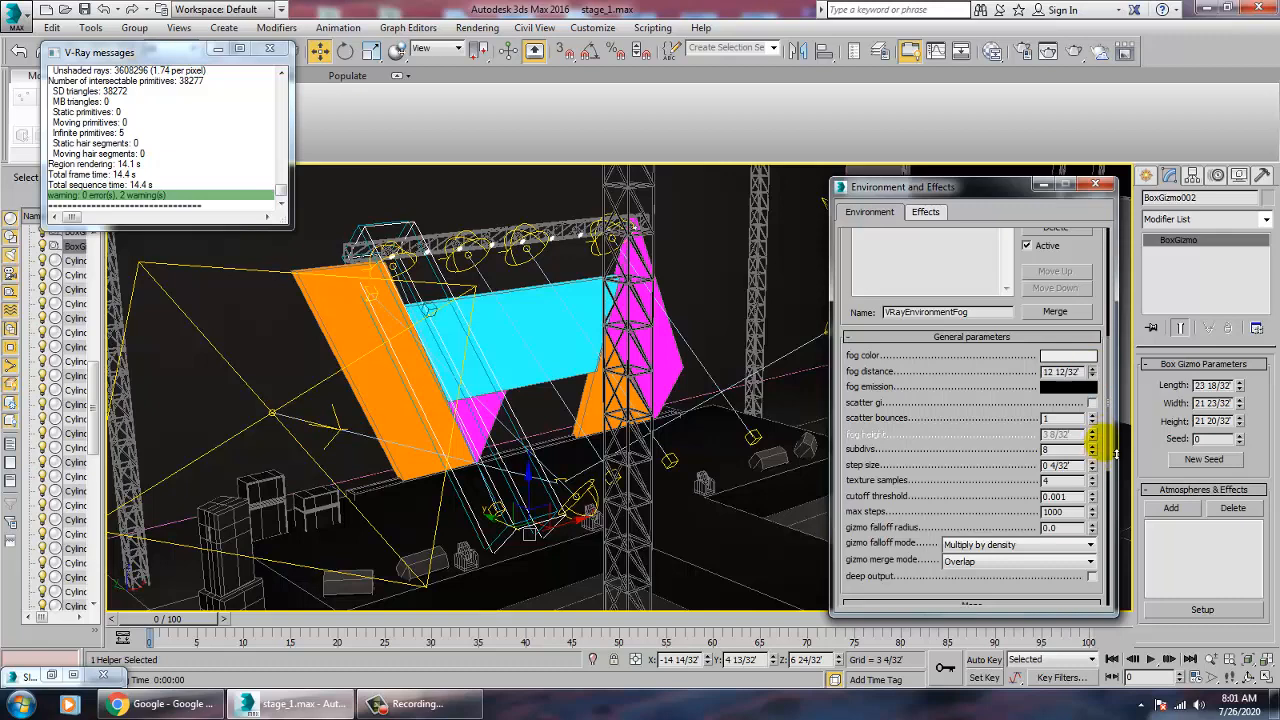
click(1066, 355)
drag(374, 172, 341, 155)
drag(466, 165, 466, 195)
click(589, 238)
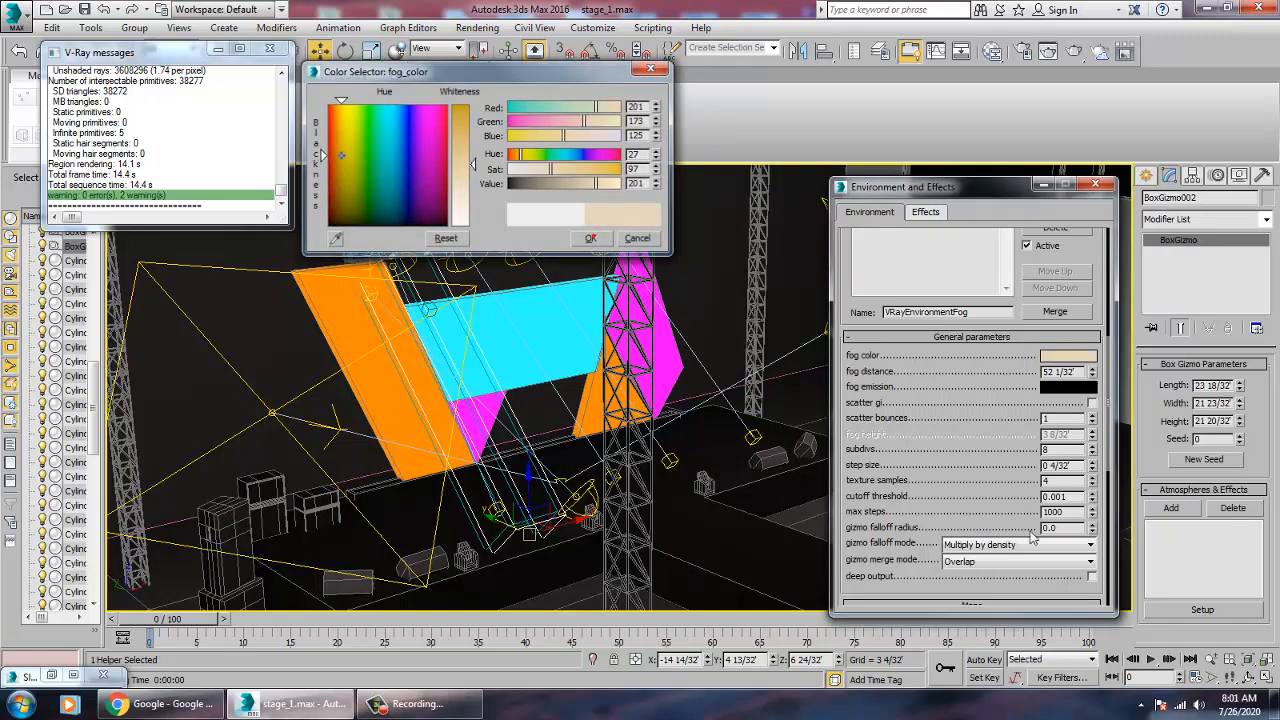
Step: Enable affect GI and affect camera rays in the fog's ray filter, and test render the stage
scroll(1033, 538, down, 5)
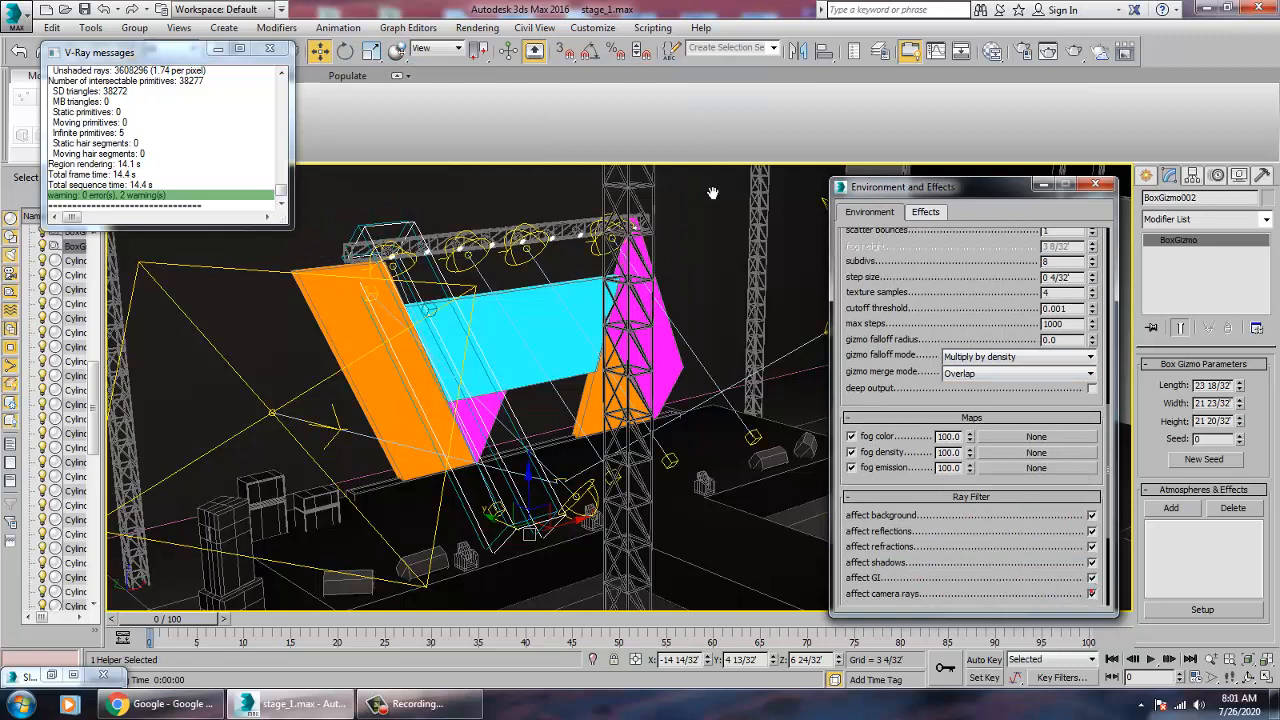
click(480, 27)
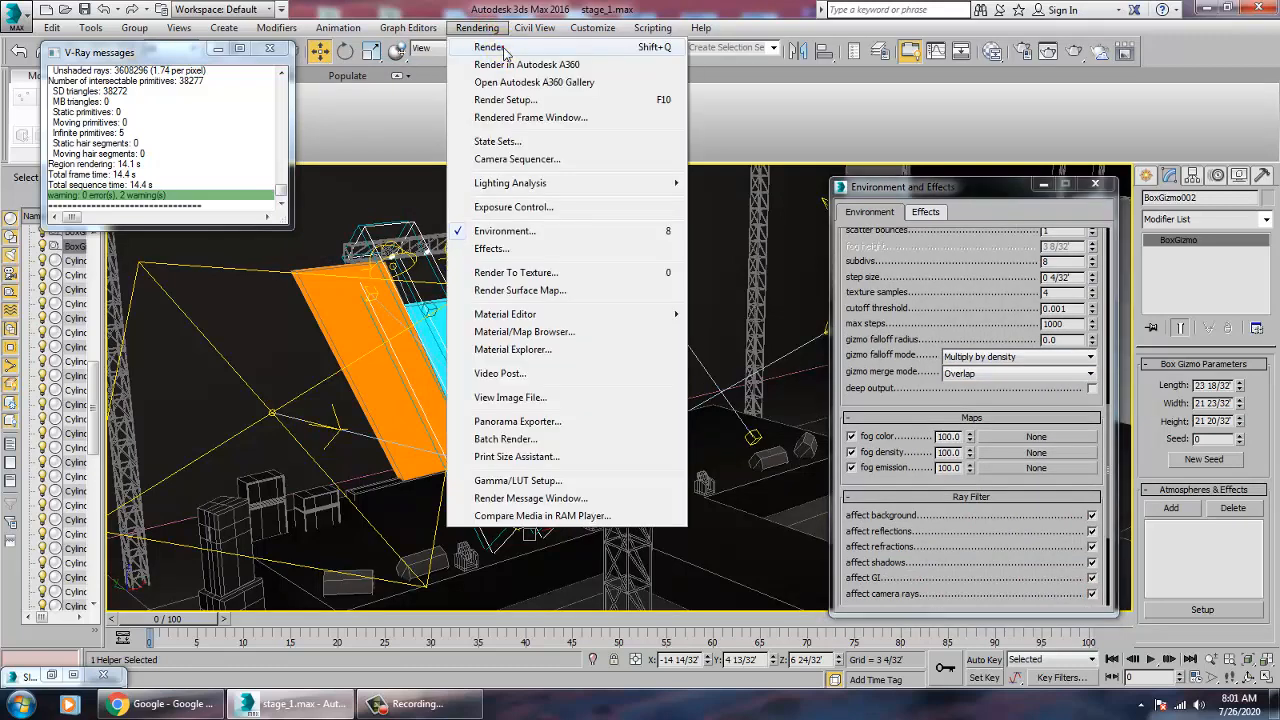
click(490, 47)
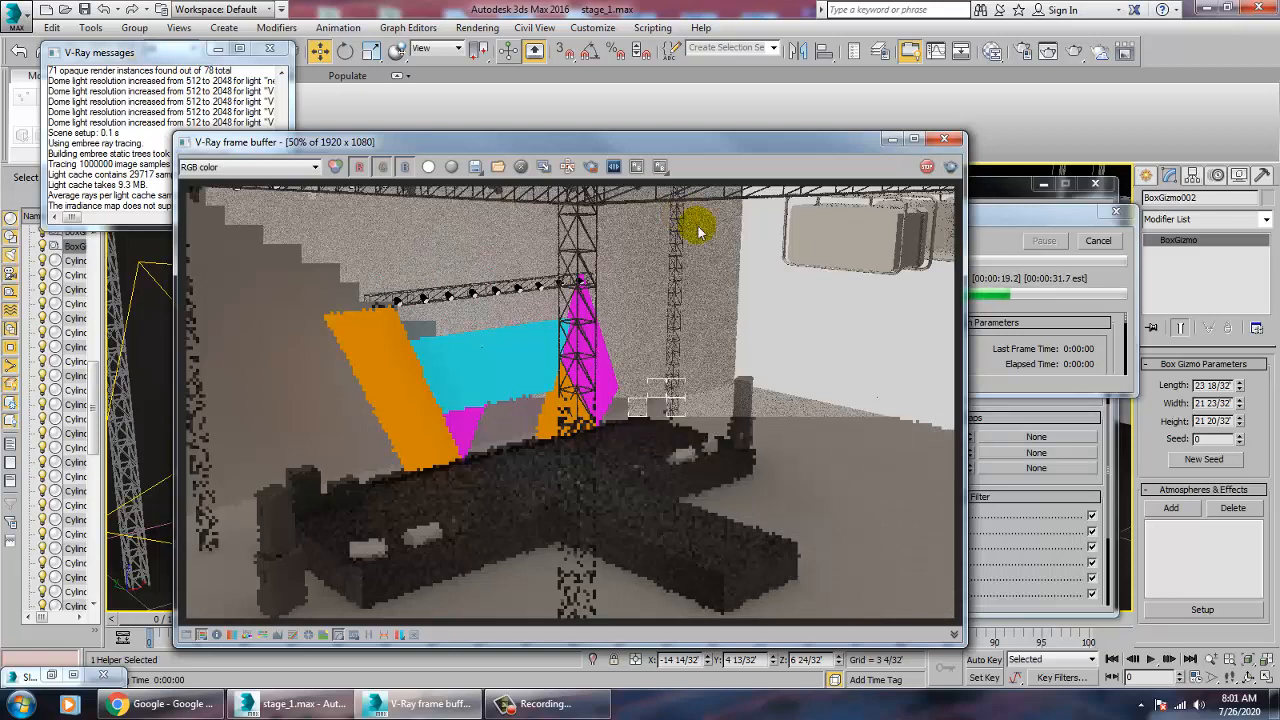
click(943, 139)
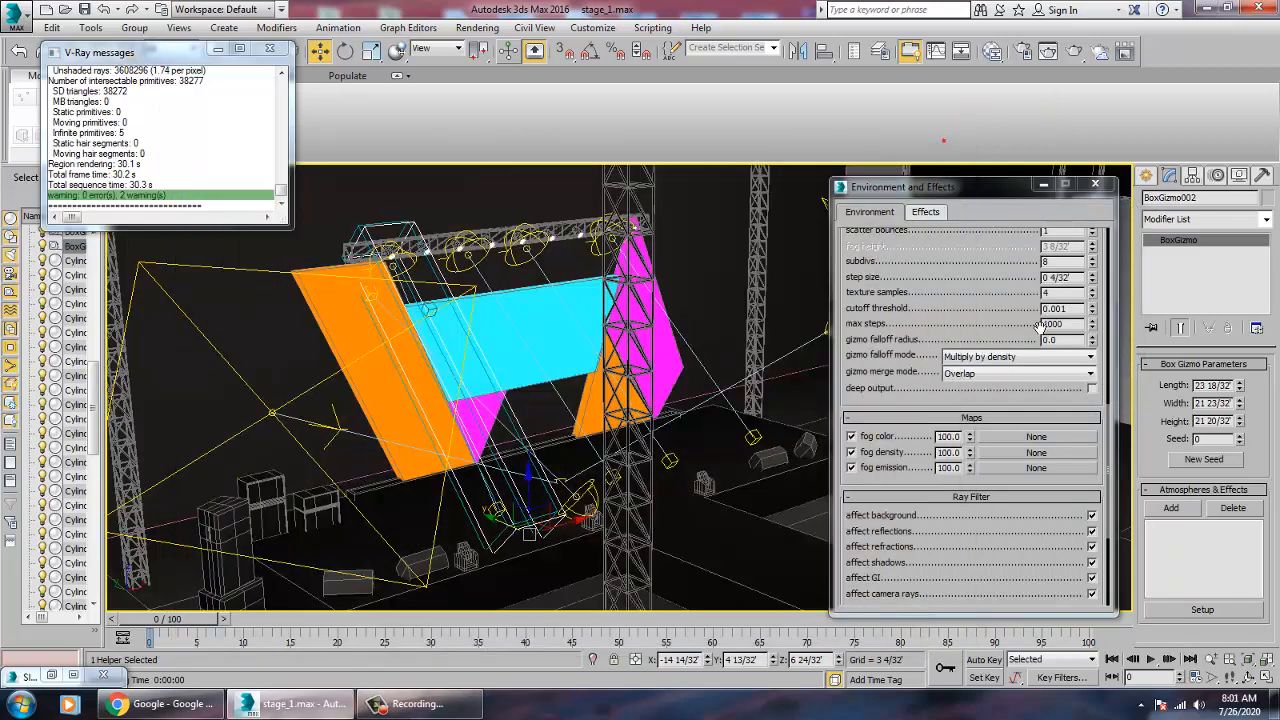
Step: Set the fog's subdivs to 16, cutoff threshold to 1.0 and max steps to 500, and render the stage
scroll(998, 347, up, 3)
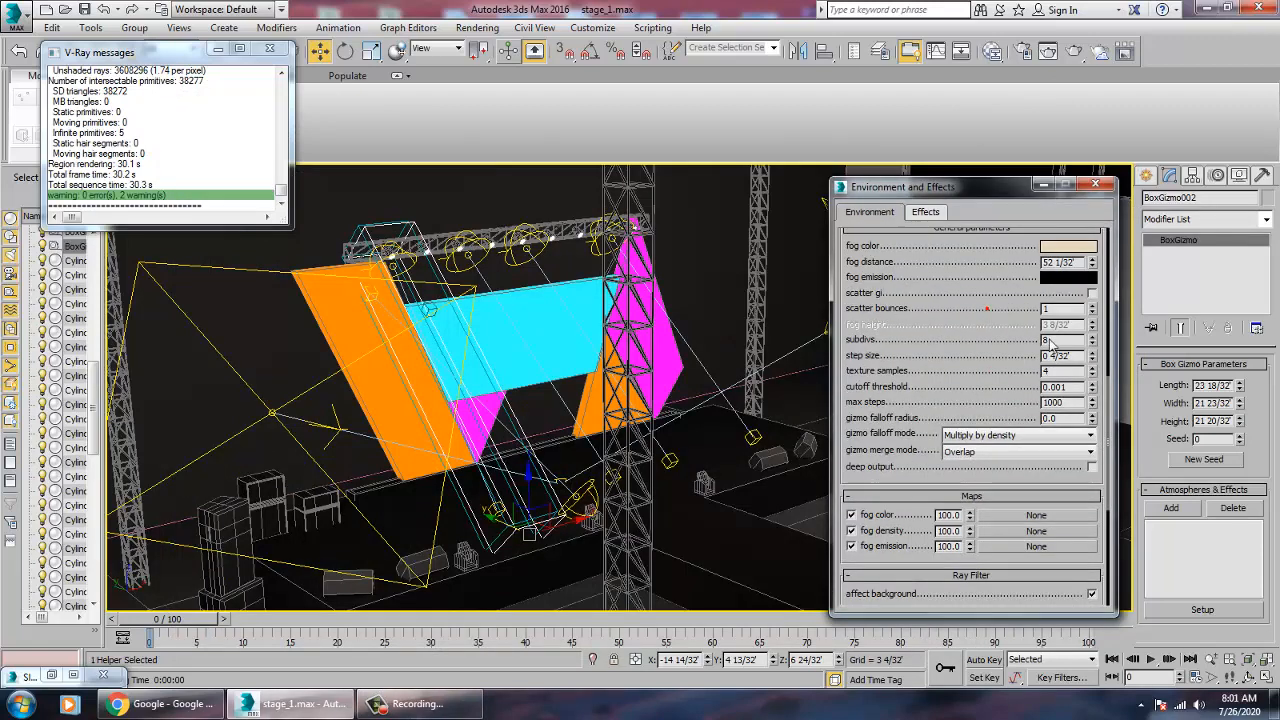
click(1062, 340)
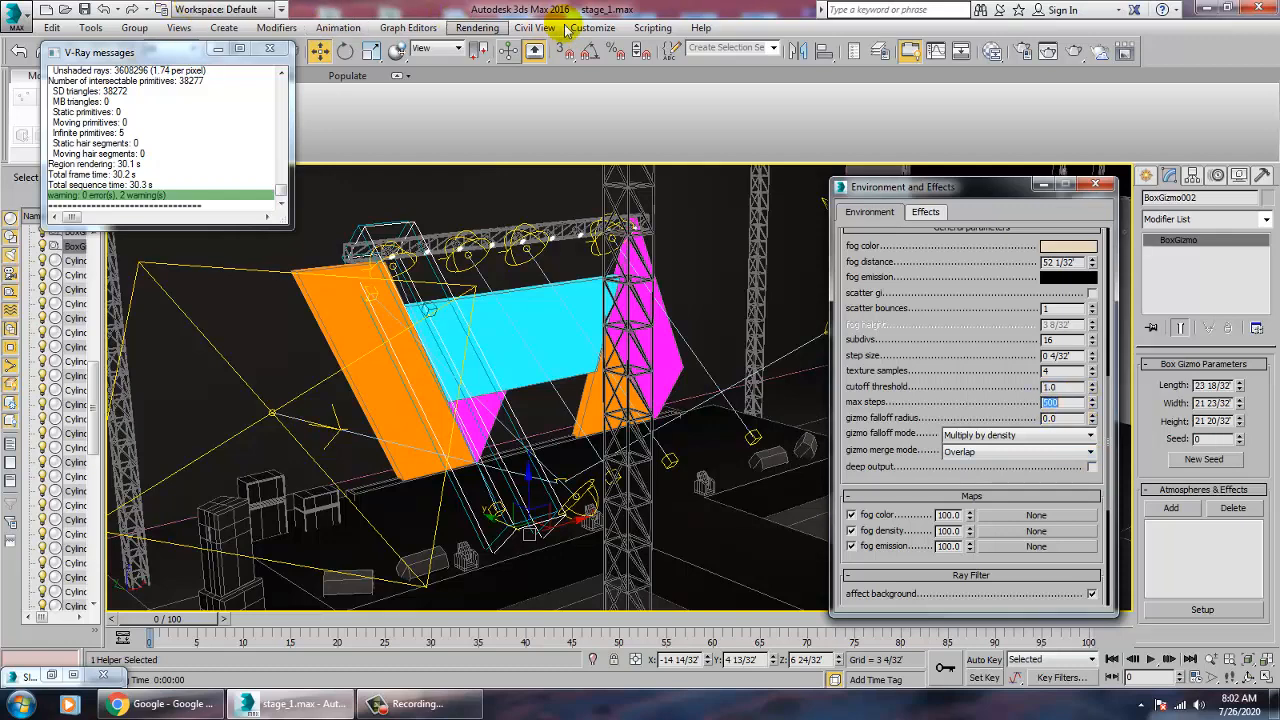
click(480, 28)
click(490, 45)
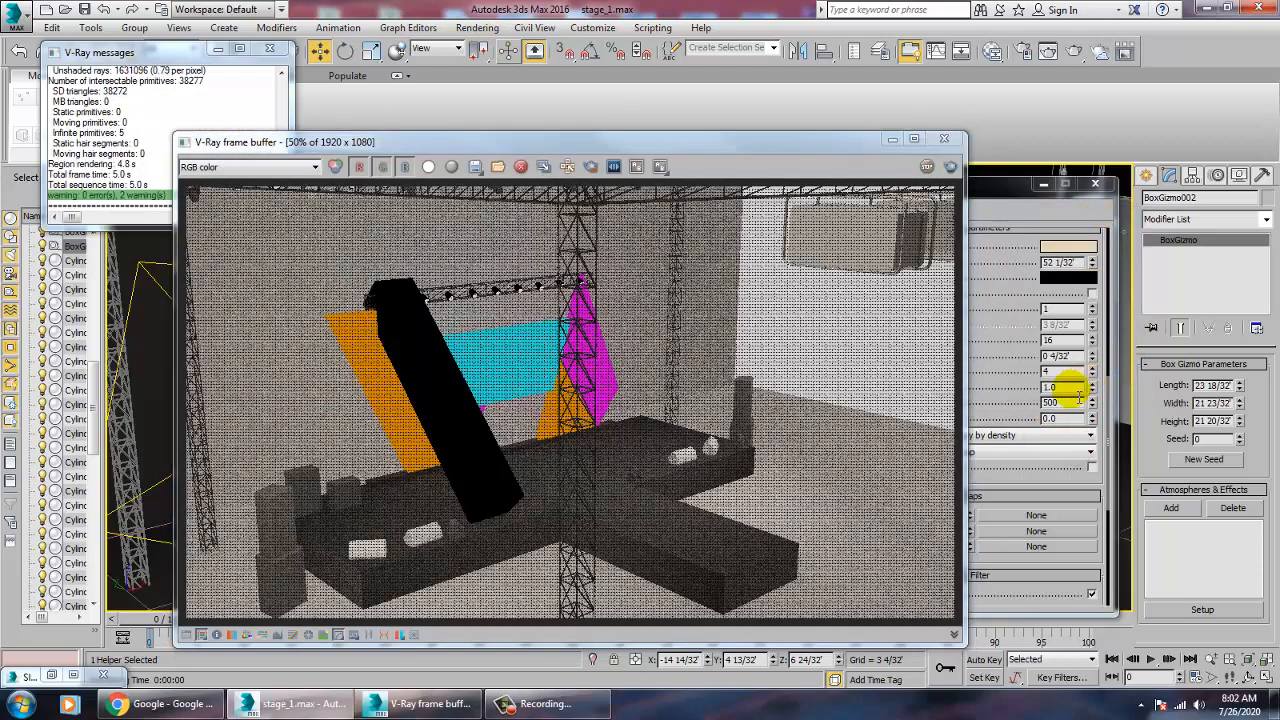
Step: Lower the environment fog's cutoff threshold to 0.05 and raise its max steps
double_click(1075, 390)
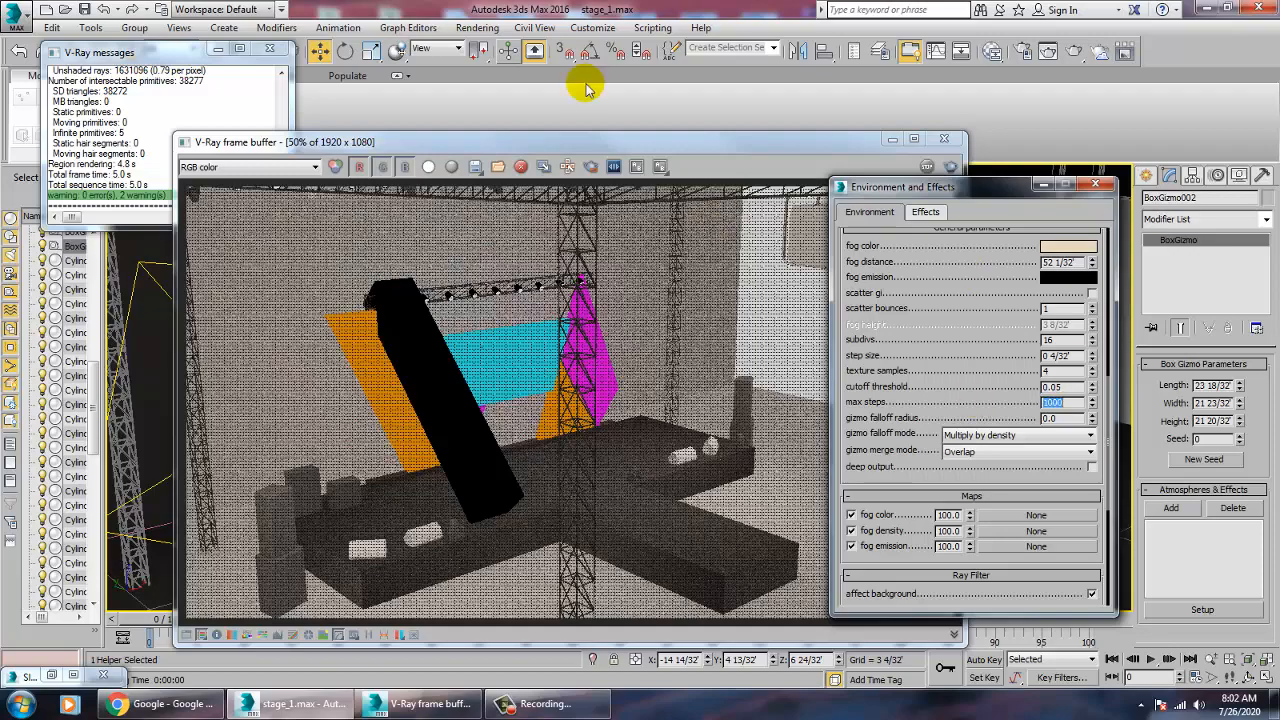
Step: Test render the stage, set the fog's max steps to 600, and render the stage again
click(477, 27)
click(490, 48)
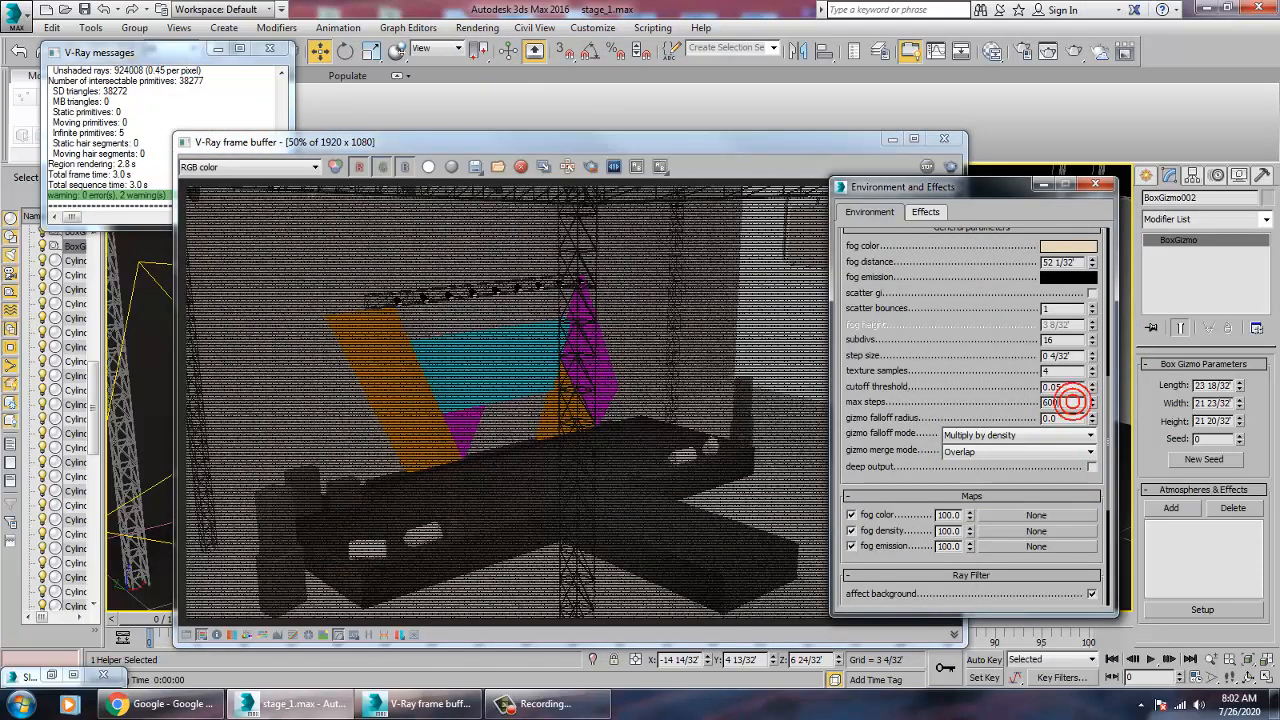
click(476, 27)
click(483, 49)
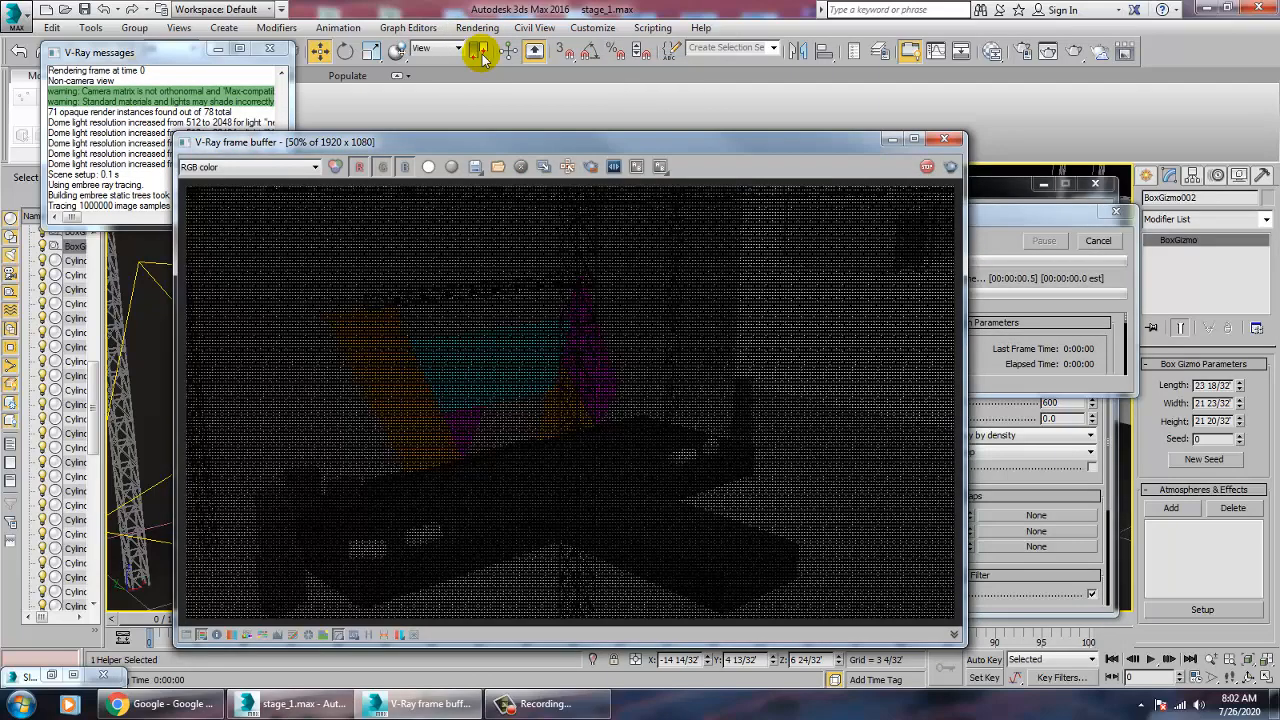
click(505, 141)
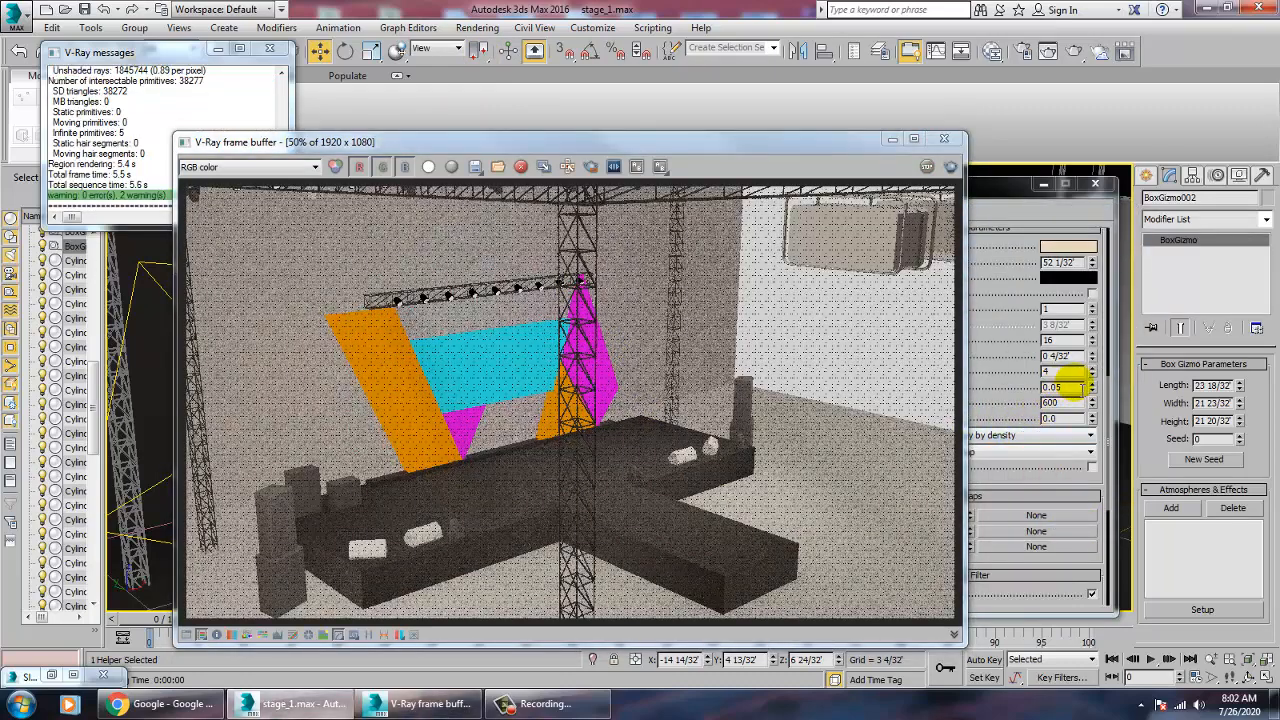
Step: Set the fog's cutoff threshold to 0.3, test render the stage, and stop the render
drag(1080, 387, 977, 391)
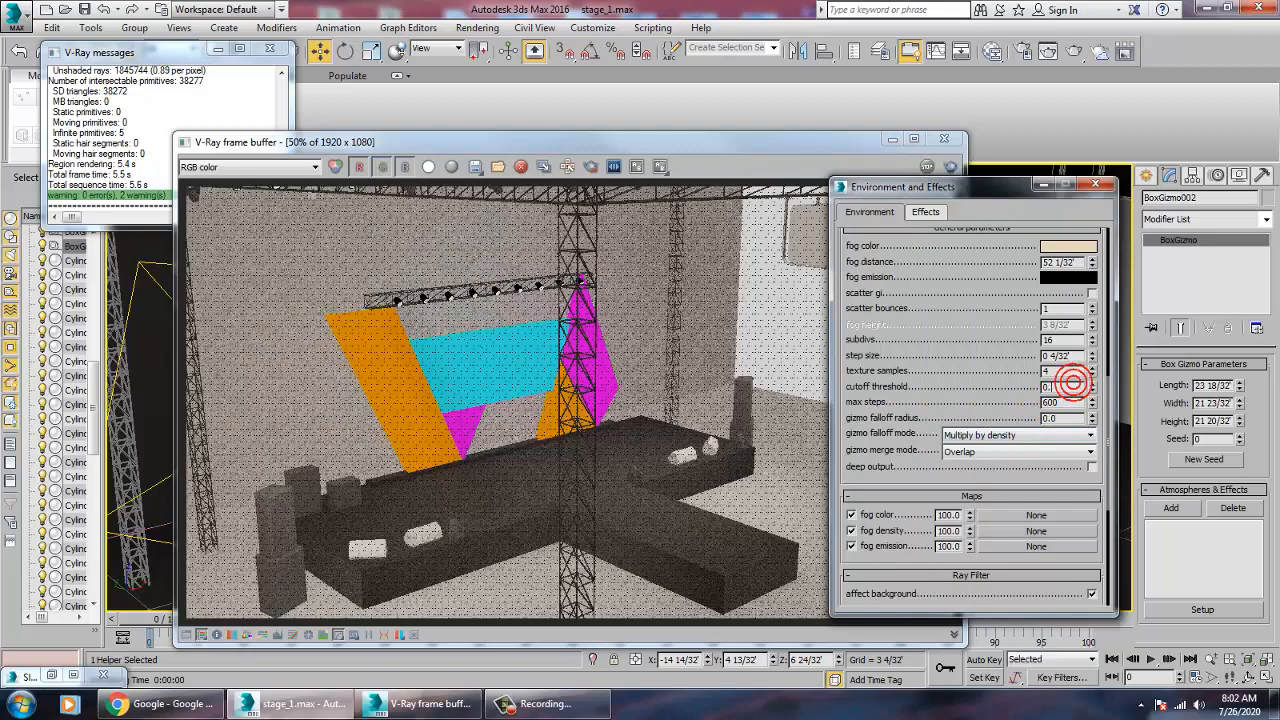
click(952, 167)
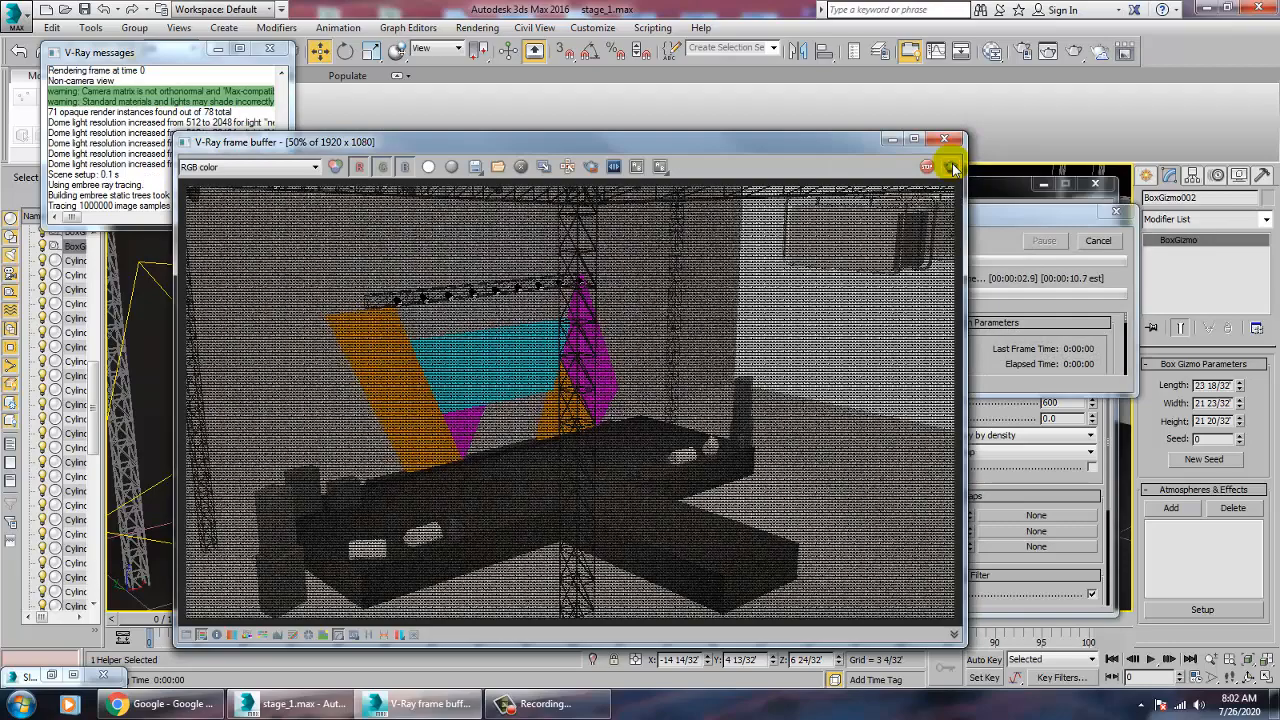
click(928, 166)
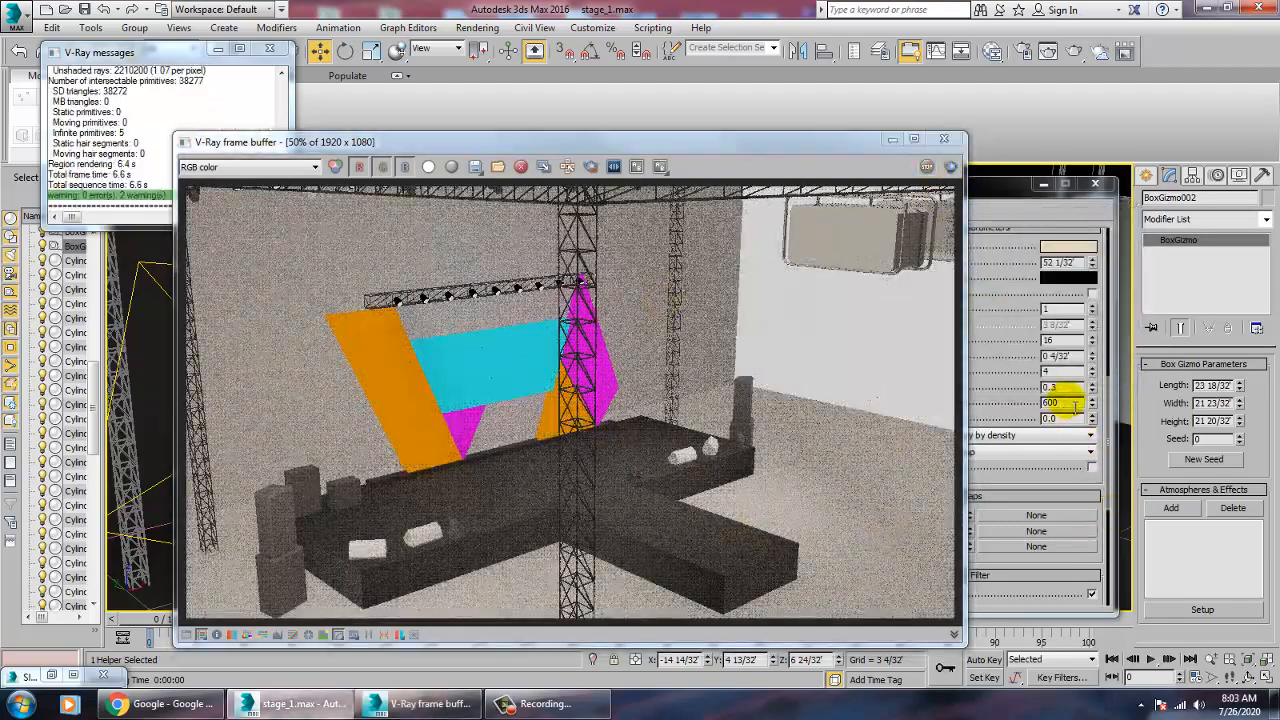
Step: Raise the fog's cutoff threshold to 0.9 and start another test render of the stage
drag(1067, 388, 1013, 399)
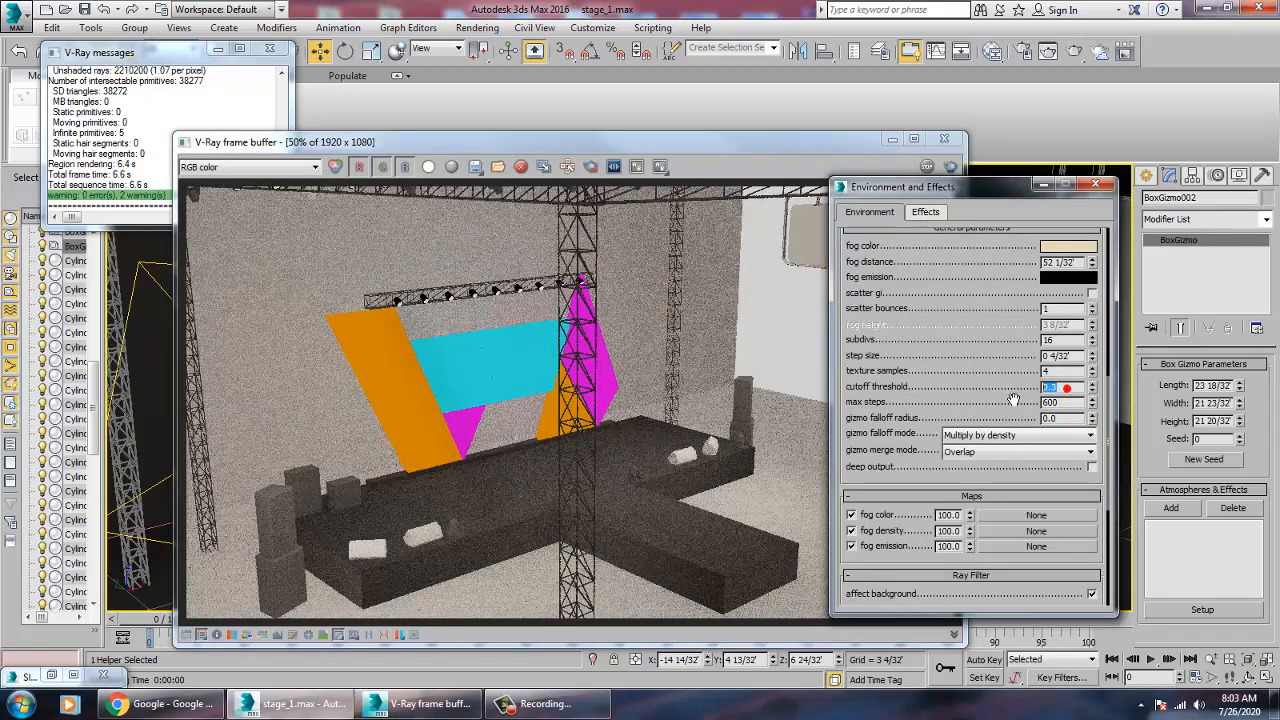
text(0)
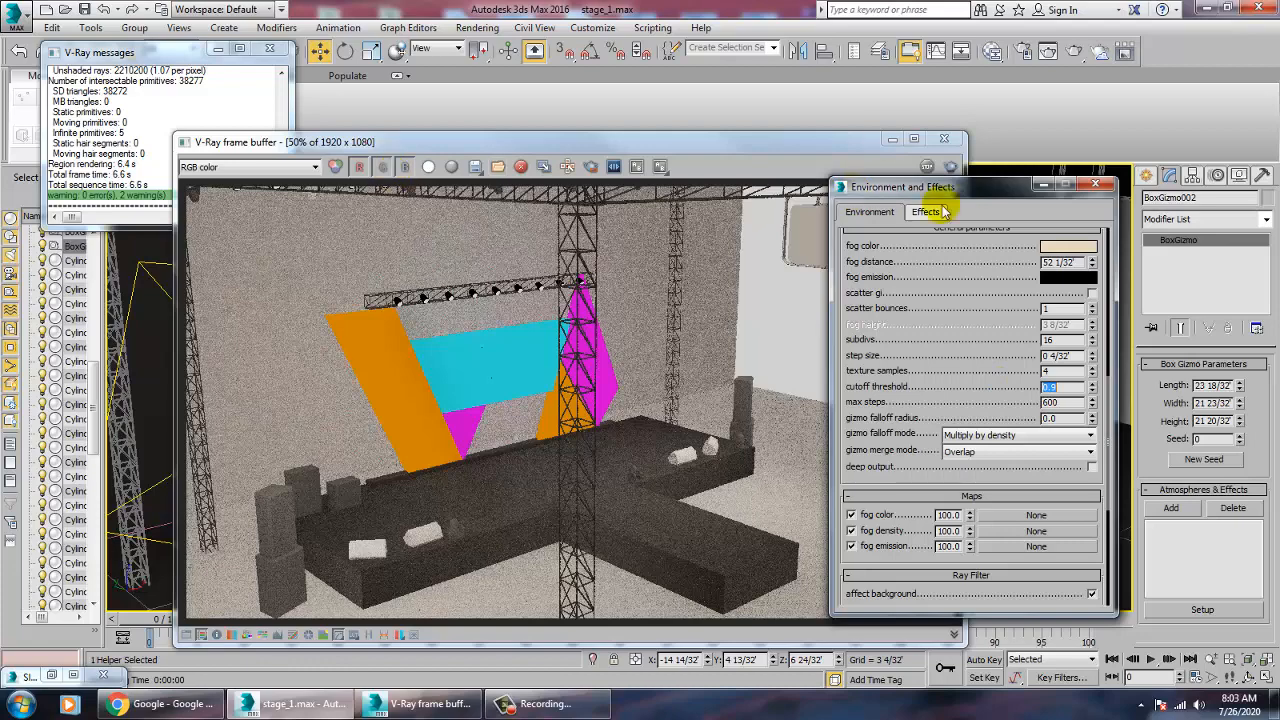
click(951, 168)
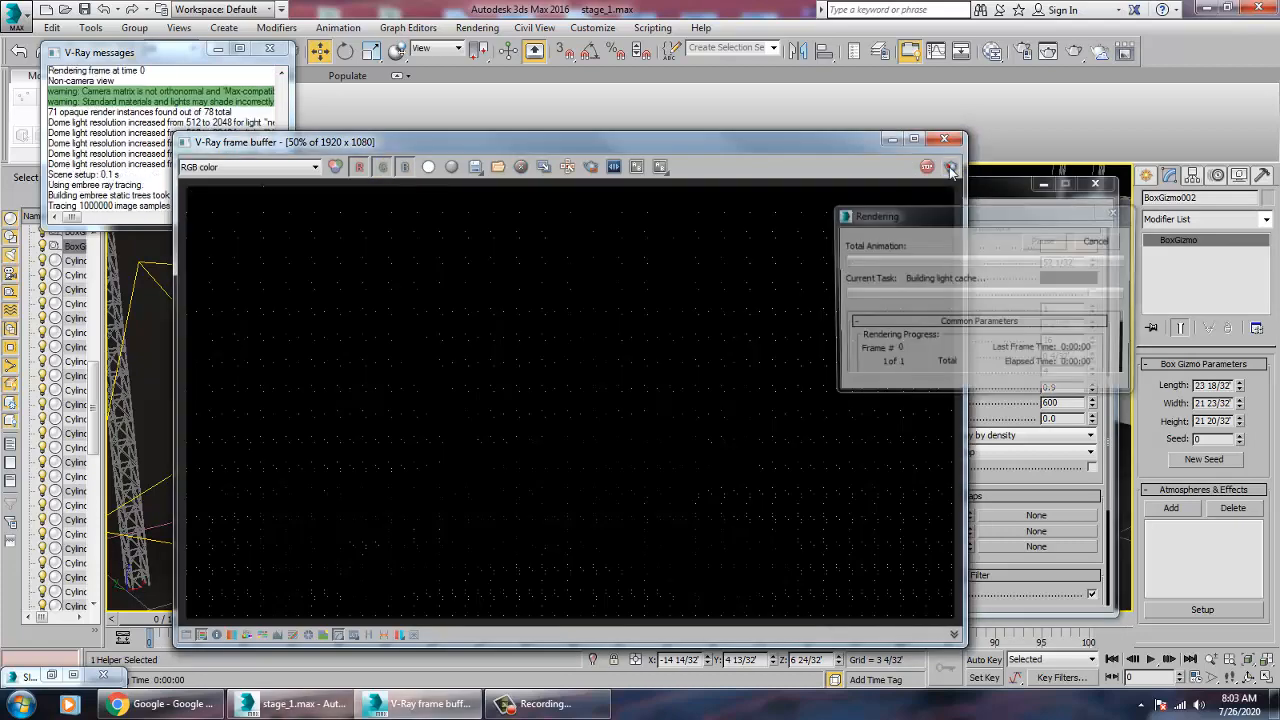
Step: Set the fog's cutoff threshold to 0.7, render the stage, and zoom into the render to check the beam area
click(1060, 398)
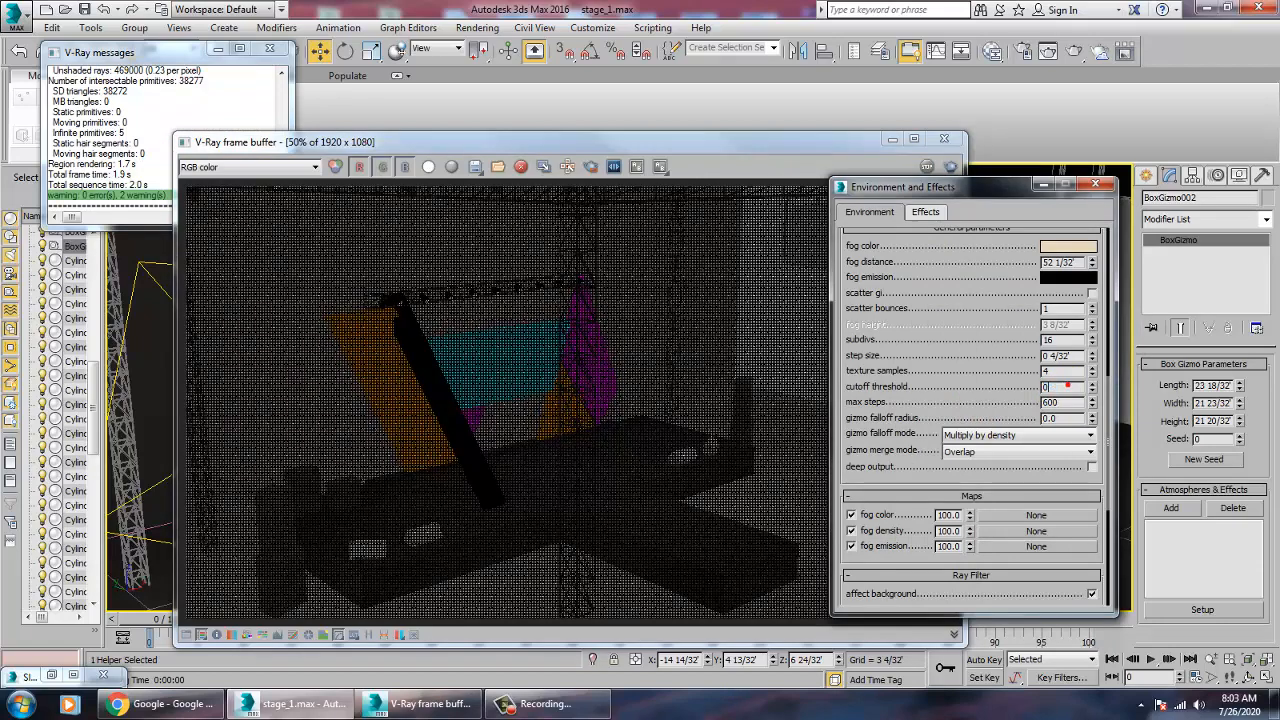
double_click(1066, 386)
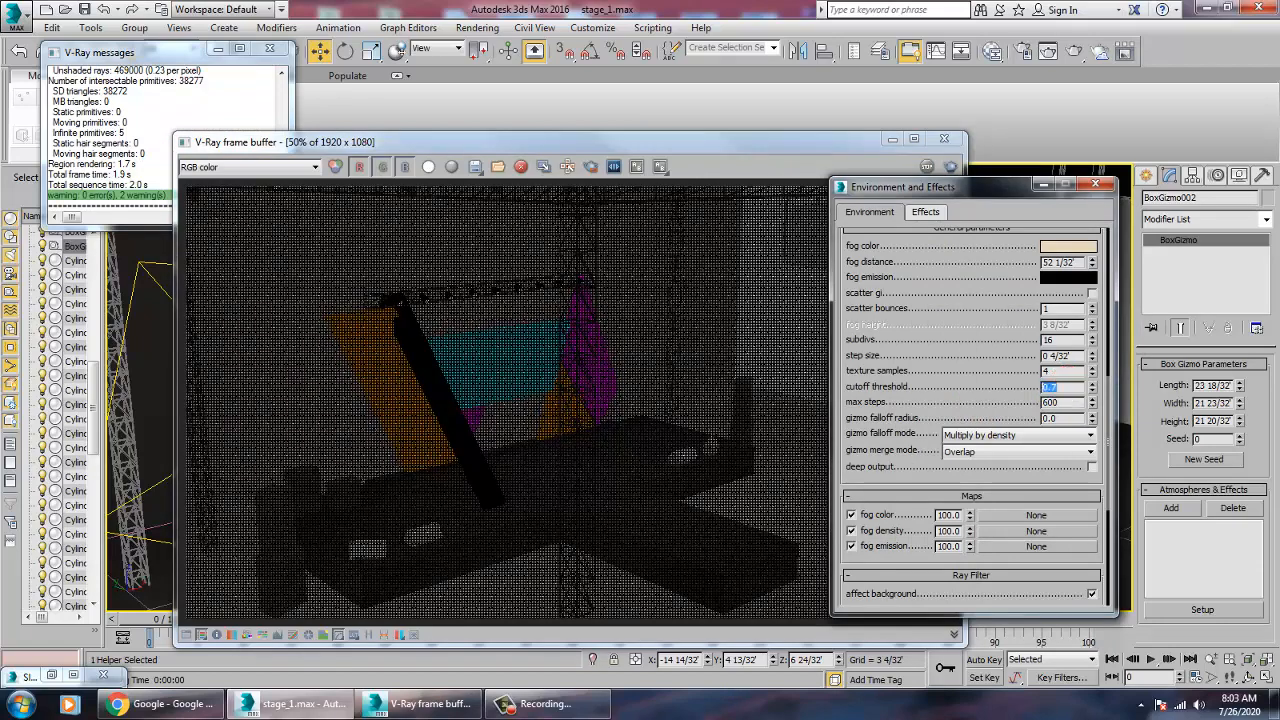
click(951, 168)
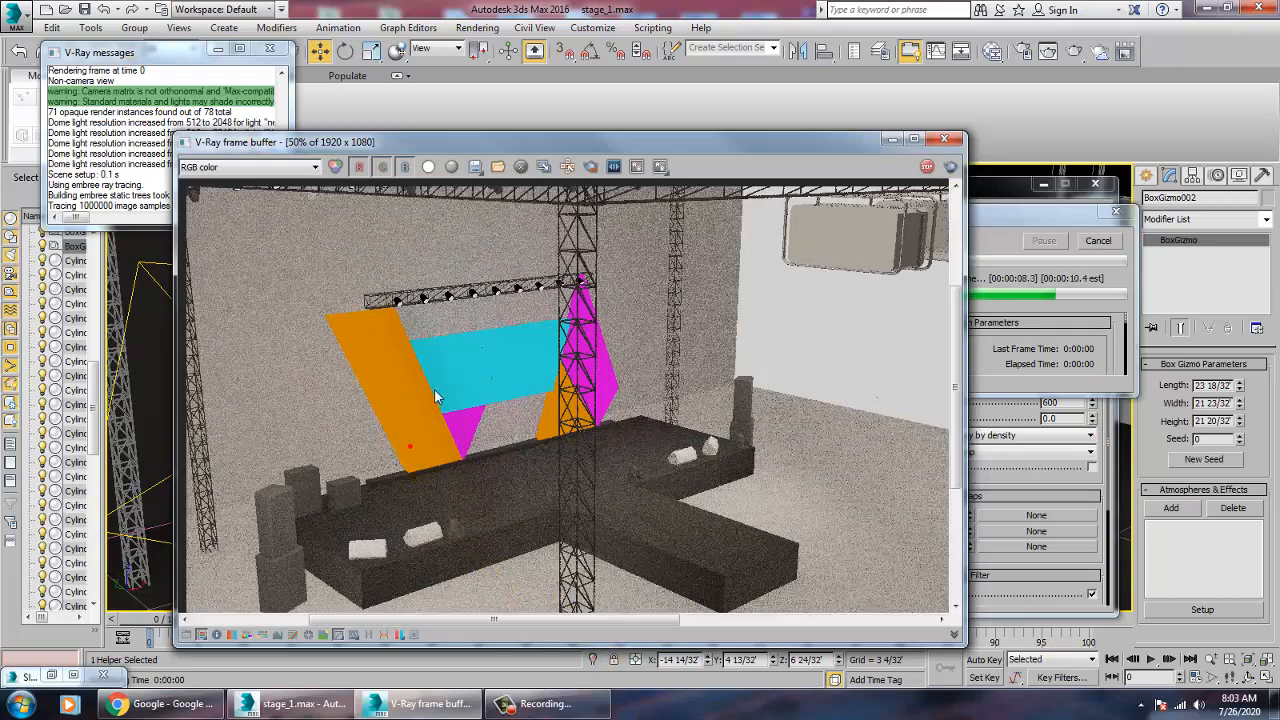
scroll(430, 390, up, 3)
scroll(430, 395, down, 3)
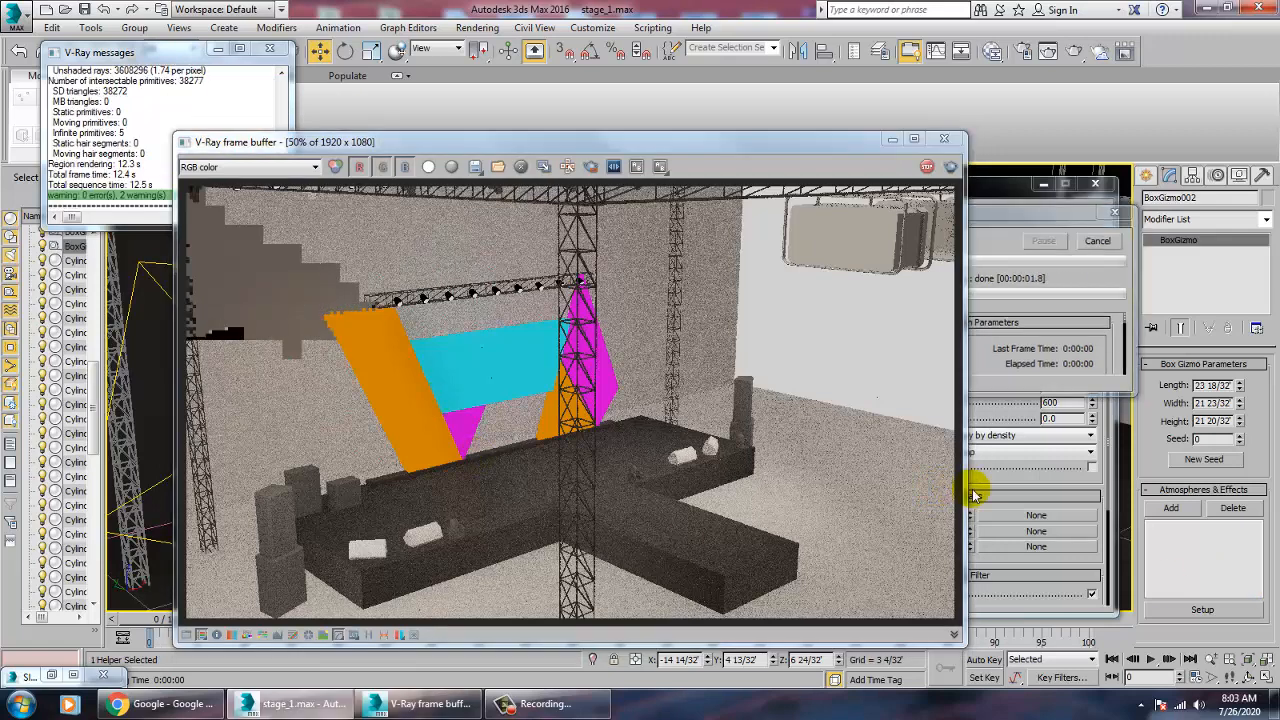
Step: Increase the fog distance to about 84 10/32', test render the stage, and stop the render partway
click(1031, 494)
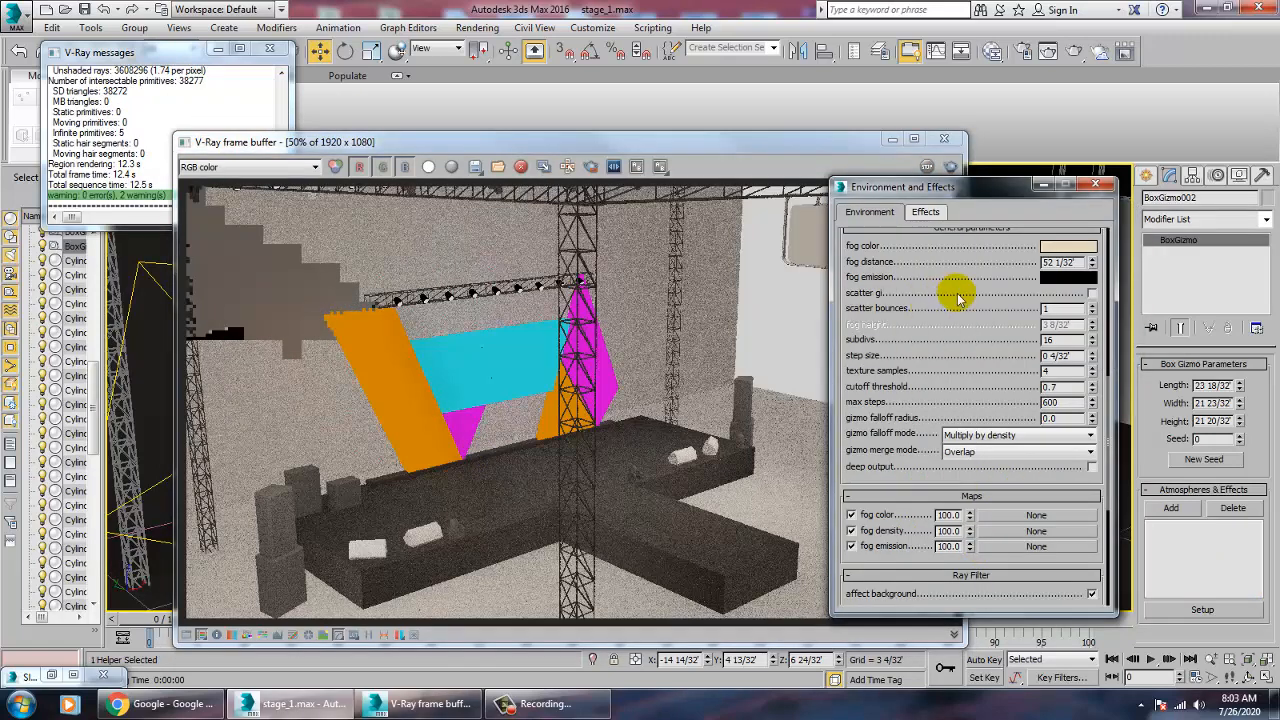
drag(1009, 320, 1023, 387)
scroll(1023, 387, up, 2)
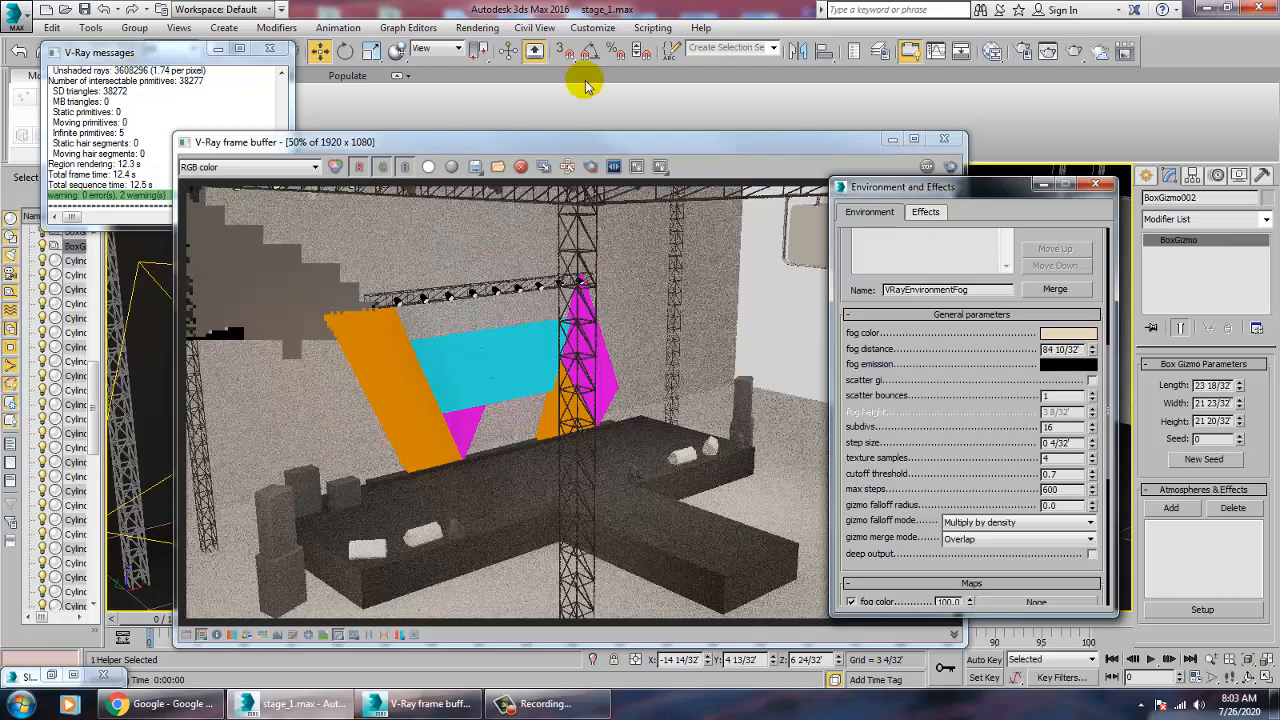
click(951, 166)
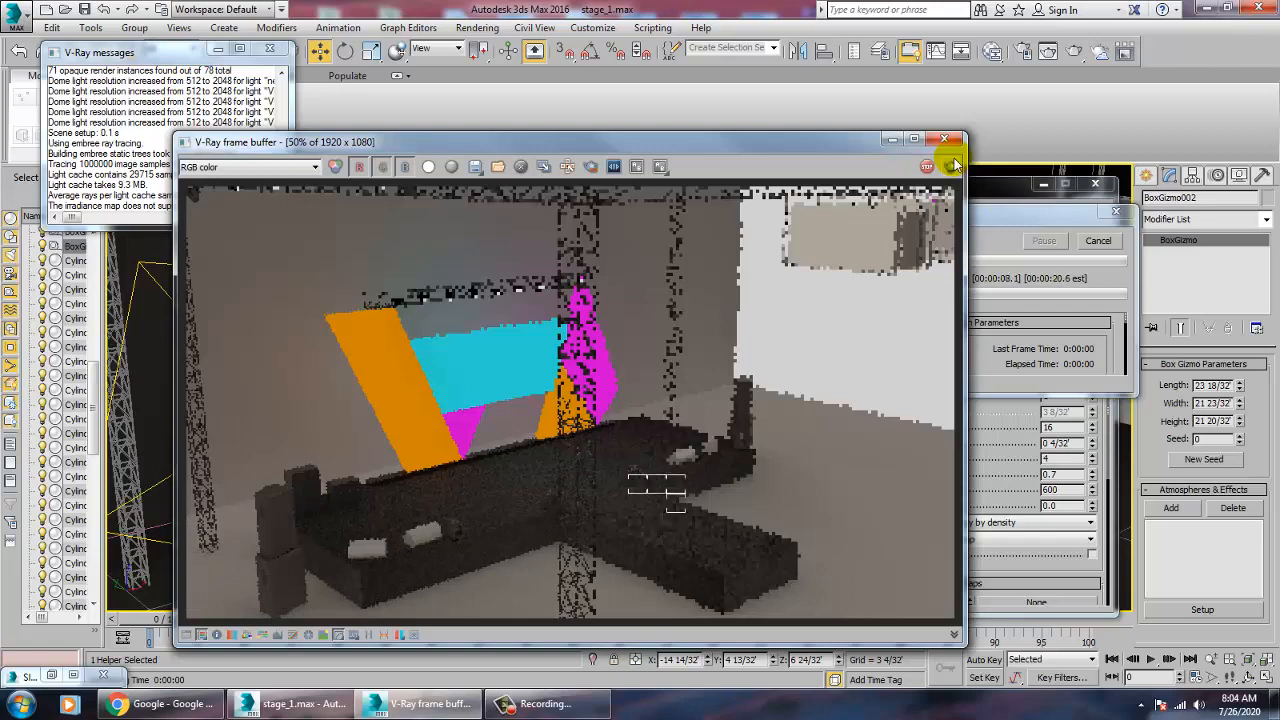
click(927, 166)
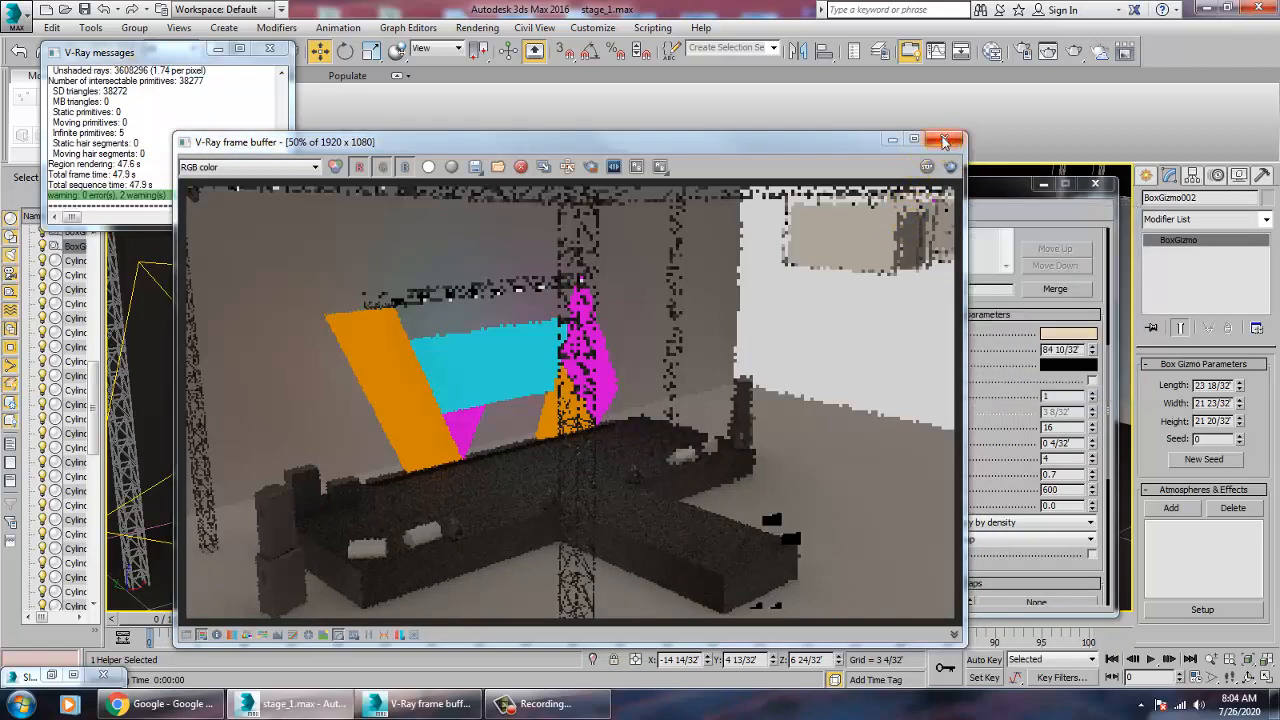
Step: Close the rendered image and change the scene's display unit scale to Generic Units
click(943, 140)
click(595, 28)
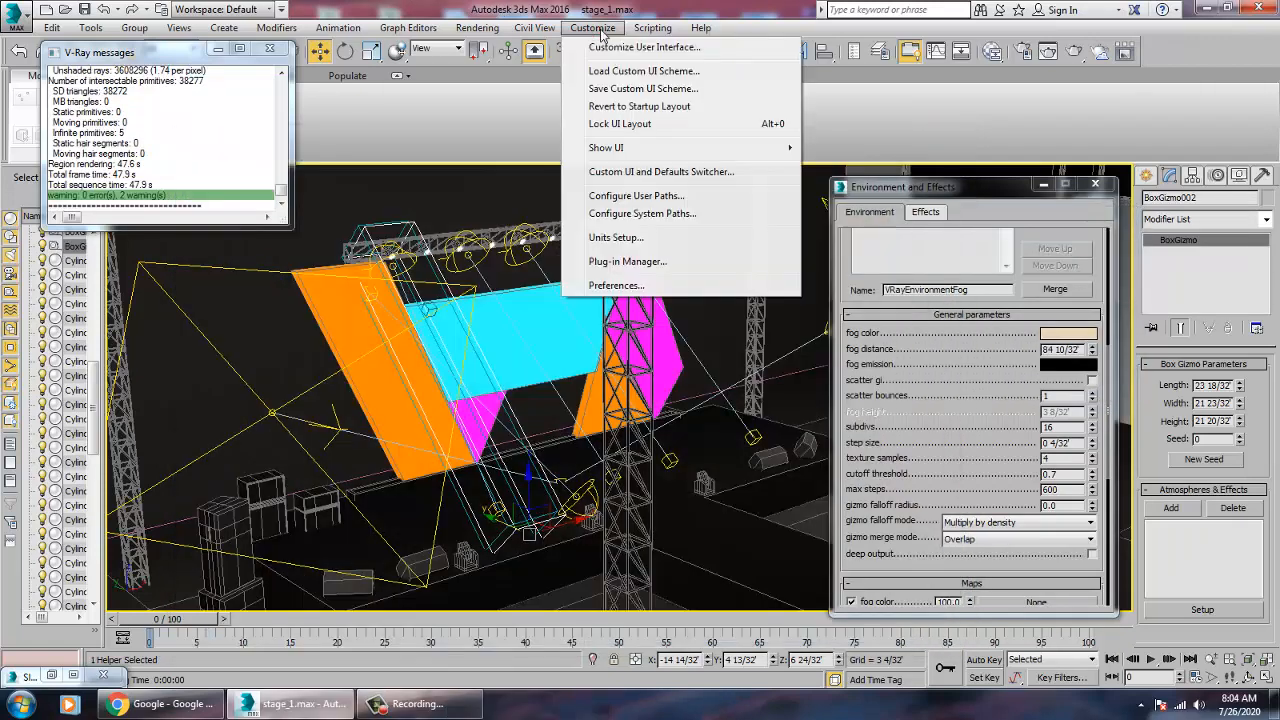
click(645, 238)
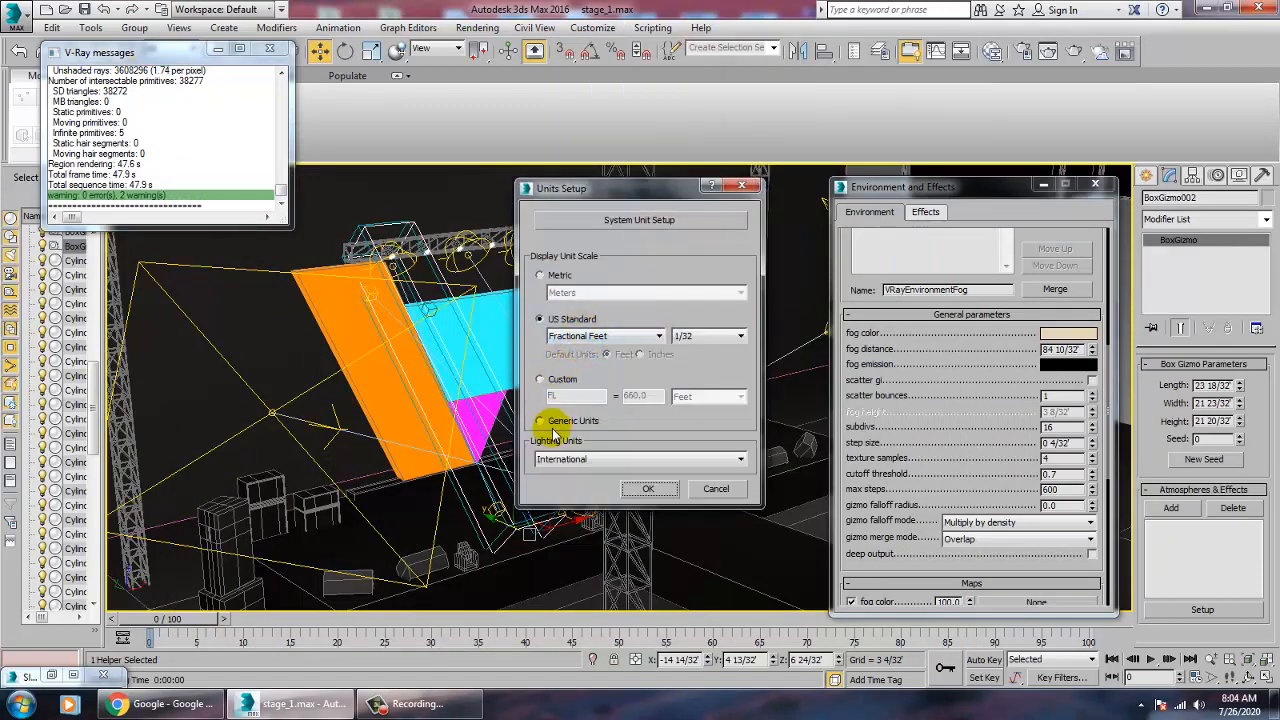
click(543, 421)
click(648, 488)
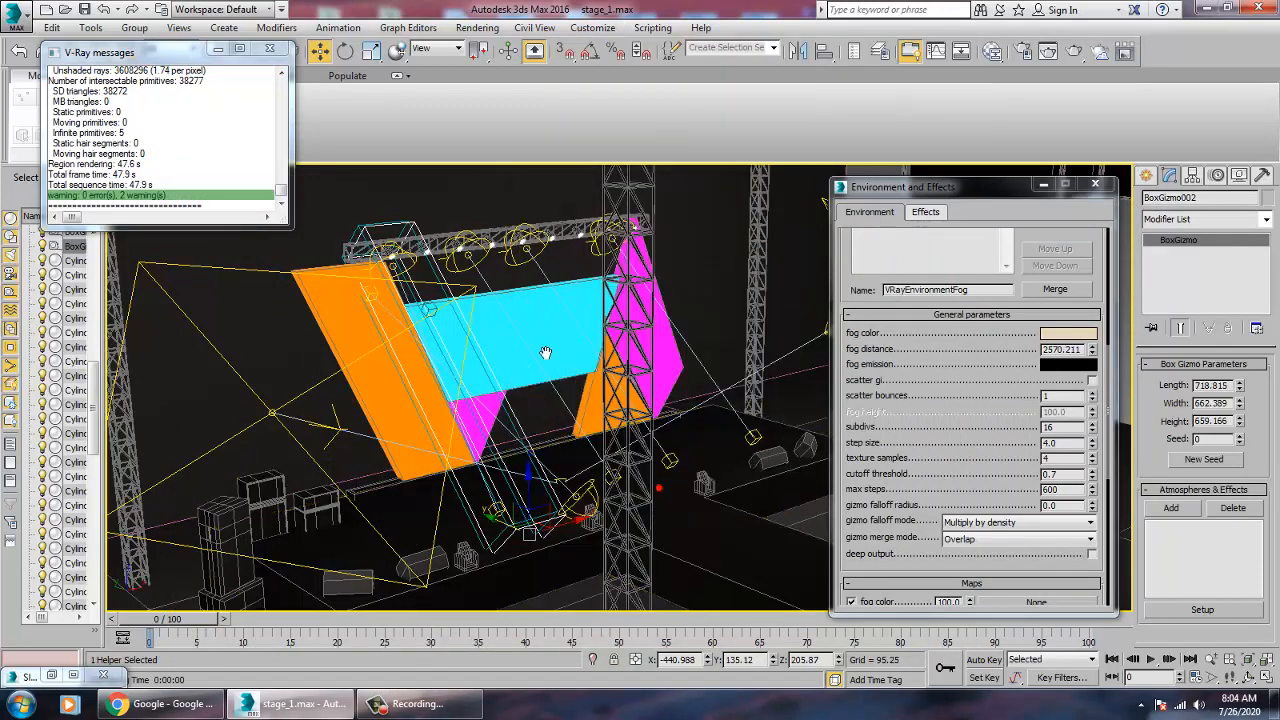
Step: Inspect the two box gizmos around the truss light's beam for their assigned atmosphere effects and the fog's ray filter options
click(410, 244)
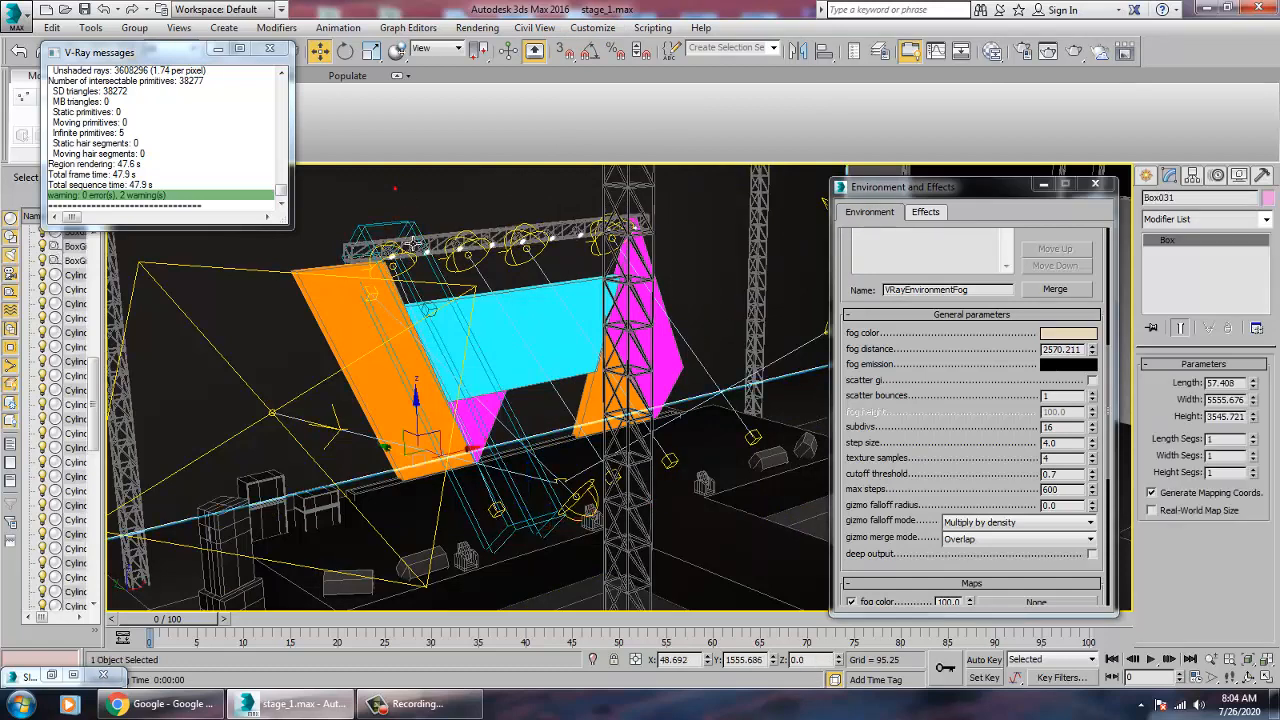
click(421, 243)
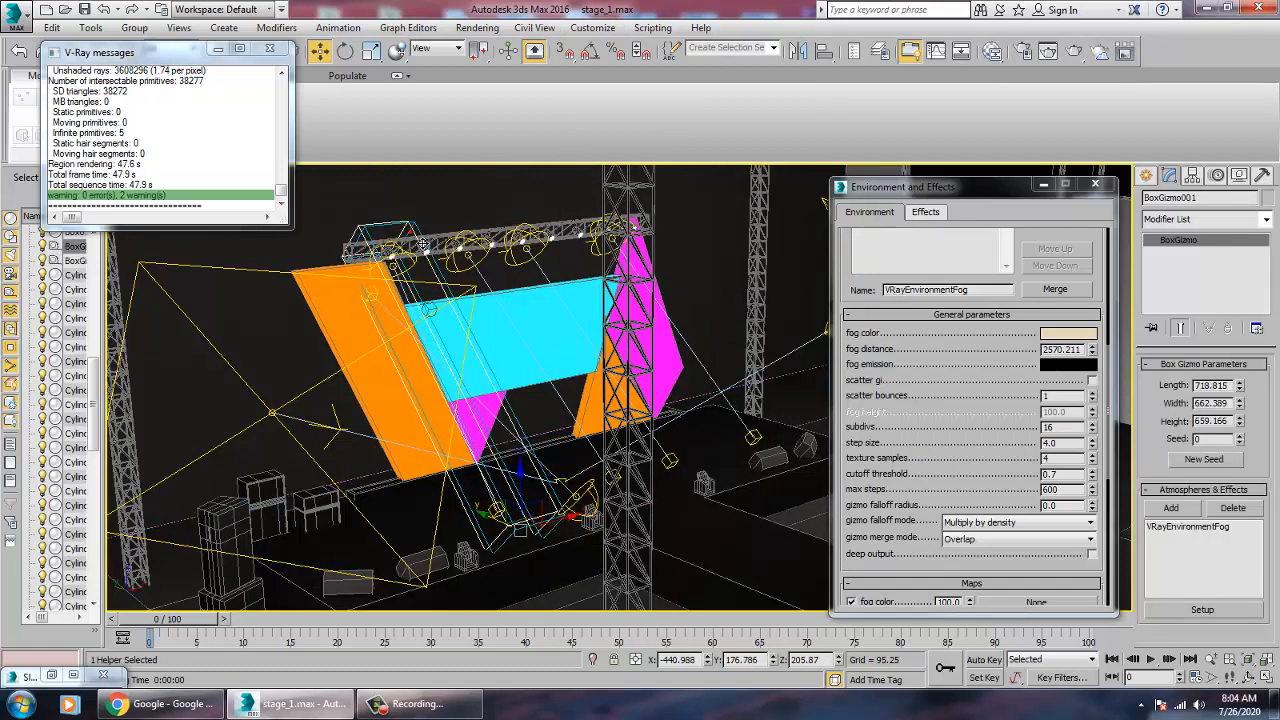
drag(1021, 432, 549, 304)
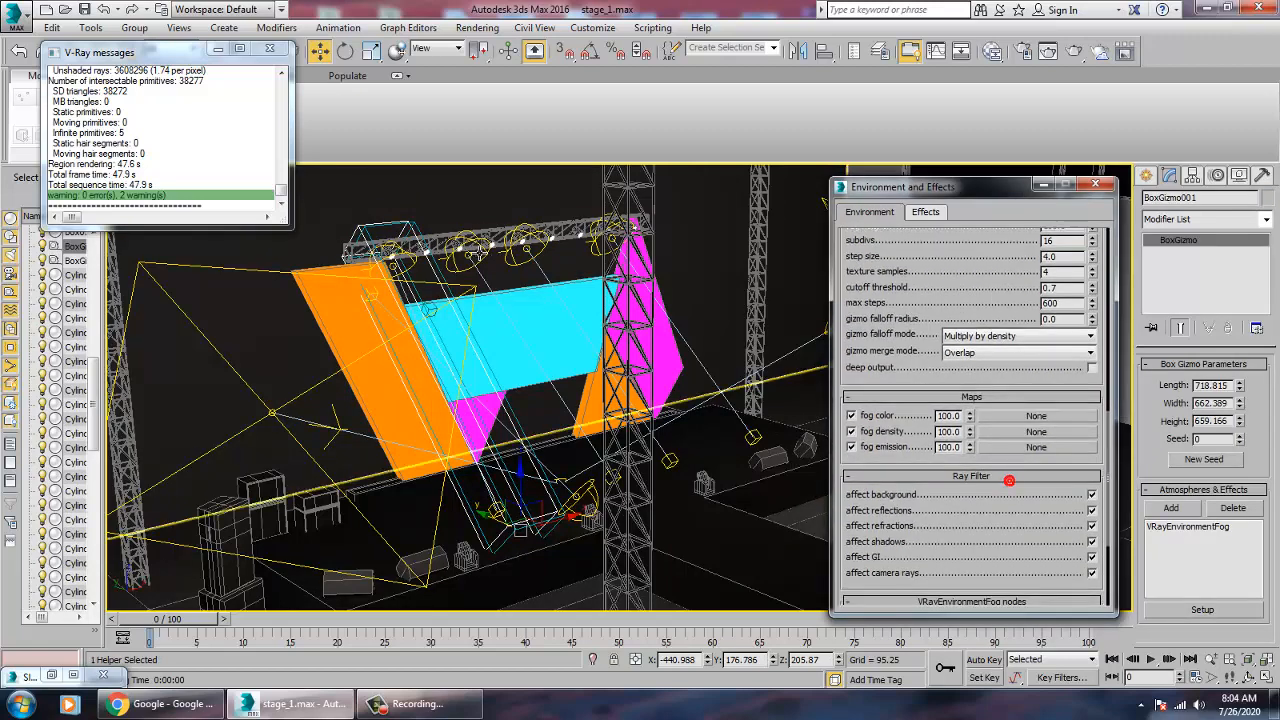
click(428, 242)
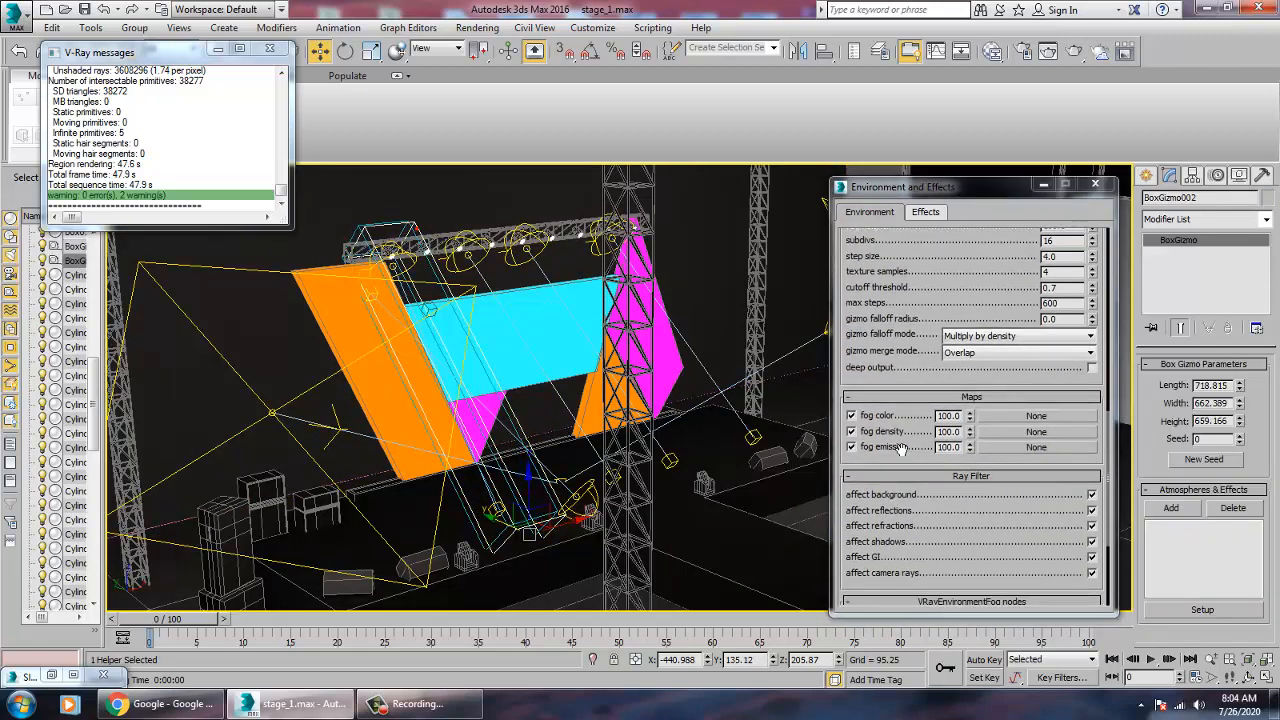
Step: Set the environment fog's distance to 2500 and its scatter bounces to 2
scroll(960, 583, up, 5)
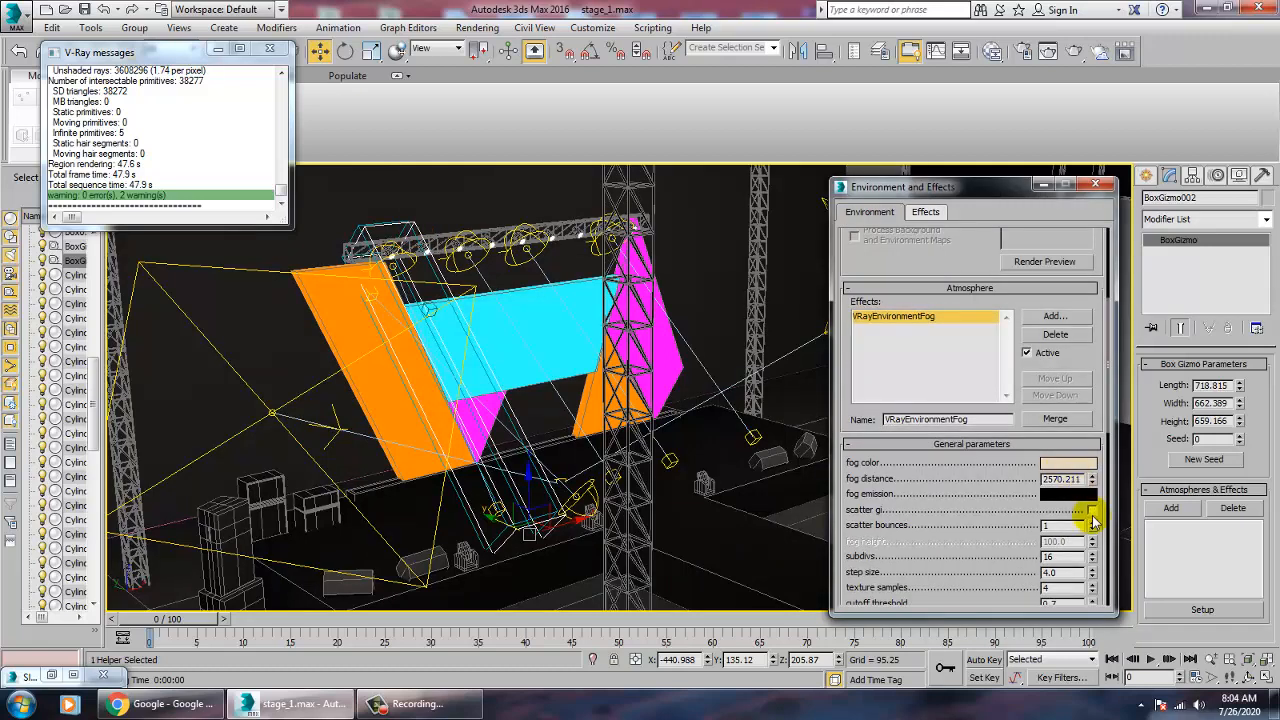
double_click(1064, 478)
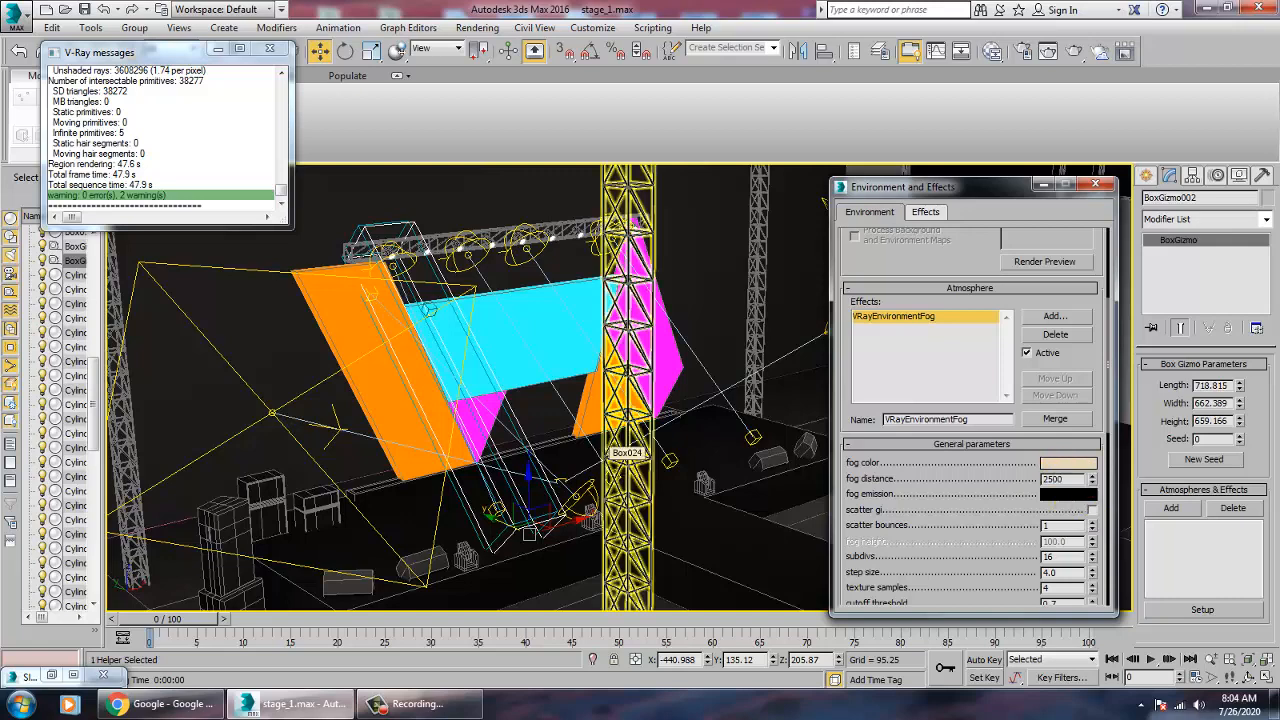
click(1066, 526)
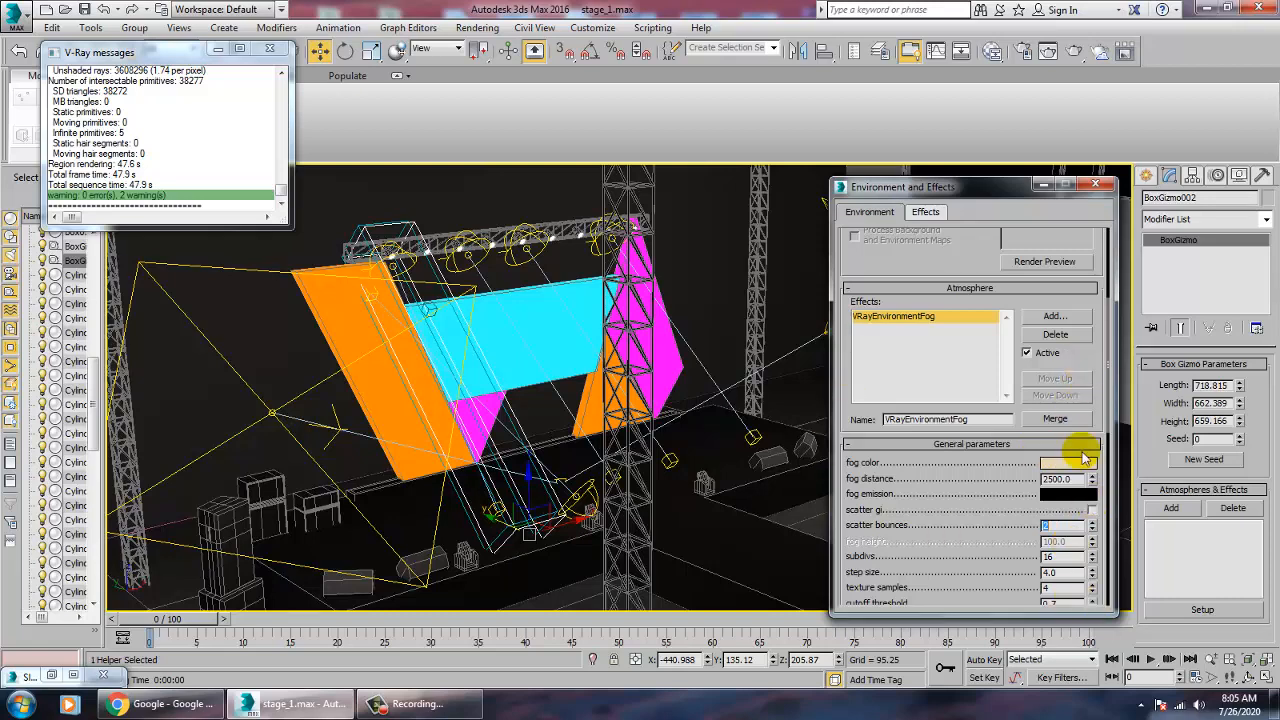
Step: Review the fog's ray filter and nodes settings, highlighting BoxGizmo001 among its gizmos
scroll(1070, 350, down, 5)
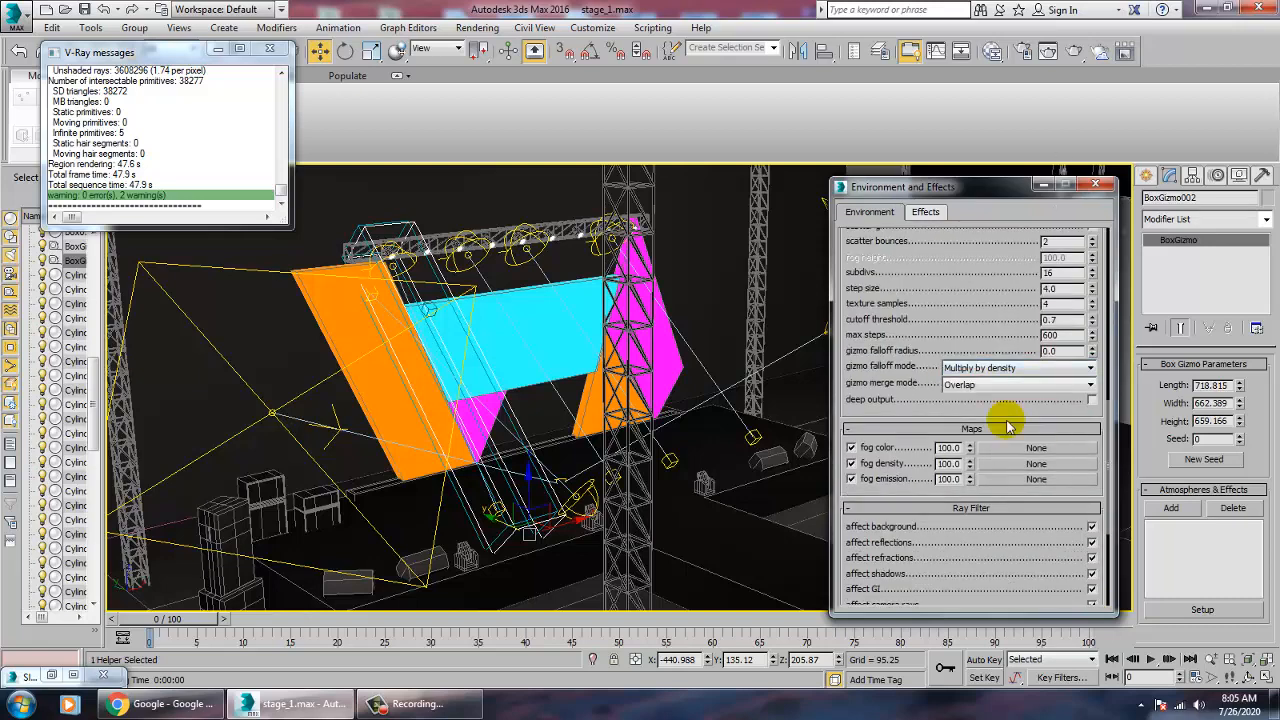
scroll(988, 296, down, 1)
scroll(988, 296, down, 3)
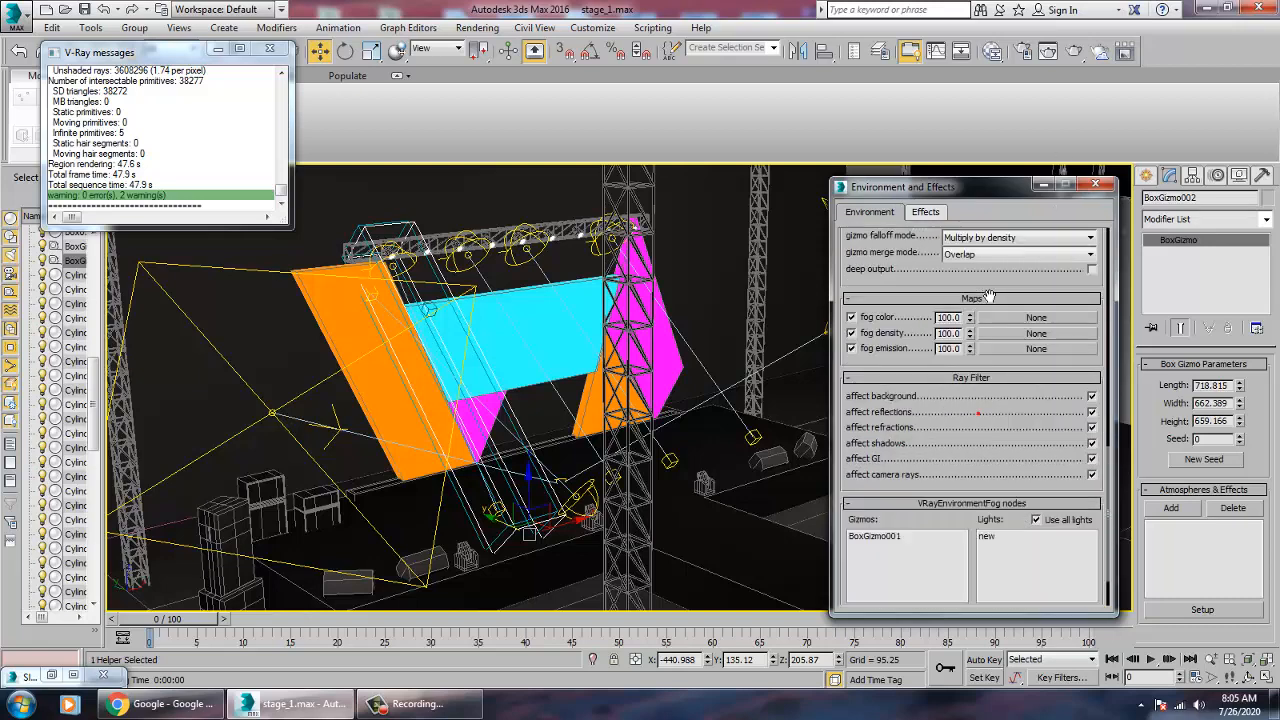
click(895, 537)
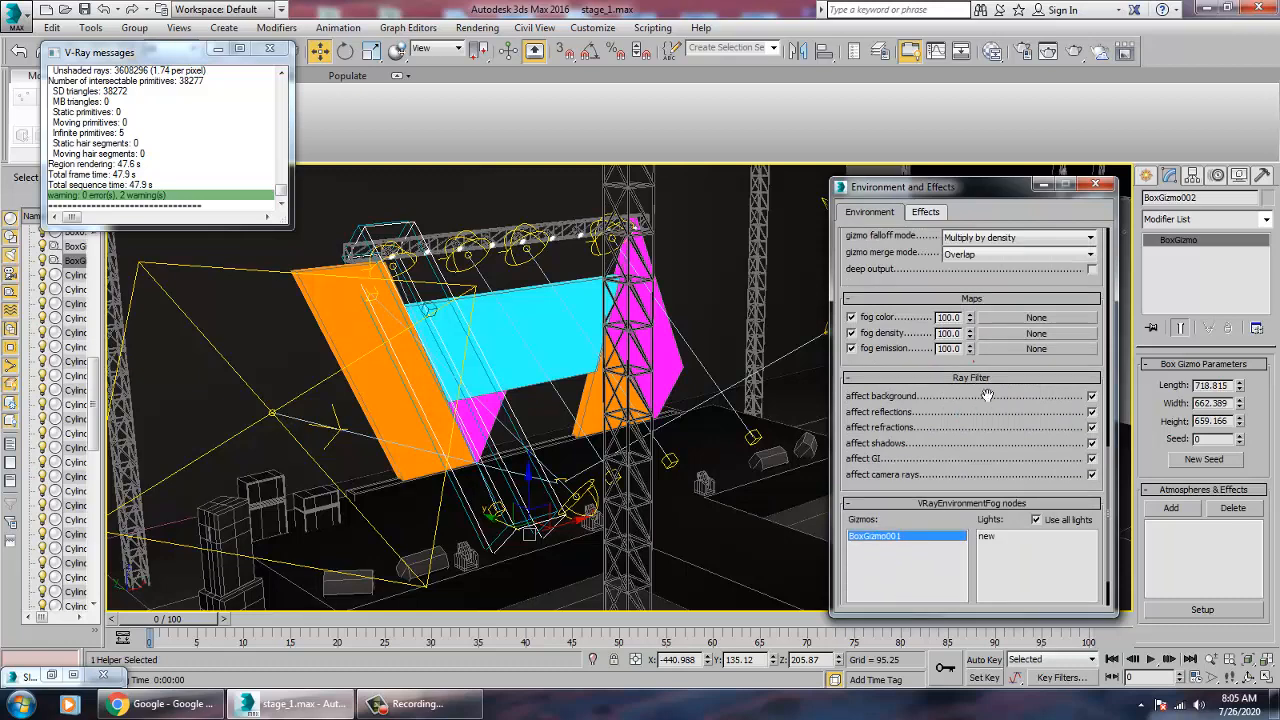
scroll(987, 396, up, 11)
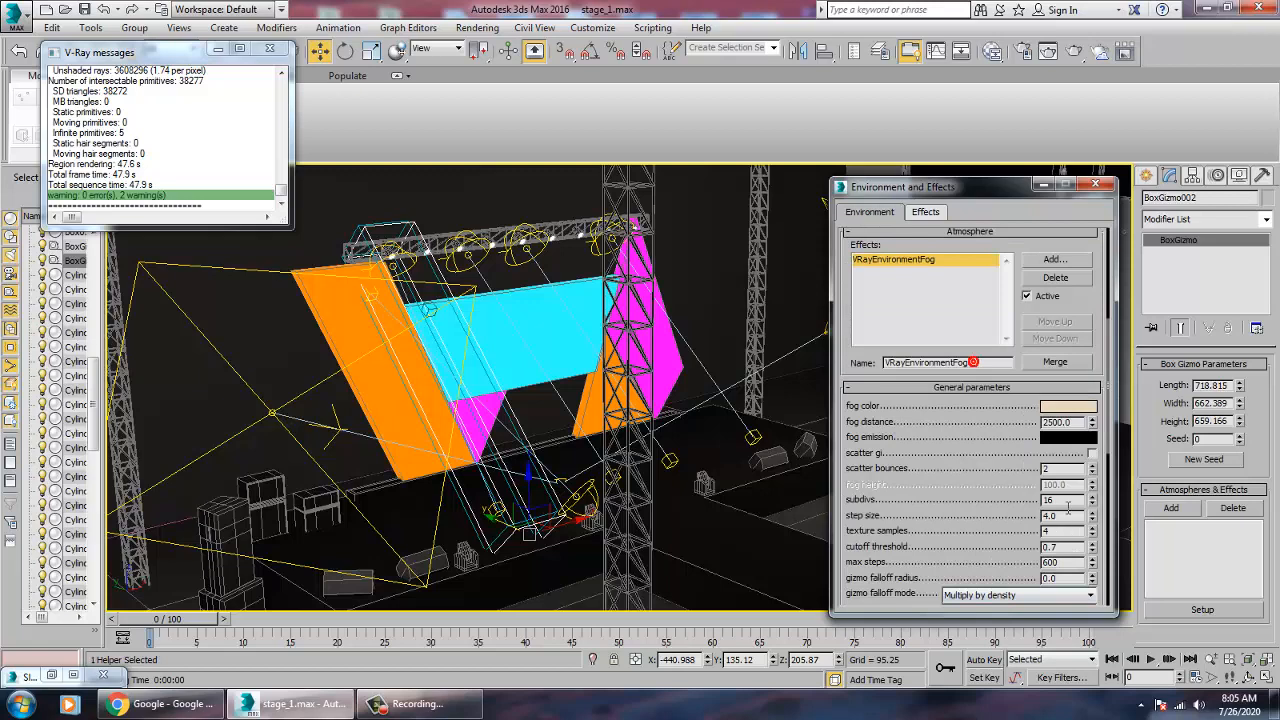
scroll(1055, 502, up, 1)
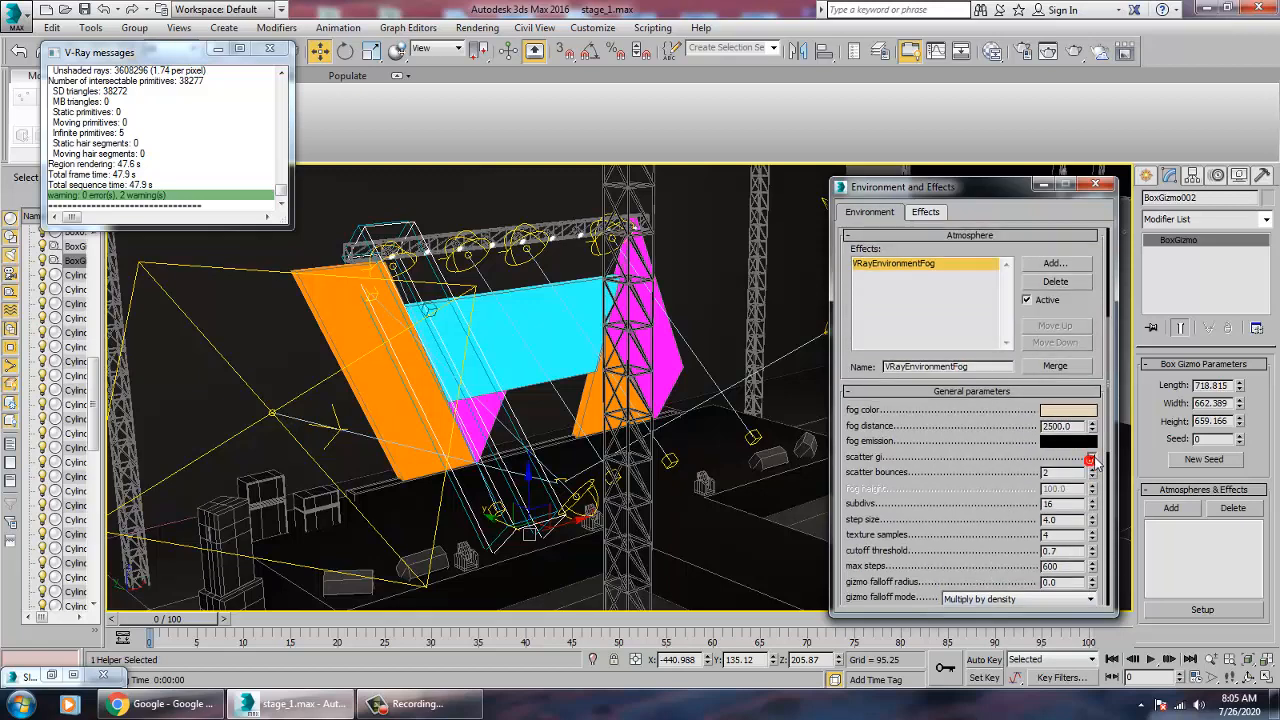
Step: Set the fog's cutoff threshold to 0.001, max steps to 1000 and step size to 5
click(1050, 426)
key(BackSpace)
double_click(1070, 567)
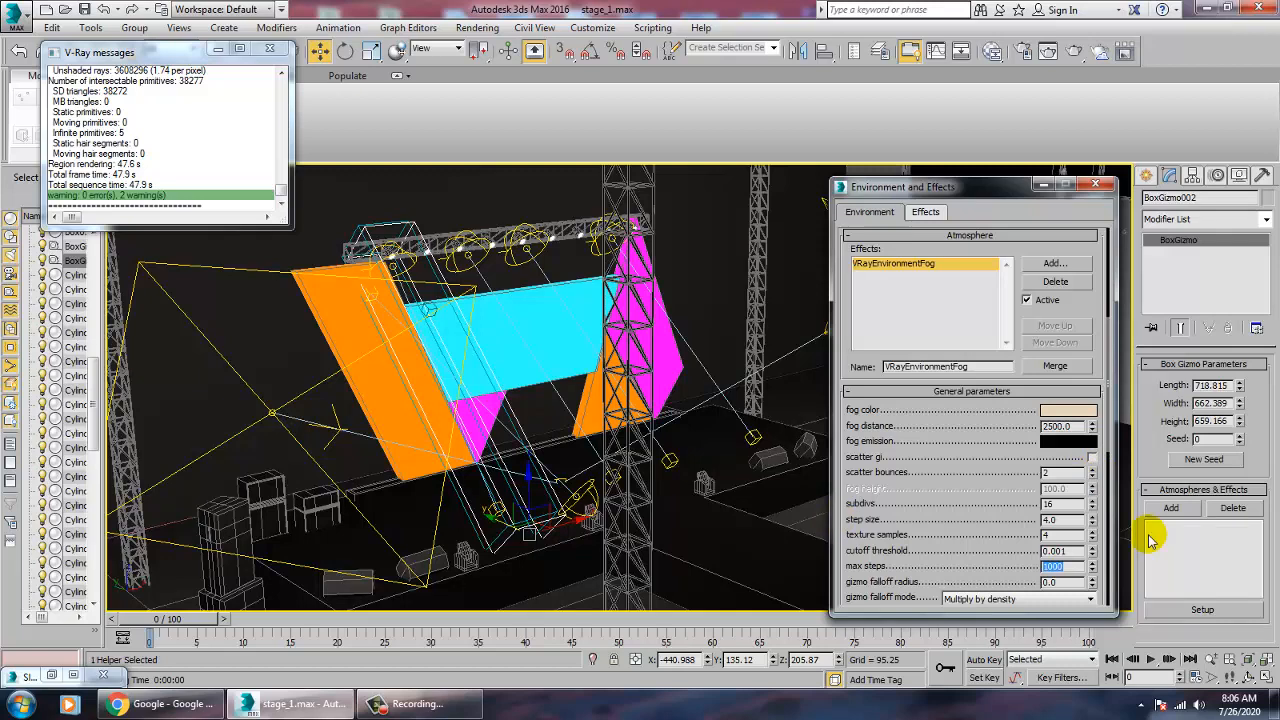
double_click(1055, 520)
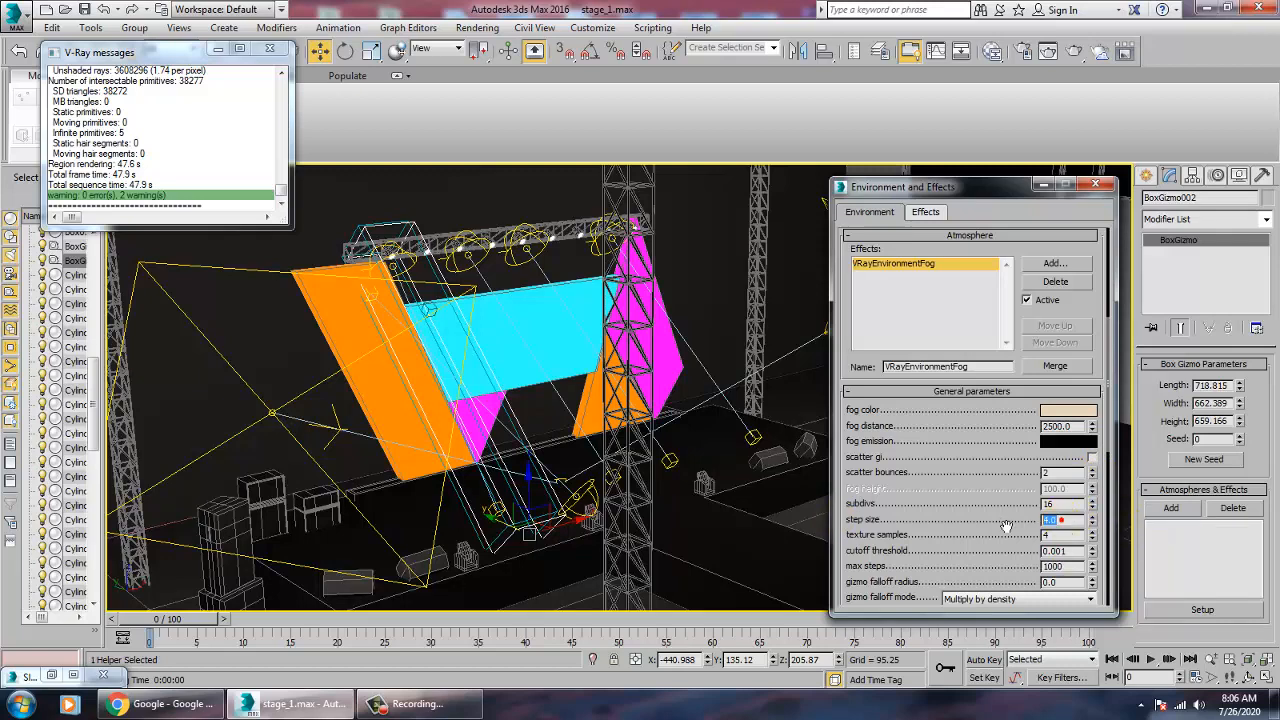
text(5)
key(Return)
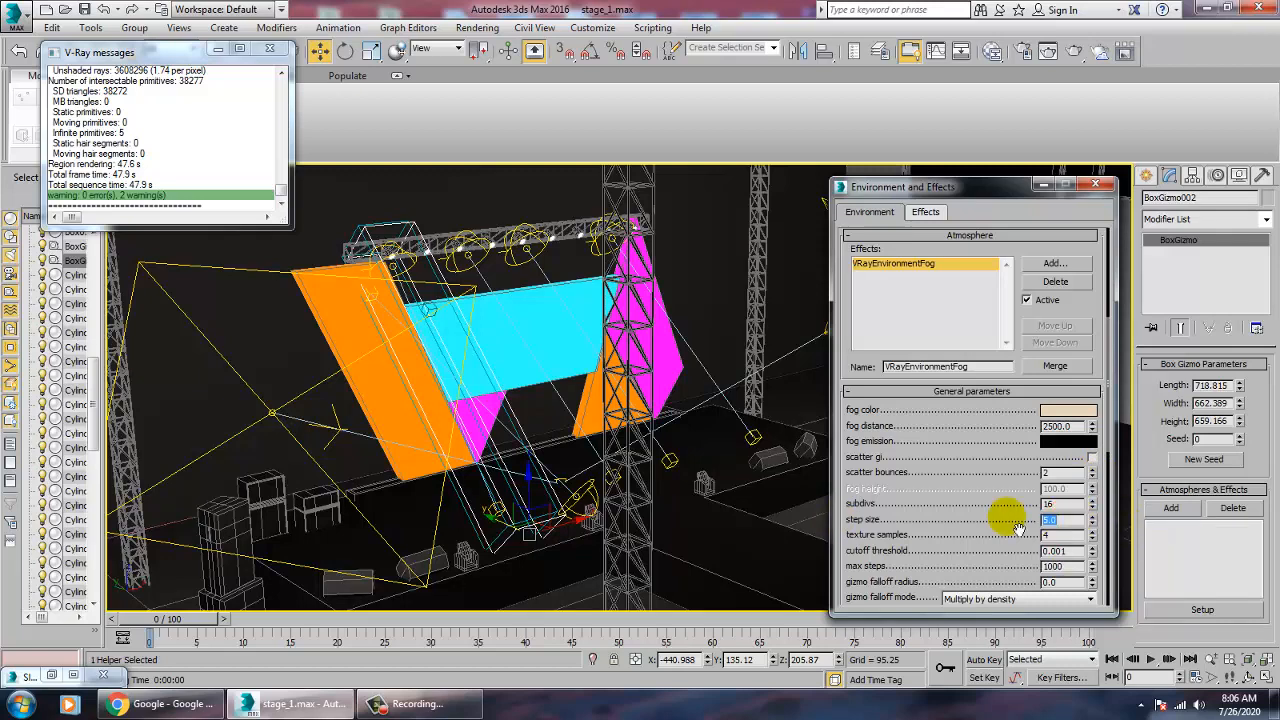
Step: Set the environment fog's subdivs to 24 and lighten its fog color to near white
click(1062, 504)
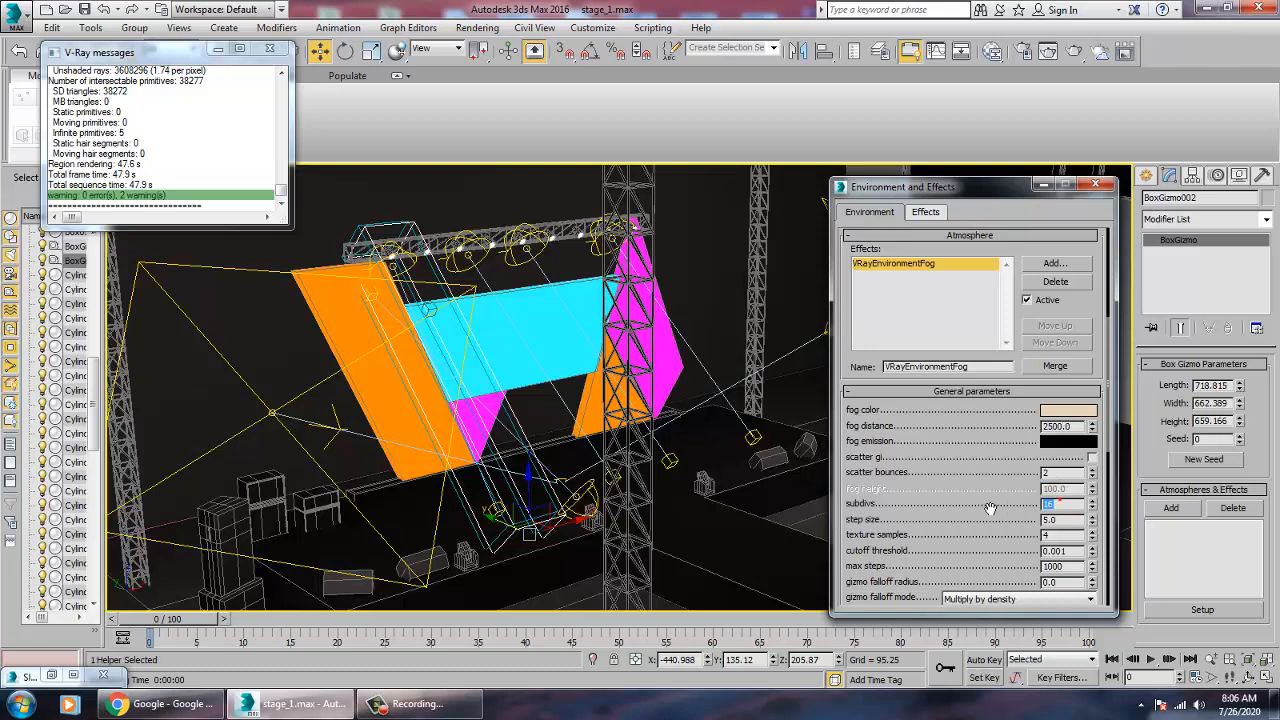
click(1063, 410)
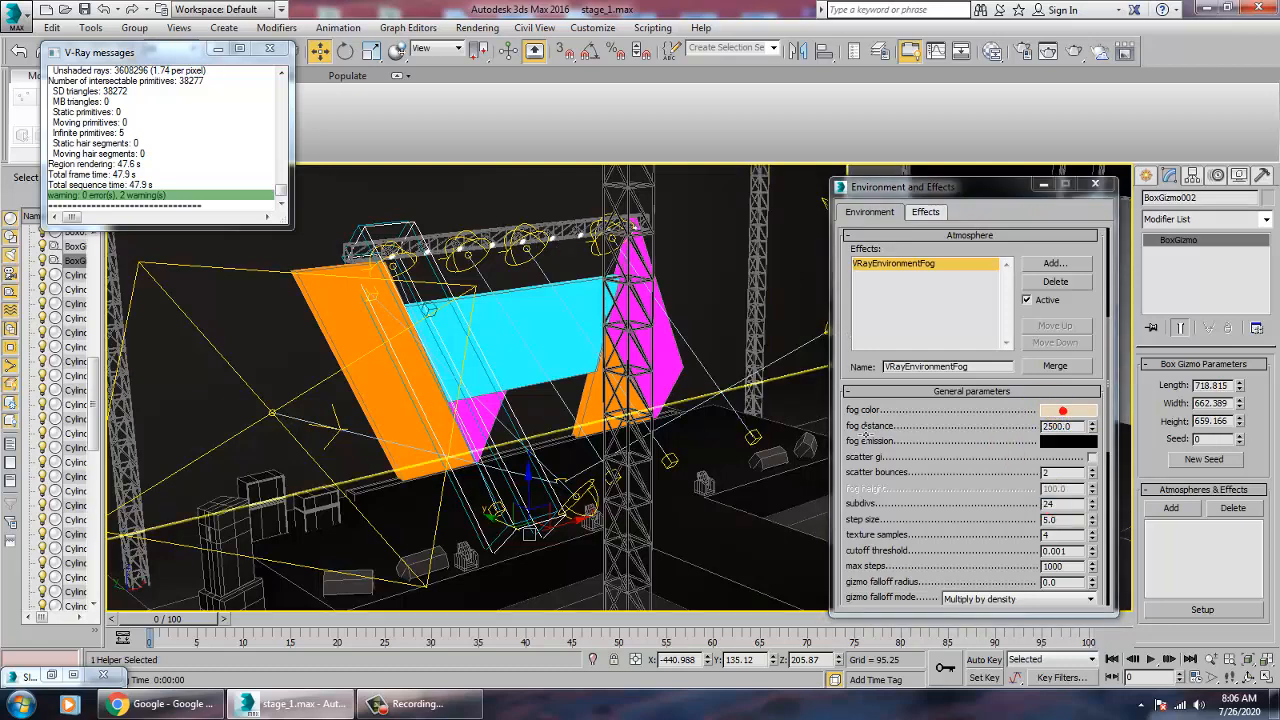
click(1060, 410)
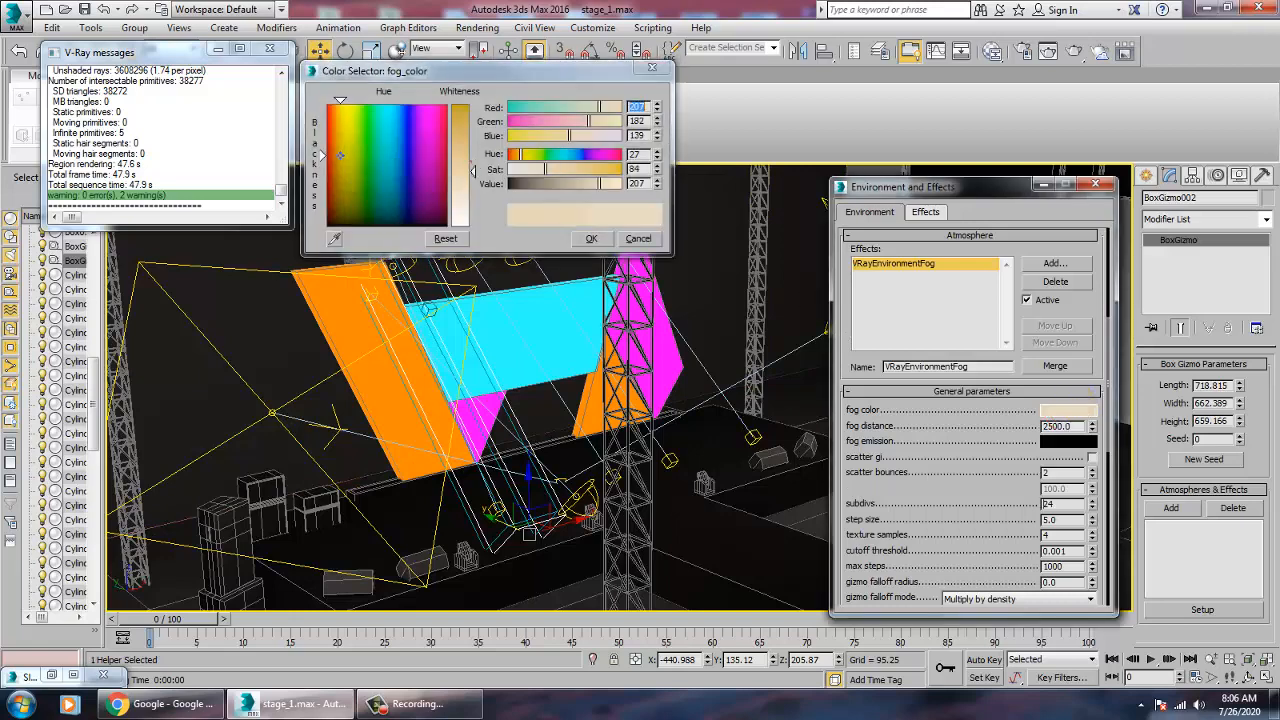
drag(472, 162, 473, 205)
click(590, 240)
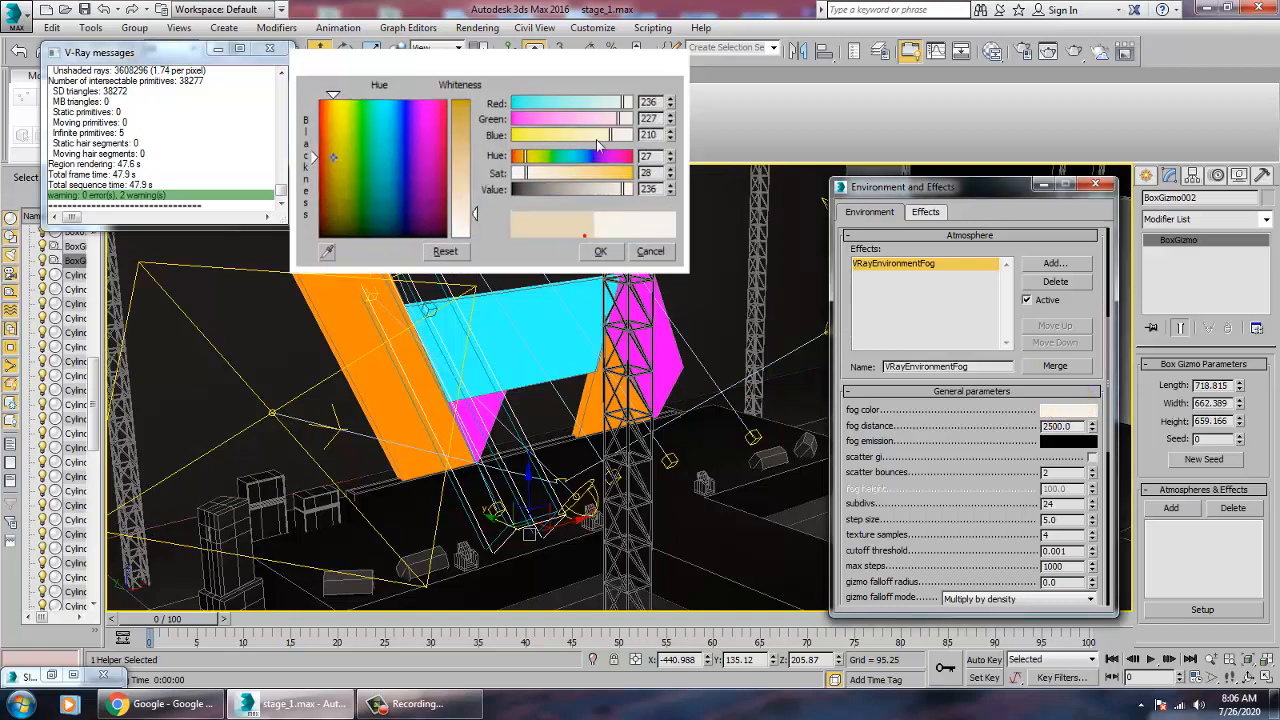
click(588, 246)
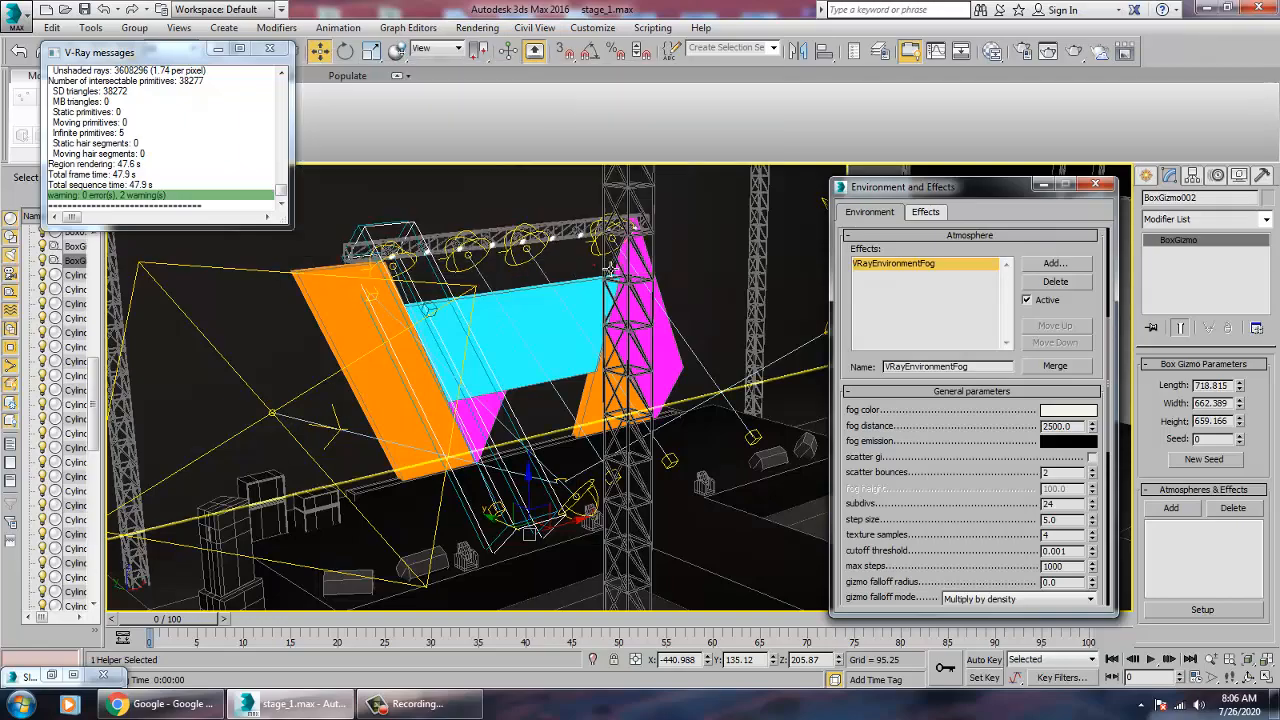
Step: Run a test render of the stage with the updated fog settings and close the frame buffer
click(482, 28)
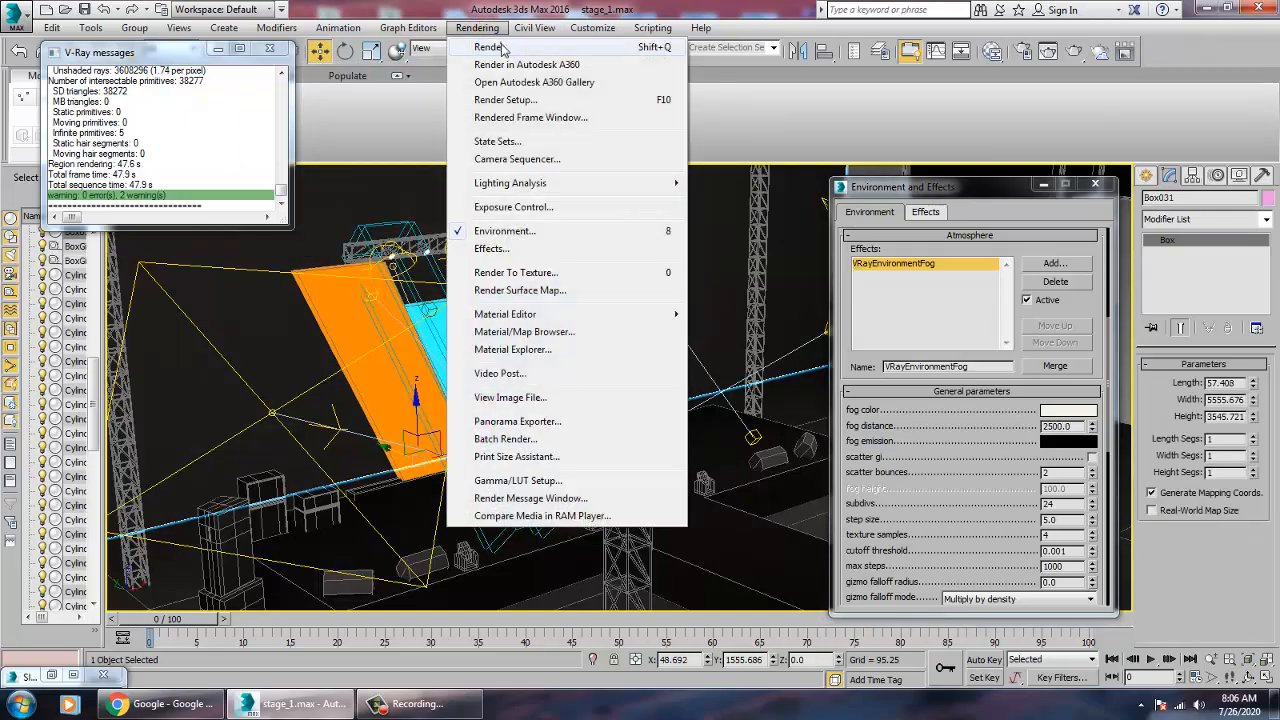
click(495, 44)
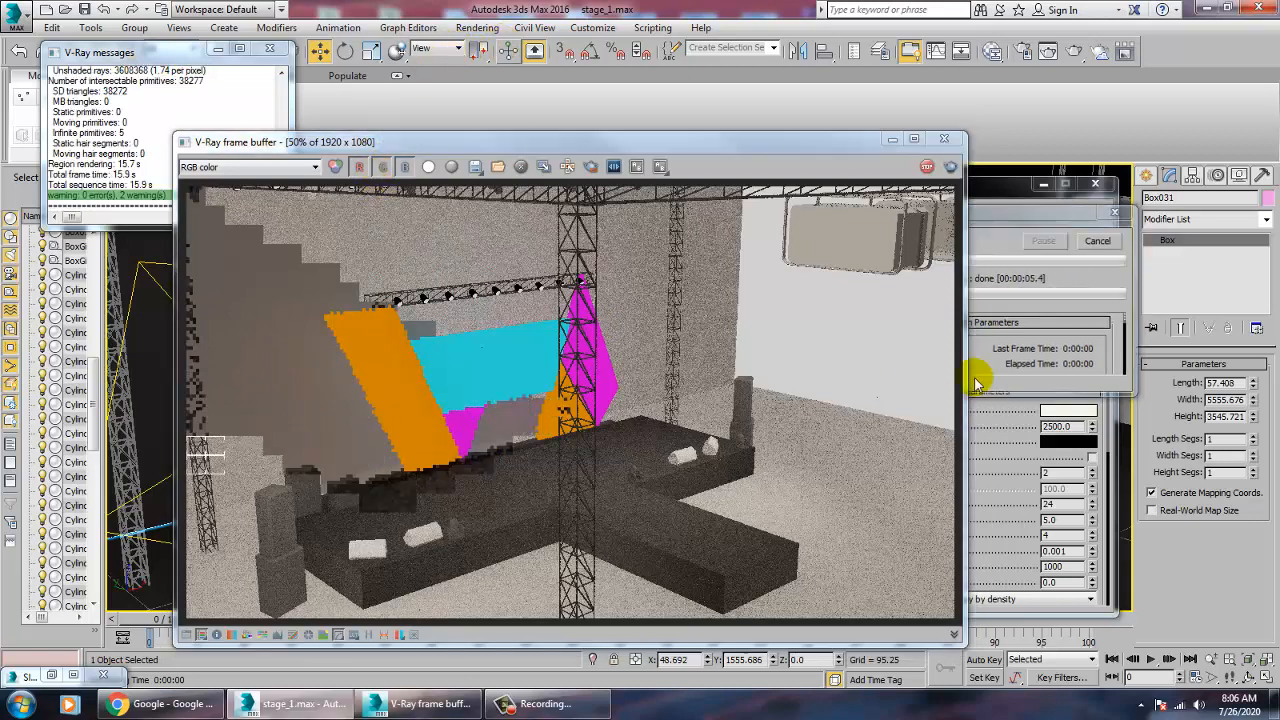
click(944, 139)
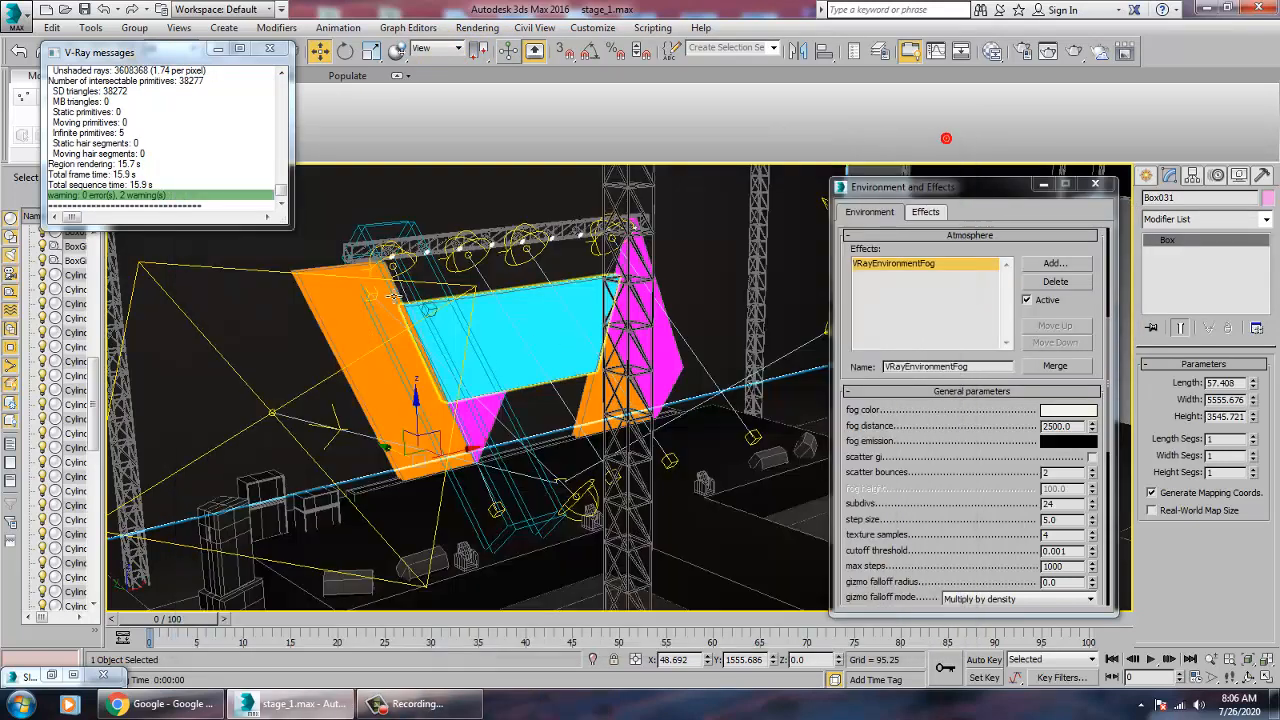
Step: Inspect both box gizmos around the truss light's beam for assigned atmosphere effects, and review the fog's ray filter and nodes settings
click(421, 237)
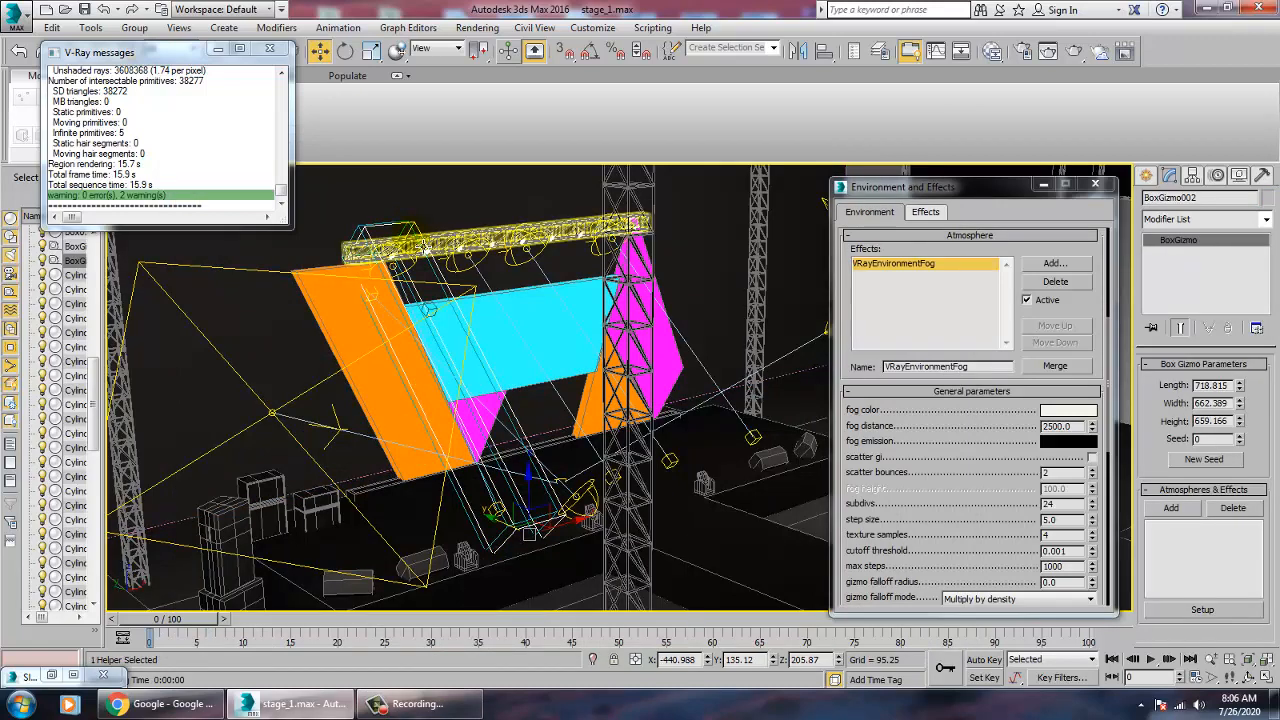
click(424, 245)
click(422, 238)
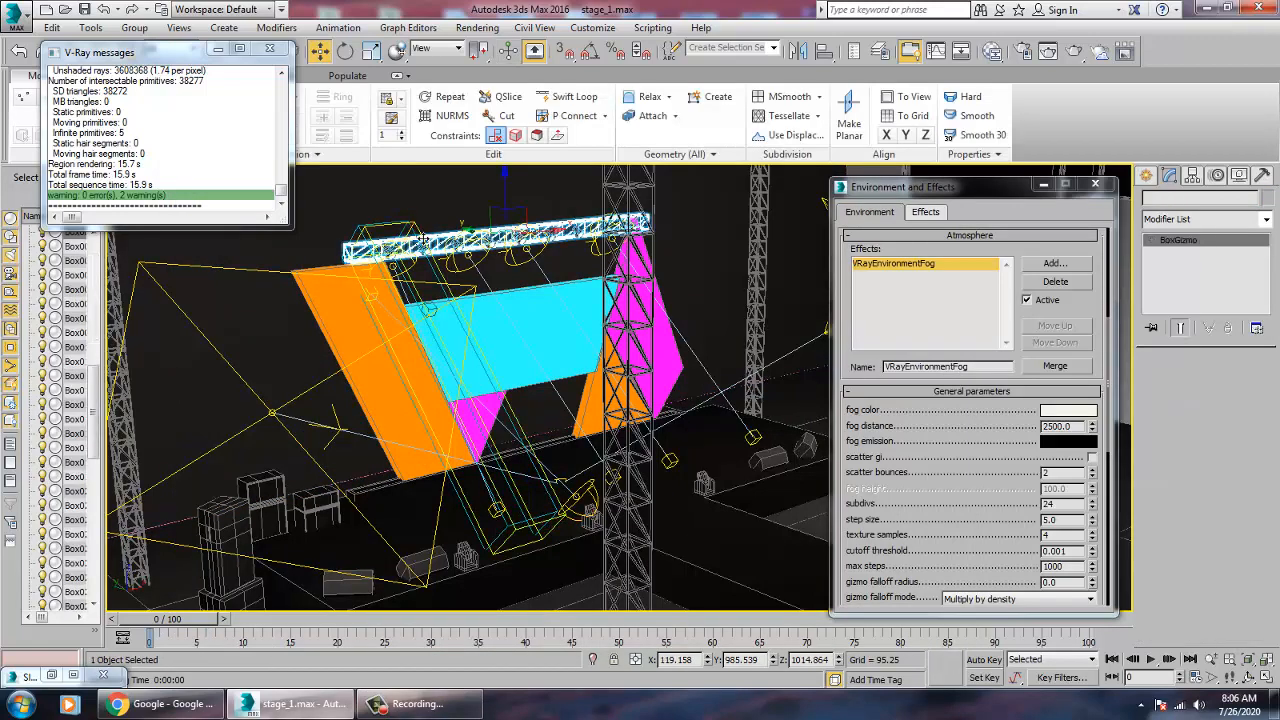
click(423, 242)
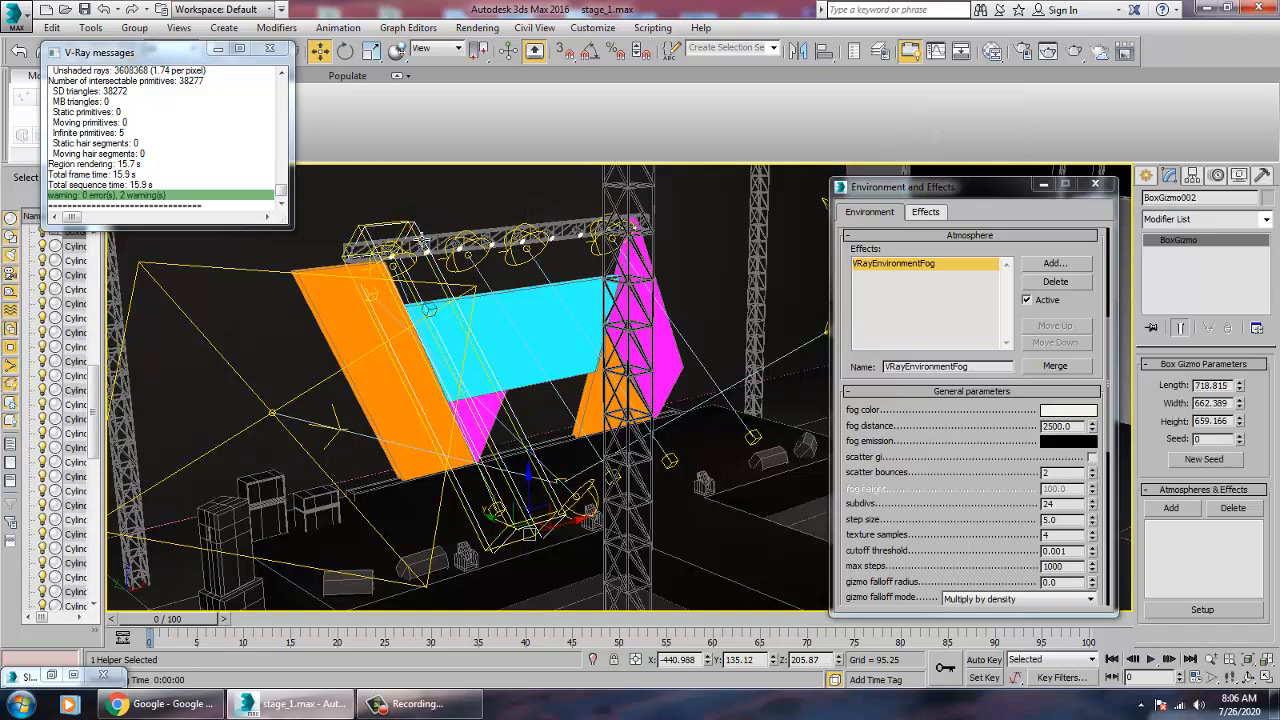
click(423, 242)
click(425, 241)
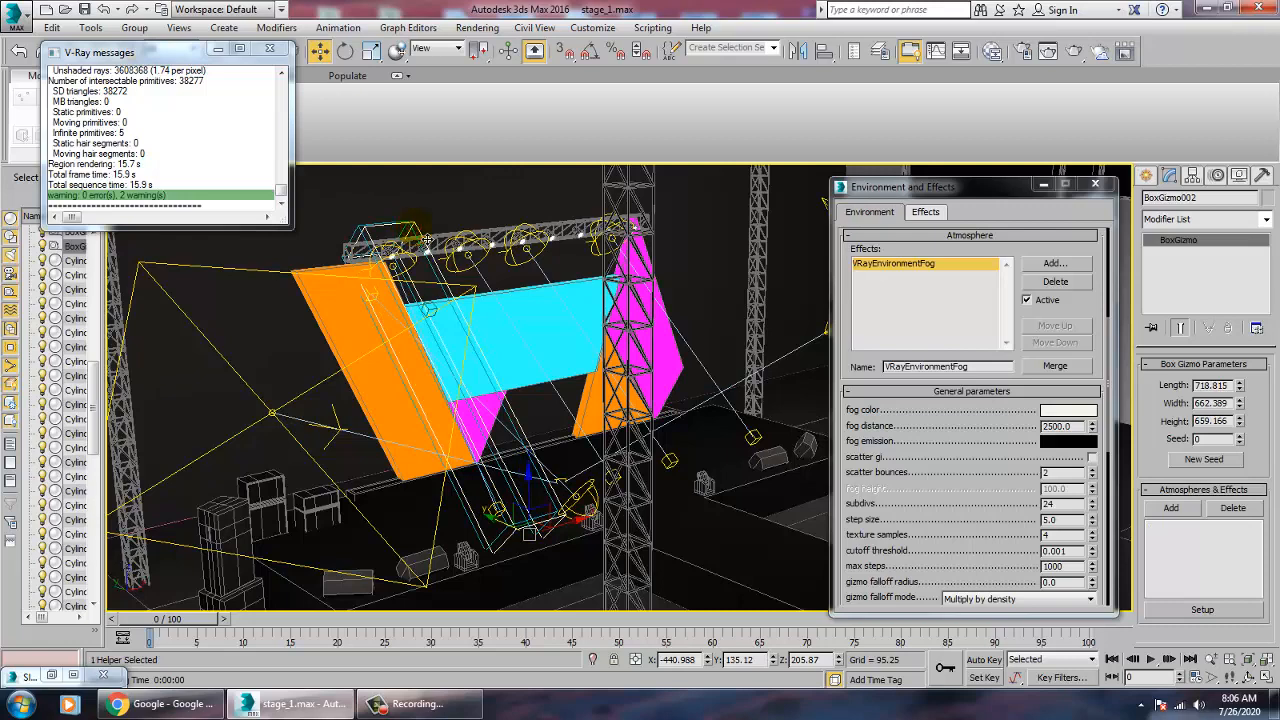
click(370, 242)
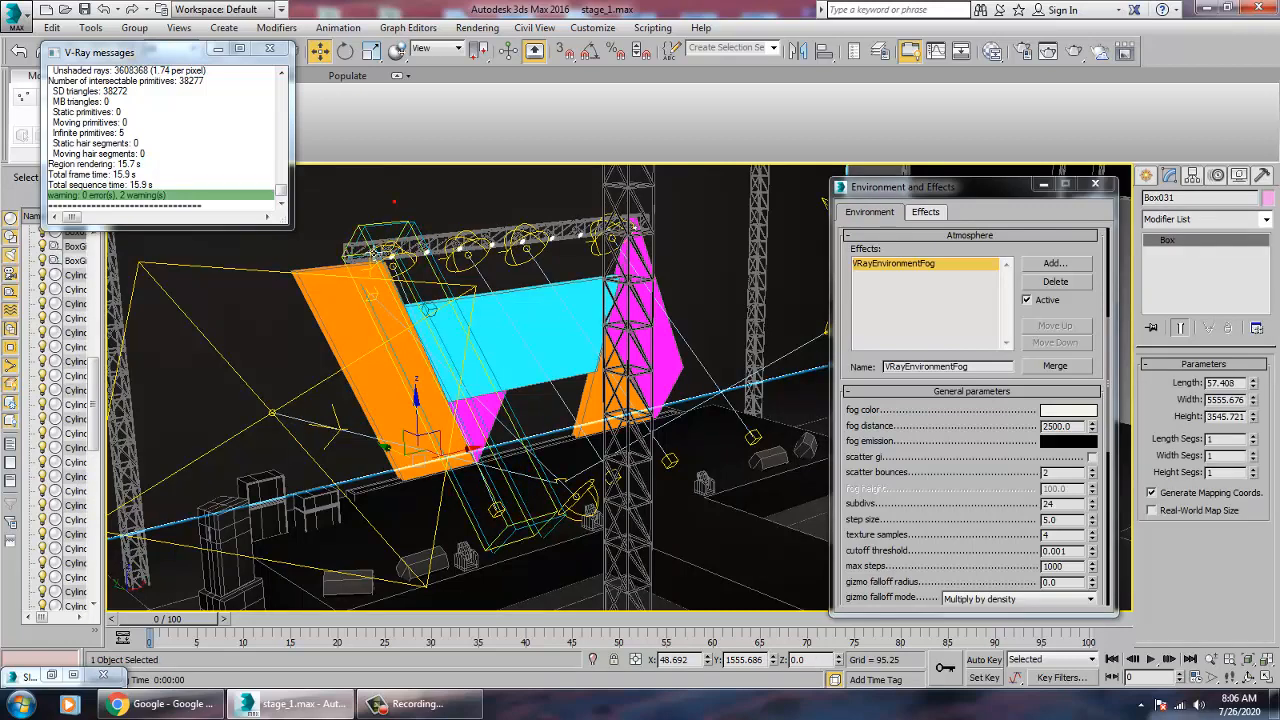
click(374, 244)
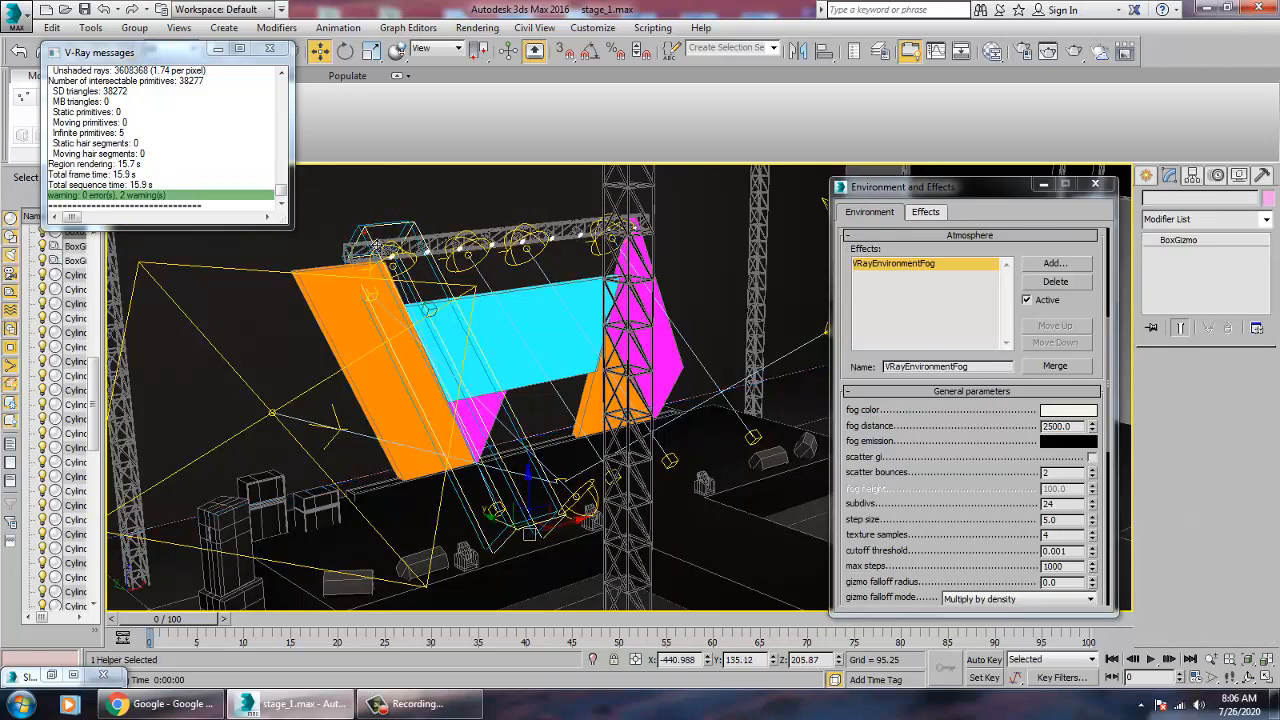
drag(1003, 518, 973, 108)
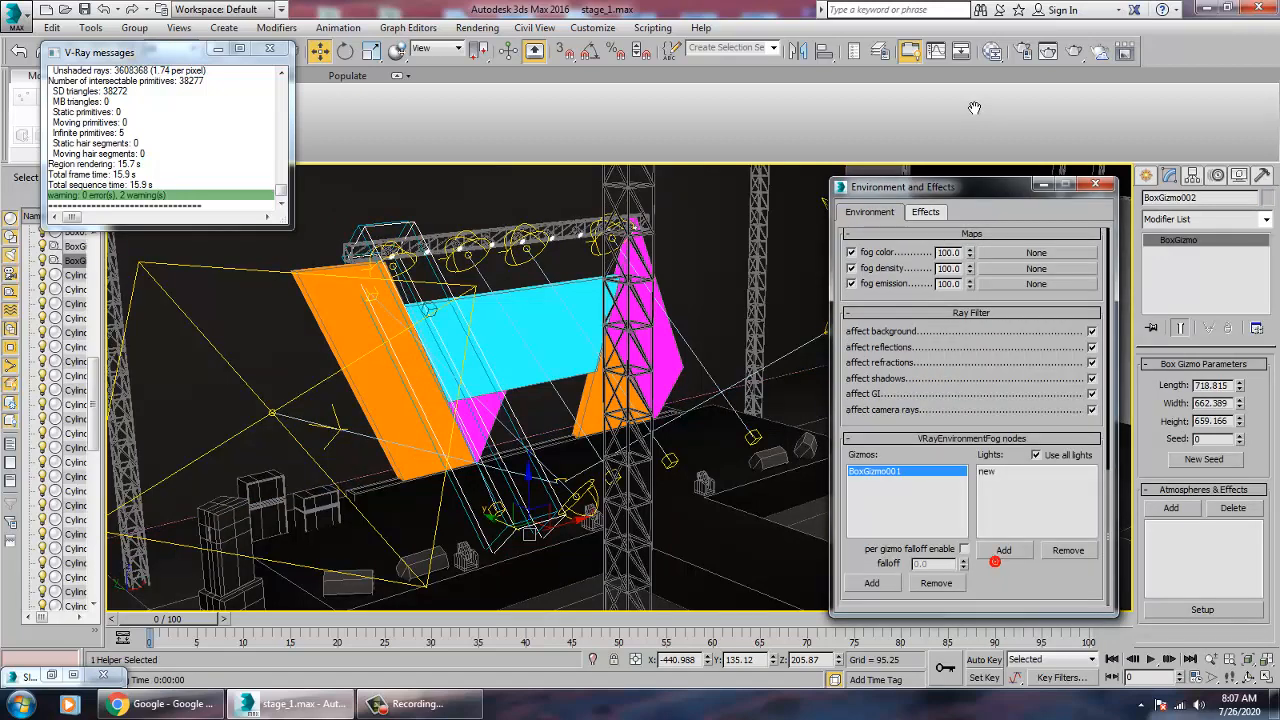
click(368, 234)
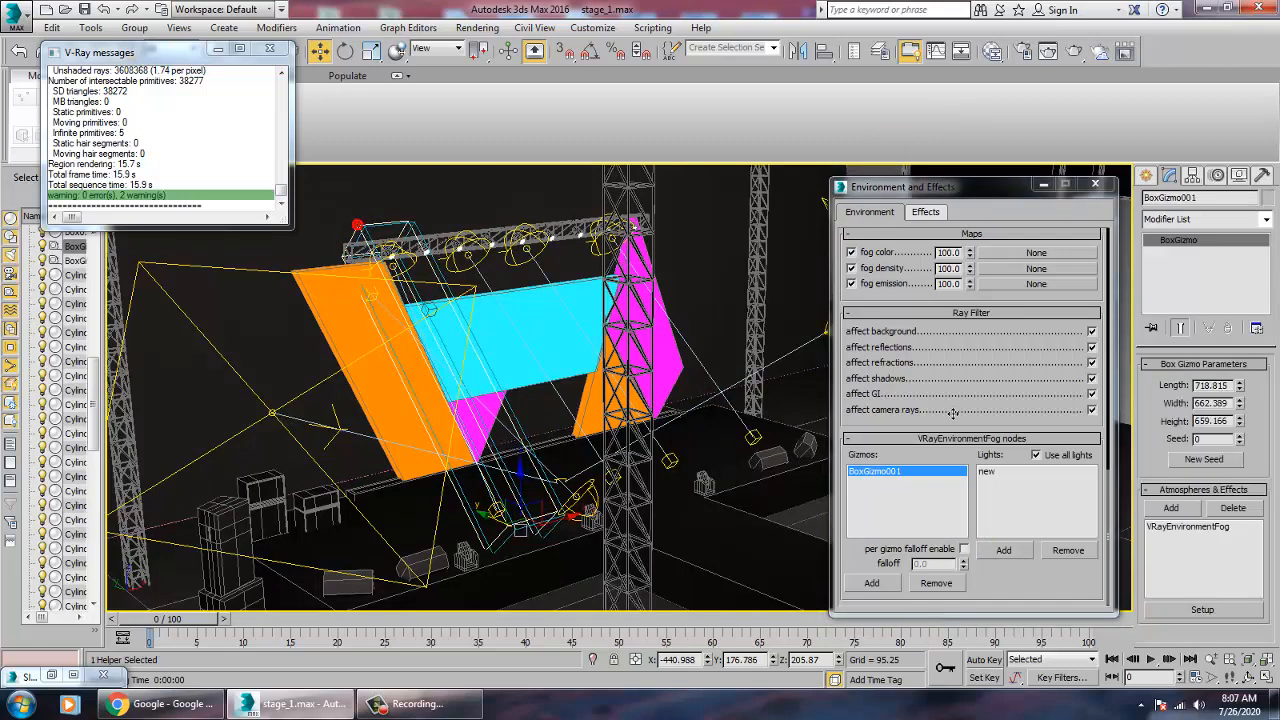
Step: Turn off the fog's affect GI and affect camera rays options, and move BoxGizmo002 about 139 units along X
click(1091, 393)
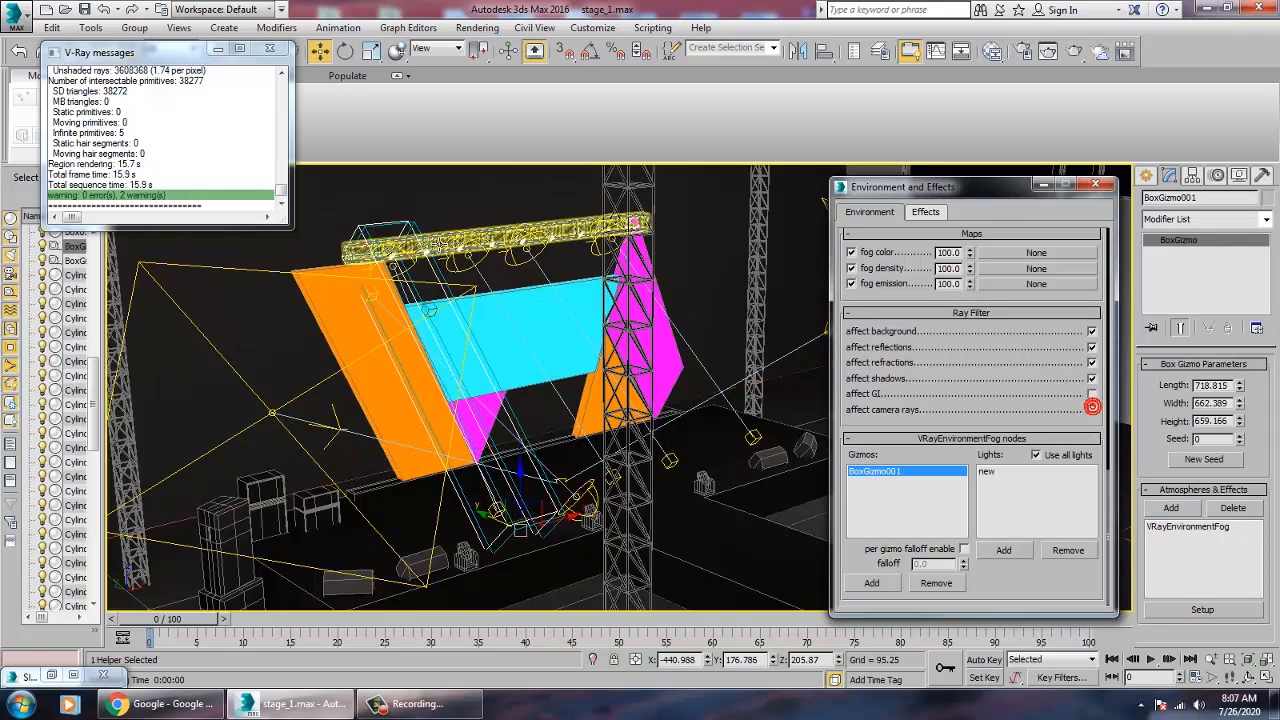
click(428, 237)
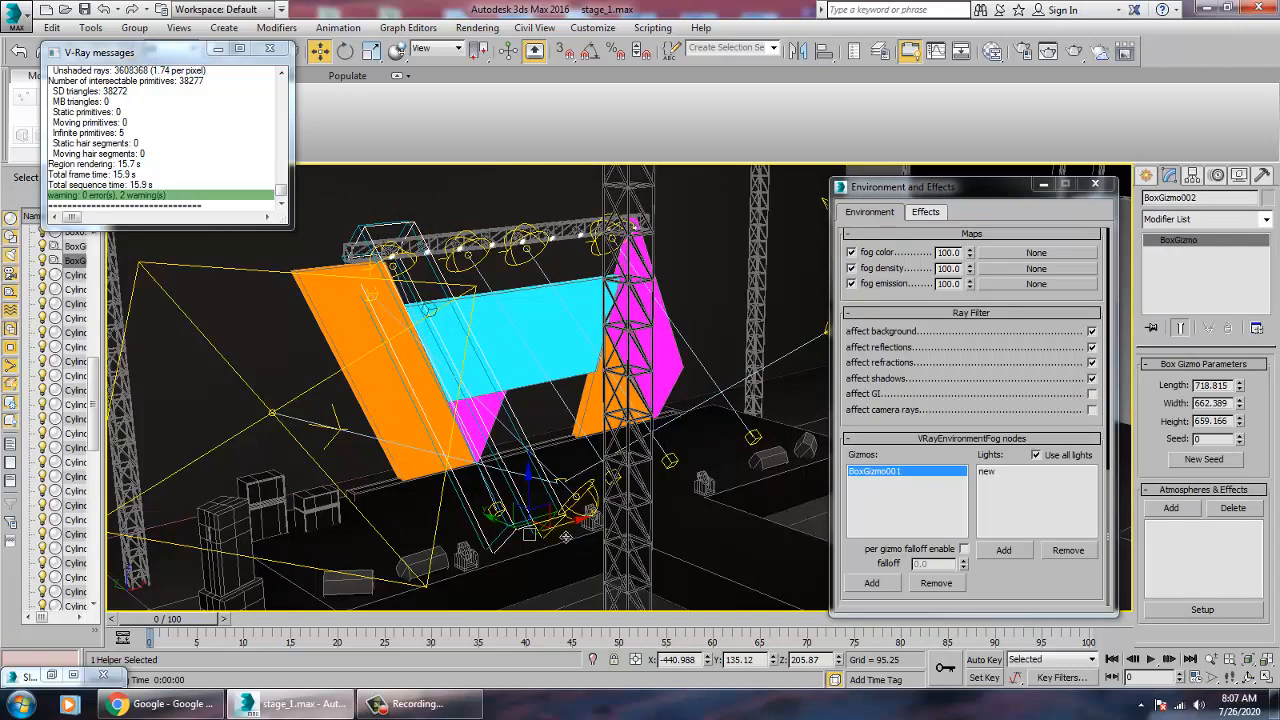
drag(587, 534, 603, 532)
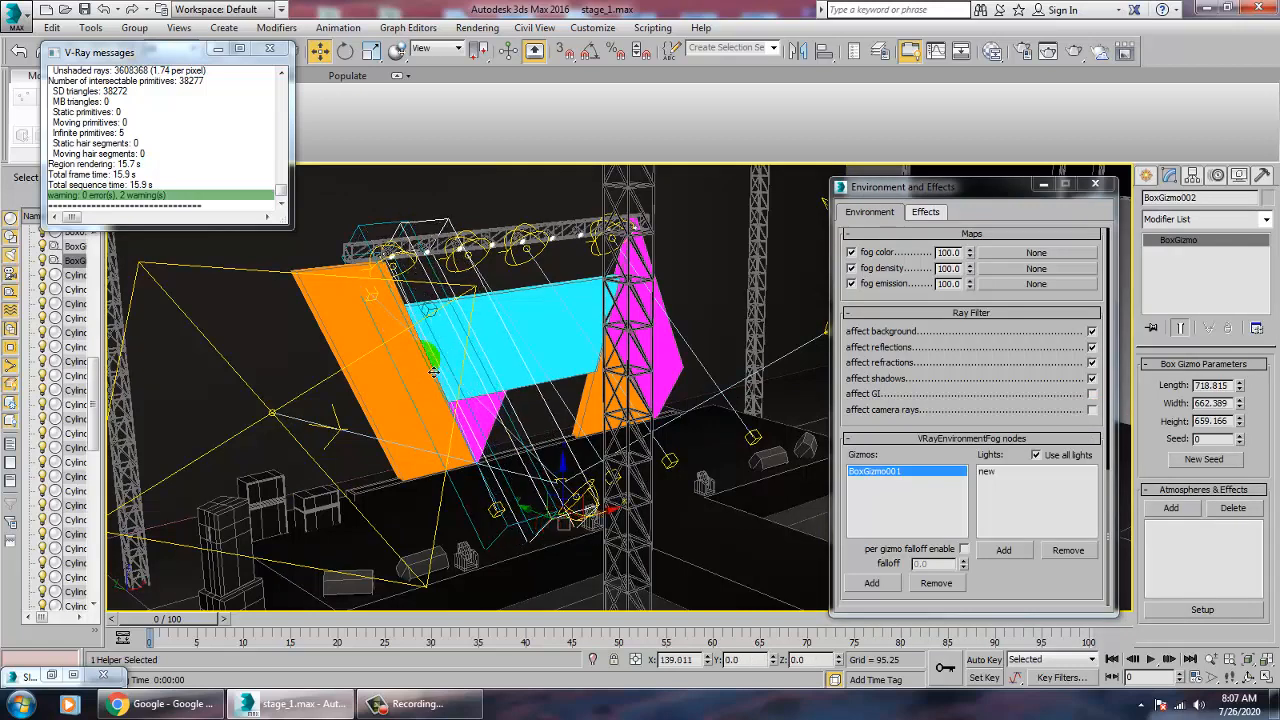
Step: Toggle affect GI and affect camera rays on with BoxGizmo001 selected and off with BoxGizmo002 selected, comparing the ray filter between the gizmos
click(388, 233)
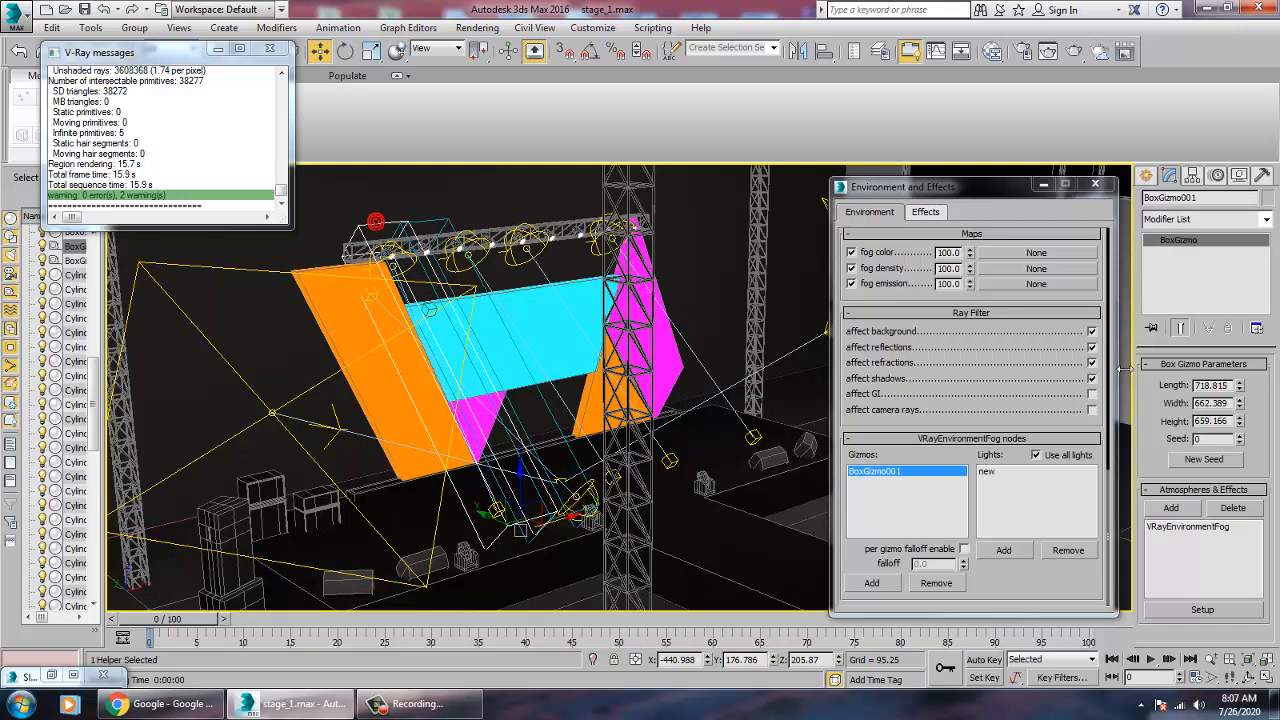
click(1091, 394)
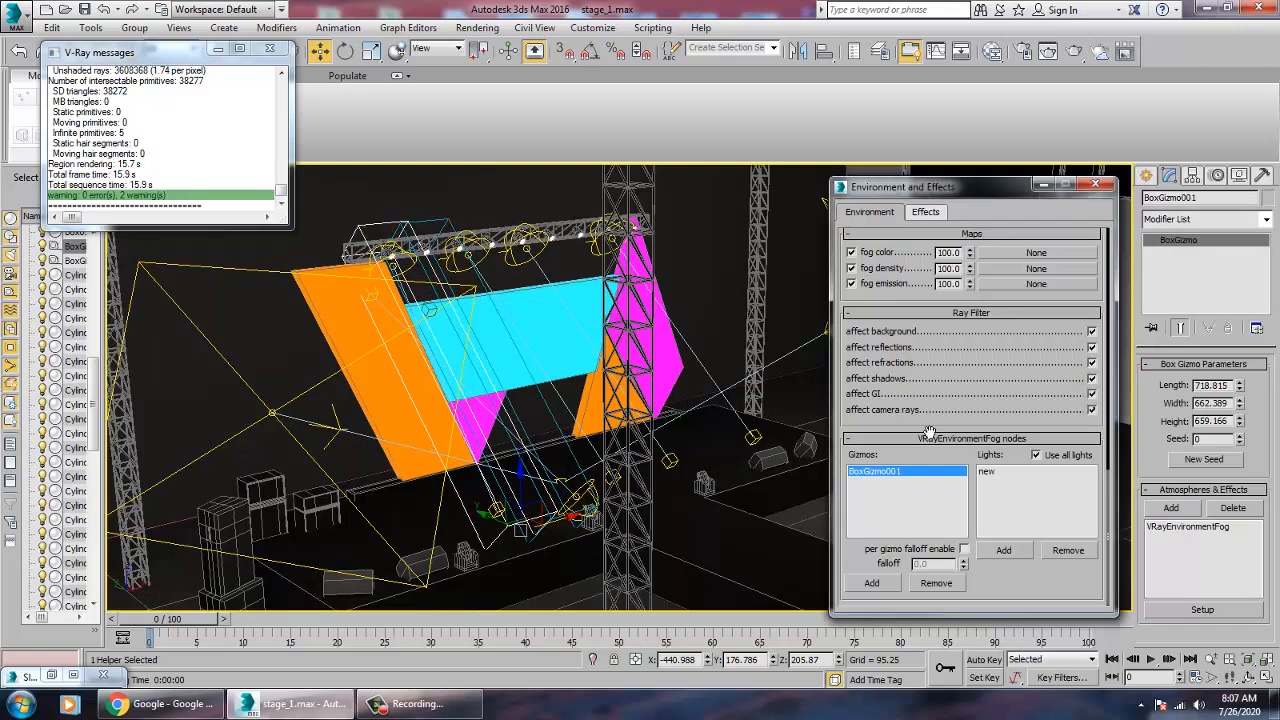
click(445, 230)
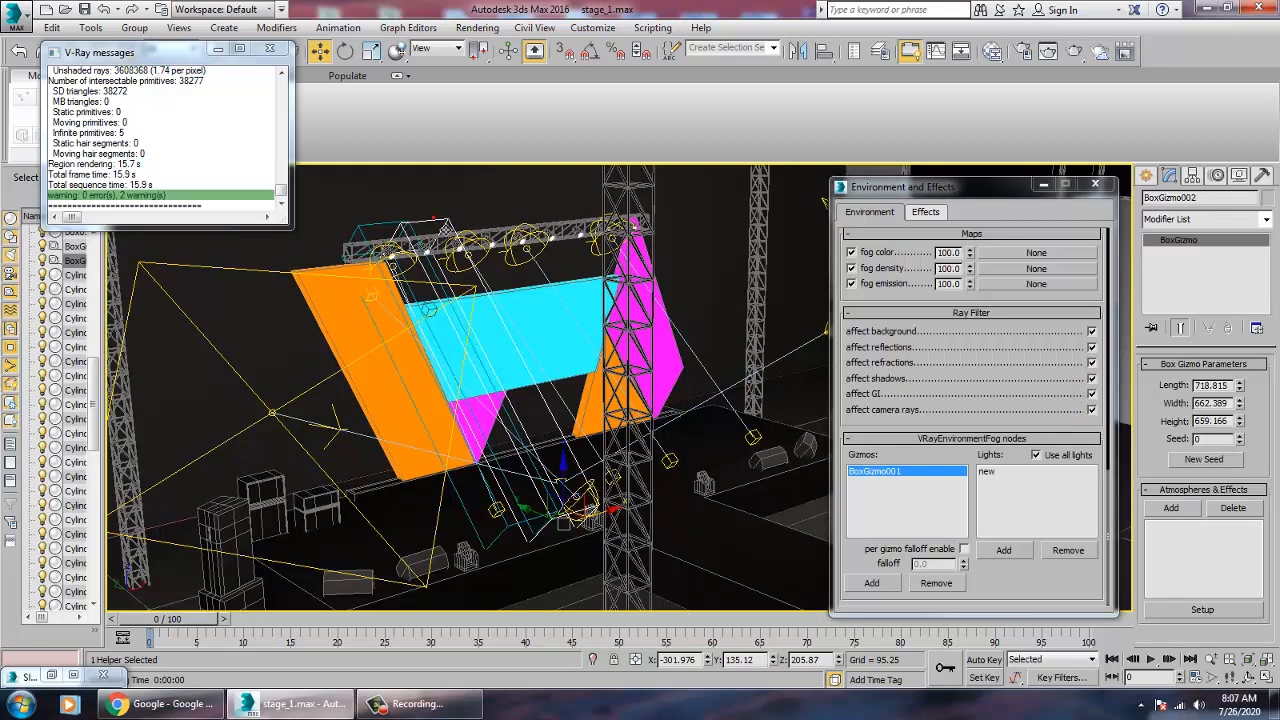
click(1091, 410)
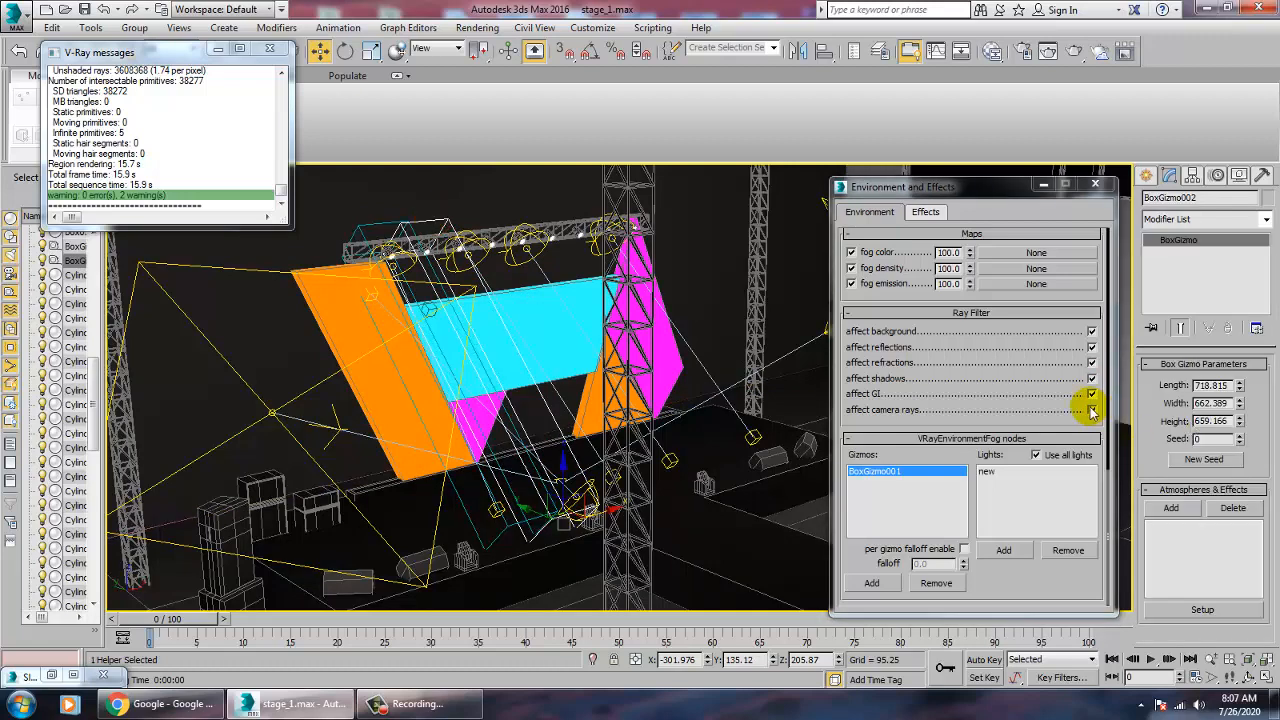
click(1092, 394)
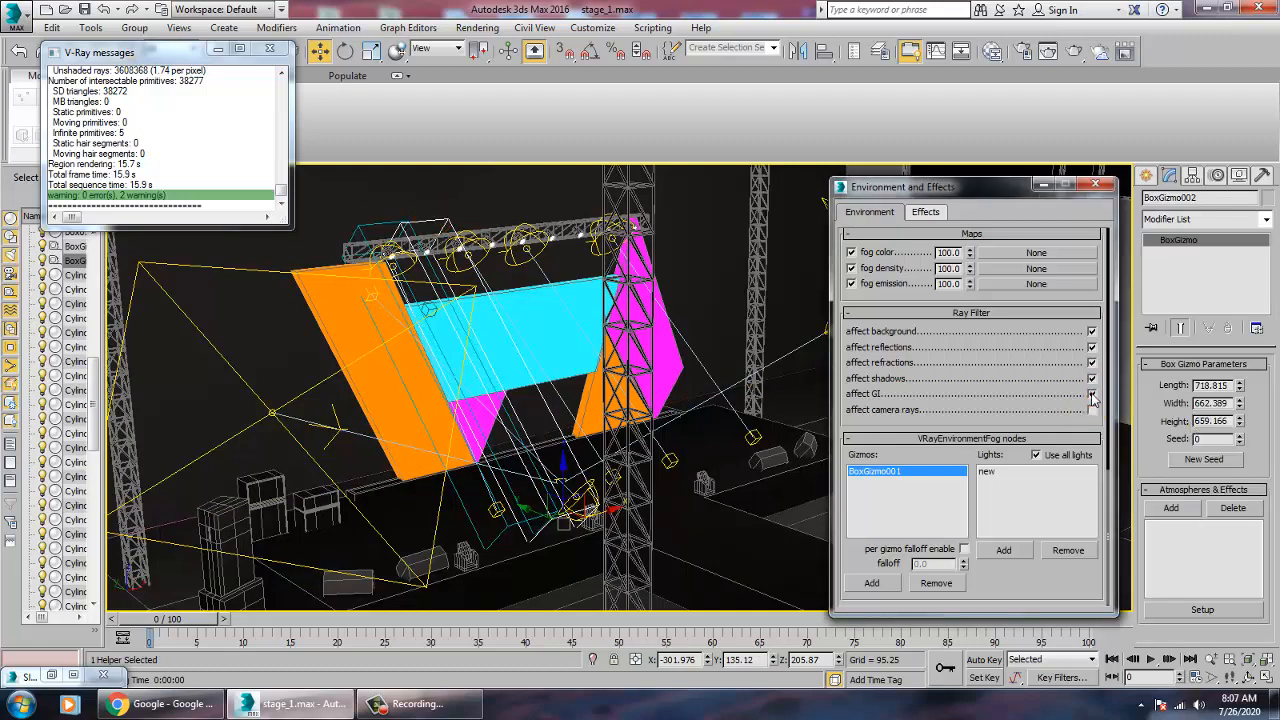
Step: Delete BoxGizmo002 and replace it with one new copy of BoxGizmo001, shifted about 10 units along X
click(704, 427)
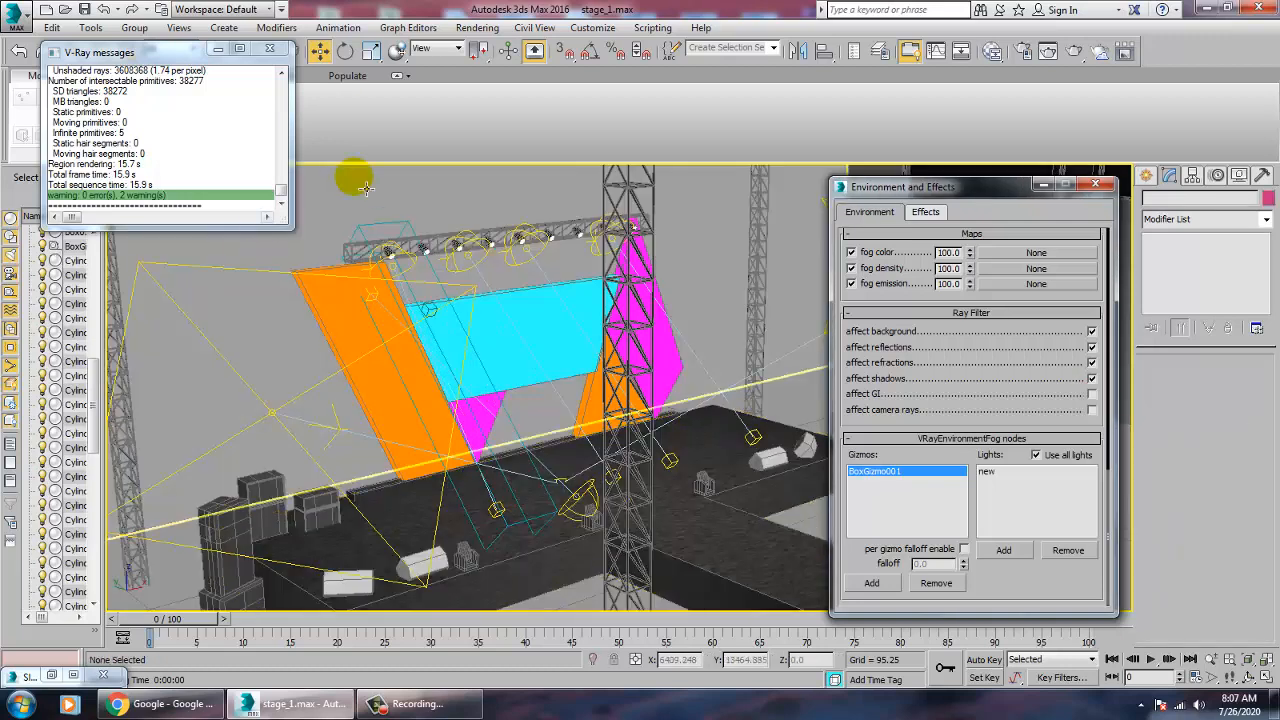
click(403, 234)
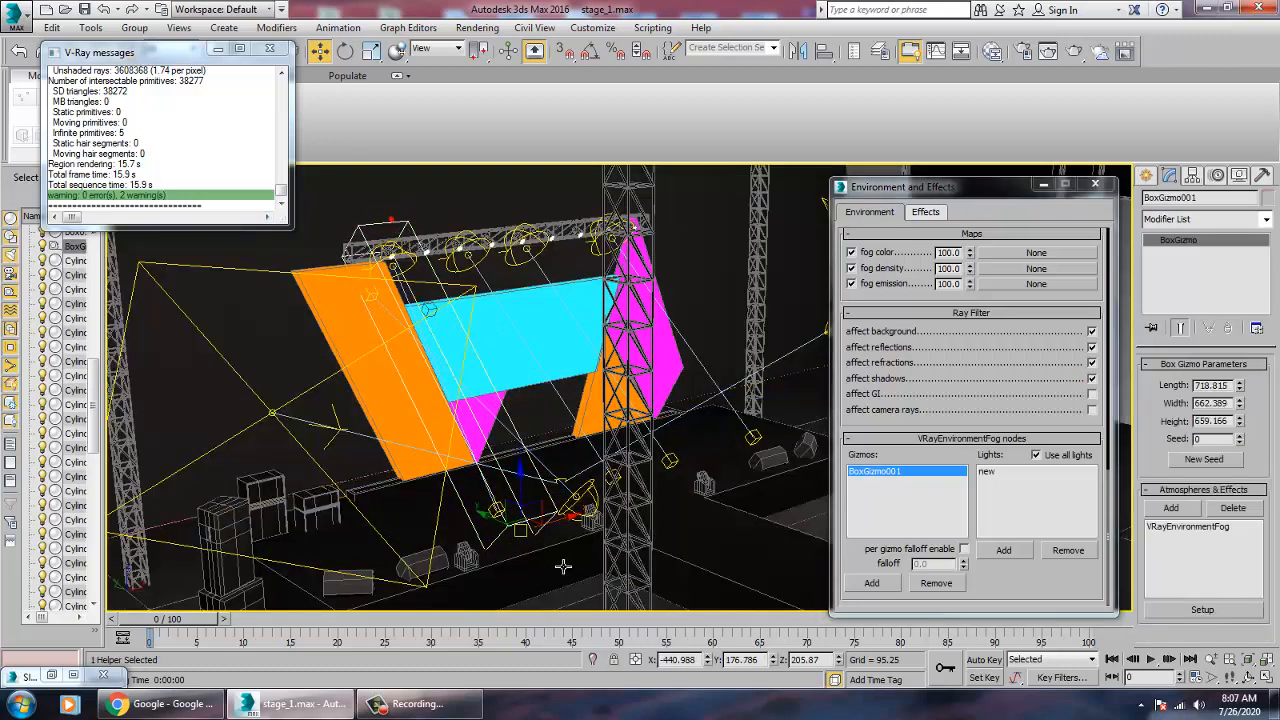
shift+drag(553, 519, 565, 528)
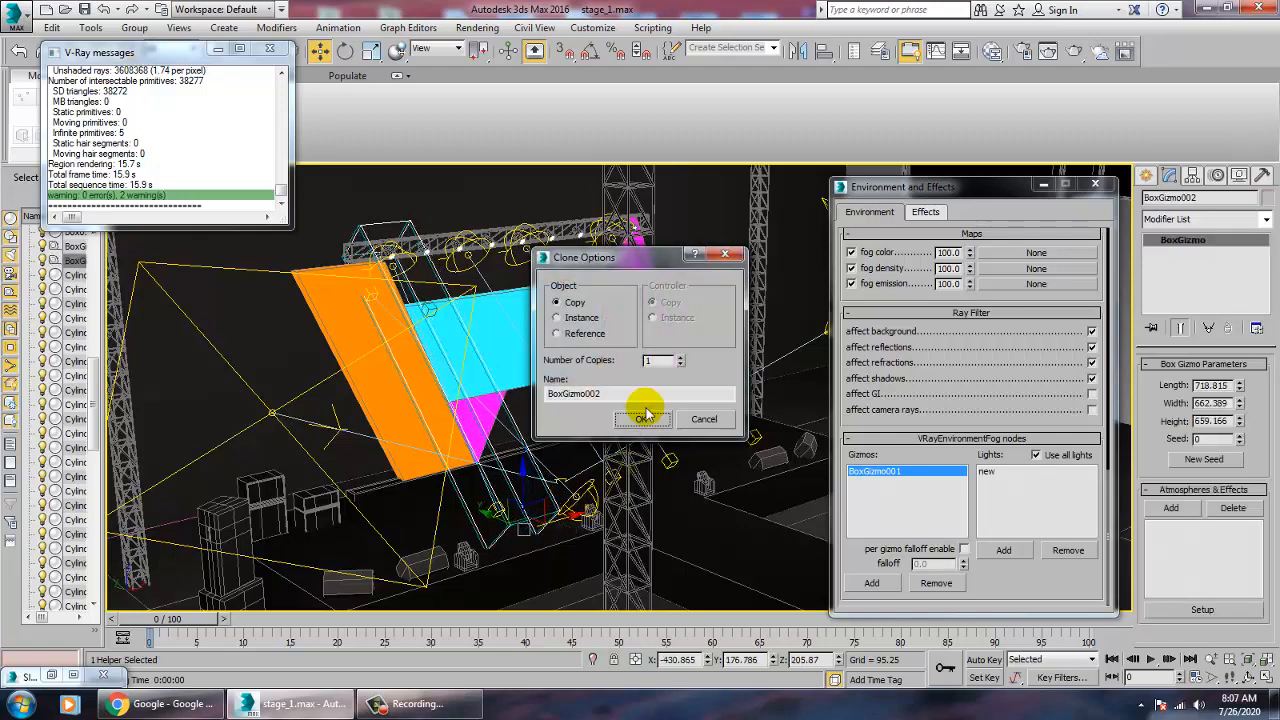
click(641, 421)
Step: Turn the fog's affect GI and affect camera rays options back on and check the stage with a test render
click(1091, 393)
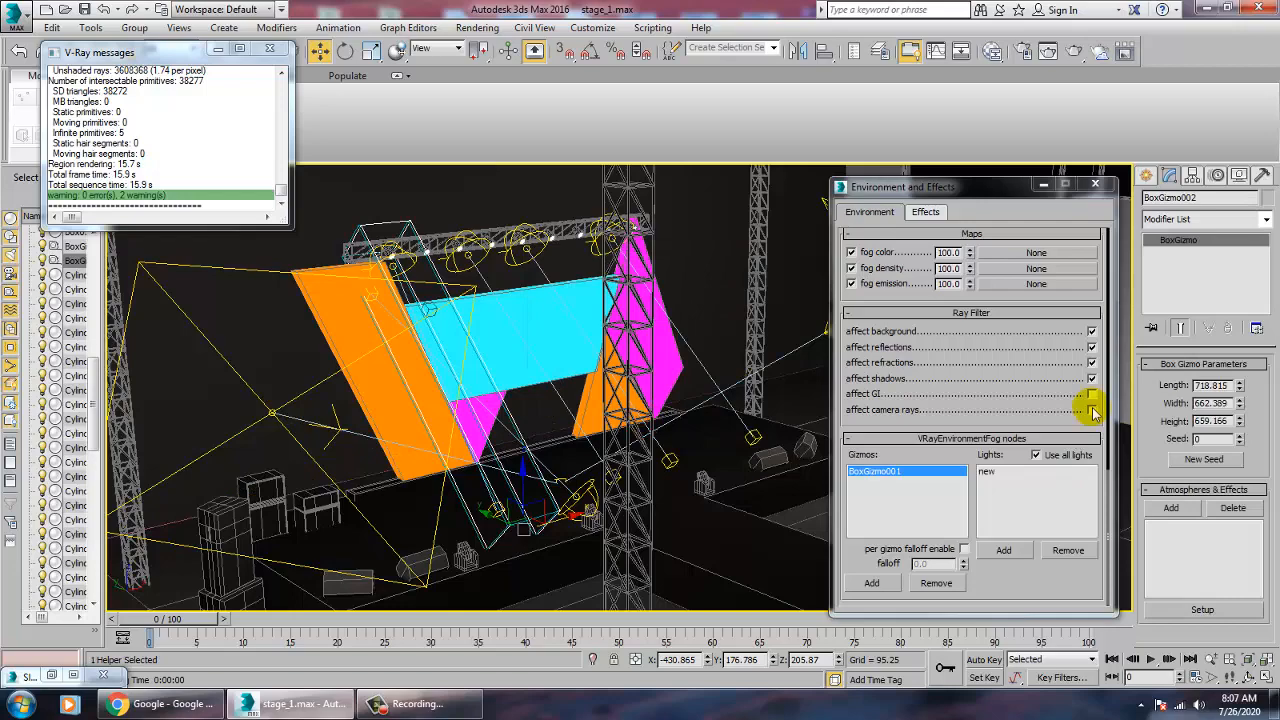
click(490, 27)
click(495, 41)
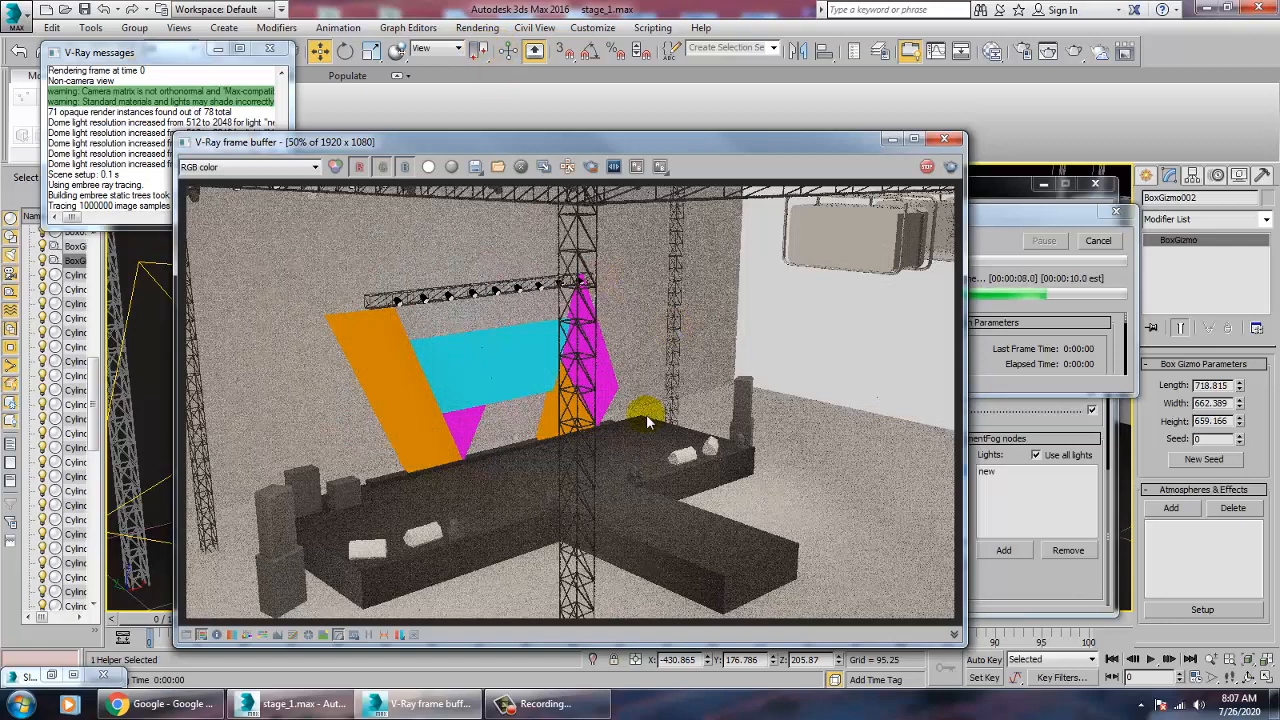
click(944, 138)
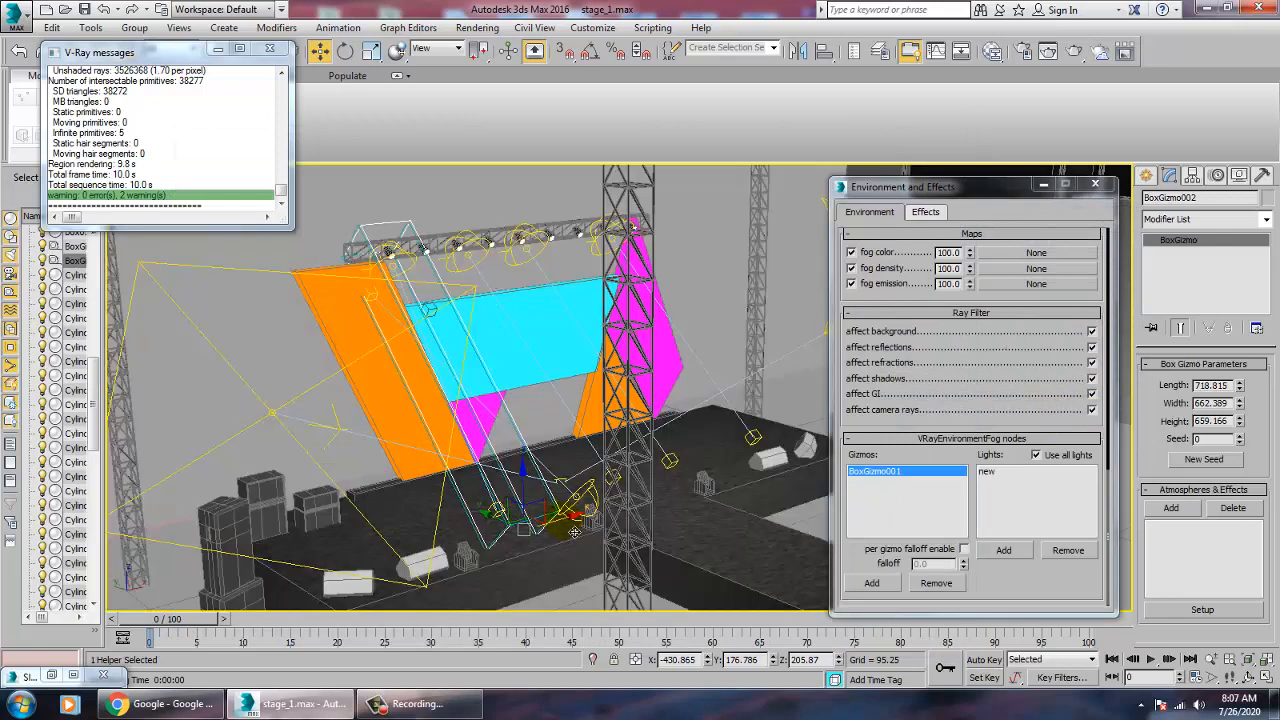
Step: Move the BoxGizmo002 copy along X to about -200 and delete it
drag(578, 533, 628, 513)
key(Delete)
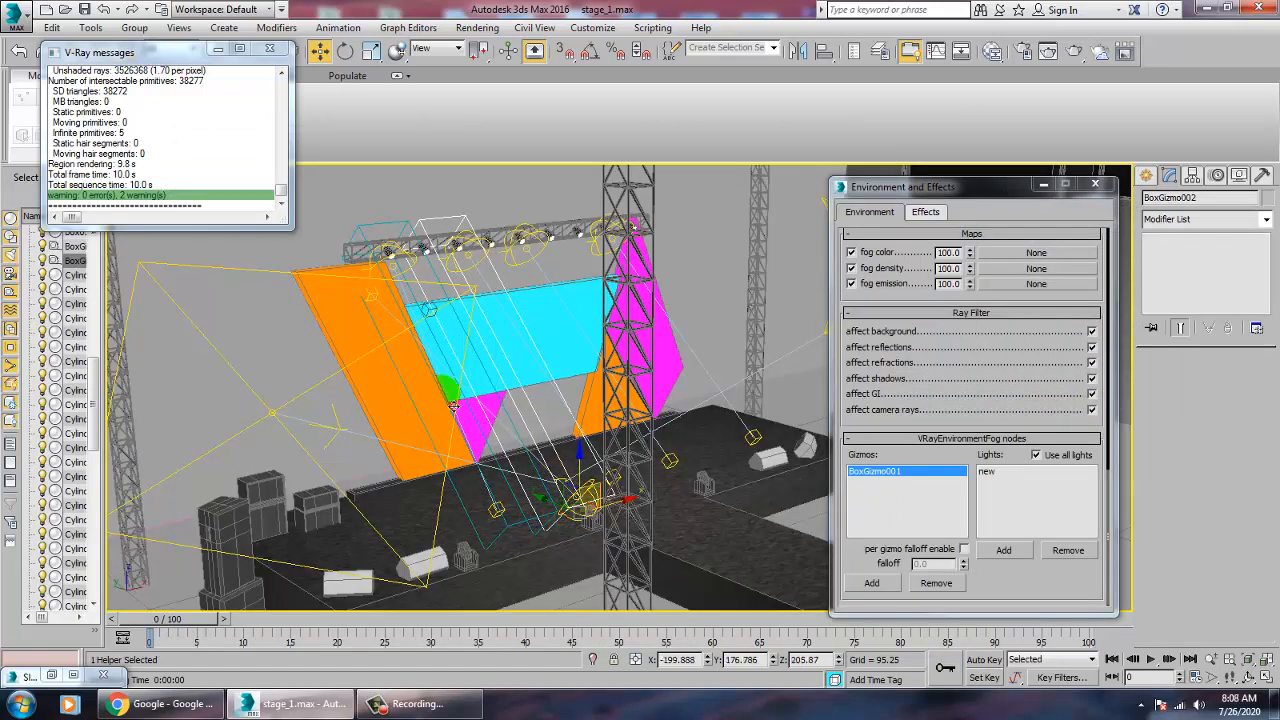
Step: Select BoxGizmo001 and try to pick another gizmo for the fog's nodes
click(389, 223)
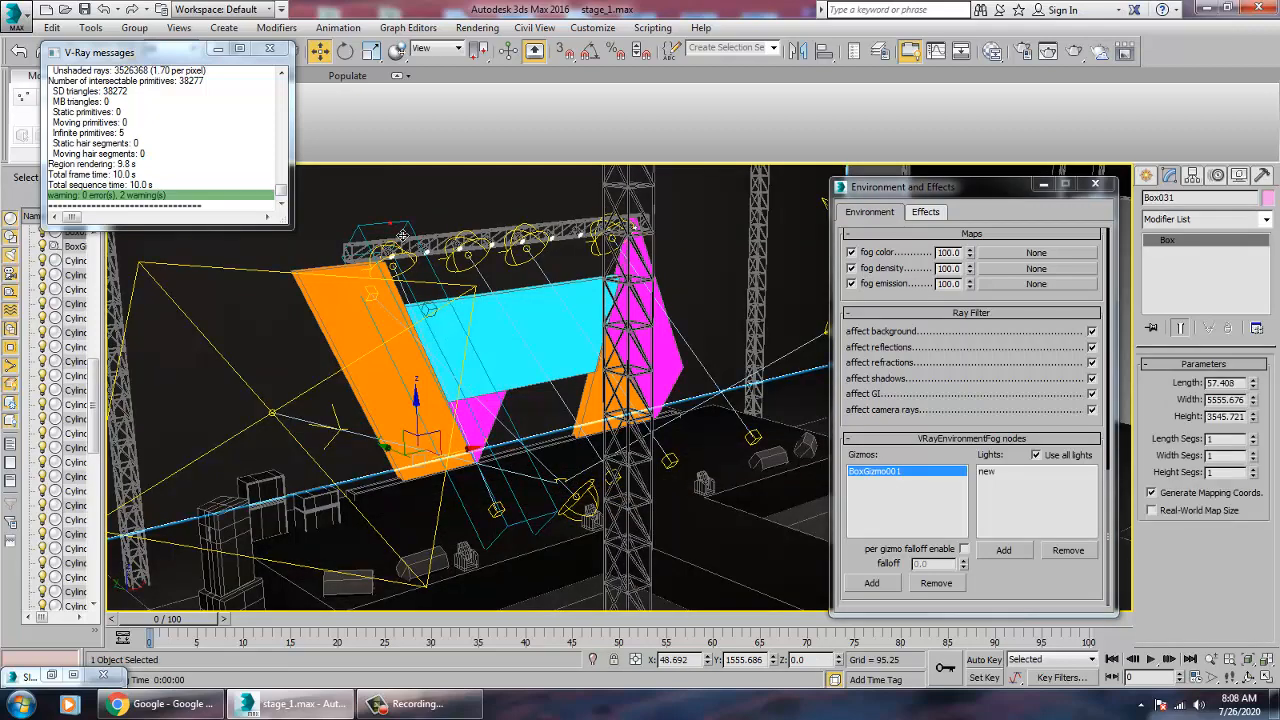
click(417, 236)
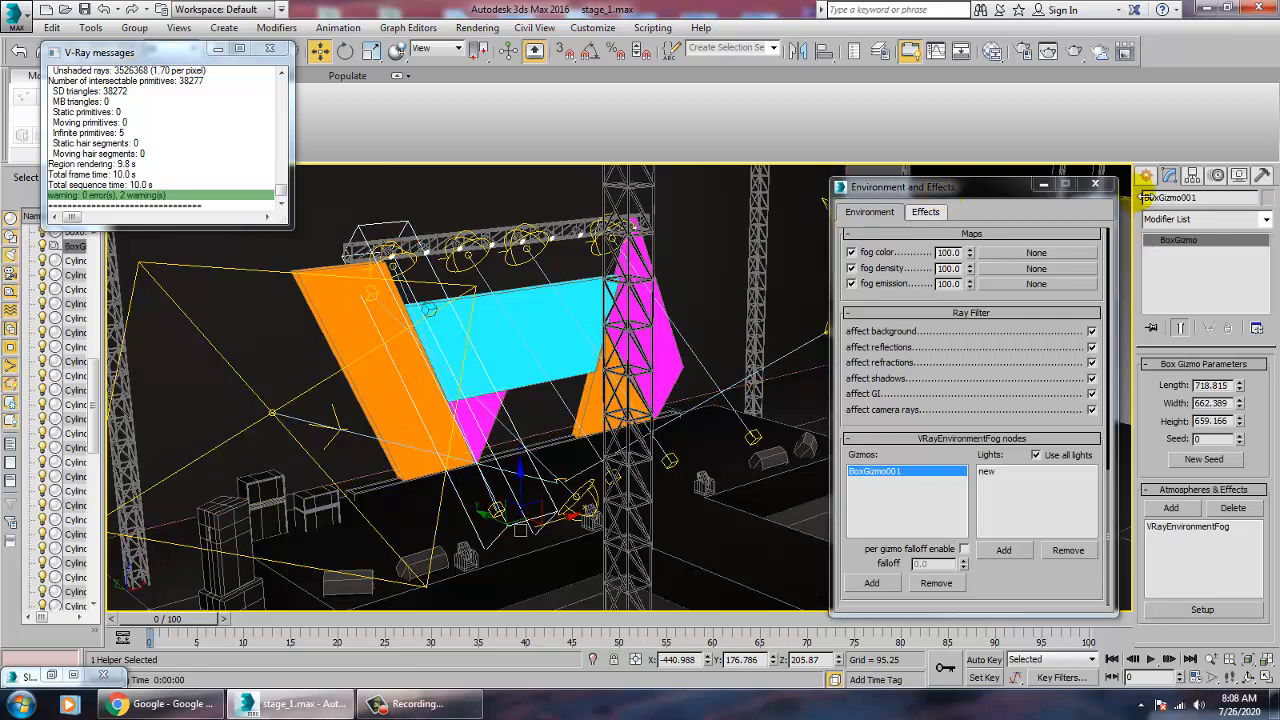
click(889, 586)
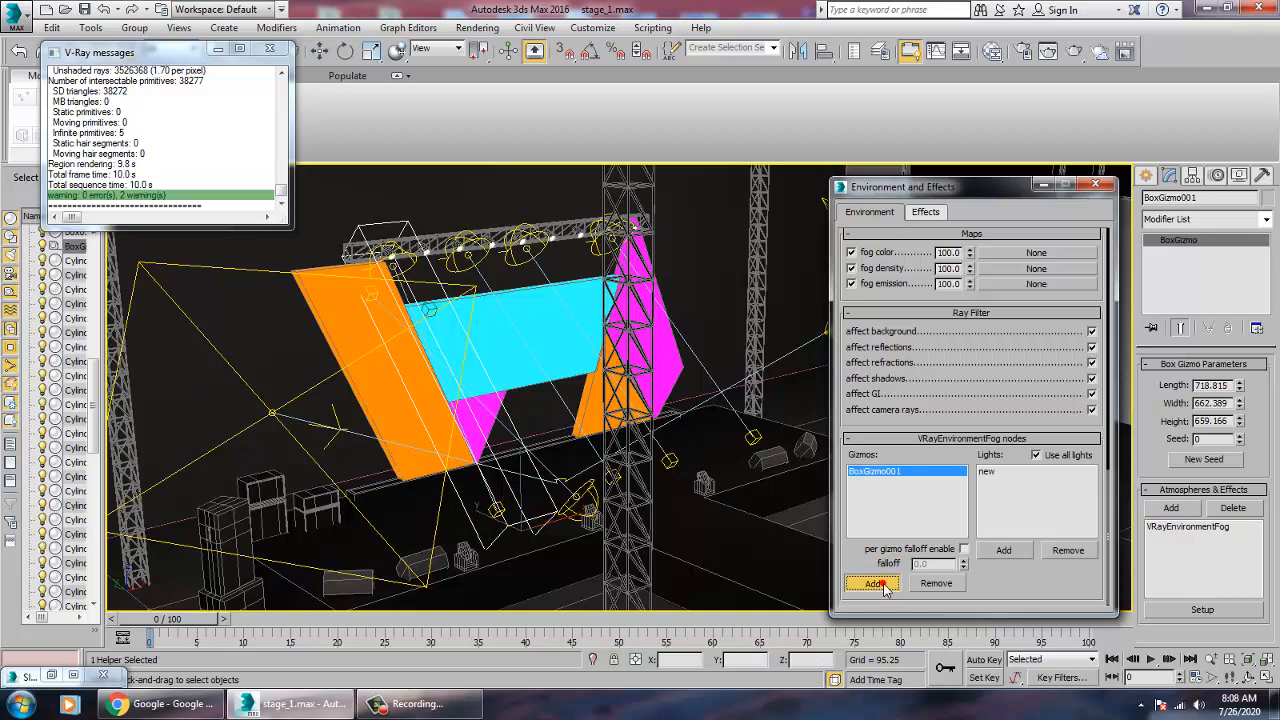
click(1170, 222)
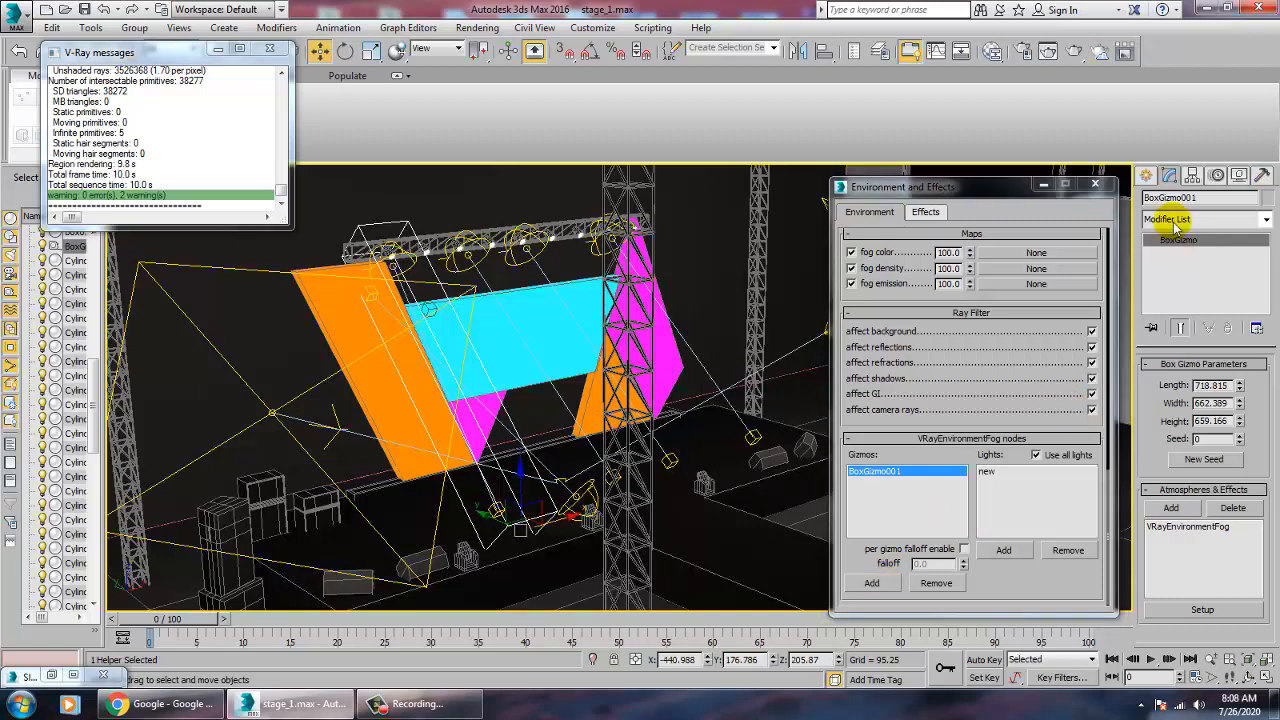
Step: Draw a new box gizmo, about 332 long and 460 wide, at the stage's front edge below the truss lights
click(1147, 177)
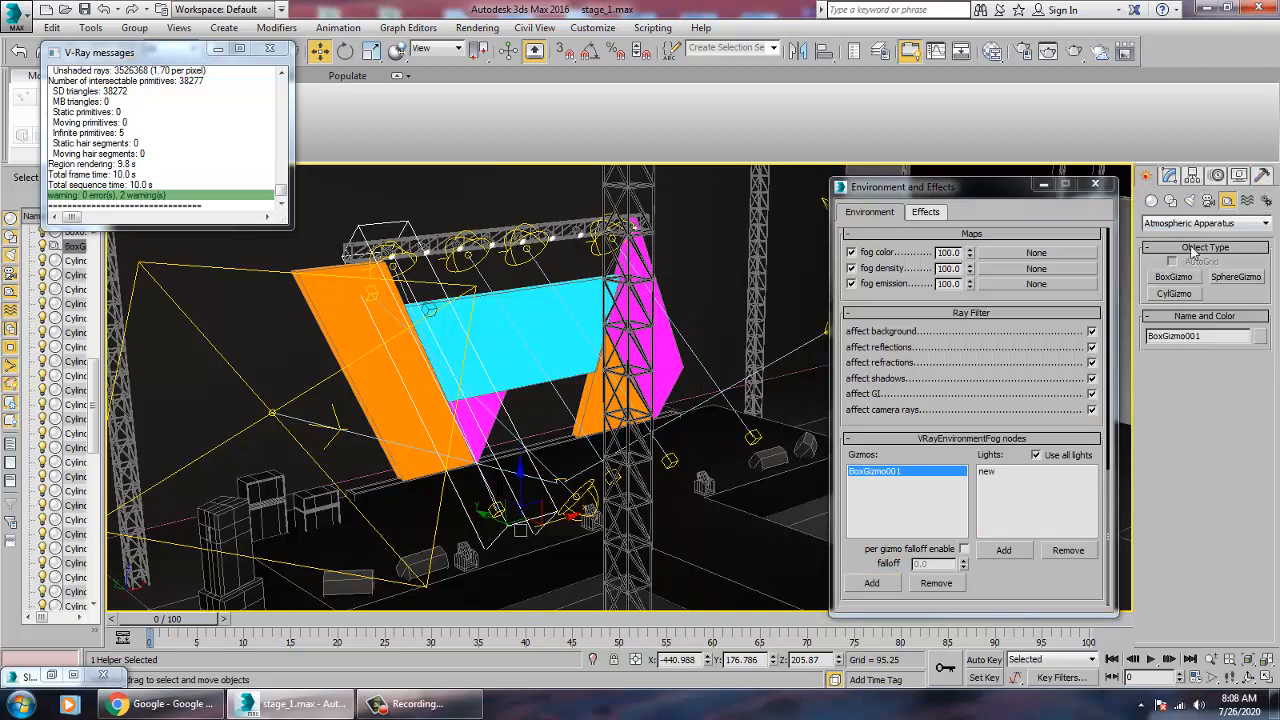
click(1176, 278)
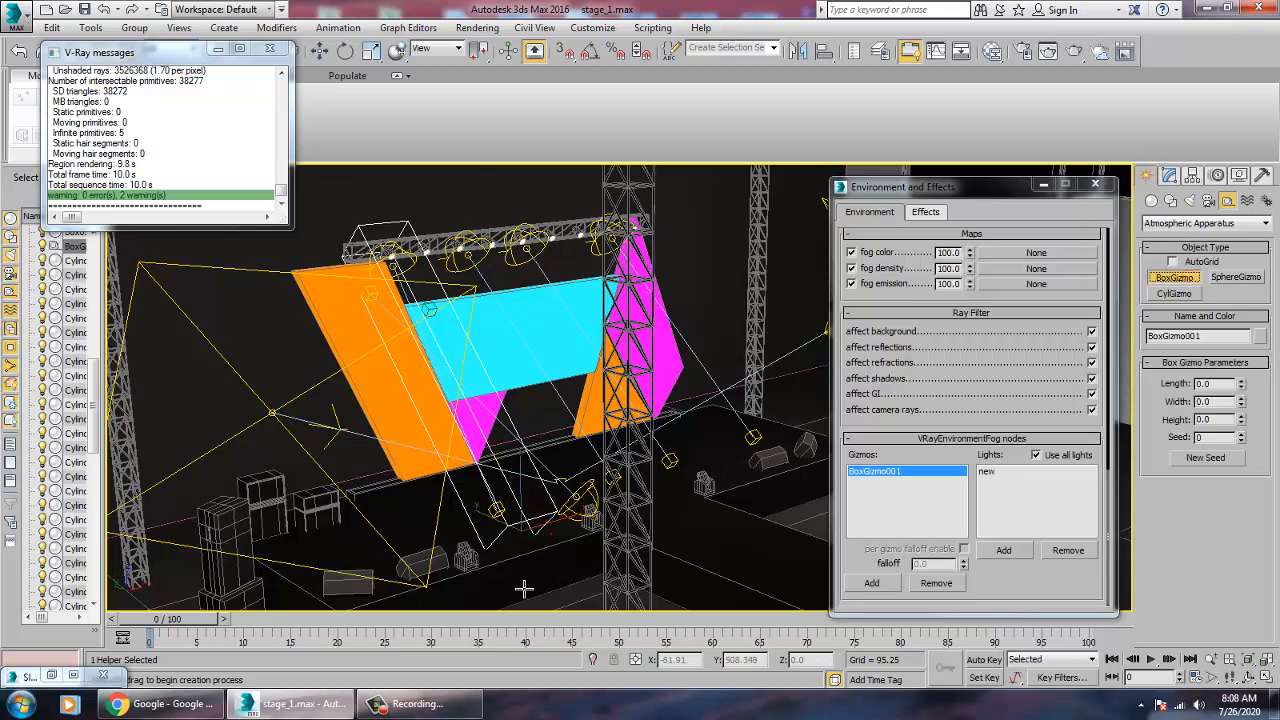
drag(523, 590, 548, 535)
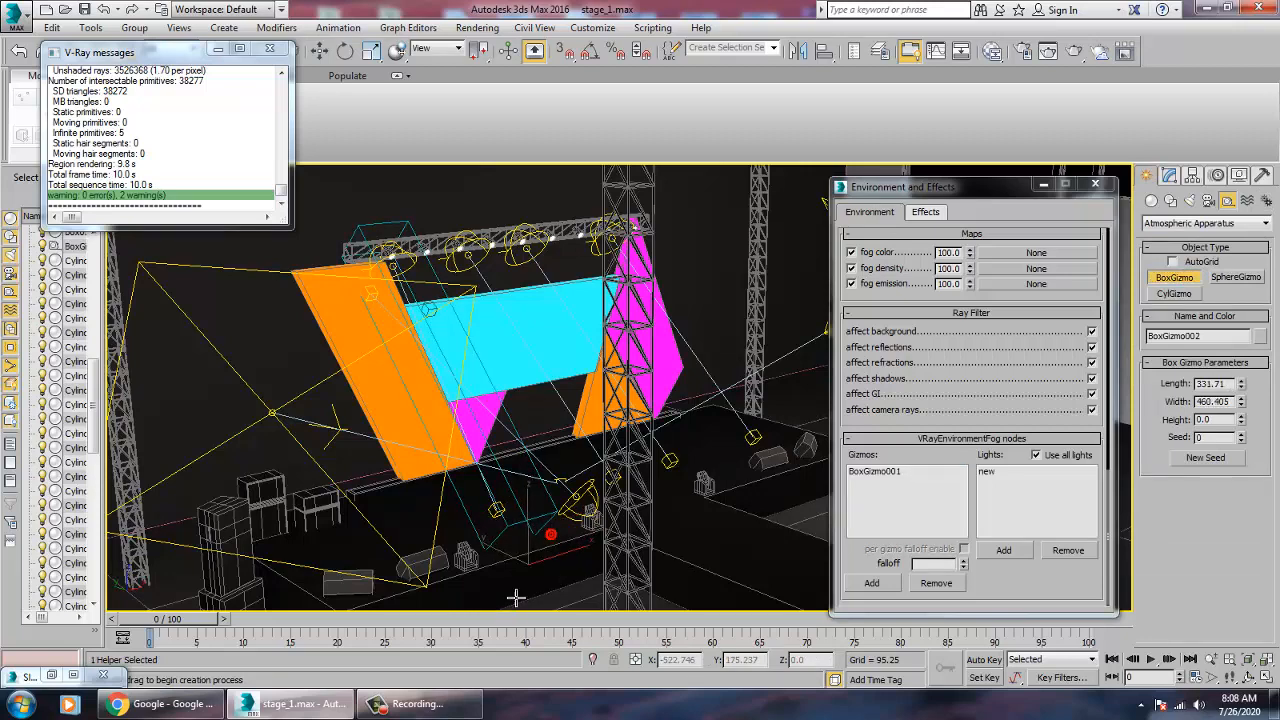
click(517, 408)
right_click(517, 411)
key(e)
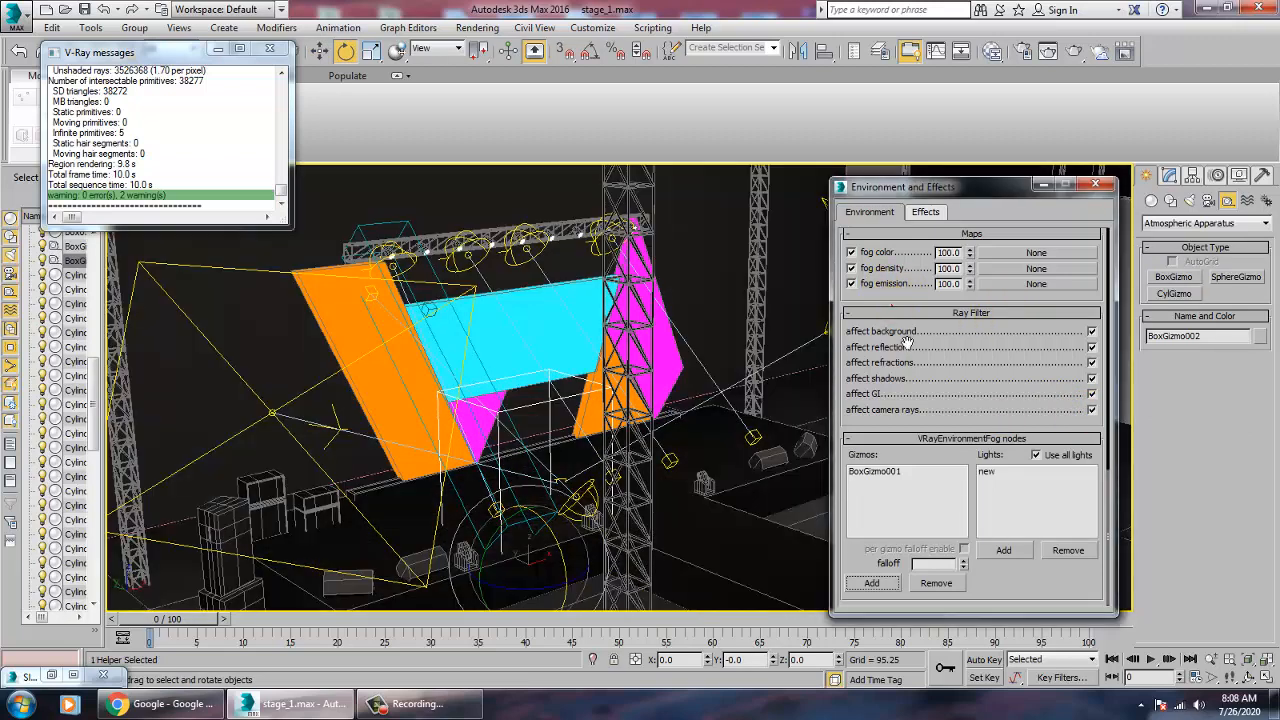
Step: Add a second VRayEnvironmentFog effect to the scene's atmosphere effects
scroll(898, 300, up, 5)
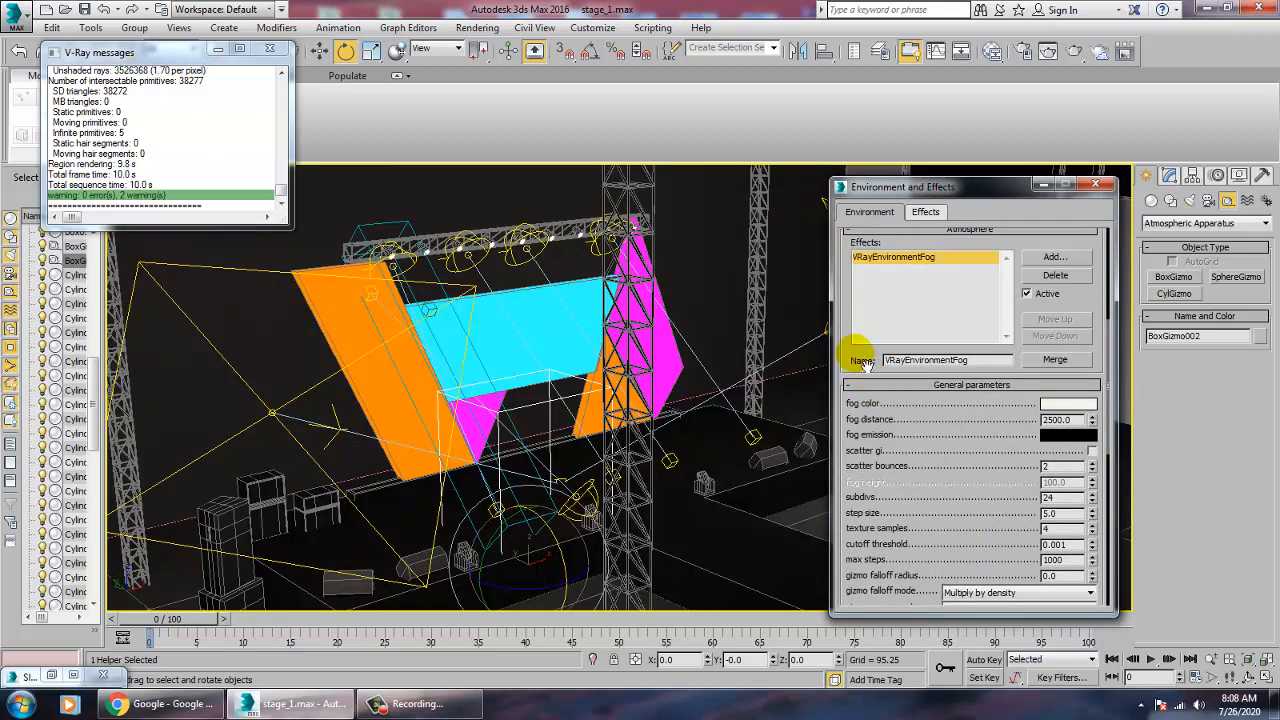
scroll(864, 364, up, 3)
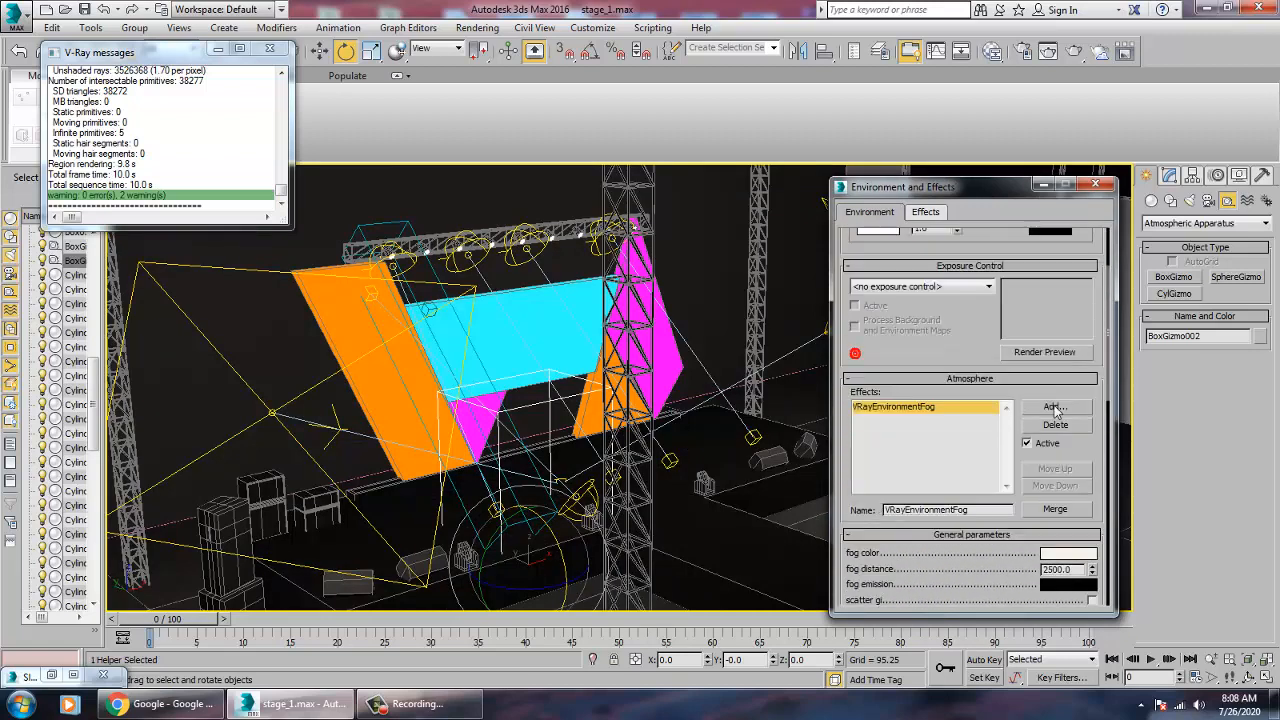
click(1055, 408)
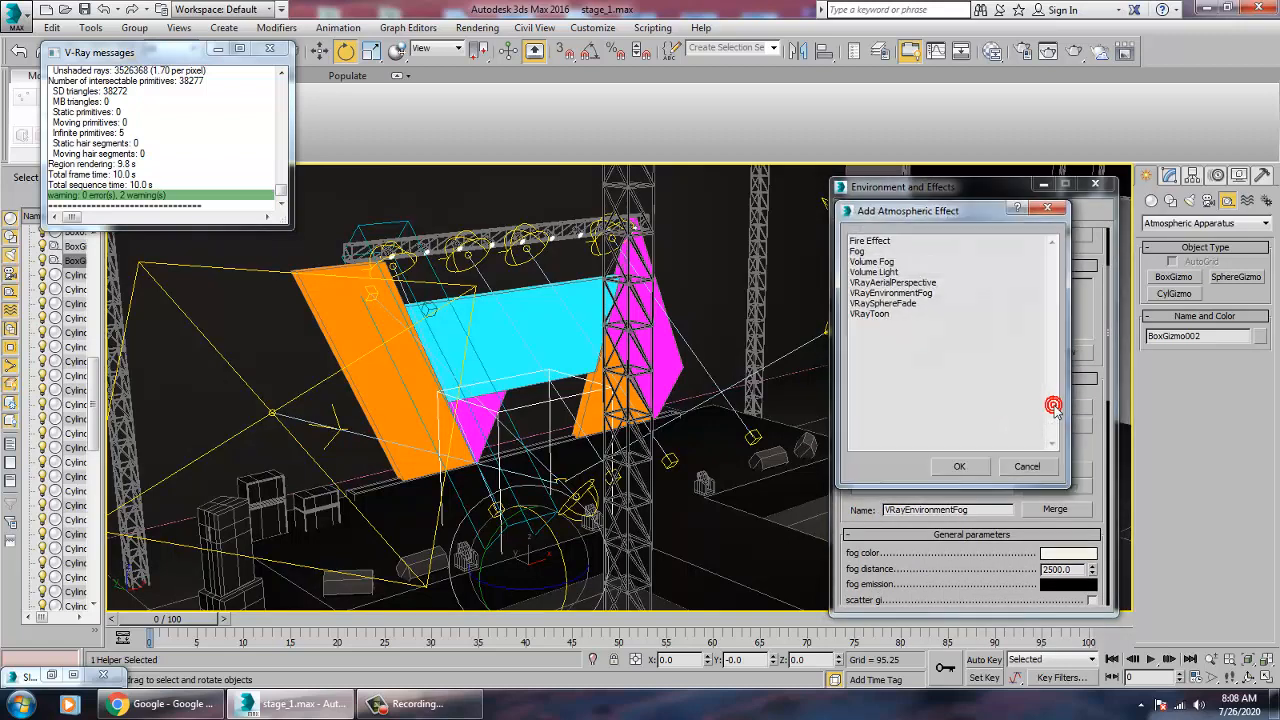
click(897, 294)
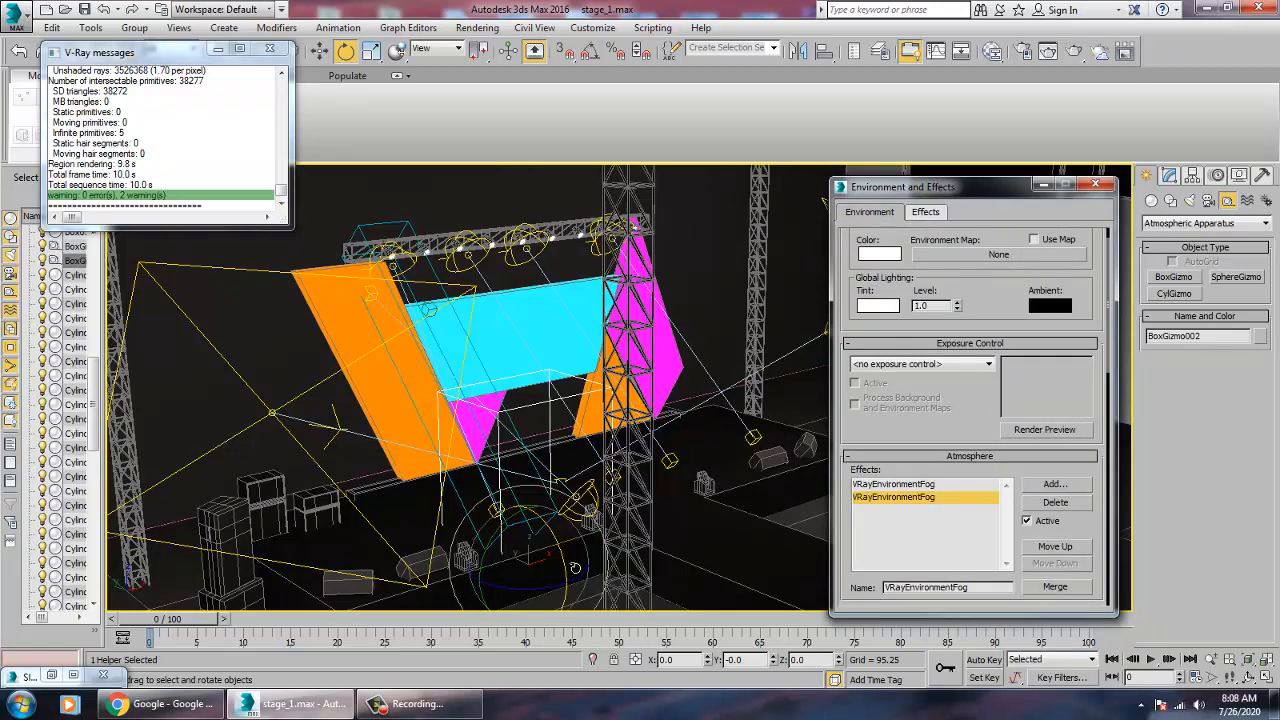
Step: Rotate BoxGizmo002 about -38 degrees around X and scale it non-uniformly into a narrow, elongated beam shape
mouse_move(566, 562)
mouse_down()
mouse_move(521, 530)
mouse_move(526, 574)
mouse_up()
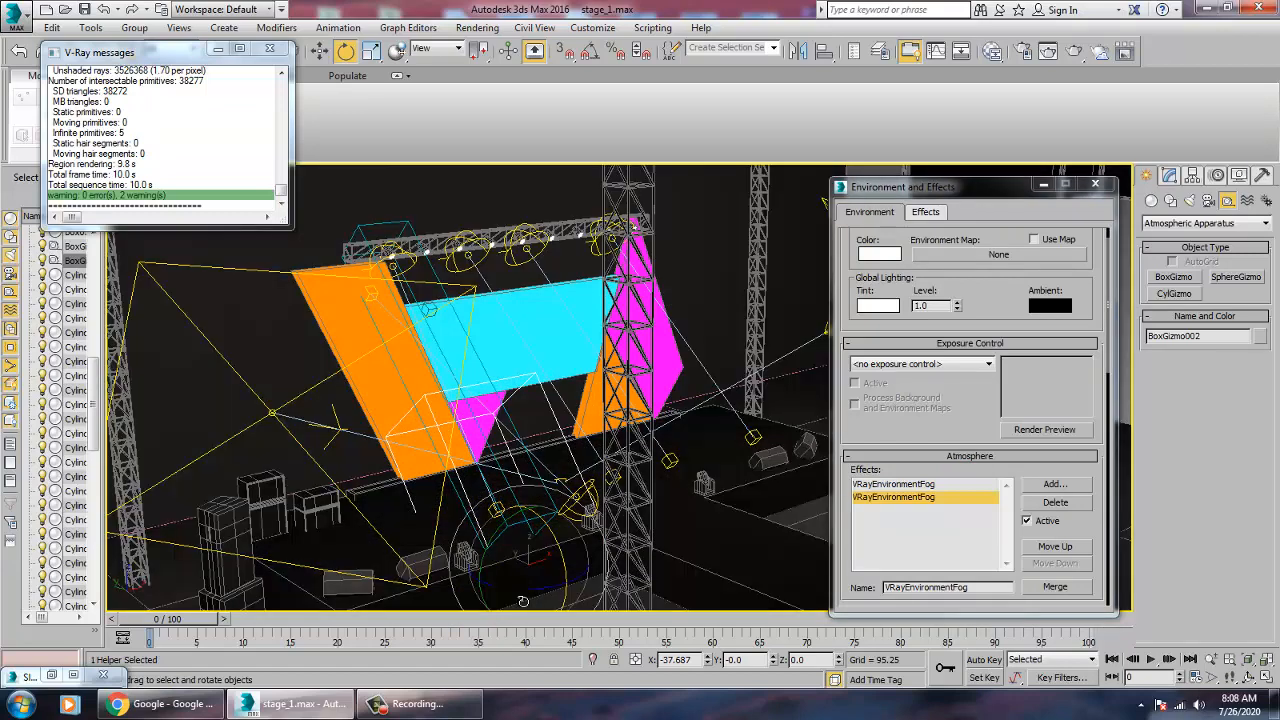
key(r)
scroll(562, 549, down, 5)
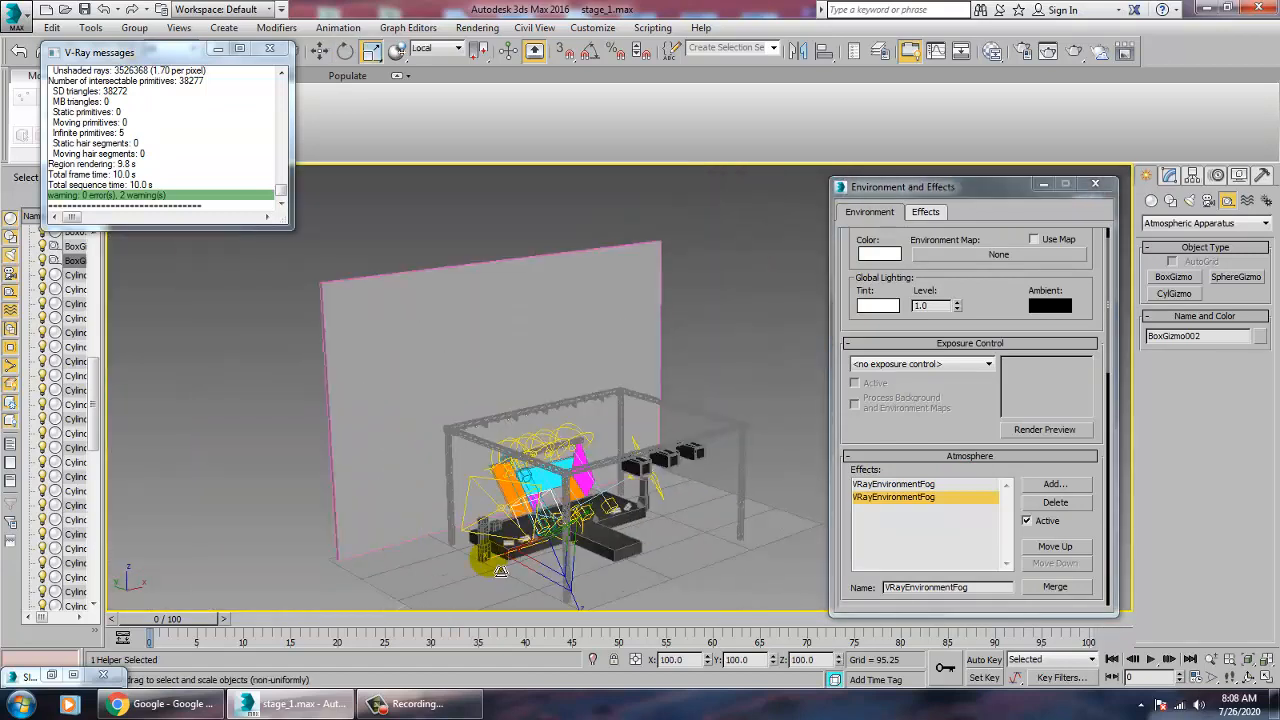
drag(534, 588, 595, 617)
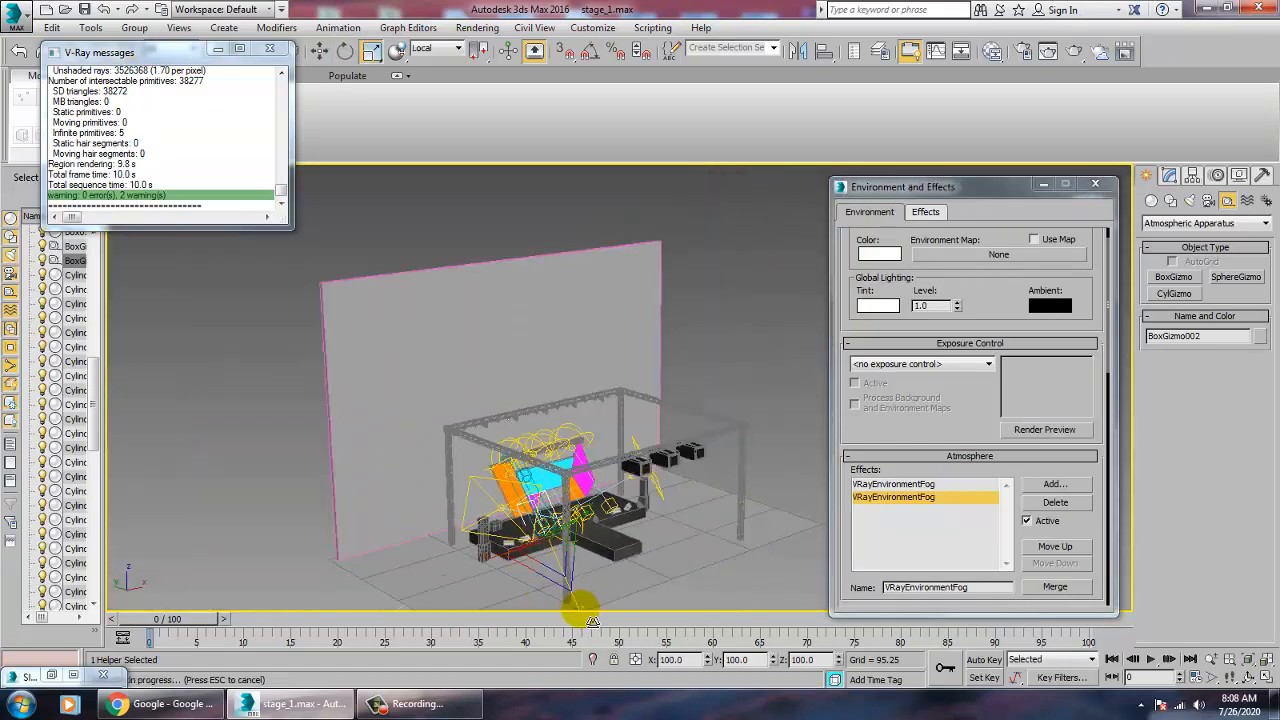
Step: Move BoxGizmo002 to about X -444 and Y 236 so it surrounds the beam of the end truss light
alt+middle_drag(576, 506, 641, 493)
scroll(641, 493, up, 4)
key(w)
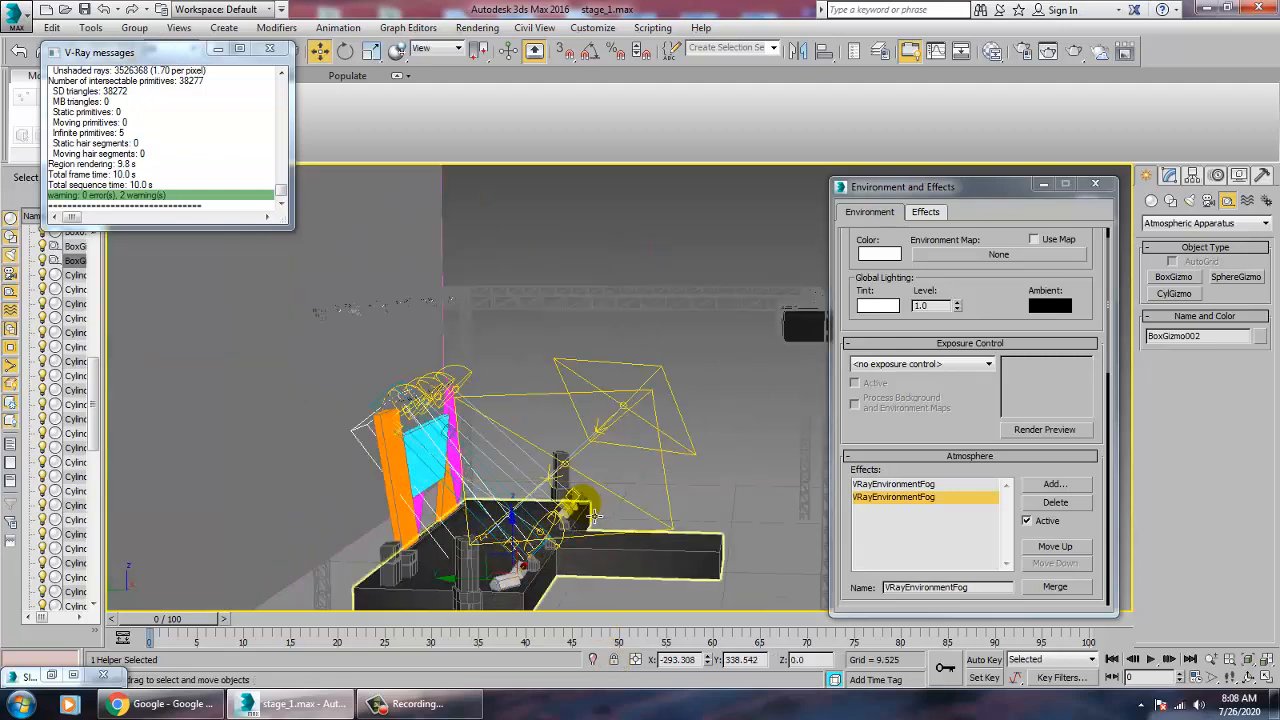
scroll(586, 500, down, 1)
drag(546, 573, 530, 582)
alt+middle_drag(624, 505, 549, 450)
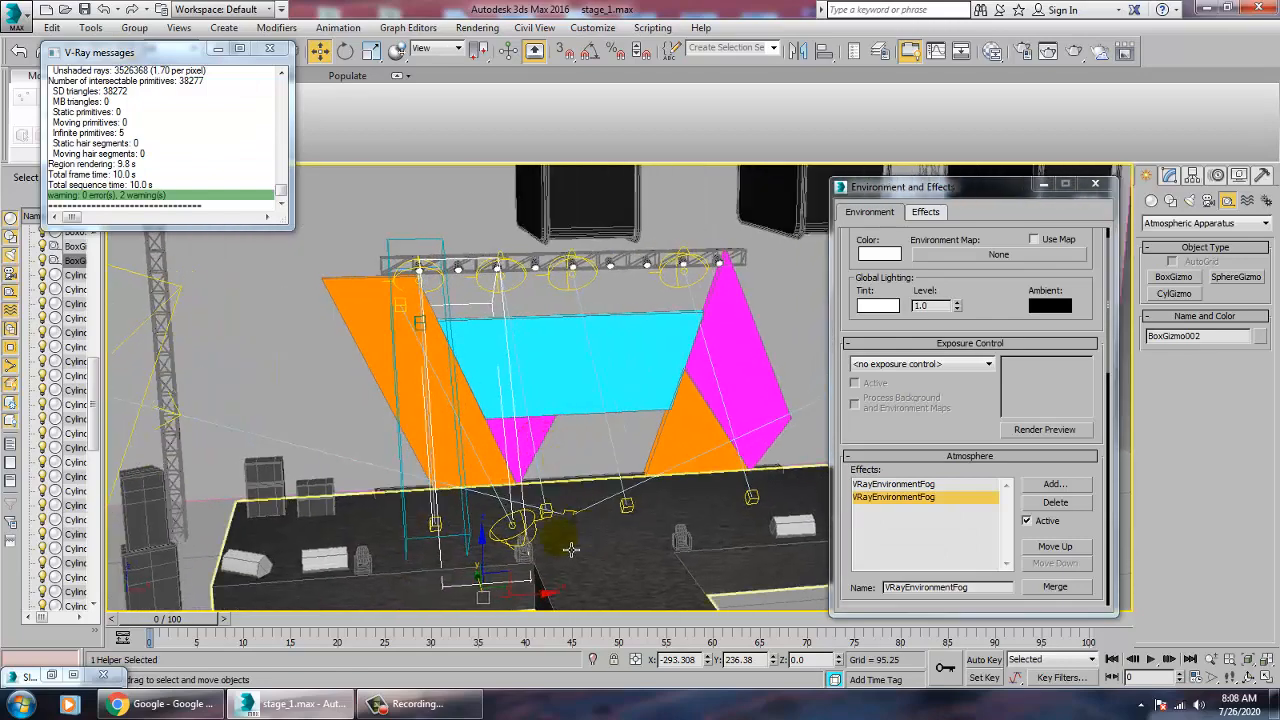
drag(536, 594, 500, 597)
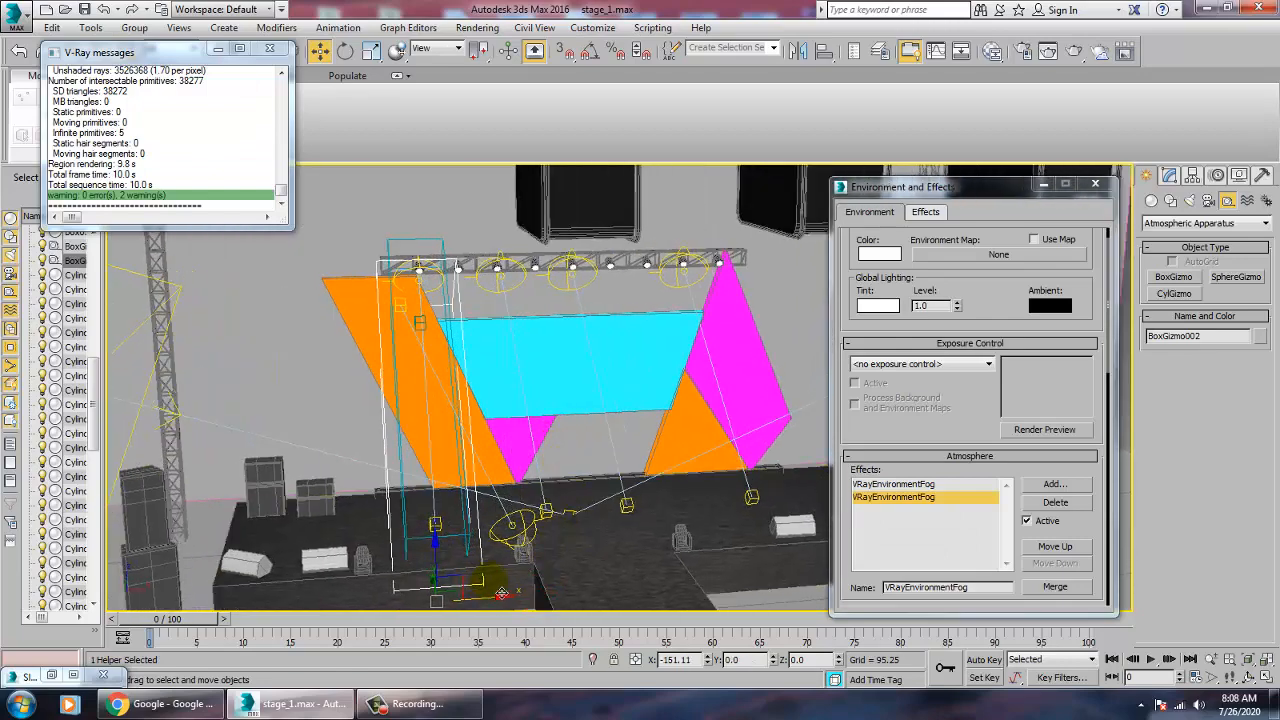
Step: Assign BoxGizmo002 as the second fog's gizmo and the end truss light as its light
drag(979, 423, 981, 7)
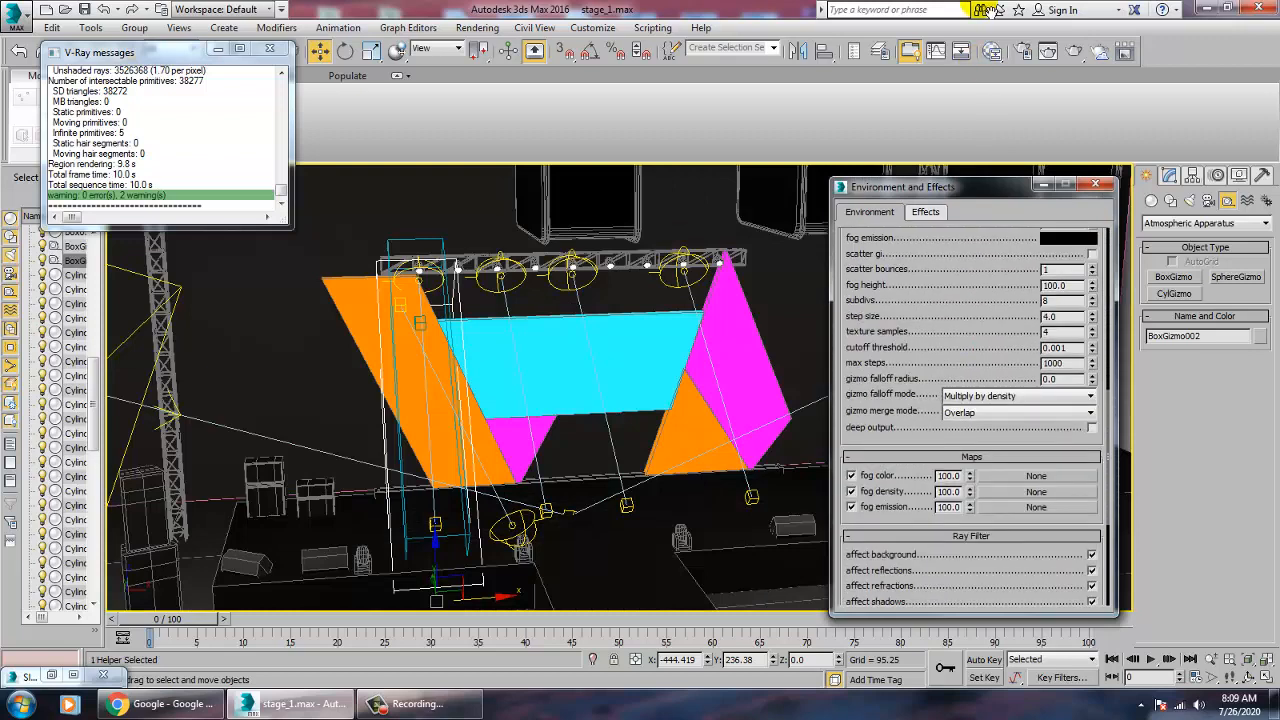
drag(920, 513, 956, 279)
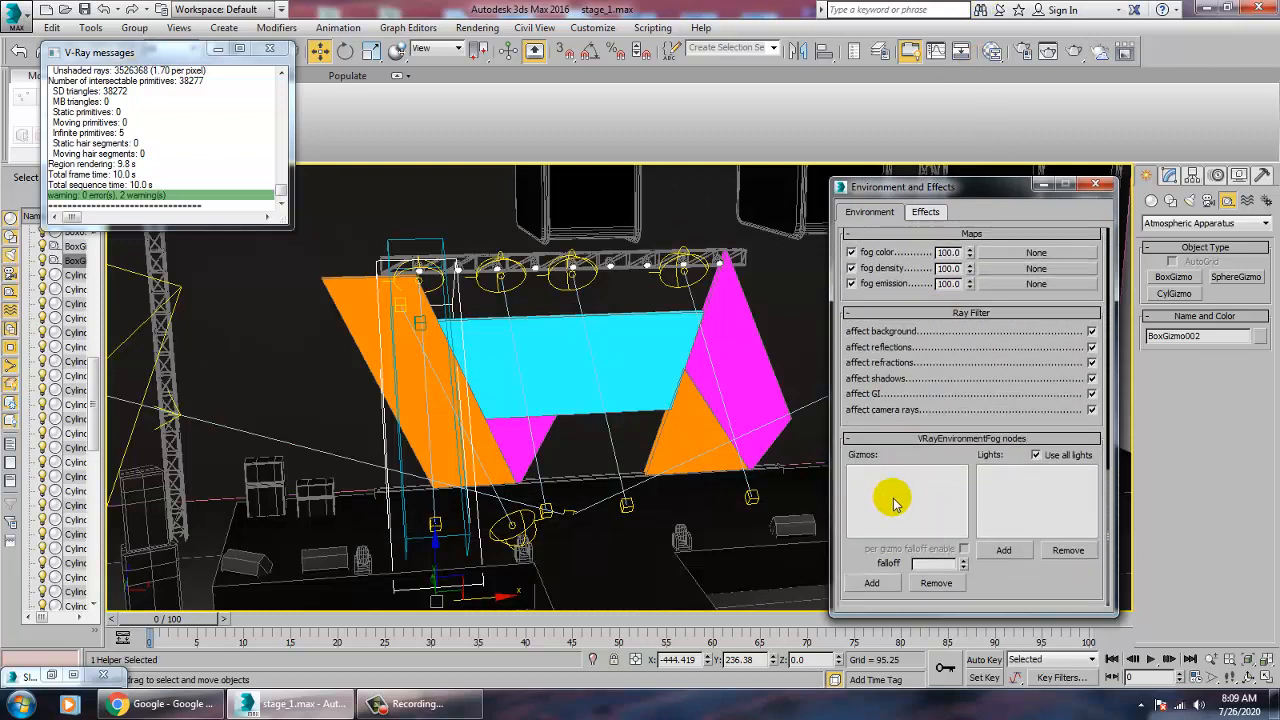
click(872, 583)
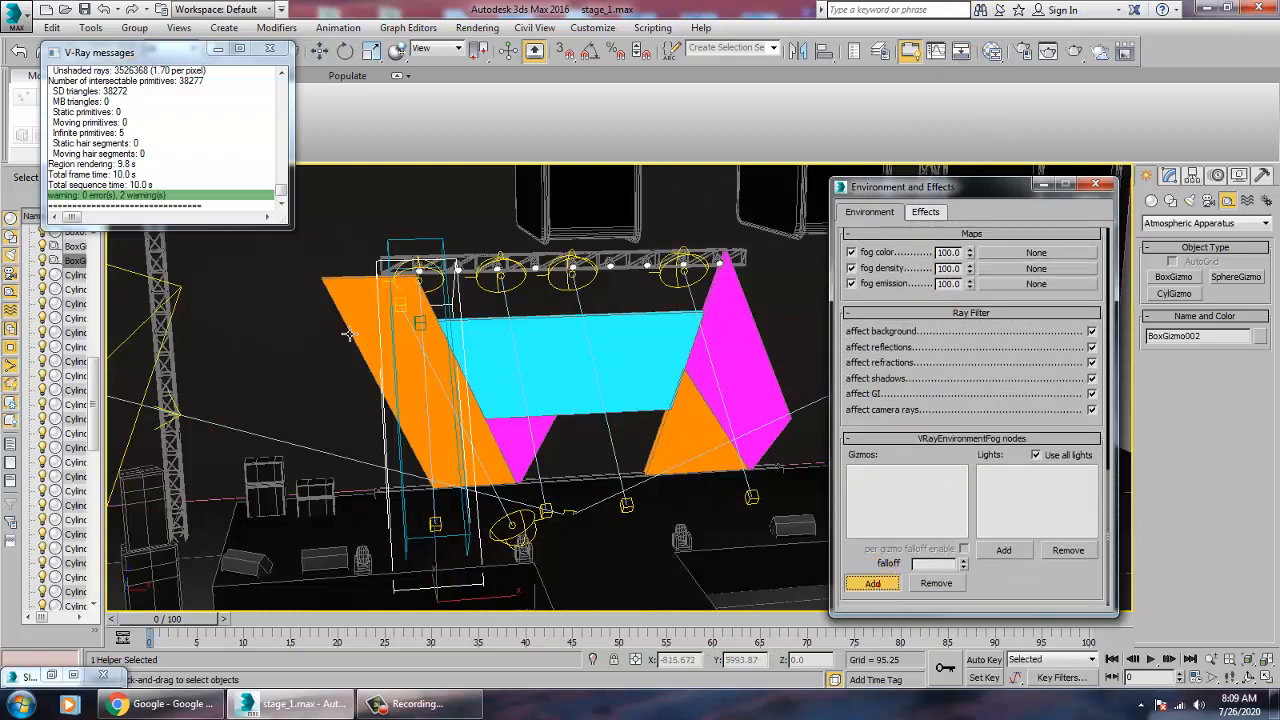
click(393, 382)
click(1012, 550)
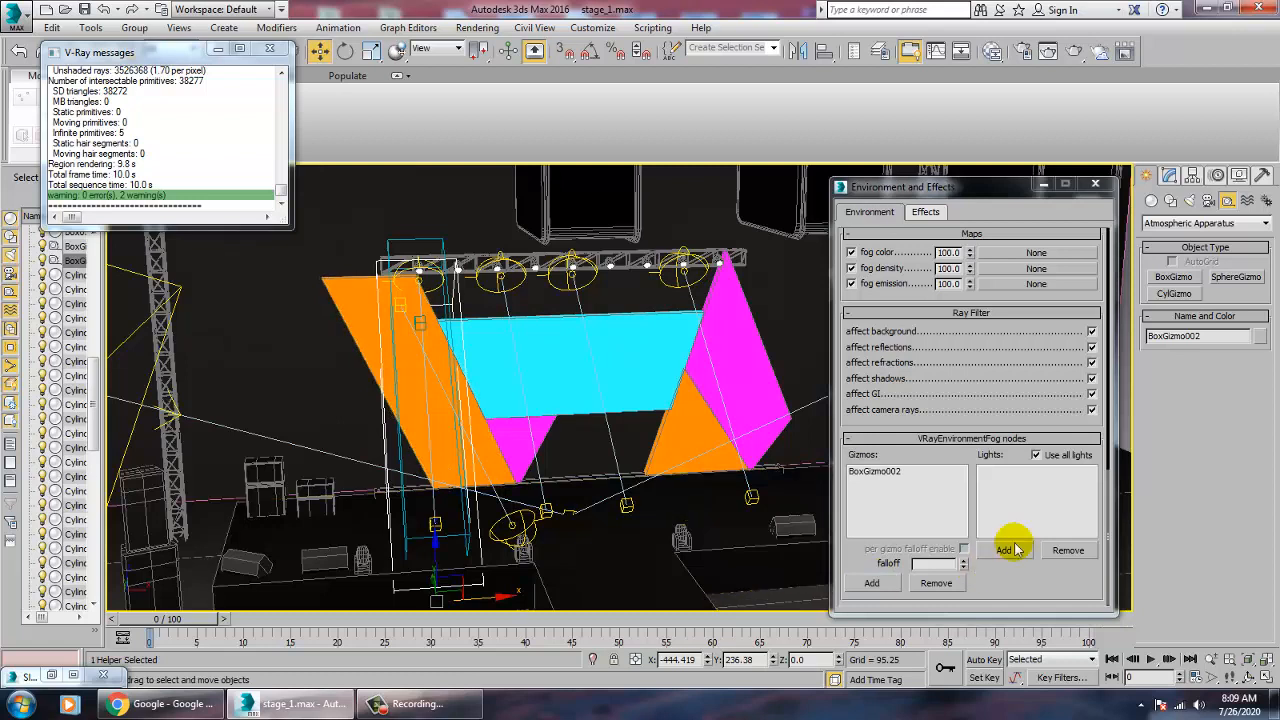
click(444, 272)
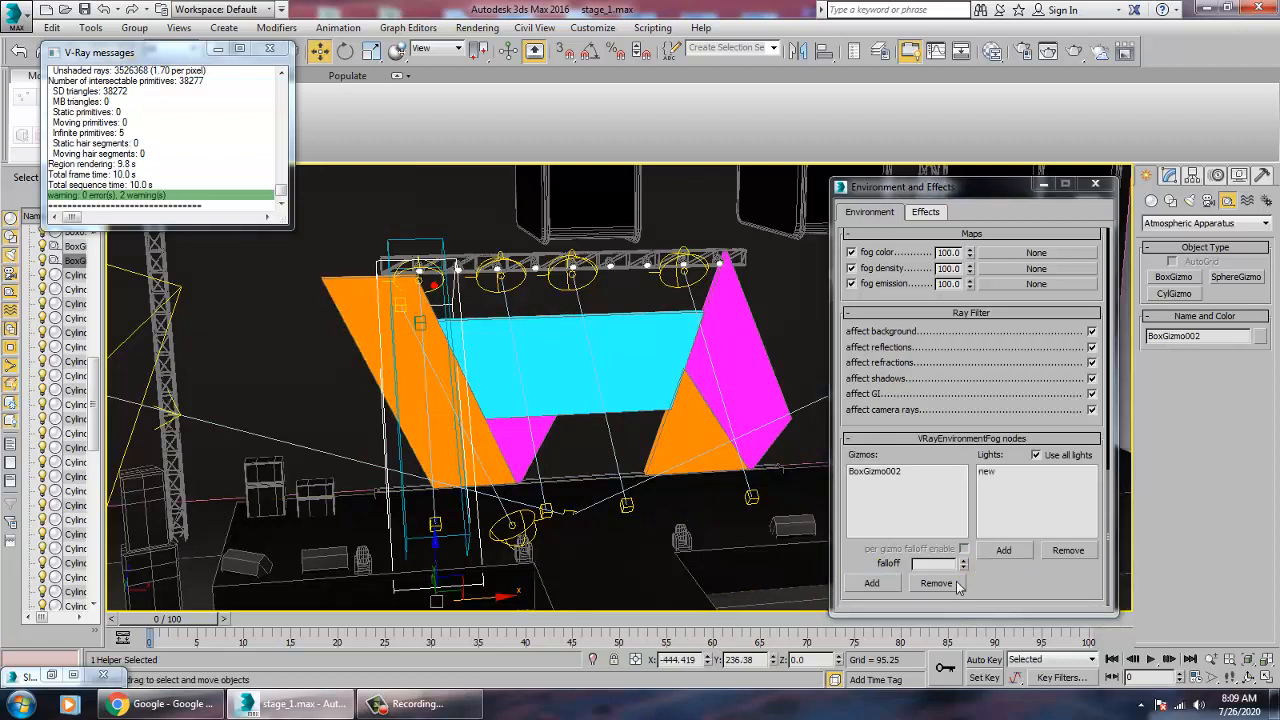
Step: Set the second fog's distance to 164 and check the angled stage view with a test render
scroll(1030, 500, up, 5)
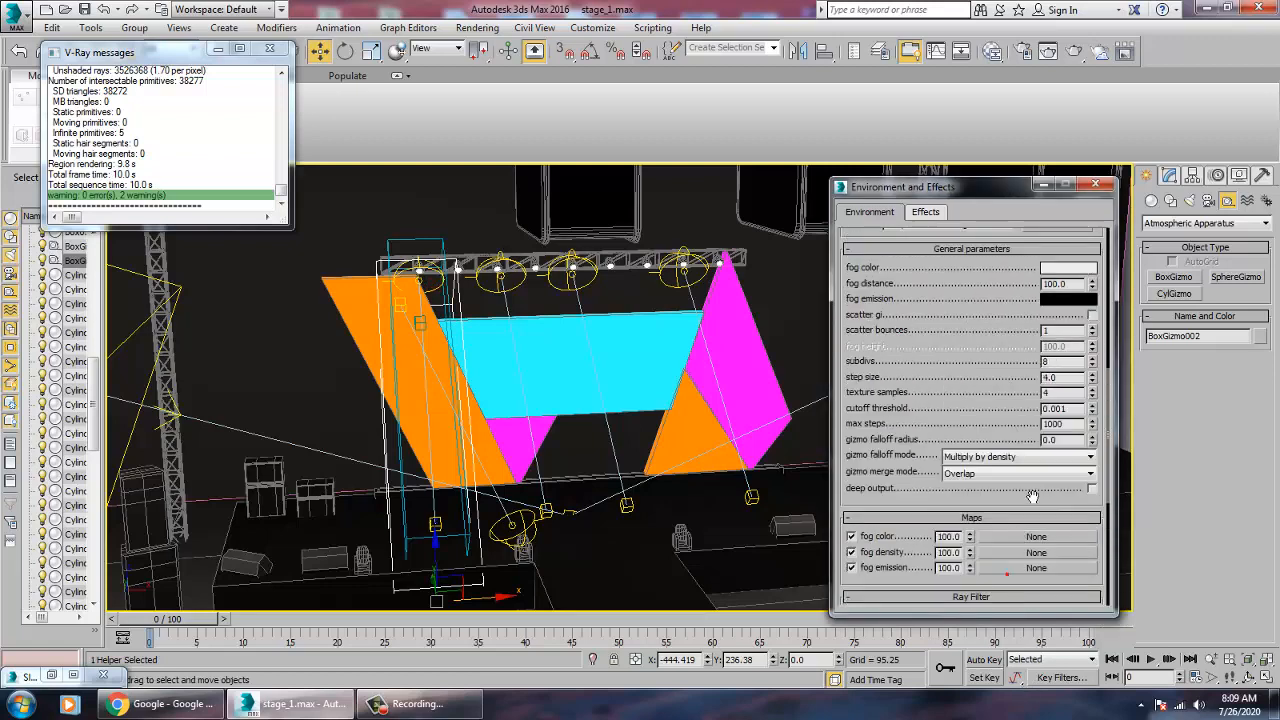
click(1007, 570)
drag(1106, 245, 1106, 240)
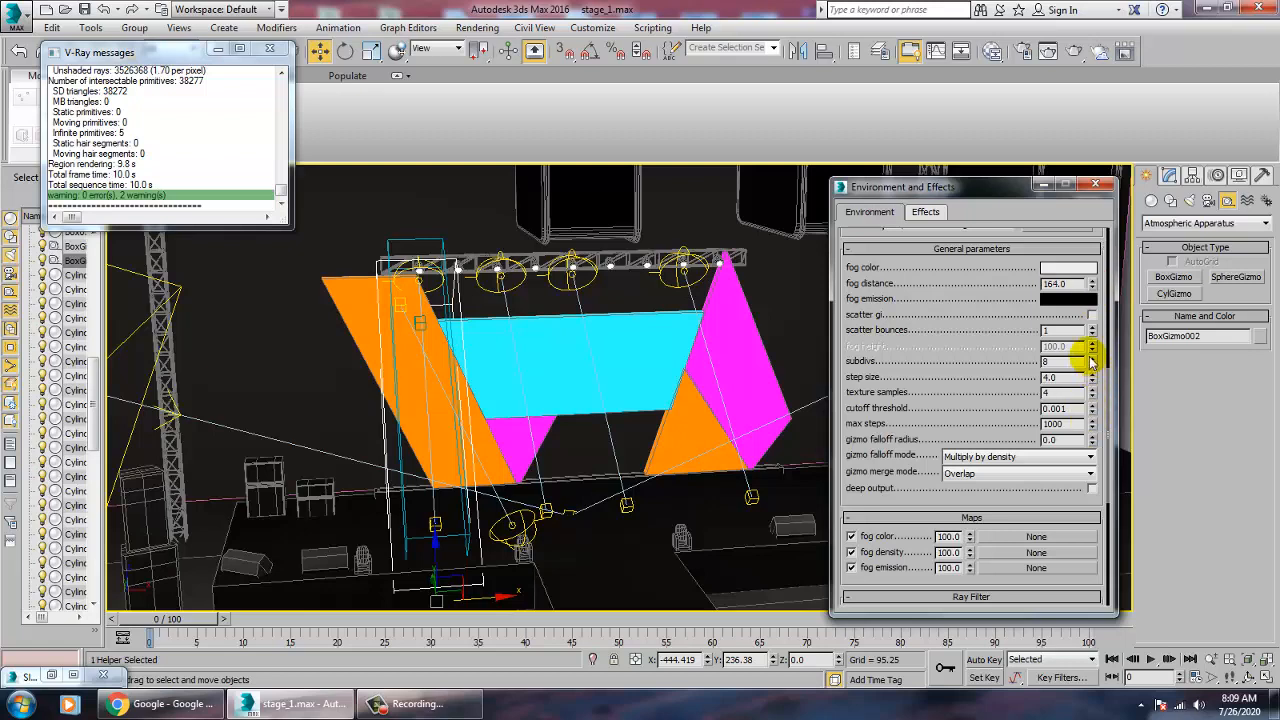
alt+middle_drag(503, 386, 568, 368)
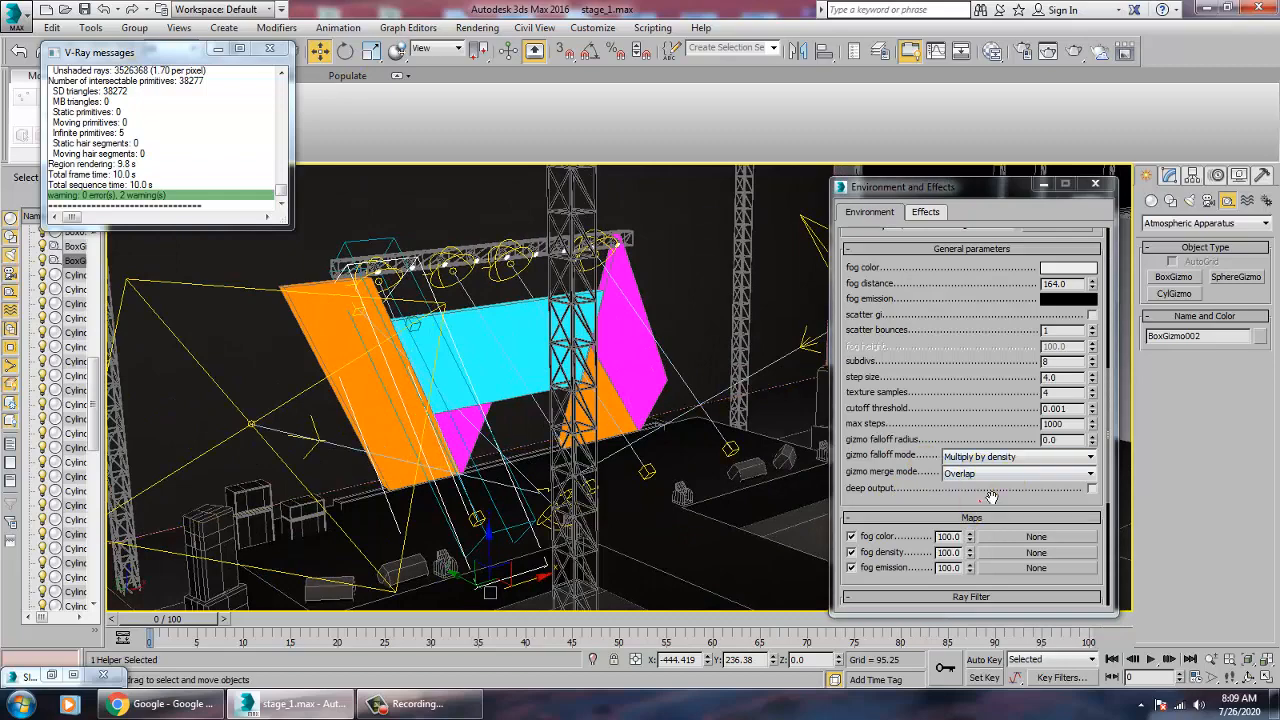
drag(990, 497, 925, 326)
click(477, 28)
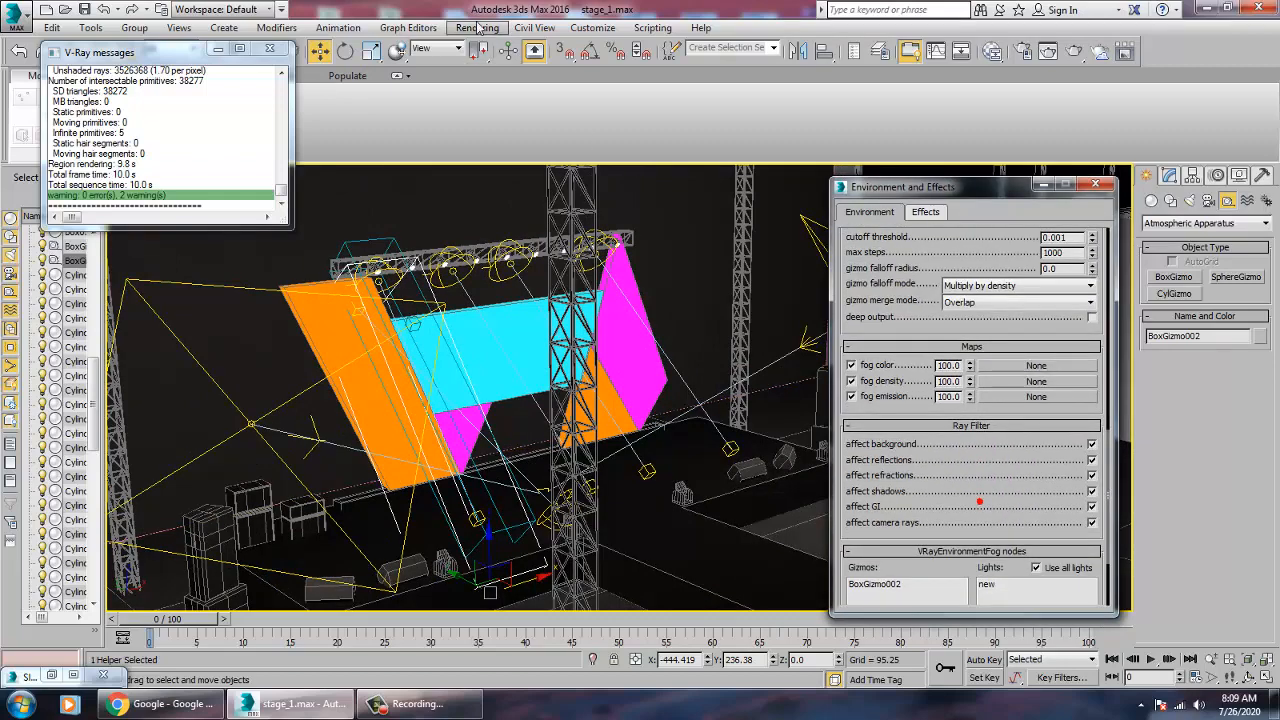
click(489, 47)
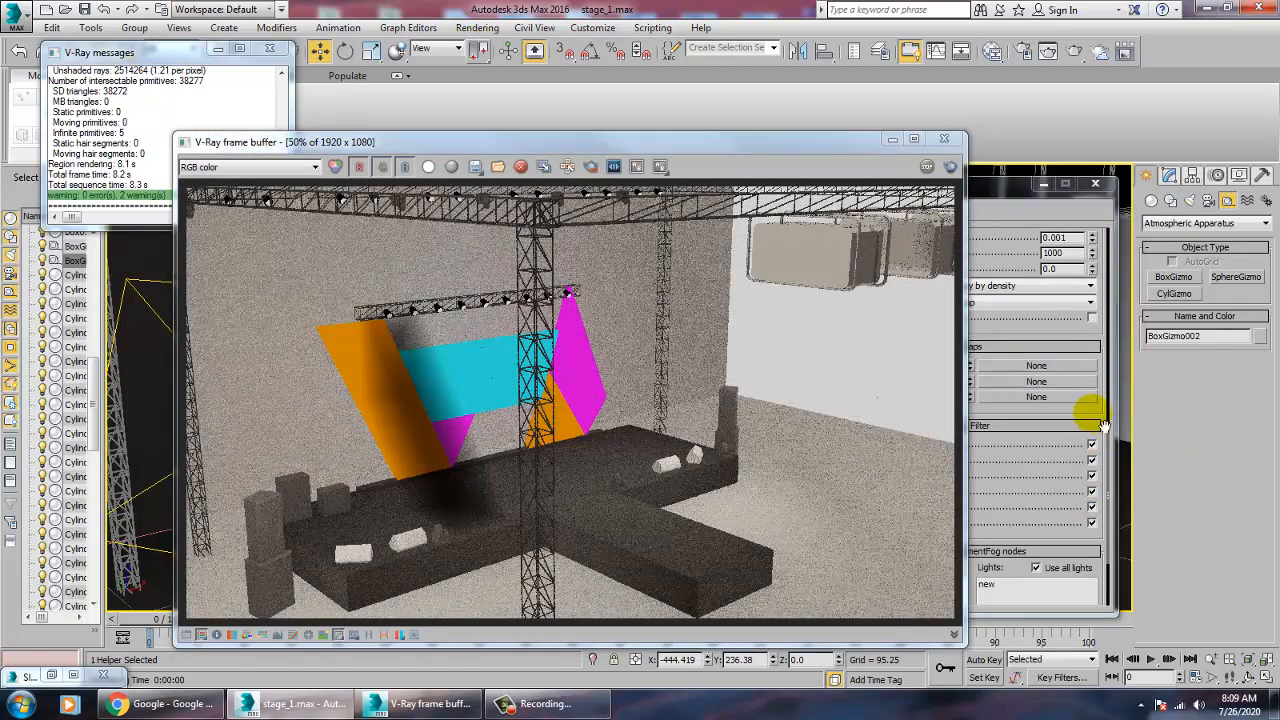
Step: Set the second fog's distance to 441.16, scatter bounces to 2, subdivs to 24 and step size to 5.0, and test render
click(1096, 420)
scroll(935, 344, up, 5)
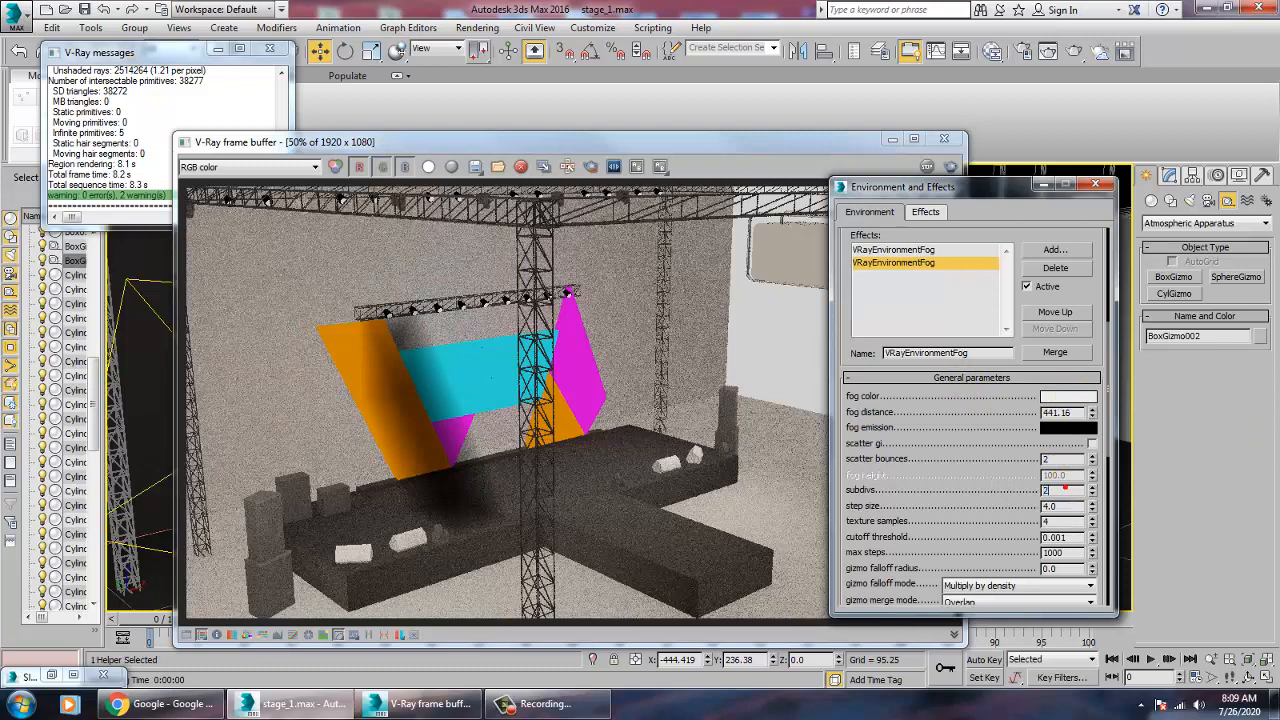
double_click(1065, 488)
click(950, 167)
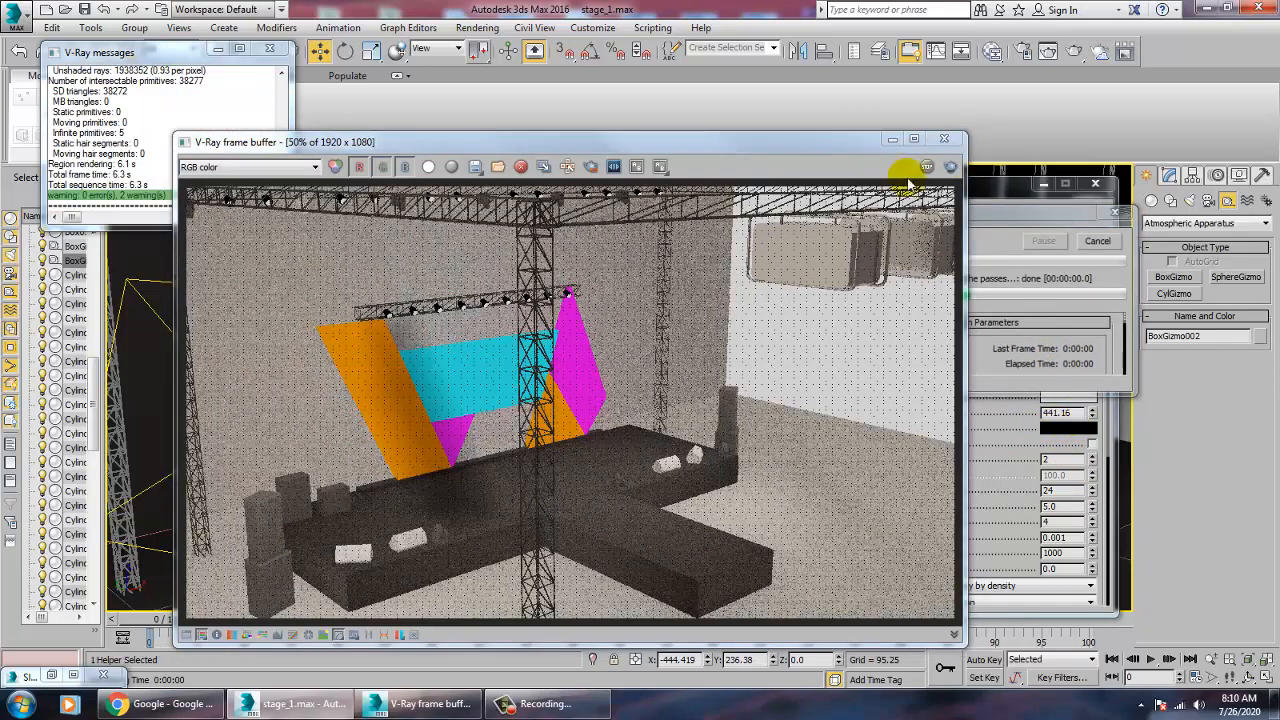
Step: Change the second fog's emission color to a pale beige, RGB 197, 165, 131, and render the stage again
click(1072, 442)
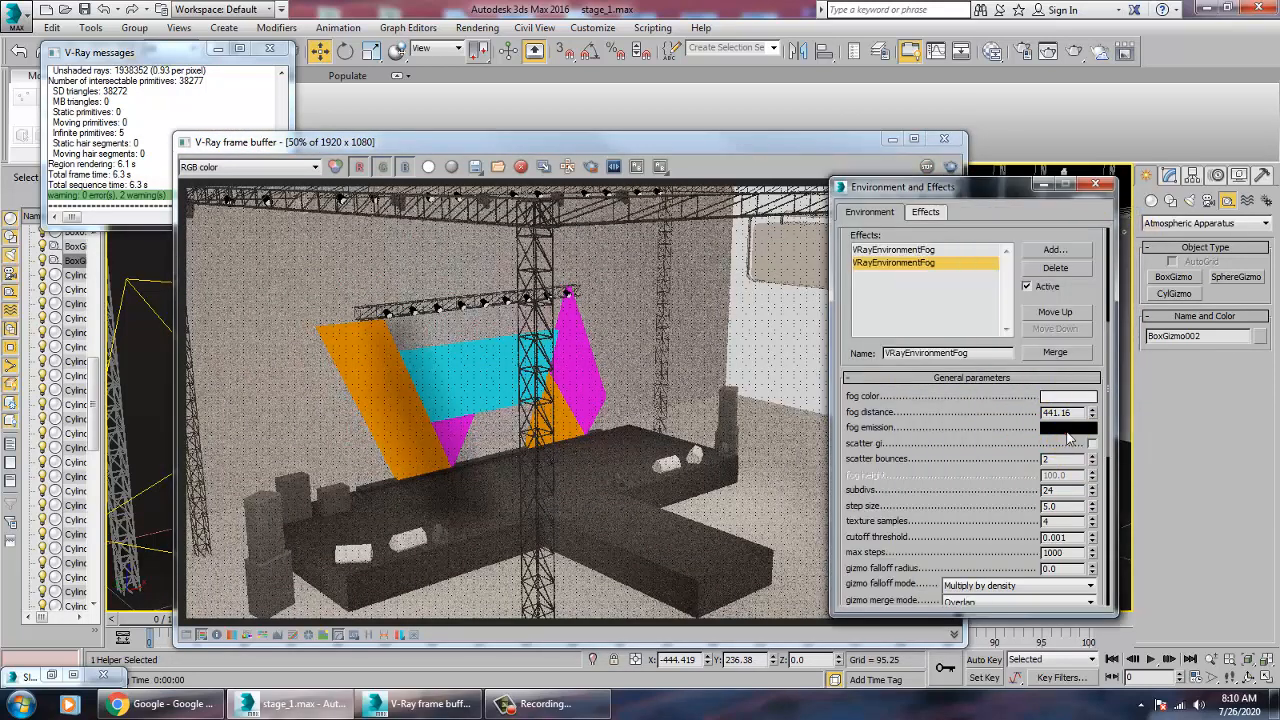
click(1070, 429)
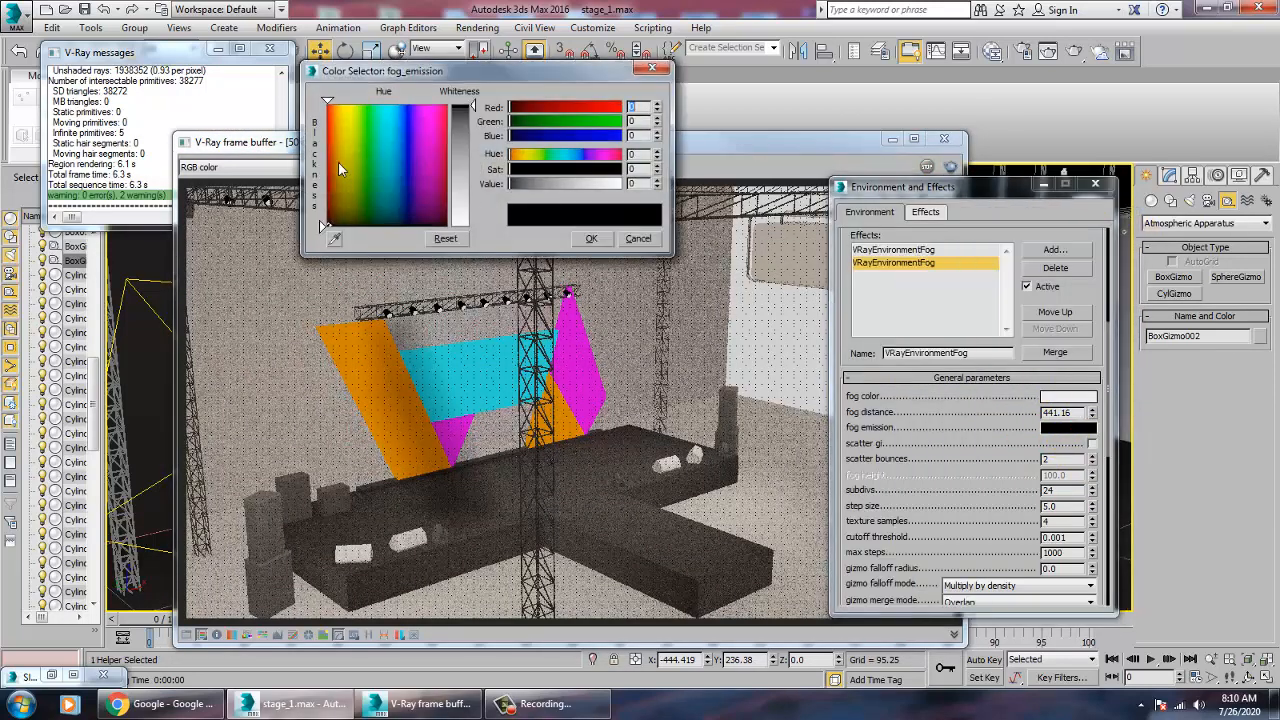
mouse_move(338, 162)
mouse_down()
mouse_move(322, 158)
mouse_move(339, 162)
mouse_up()
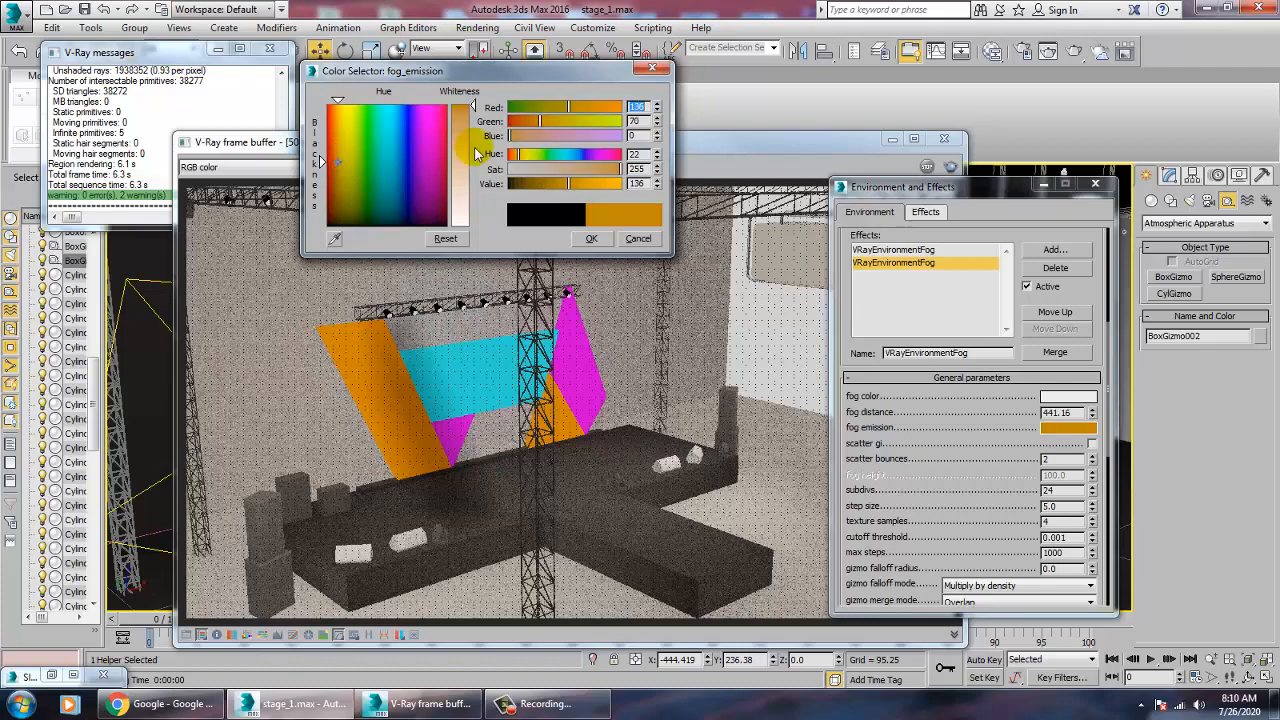
drag(477, 153, 474, 168)
click(591, 238)
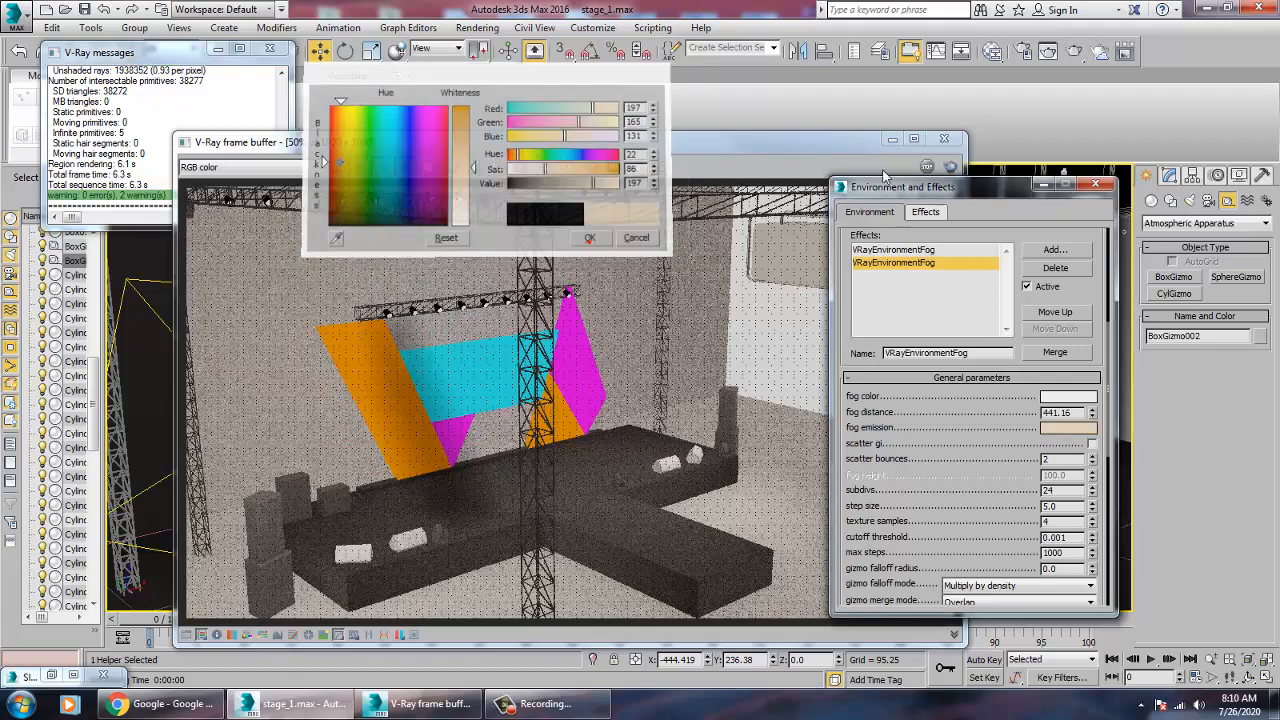
click(950, 167)
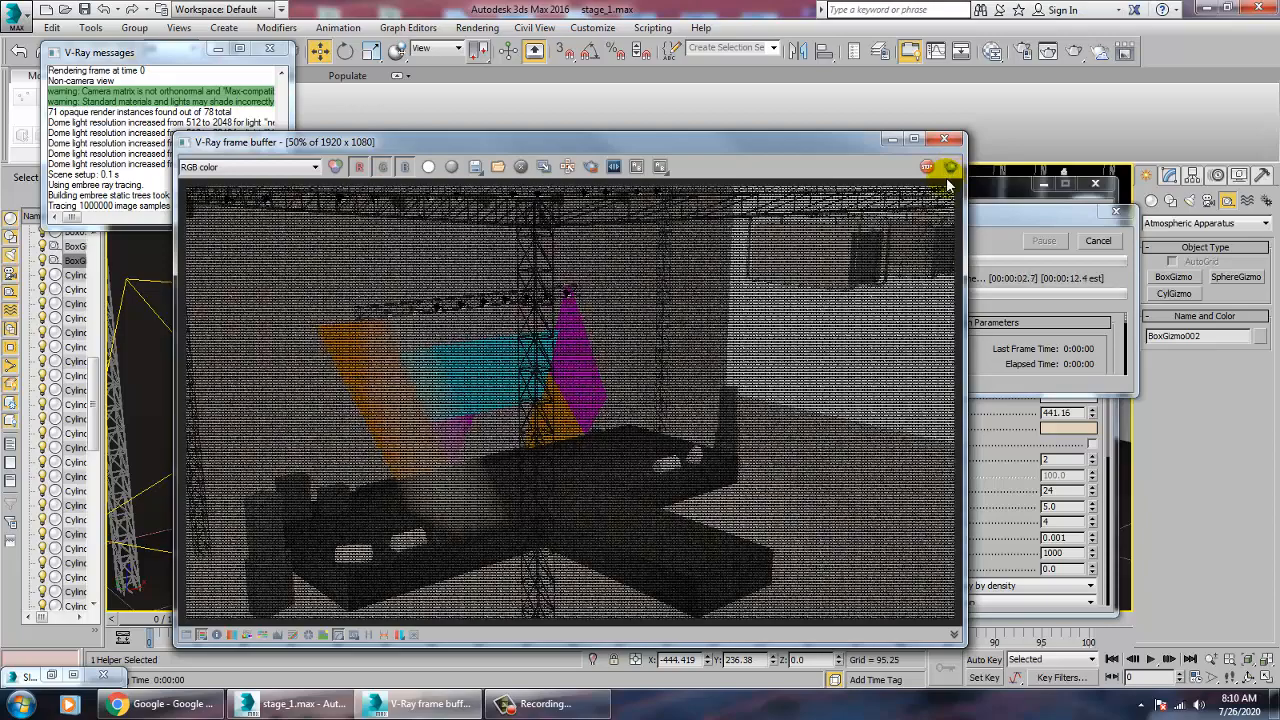
Step: Reduce the second fog's distance to 57.351 and start another test render
click(1060, 413)
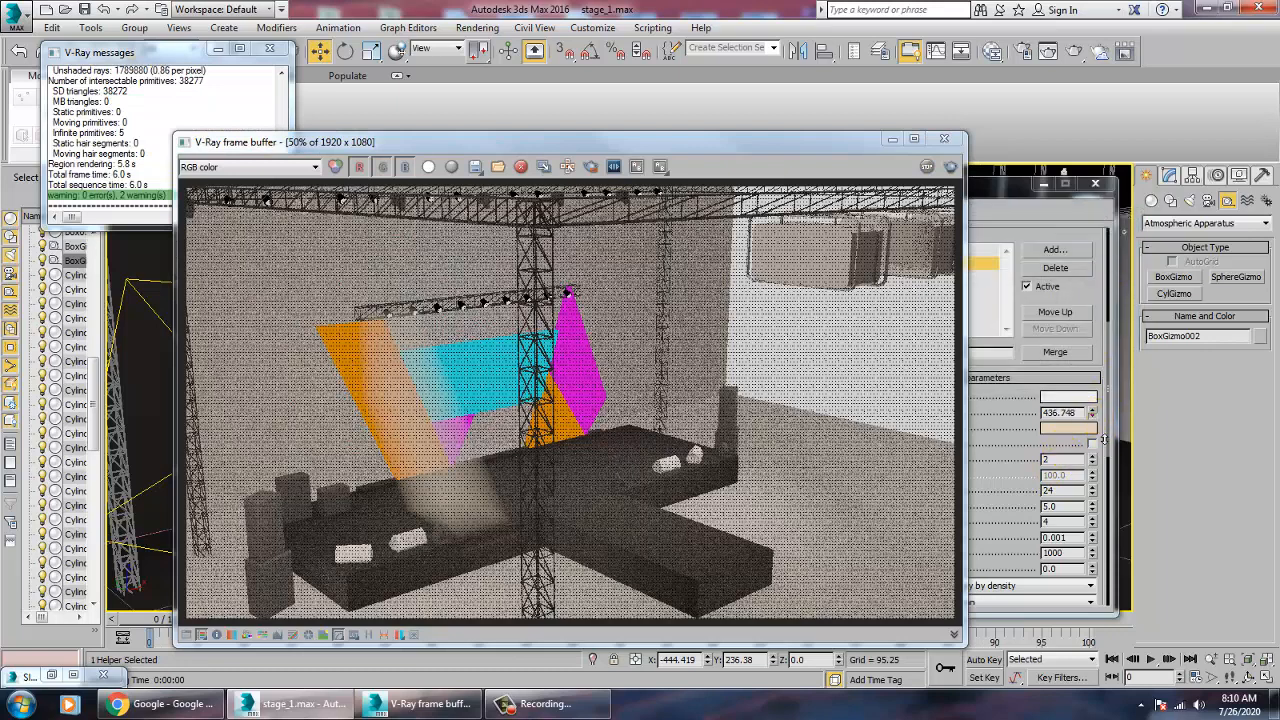
drag(1104, 440, 1104, 447)
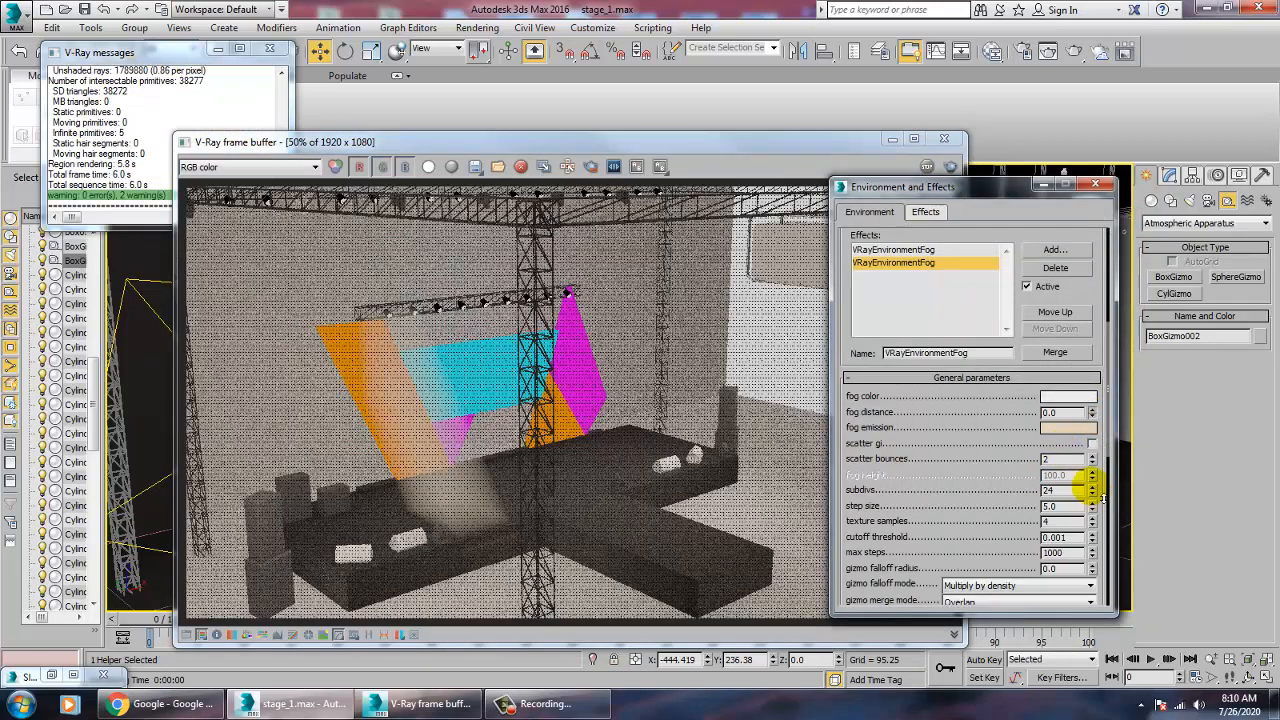
drag(1100, 497, 1100, 490)
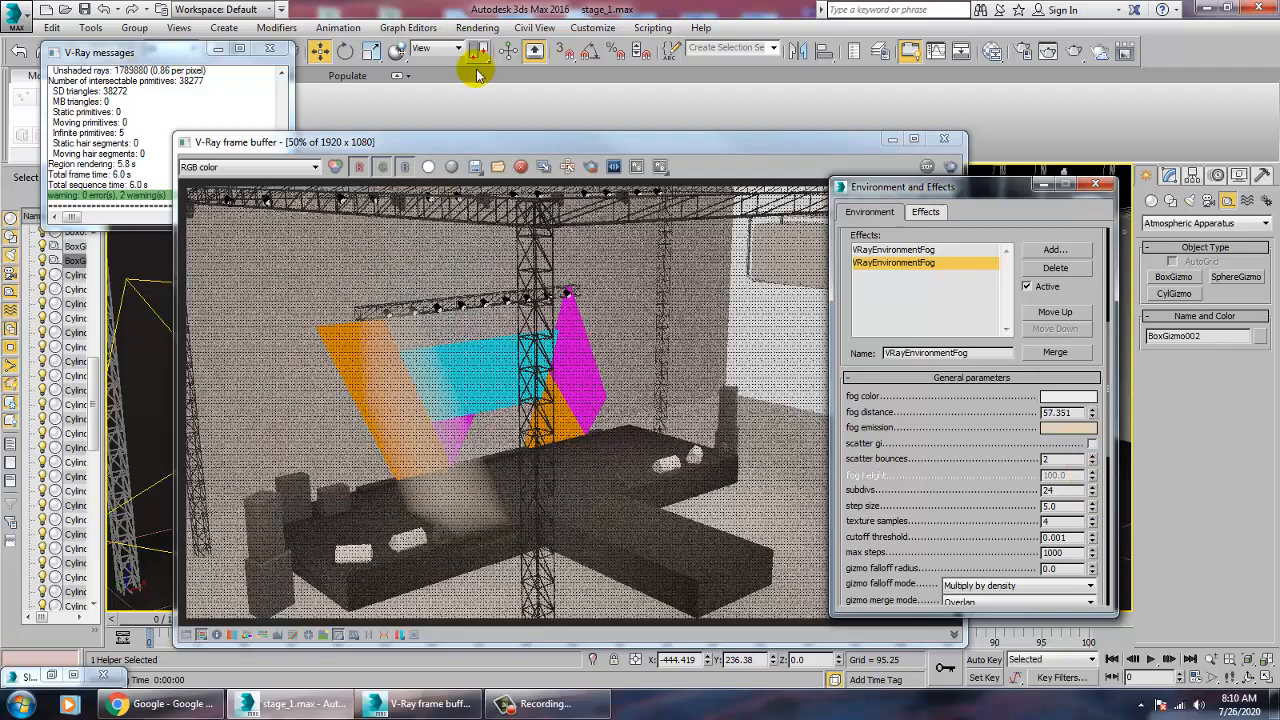
click(951, 167)
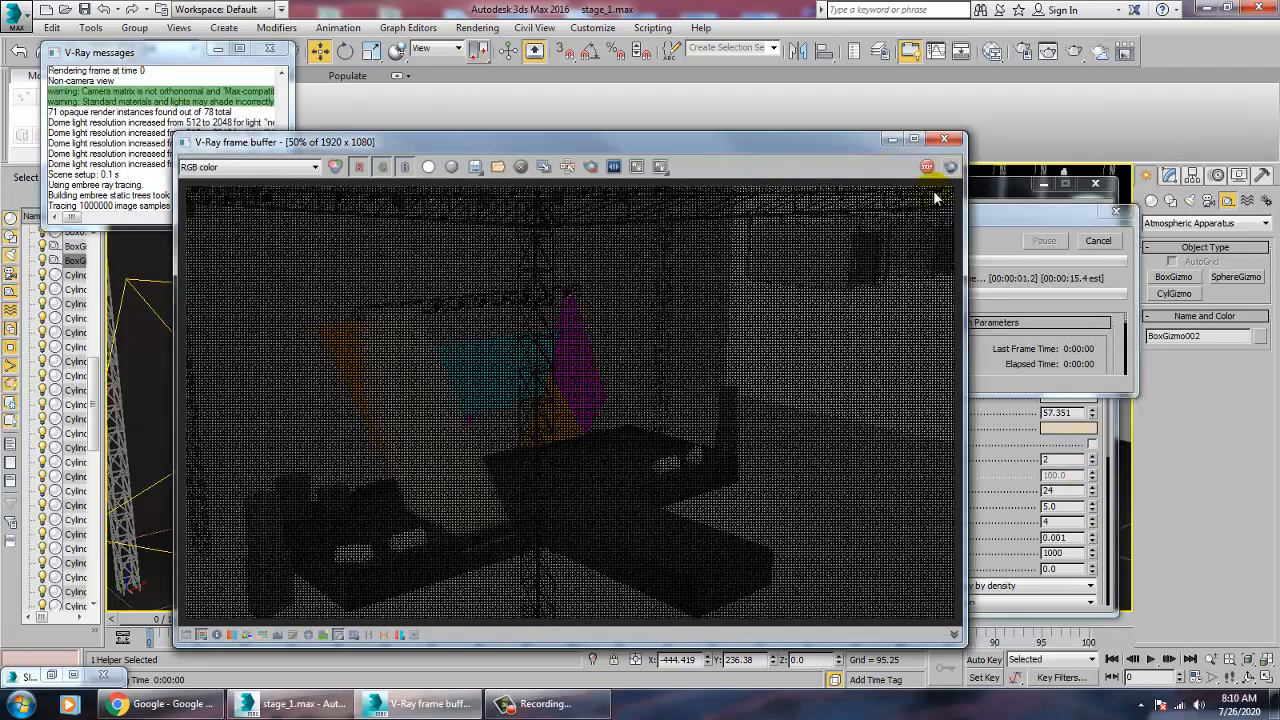
Step: Set the second fog's distance to 600 and start a test render of the stage, cancelling it partway
click(1080, 416)
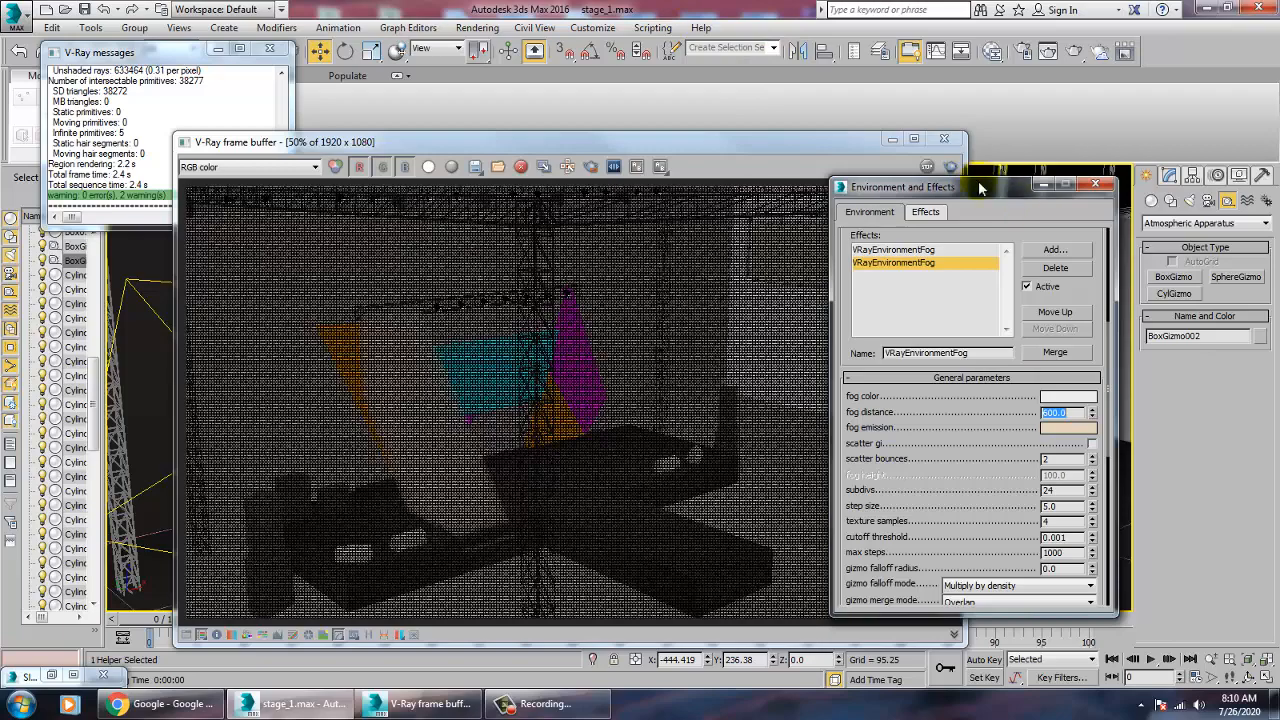
click(951, 167)
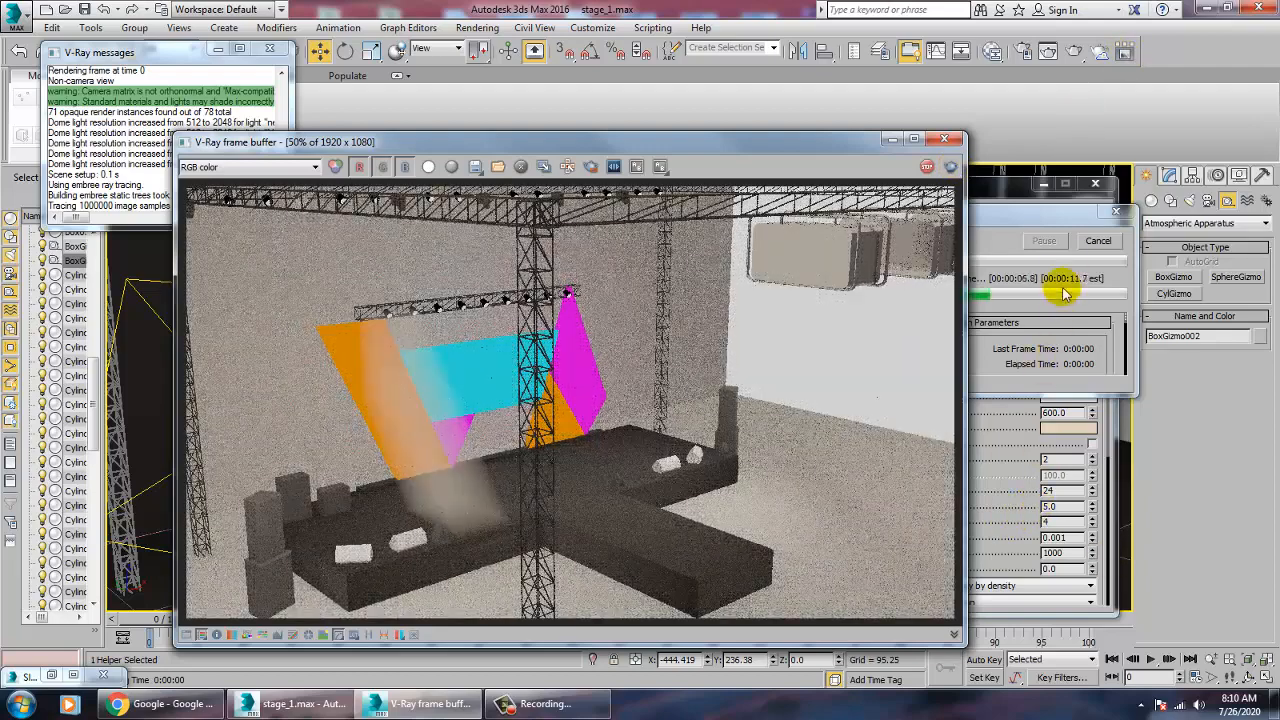
click(1115, 211)
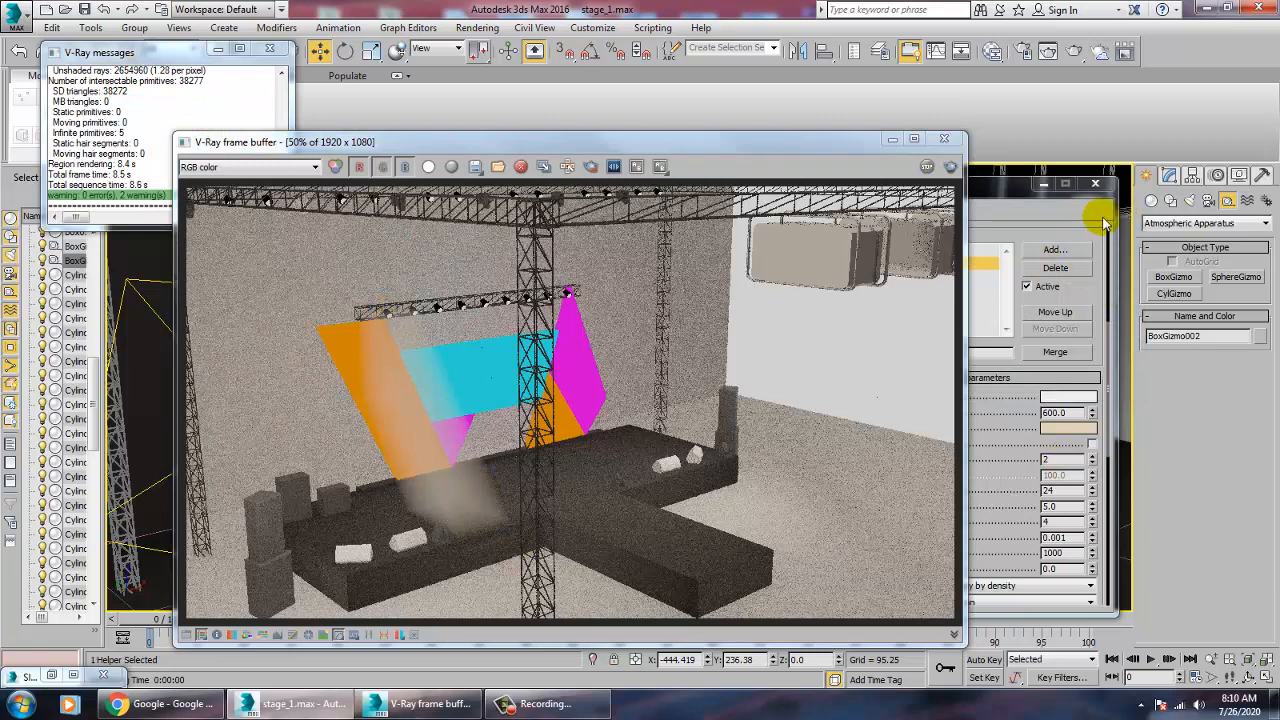
Step: Set the second fog's distance to 2124 and max steps to 1240, and test render the stage
click(1010, 404)
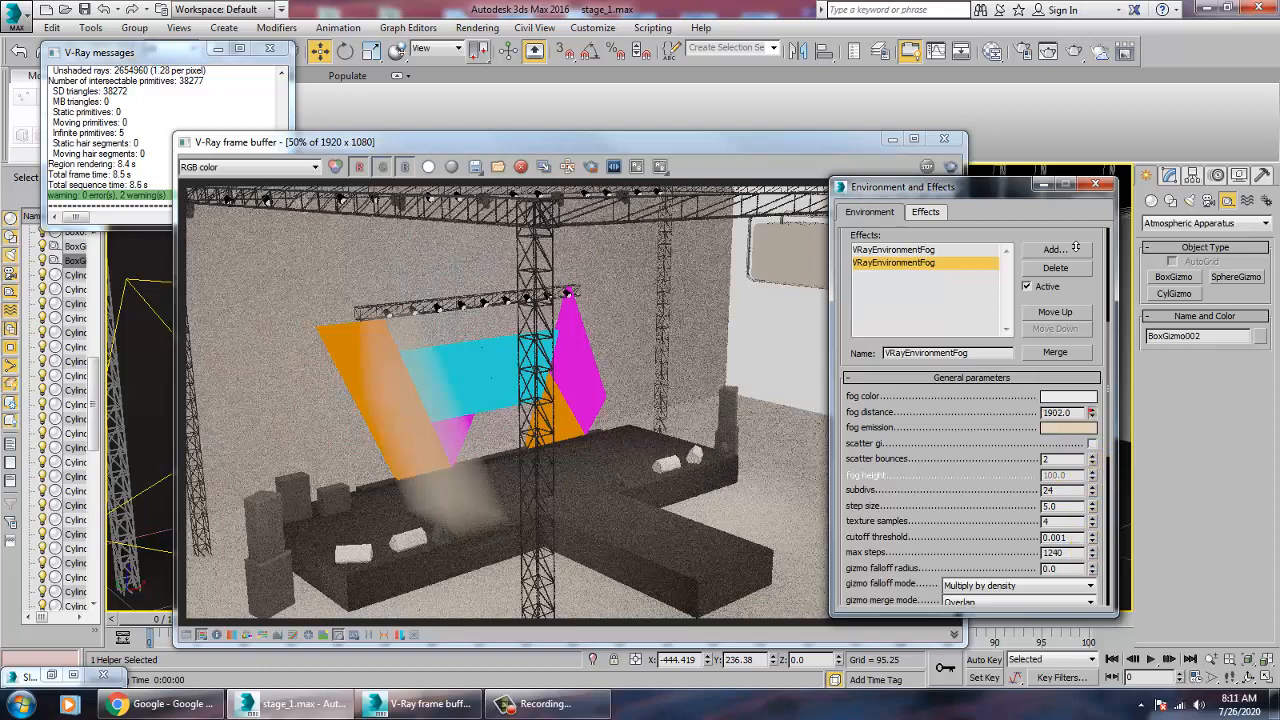
click(951, 167)
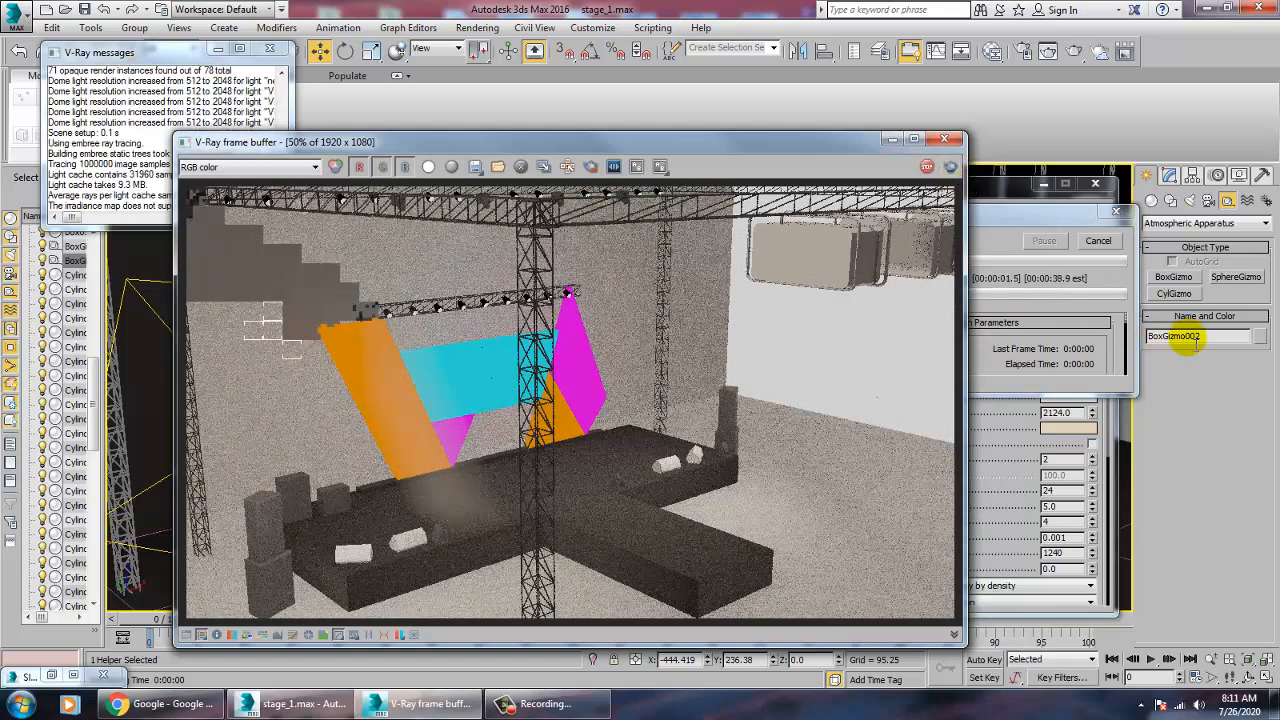
click(948, 140)
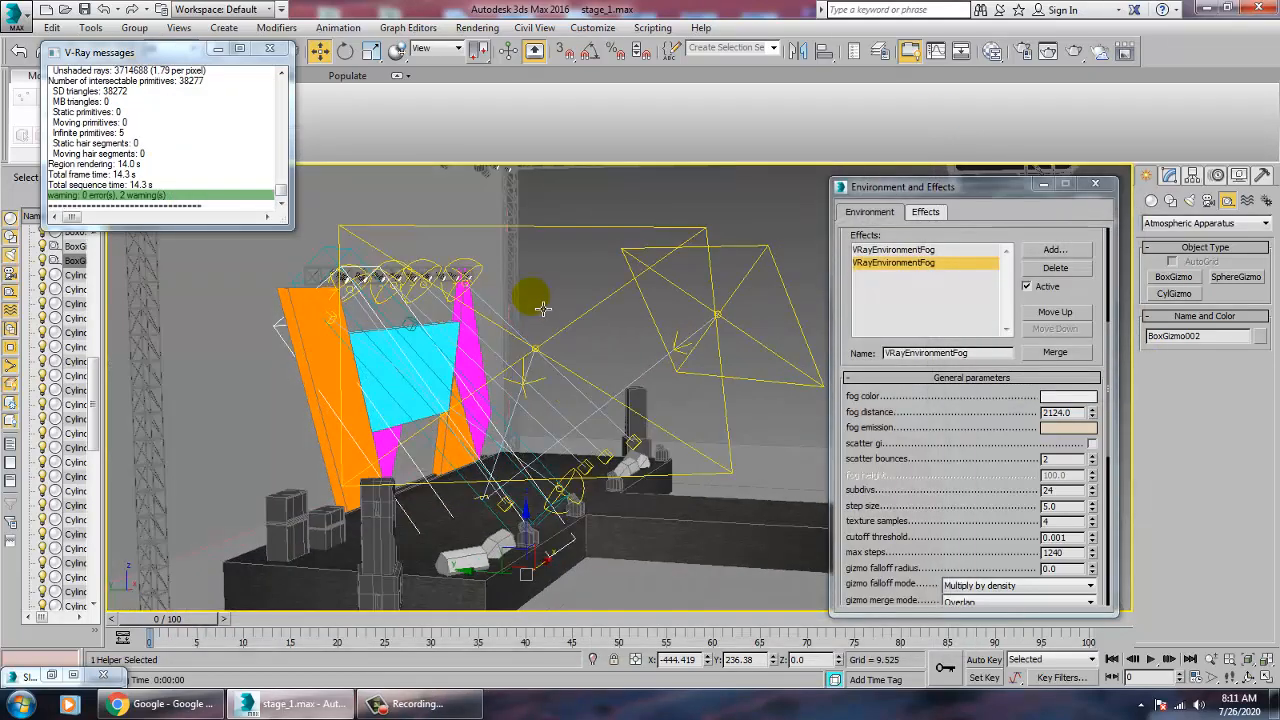
Step: Scale BoxGizmo002 down along its local Y axis with non-uniform scaling
alt+middle_drag(542, 308, 590, 330)
key(r)
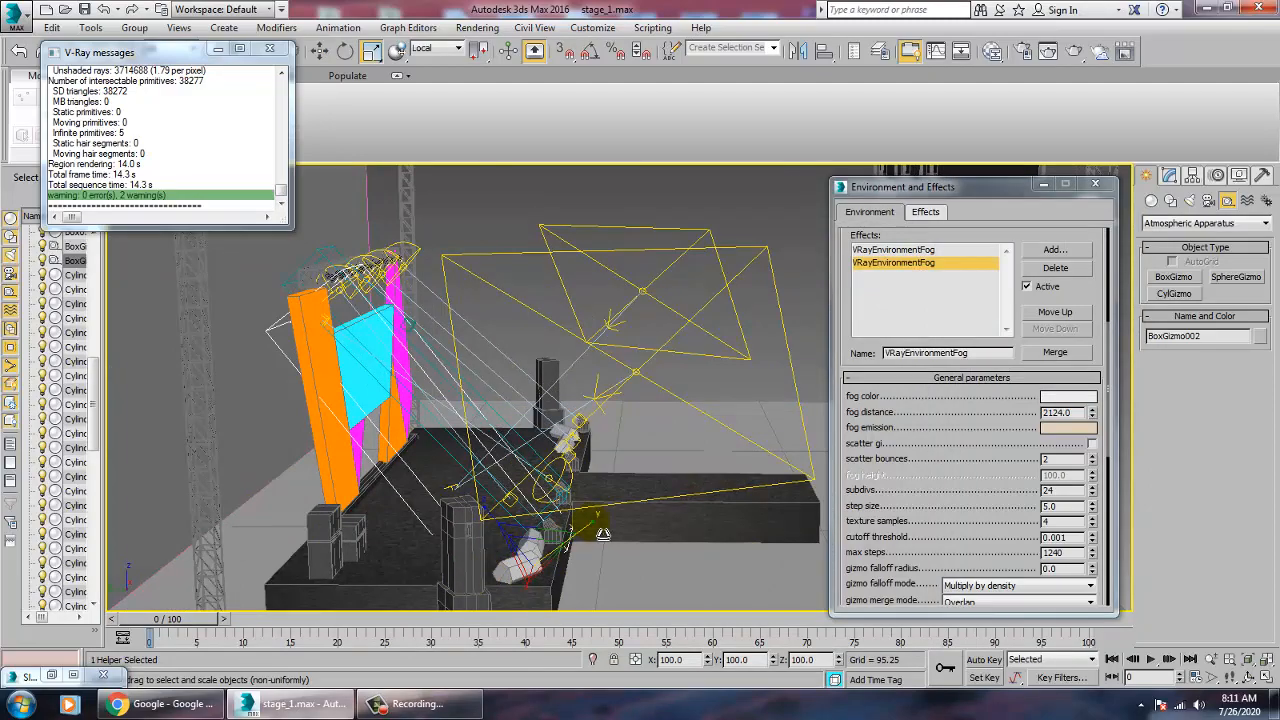
drag(604, 532, 568, 543)
alt+middle_drag(568, 543, 540, 500)
Step: Move BoxGizmo002 to about Y 182 and Z 159 so it encloses the first truss light's beam
key(w)
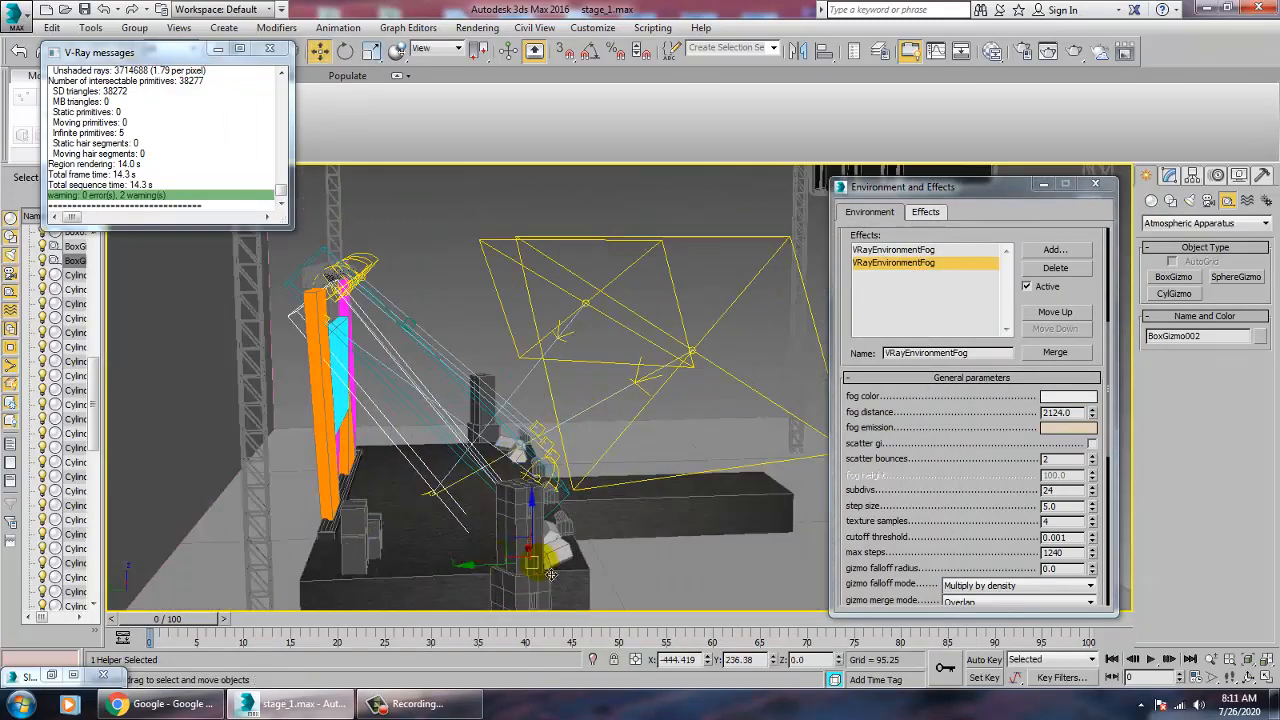
drag(548, 538, 568, 569)
key(e)
key(w)
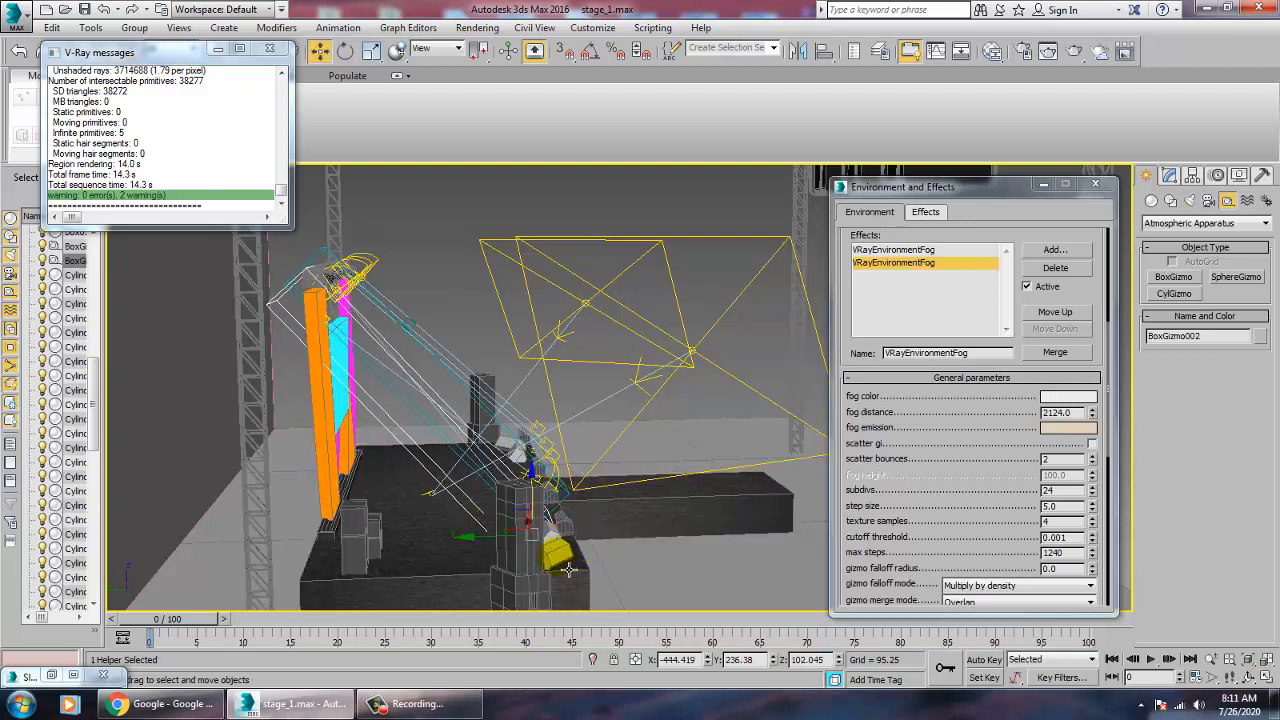
drag(543, 506, 543, 497)
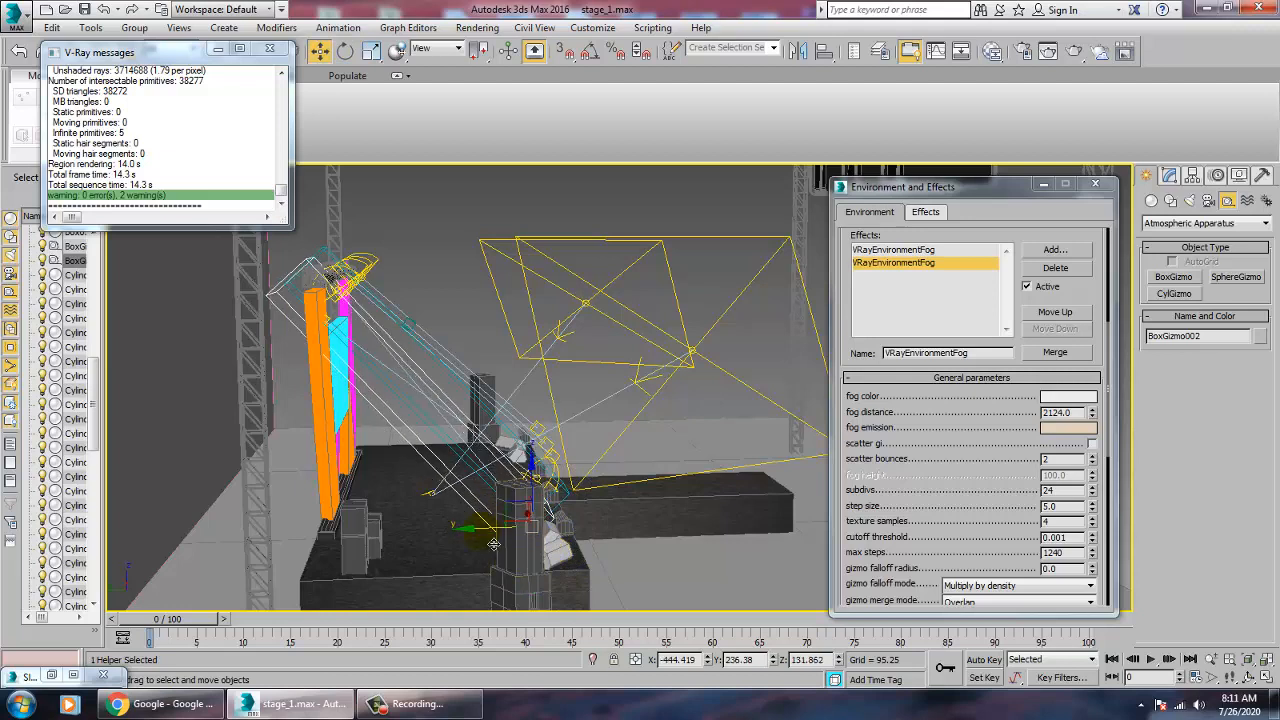
drag(488, 541, 503, 537)
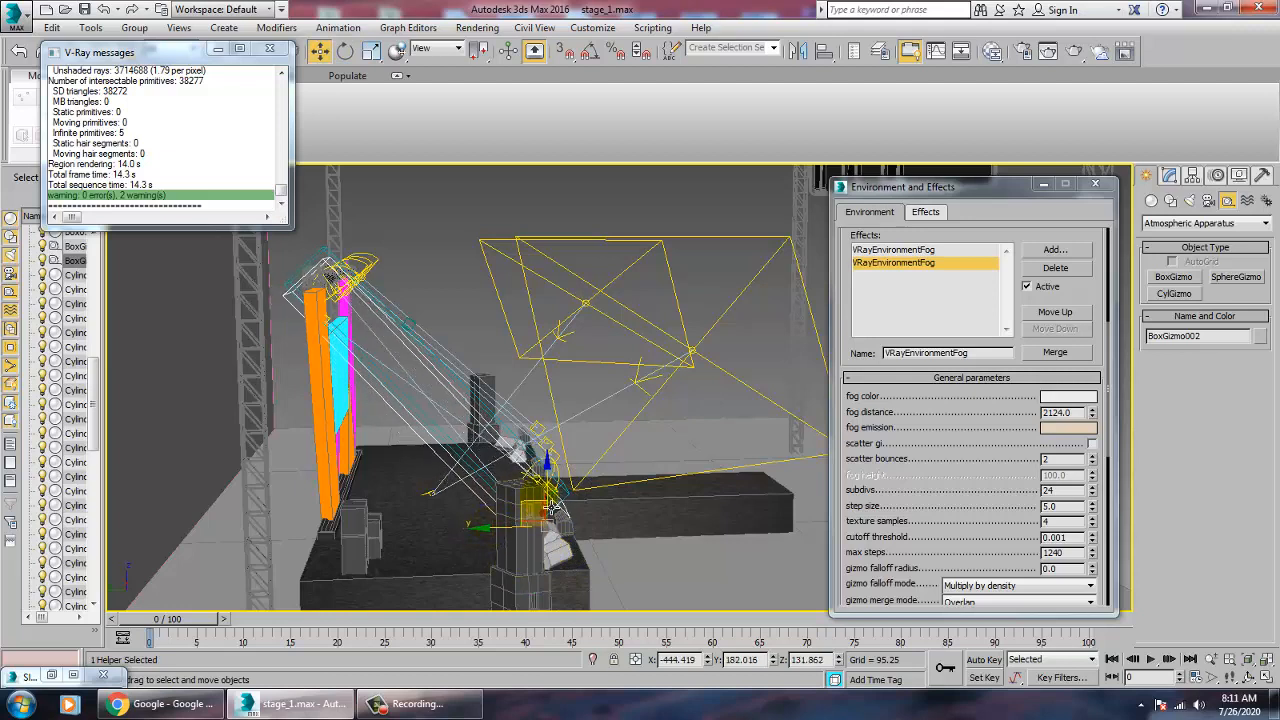
drag(556, 493, 557, 484)
Step: Narrow BoxGizmo002 along its local X axis to match the width of the other gizmo around the beam
alt+middle_drag(581, 486, 510, 565)
key(r)
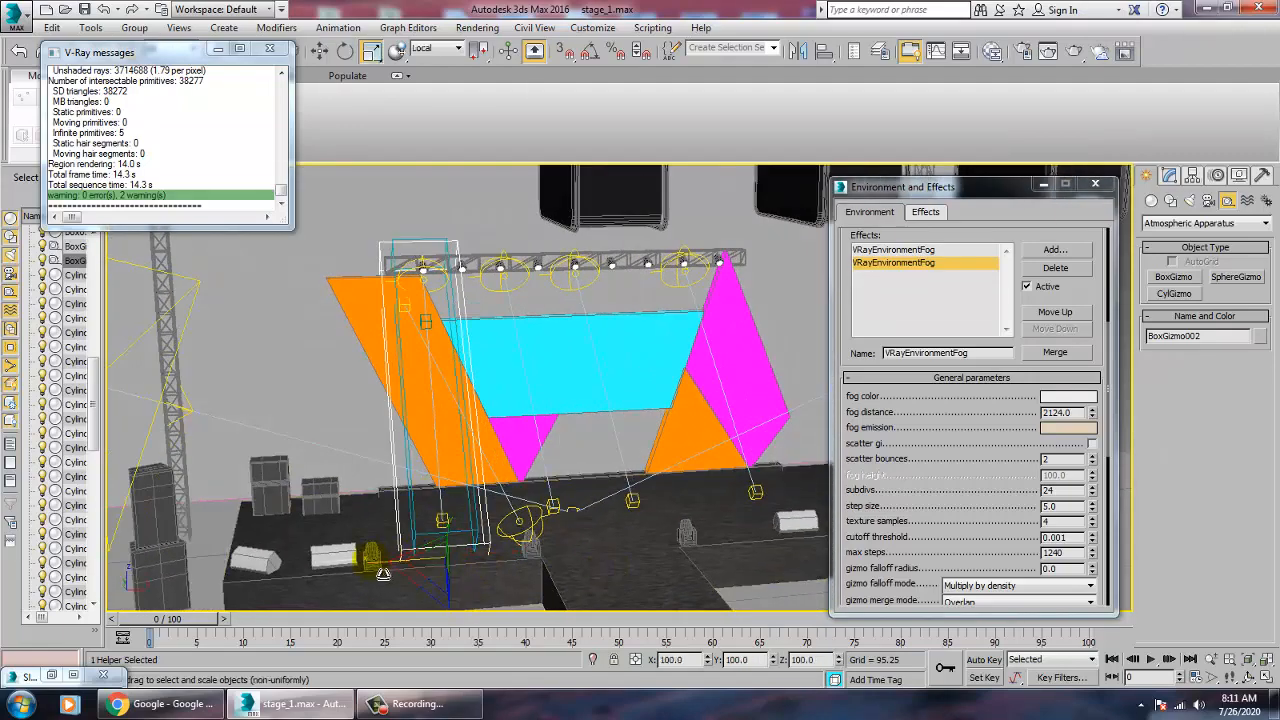
drag(497, 577, 488, 569)
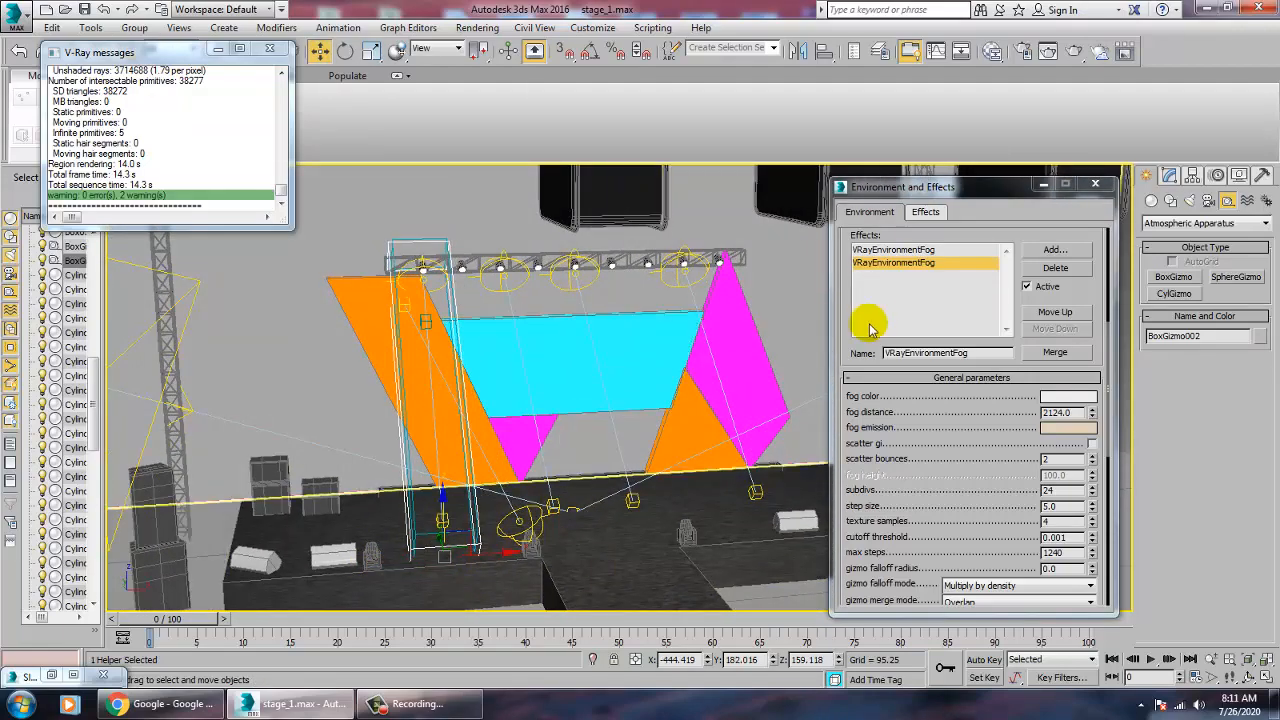
key(w)
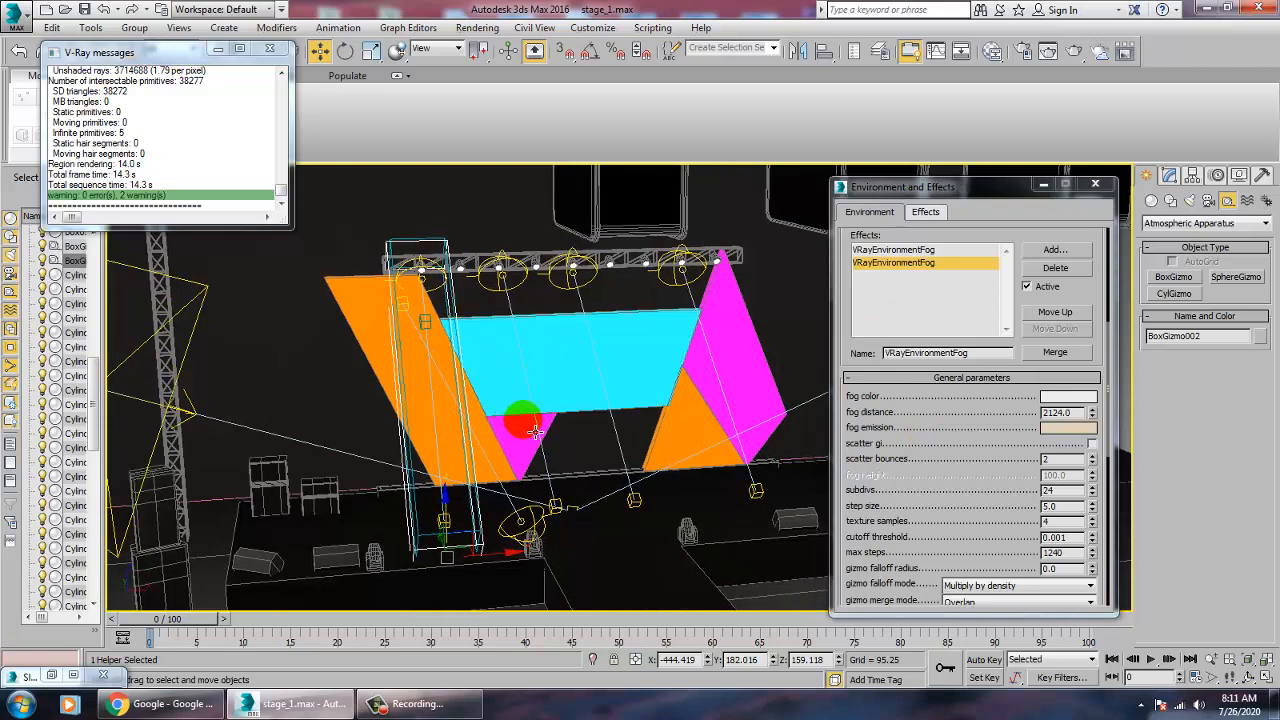
Step: Select both box gizmos around the first beam and copy the pair three times along the truss, one pair per remaining light
alt+middle_drag(520, 423, 503, 411)
mouse_move(432, 470)
alt+middle_down()
mouse_move(400, 465)
mouse_move(414, 465)
alt+middle_up()
ctrl+click(404, 452)
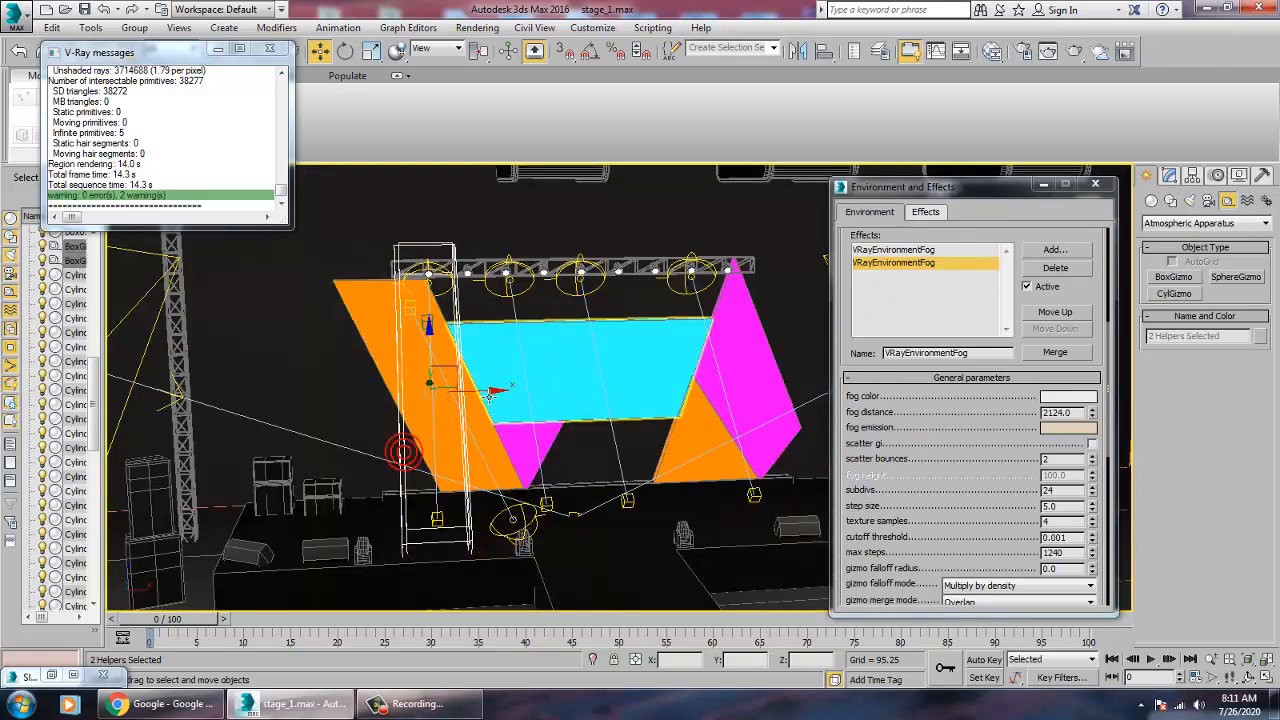
mouse_move(493, 394)
shift+mouse_down()
mouse_move(594, 415)
mouse_move(572, 398)
shift+mouse_up()
click(633, 419)
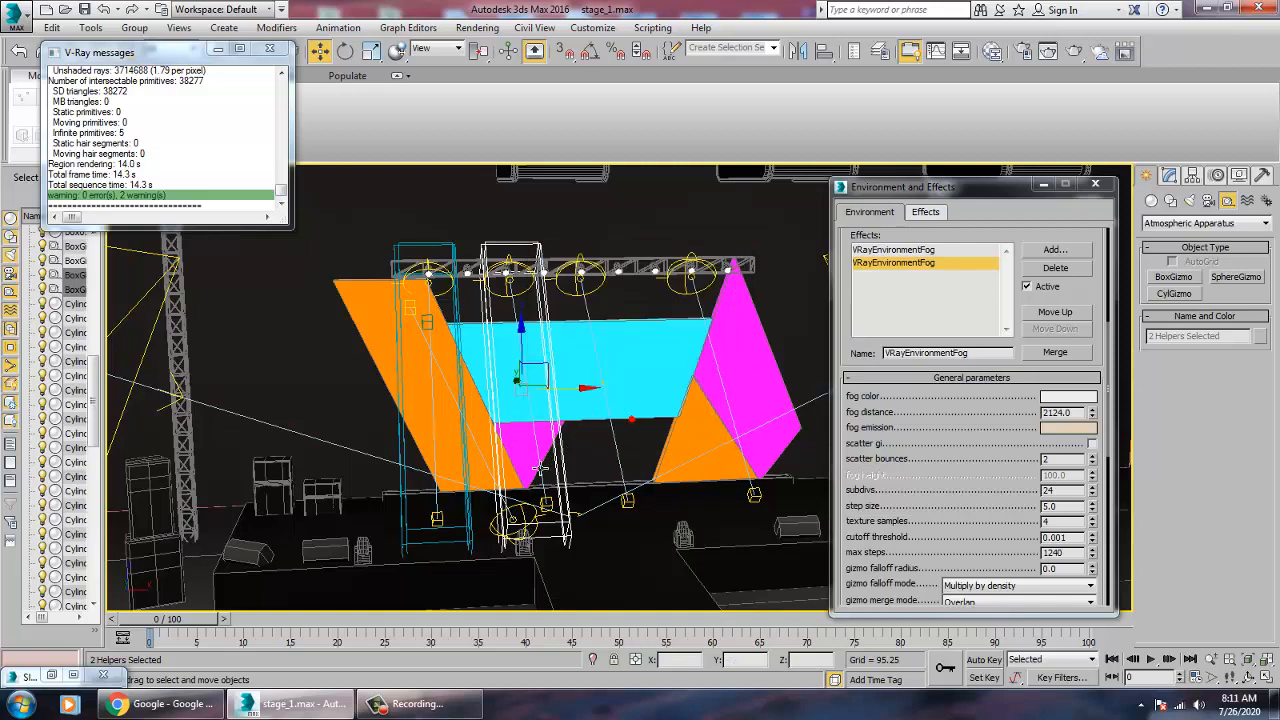
shift+drag(622, 405, 667, 390)
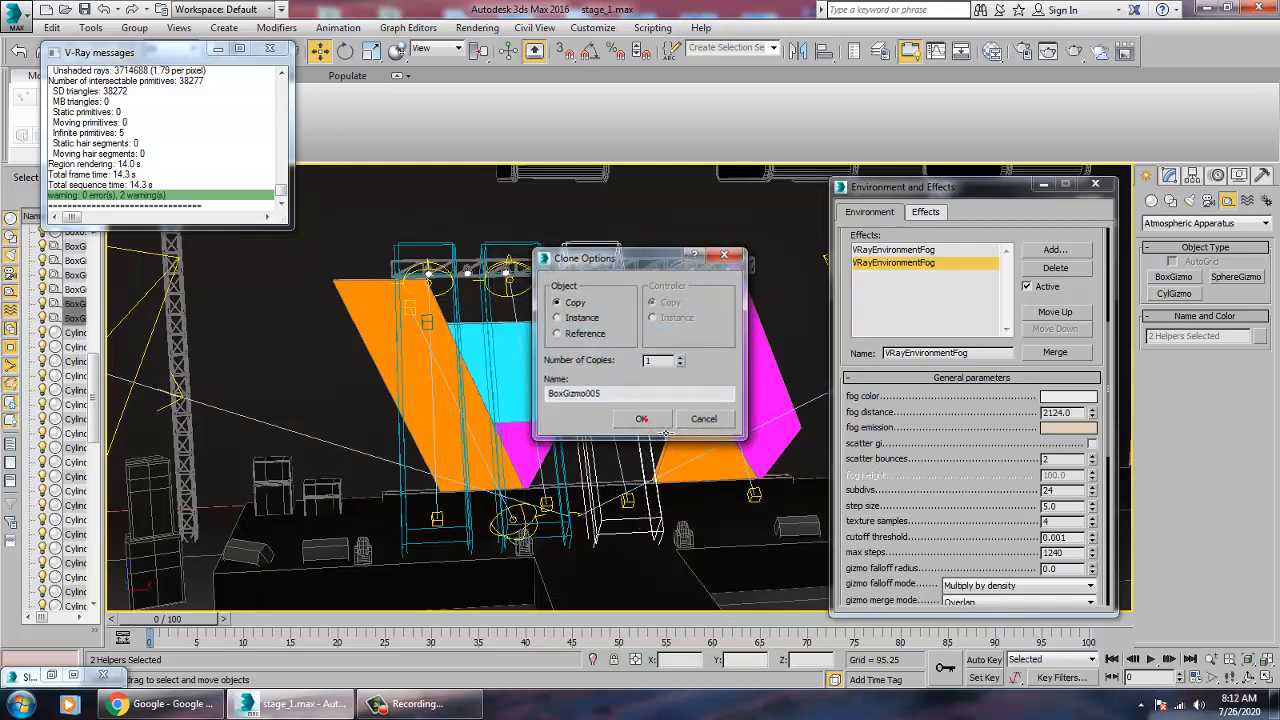
click(644, 414)
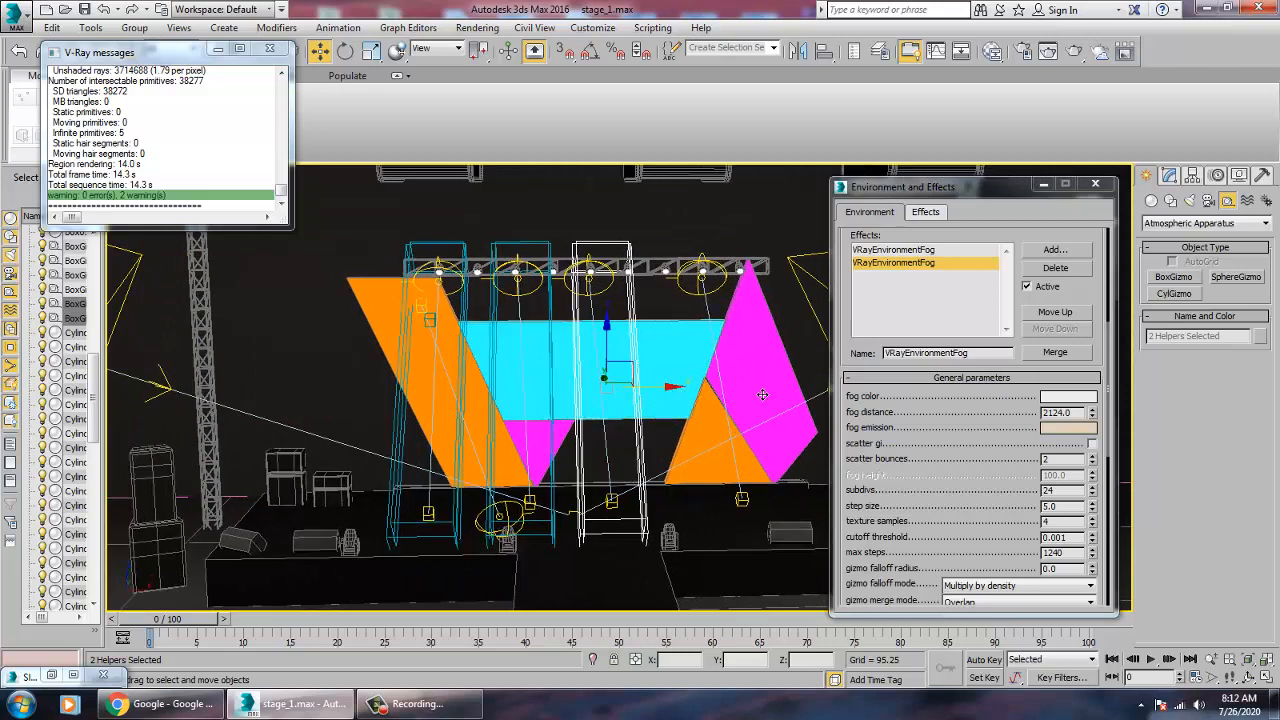
mouse_move(630, 387)
shift+mouse_down()
mouse_move(771, 371)
mouse_move(740, 398)
shift+mouse_up()
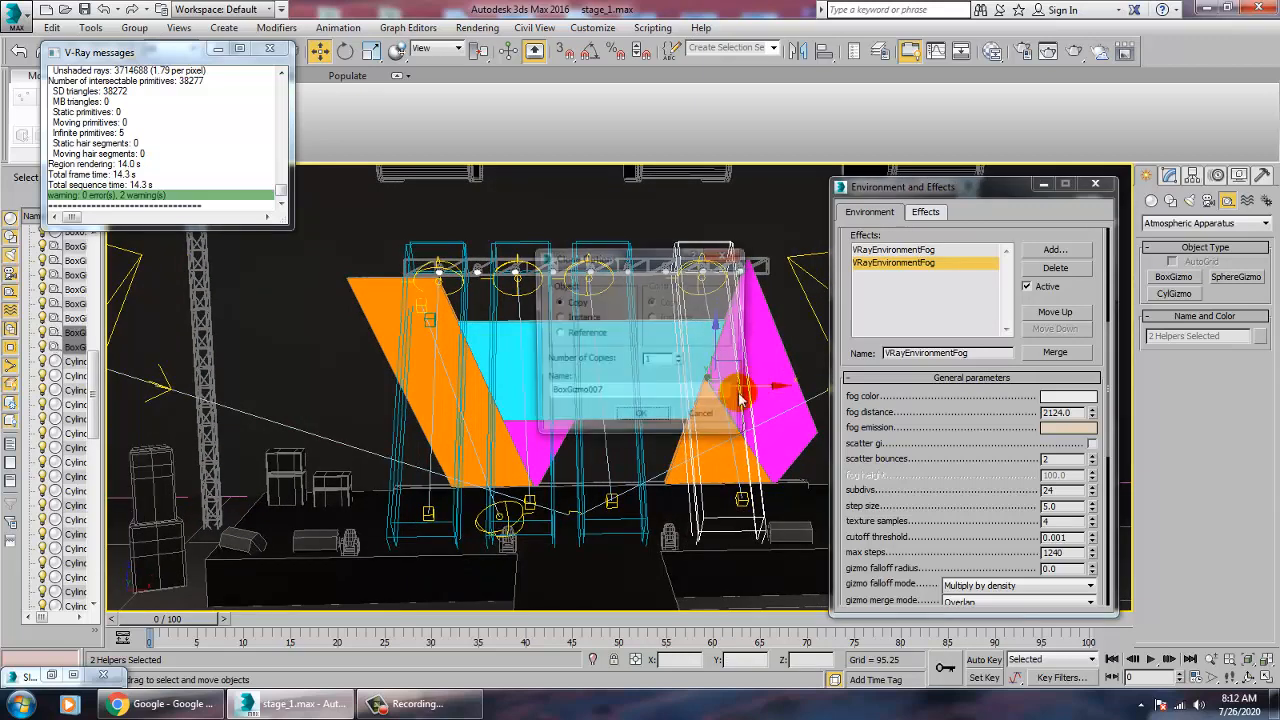
click(651, 424)
Step: Test render an angled view of the stage with the copied box gizmos in place
alt+middle_drag(651, 424, 604, 404)
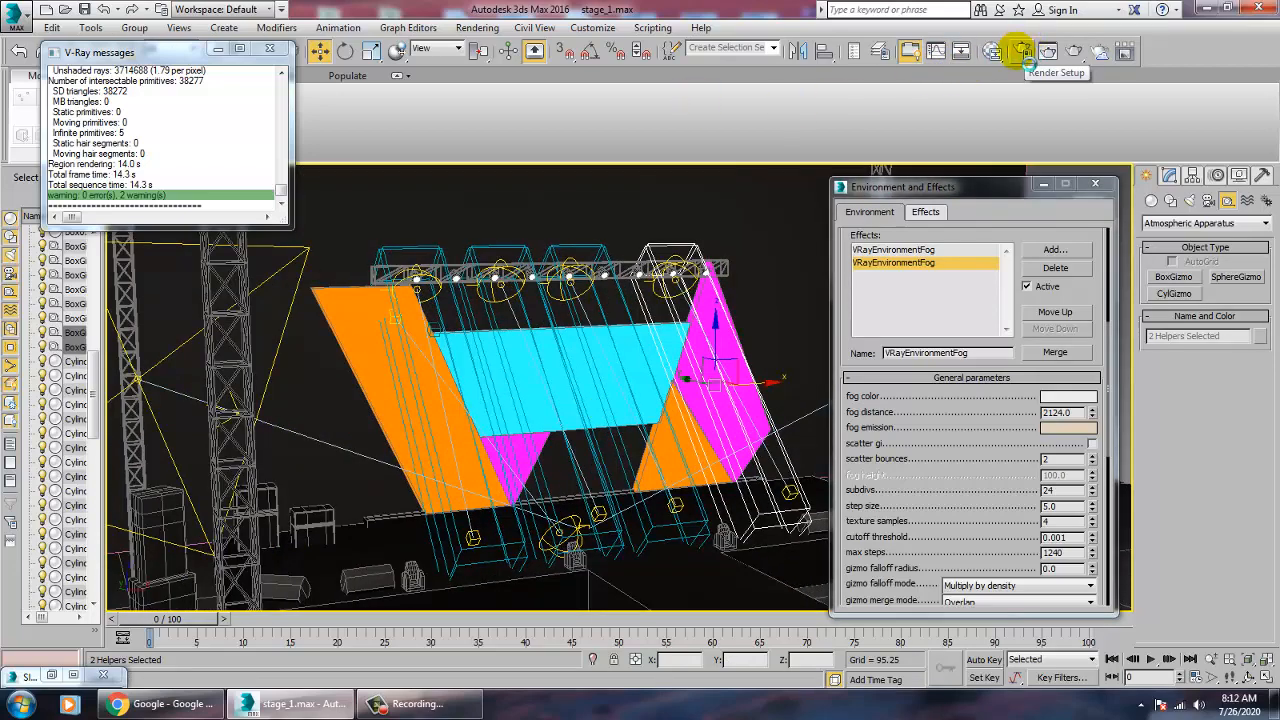
click(1074, 50)
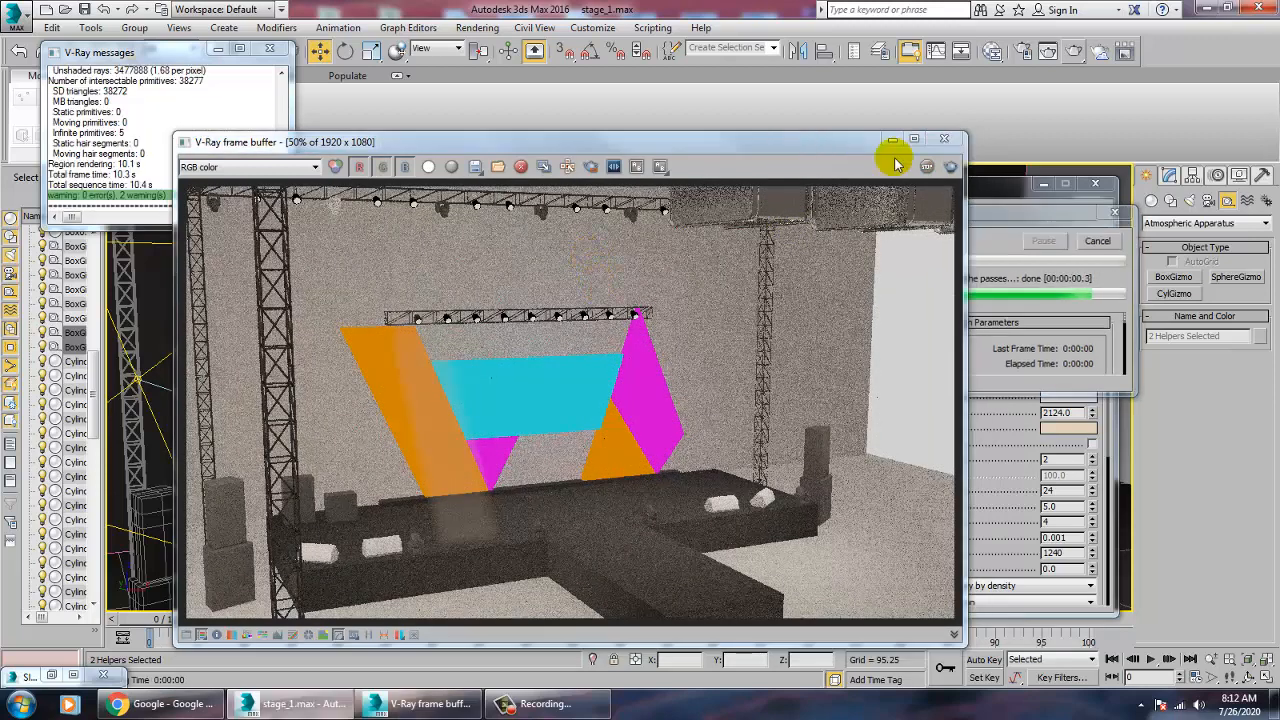
click(940, 141)
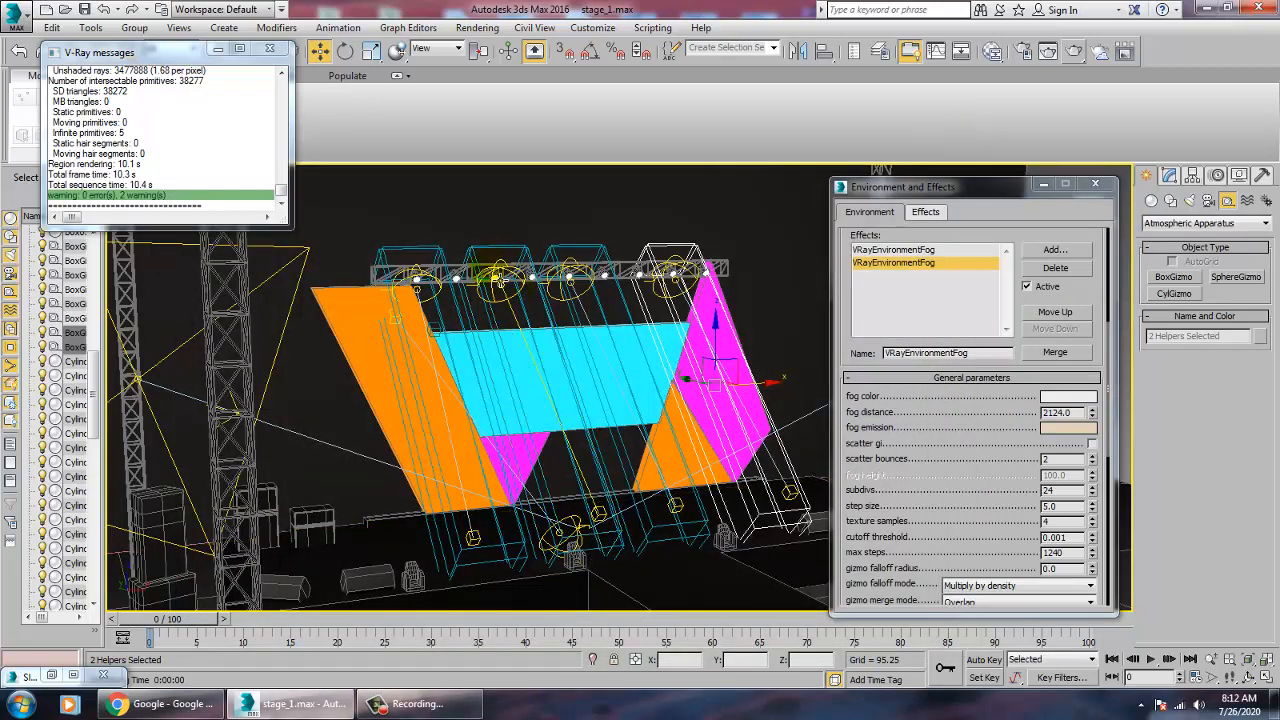
Step: Add VRayLight002 to the second fog's light list and remove the light named "new" from it
click(489, 273)
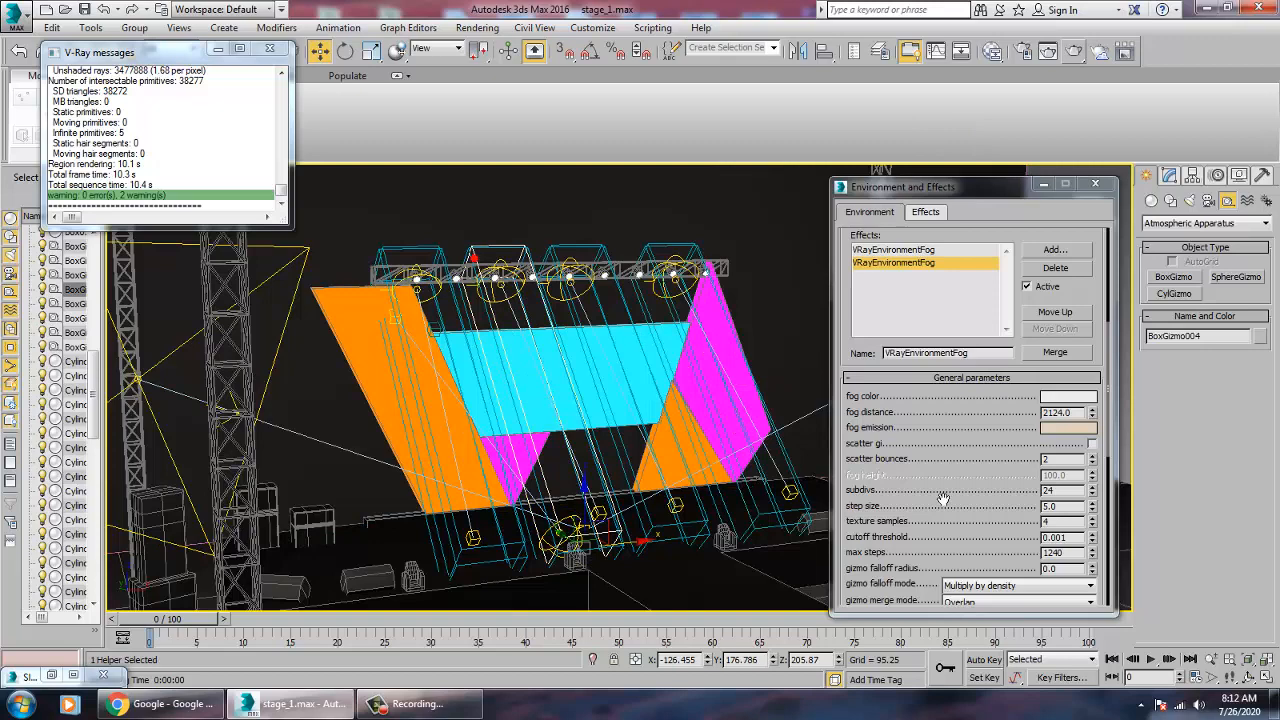
drag(958, 520, 940, 10)
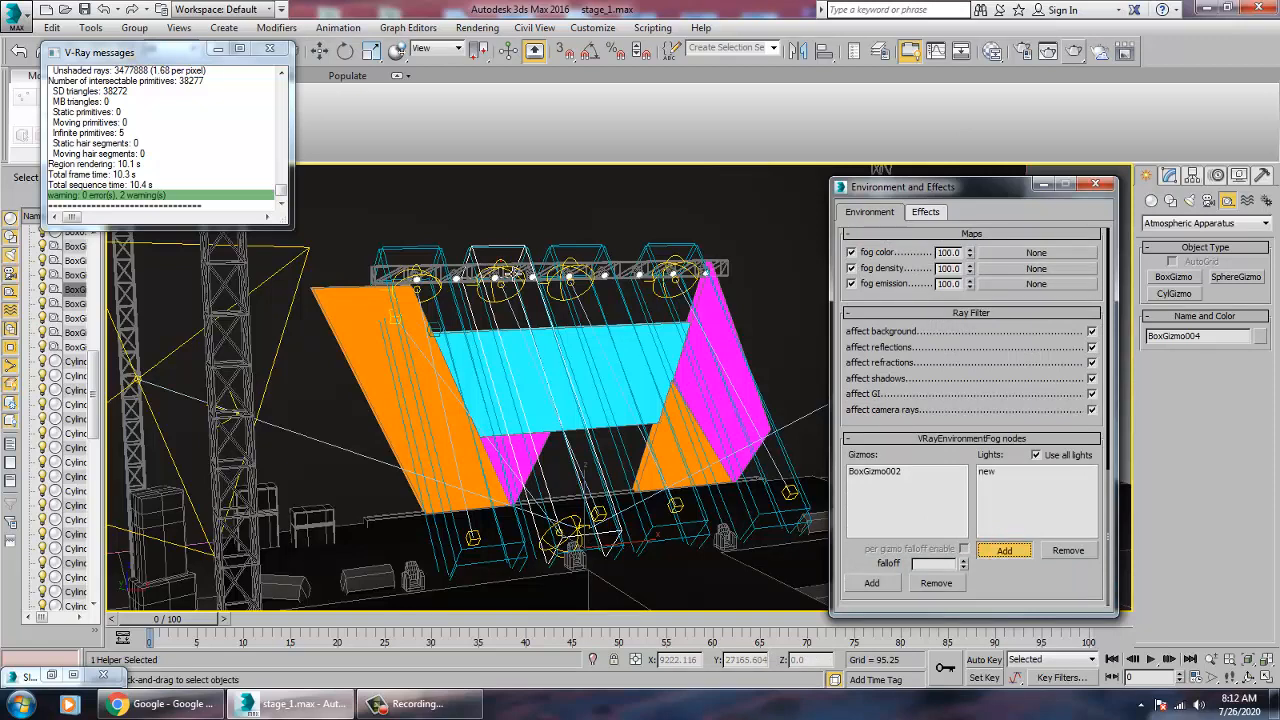
click(511, 271)
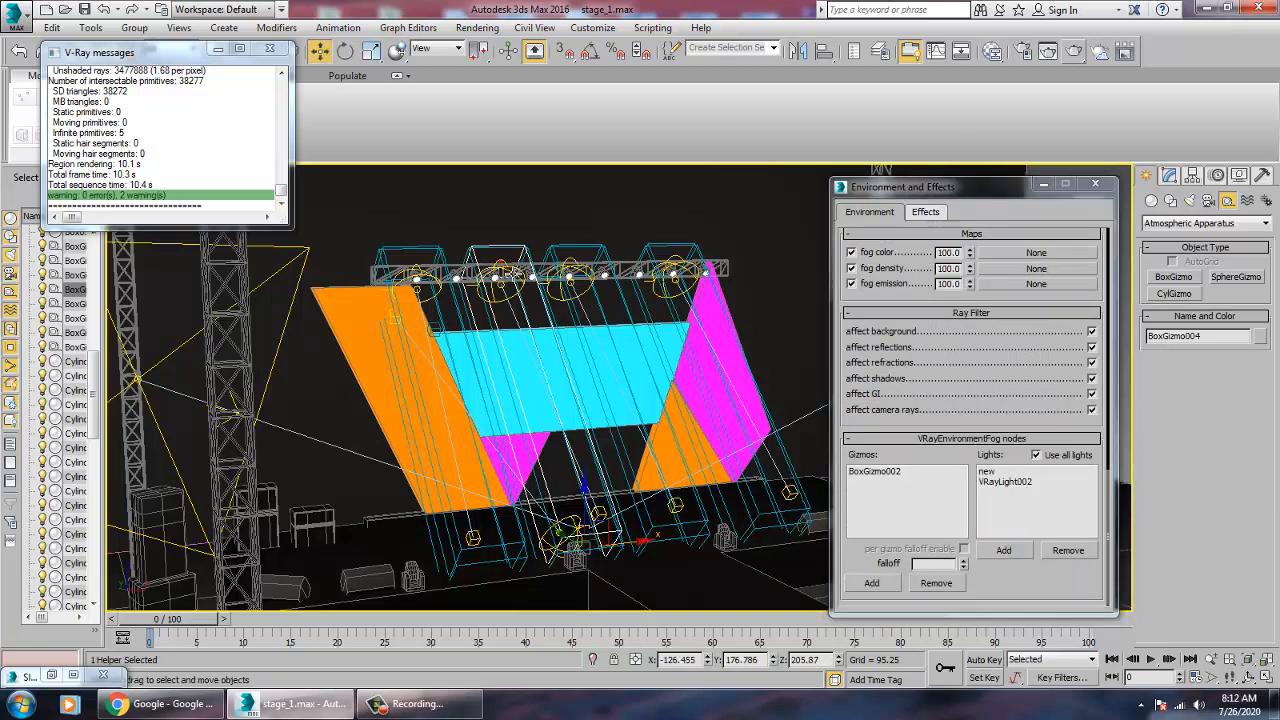
click(988, 472)
click(1069, 551)
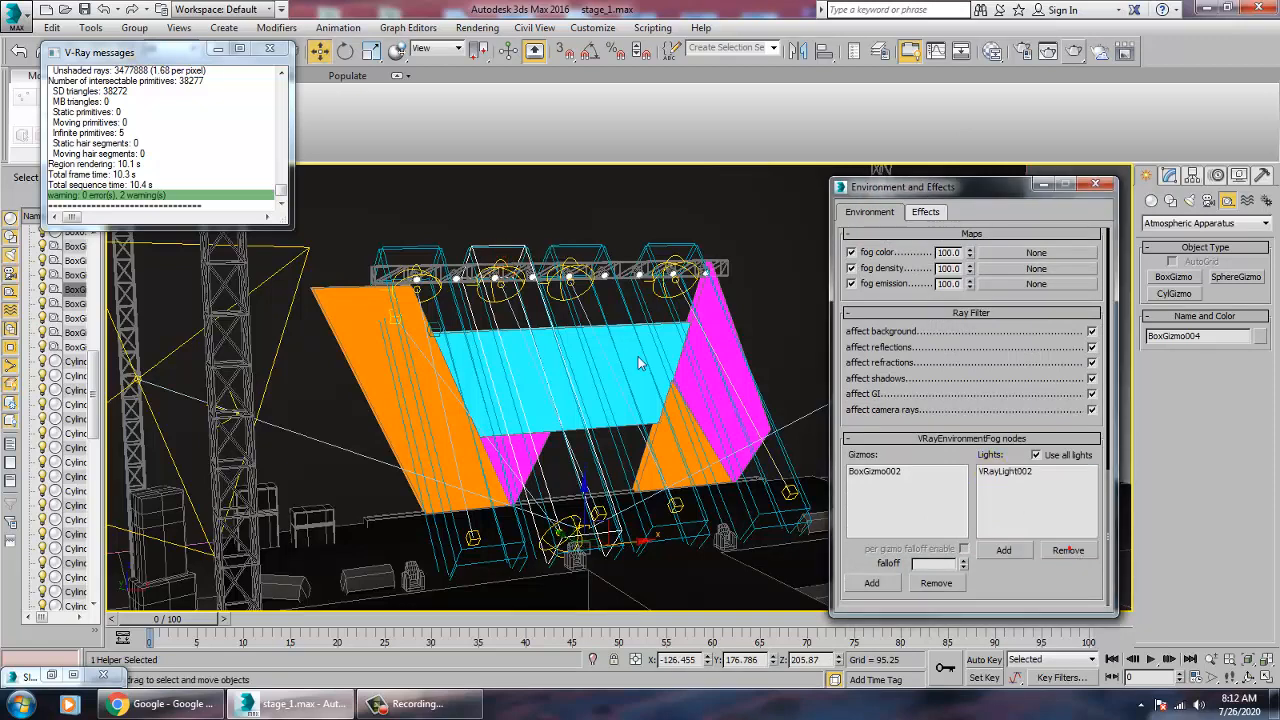
Step: Test render the same stage view to check the second fog with its changed light list
click(483, 261)
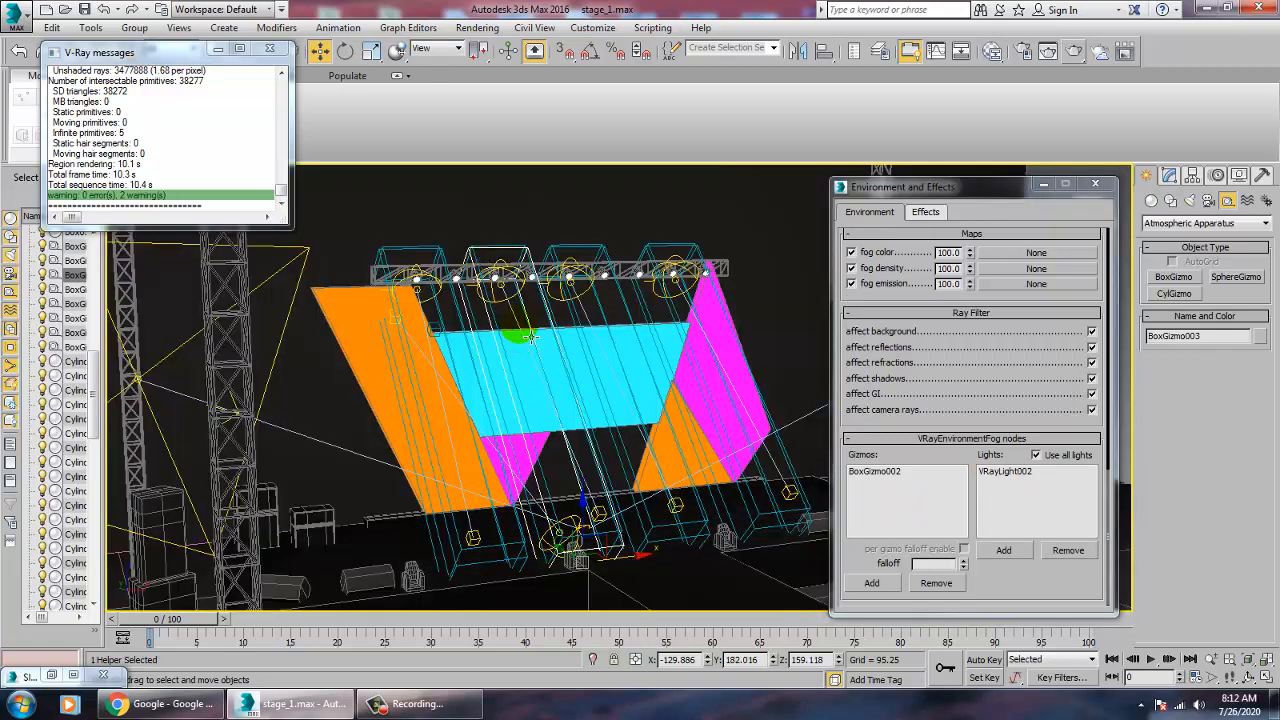
click(538, 267)
click(476, 28)
click(490, 47)
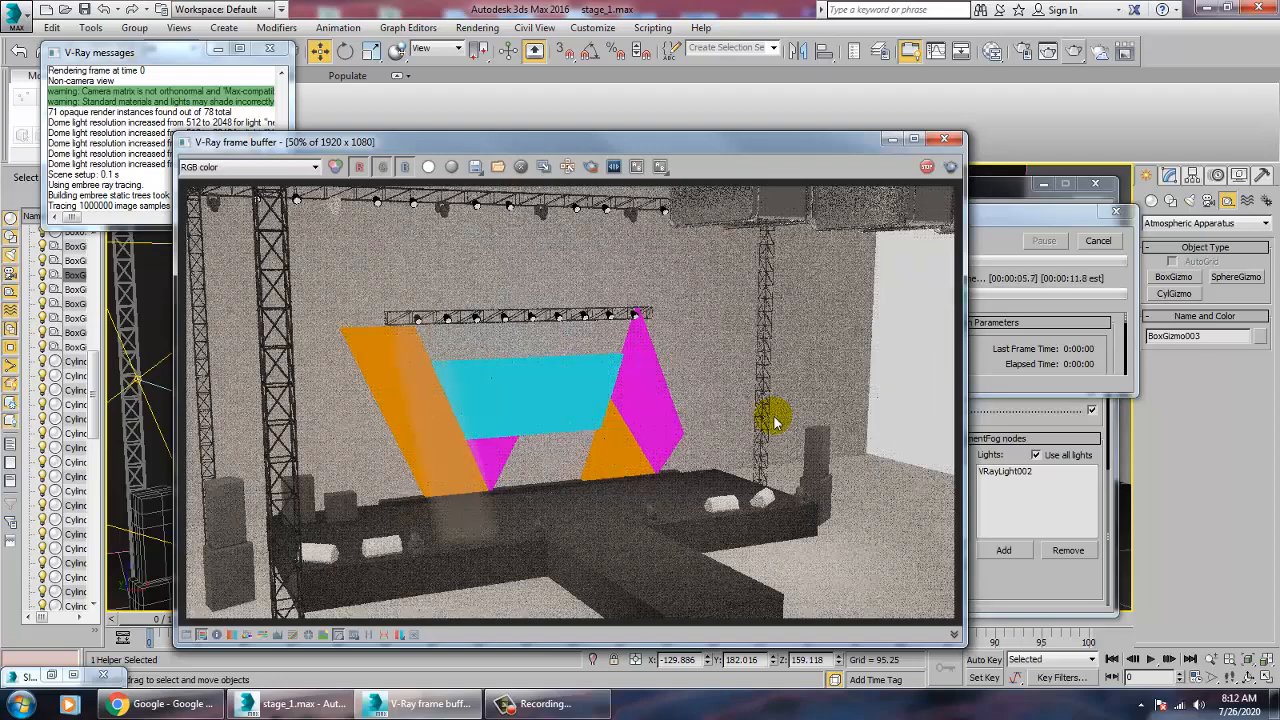
click(1088, 238)
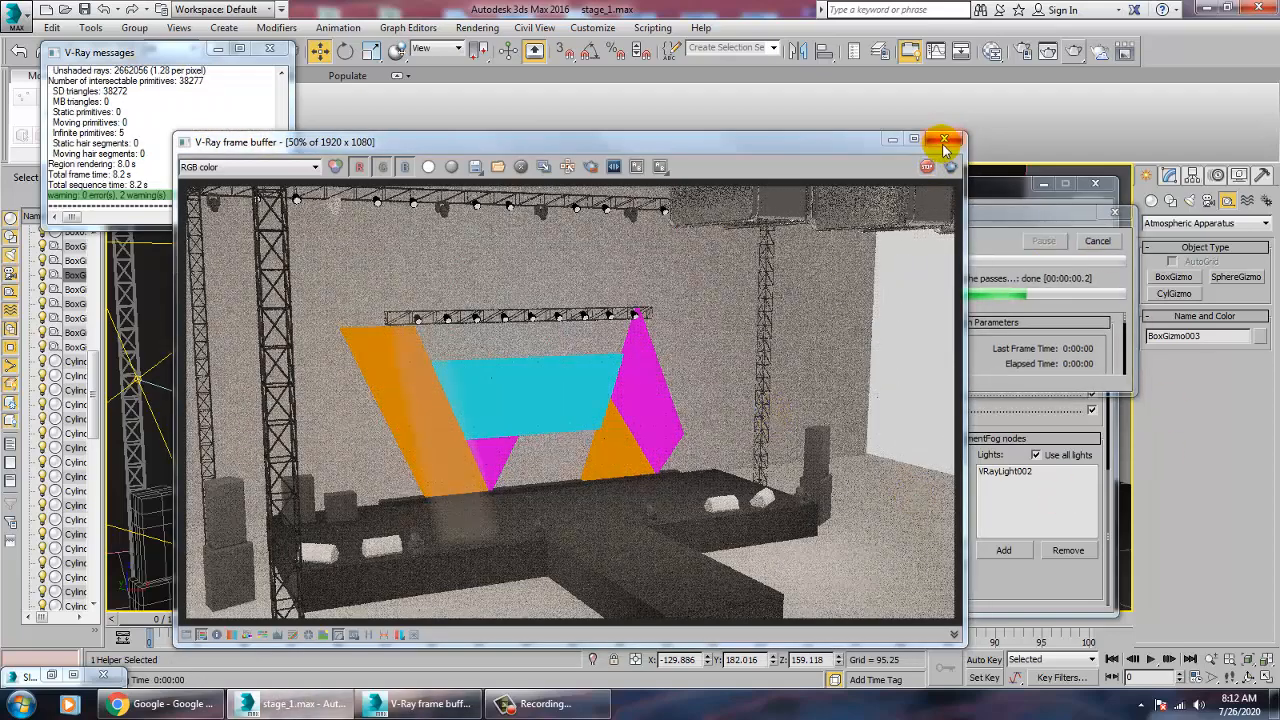
click(944, 141)
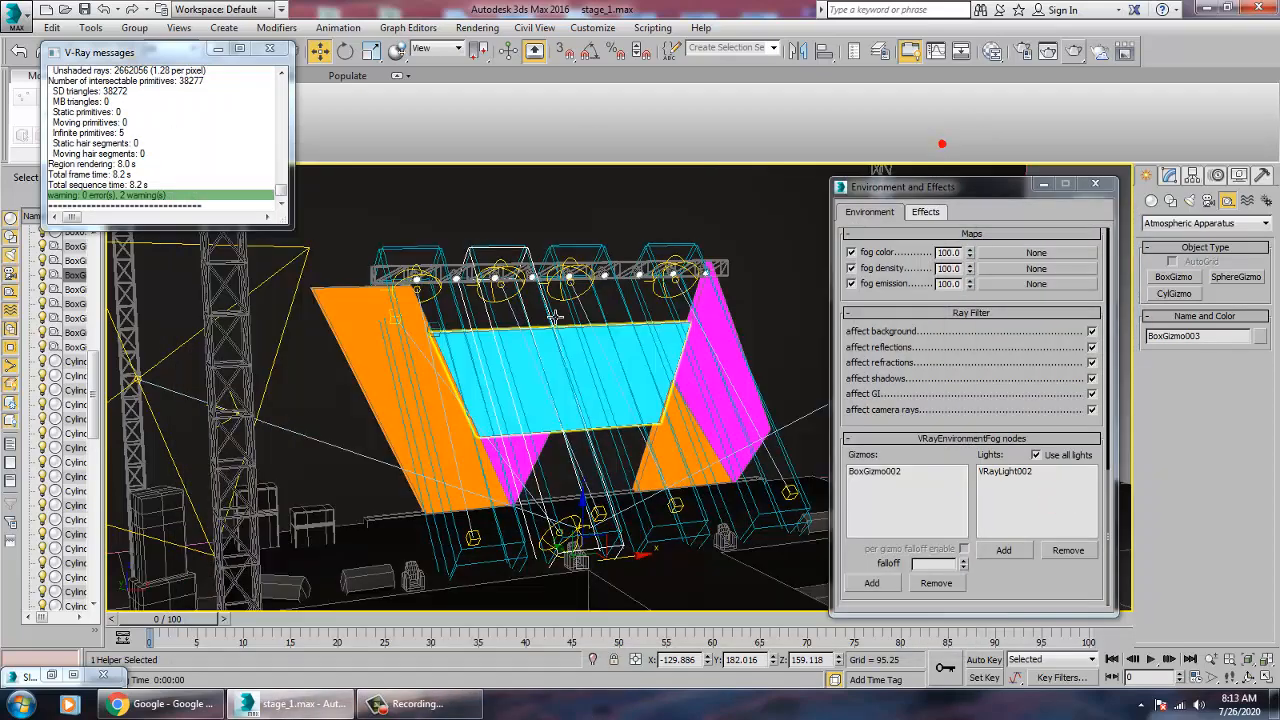
Step: Raise BoxGizmo003 about 255 units clear of the overlapping gizmo at the second truss light, and select BoxGizmo004
click(524, 252)
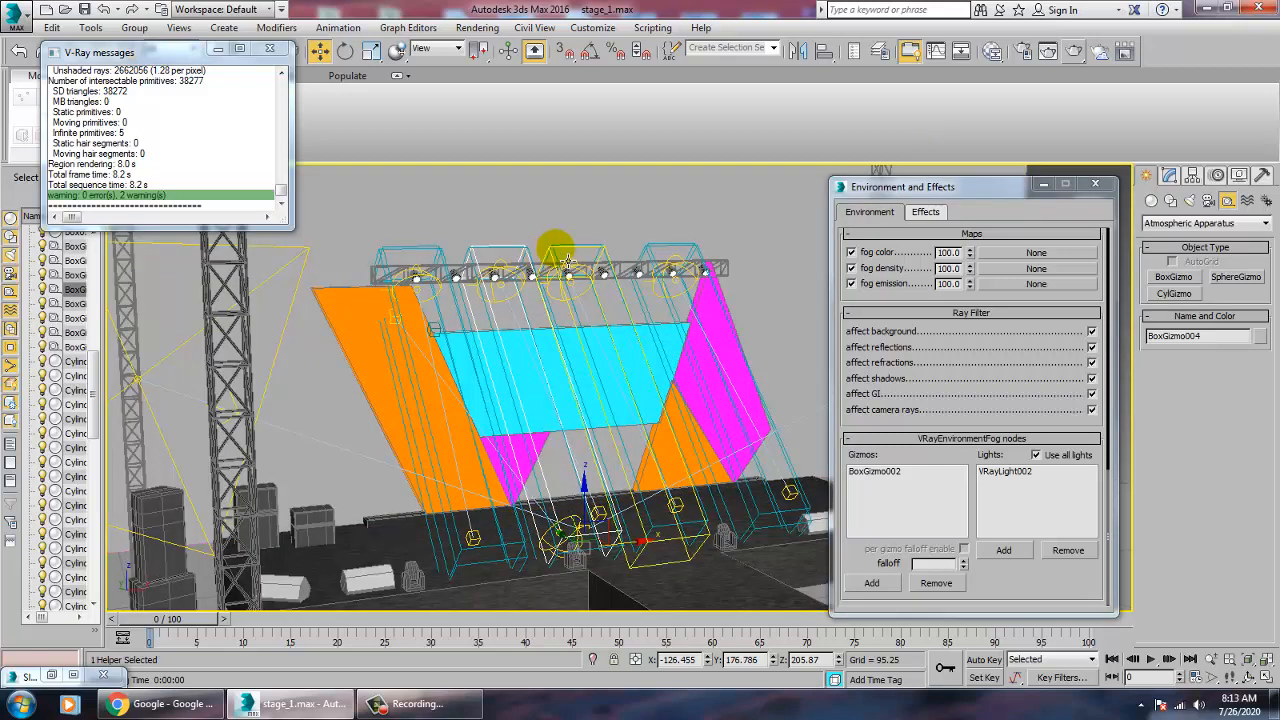
click(567, 261)
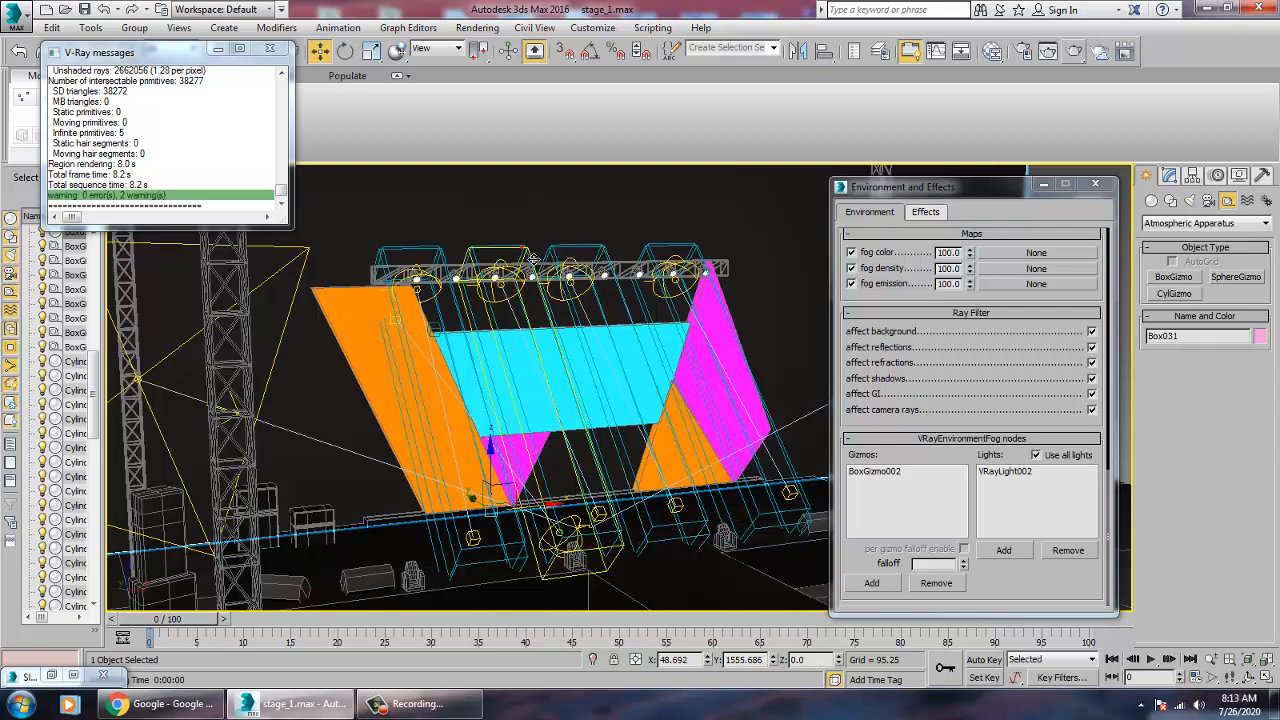
click(597, 511)
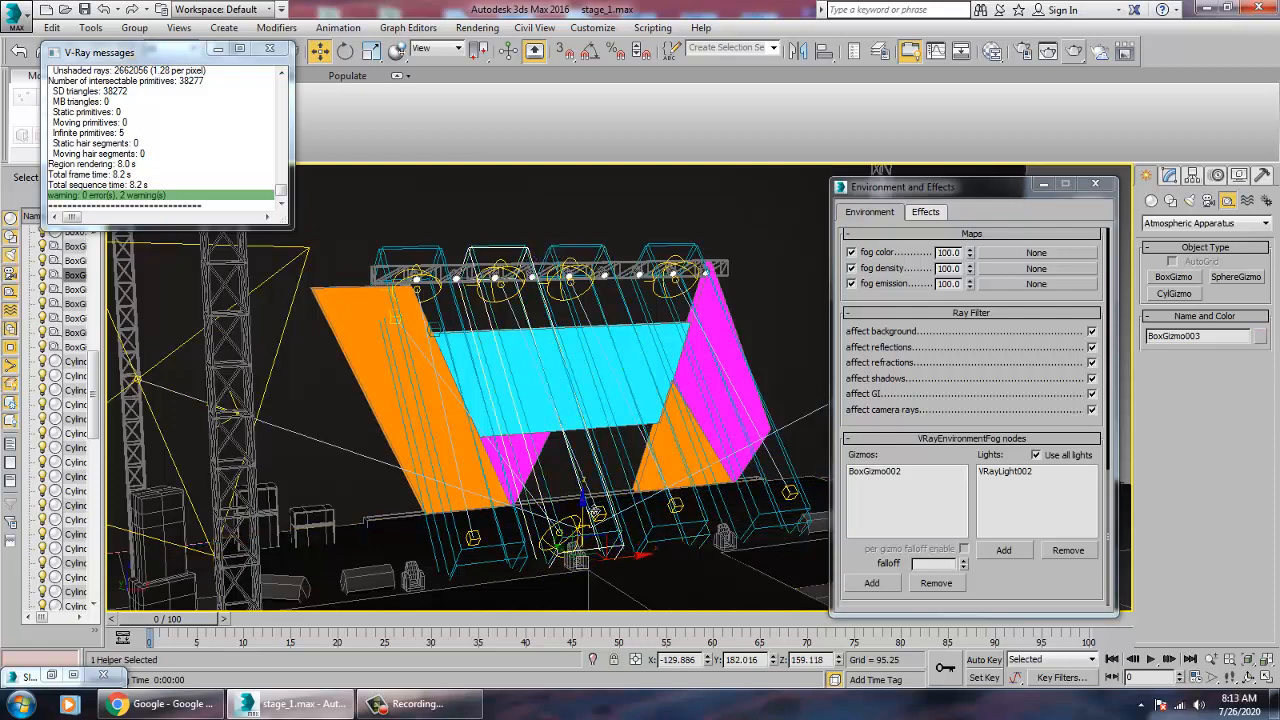
drag(591, 462, 531, 256)
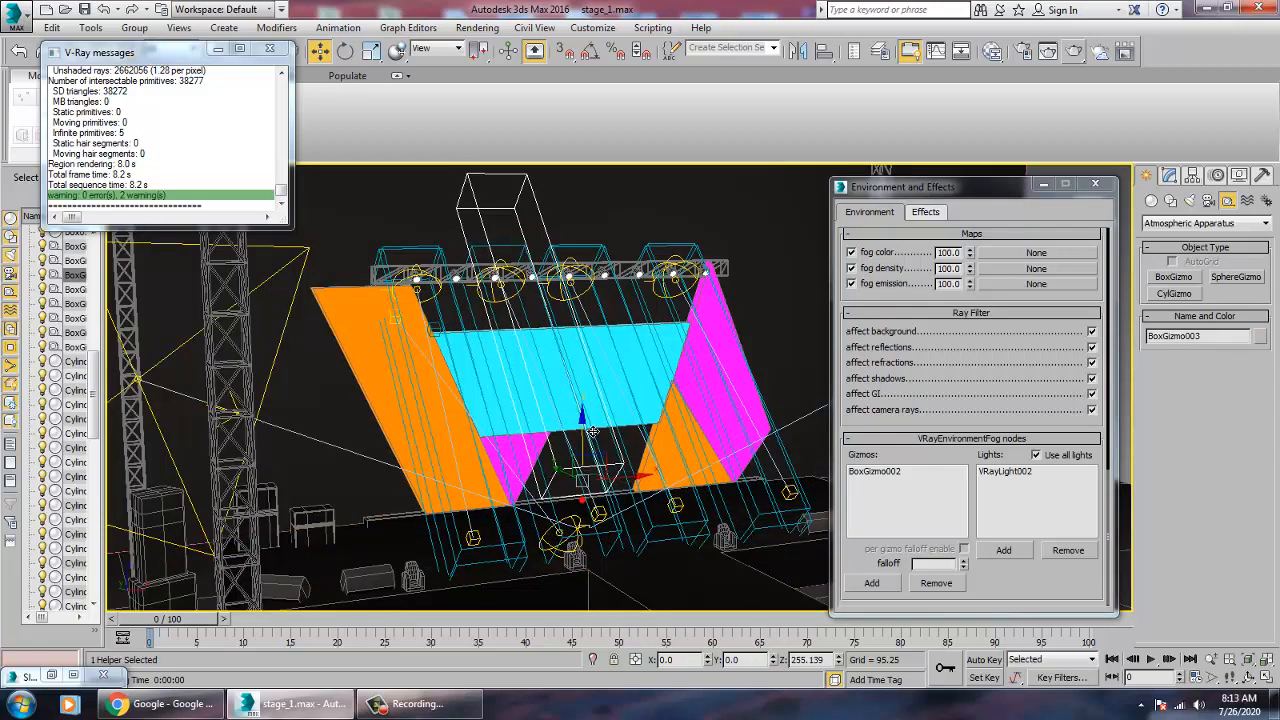
click(533, 258)
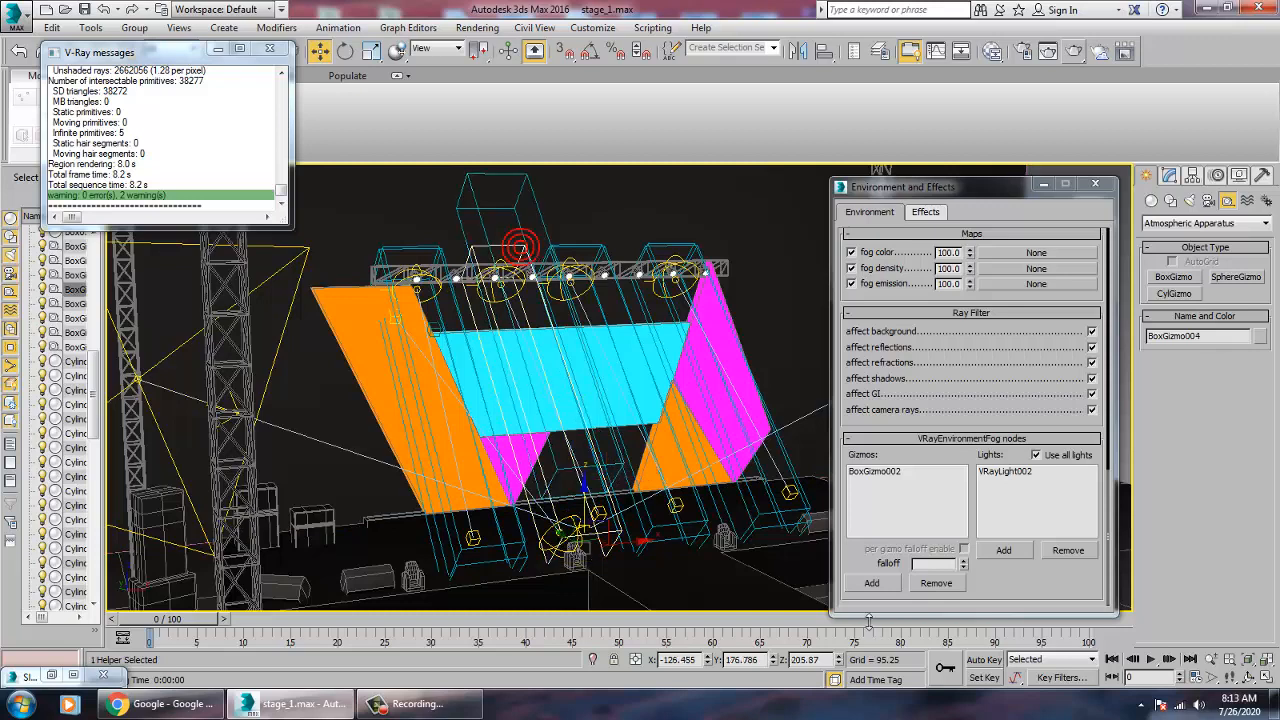
Step: Try to add VRayLight002 at the second truss light to the second fog's light list again
click(1003, 550)
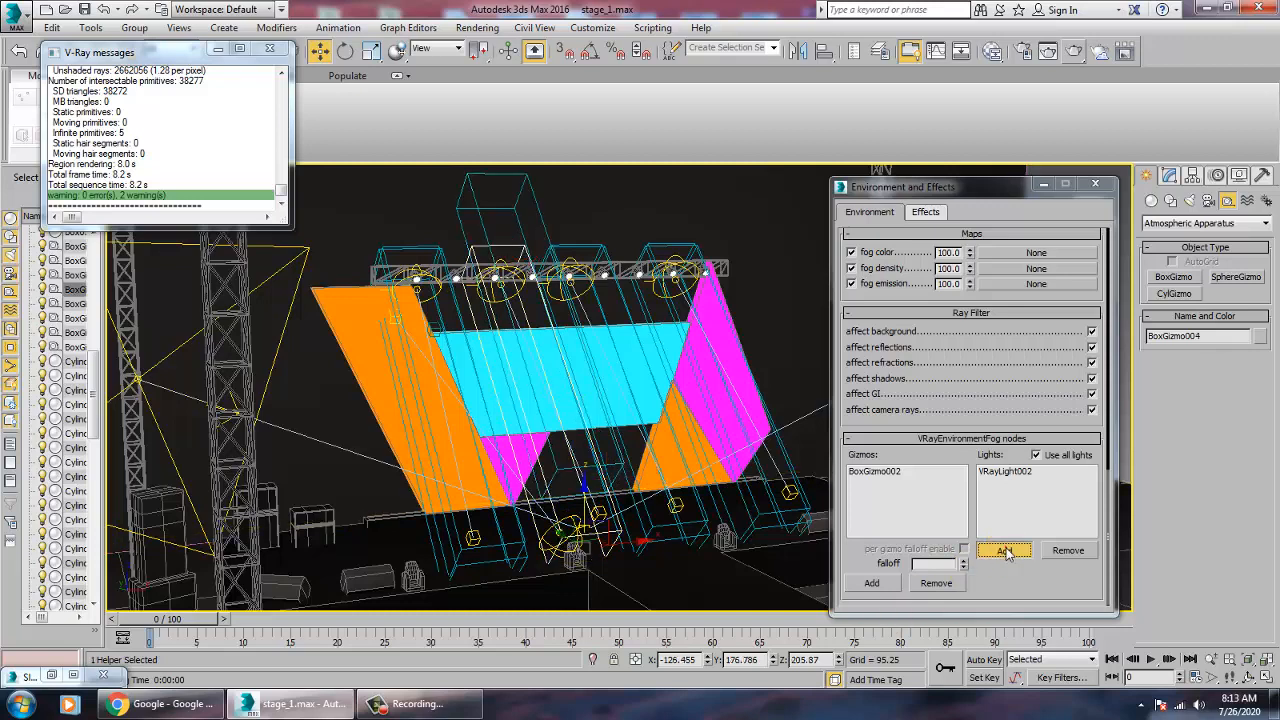
click(515, 295)
key(w)
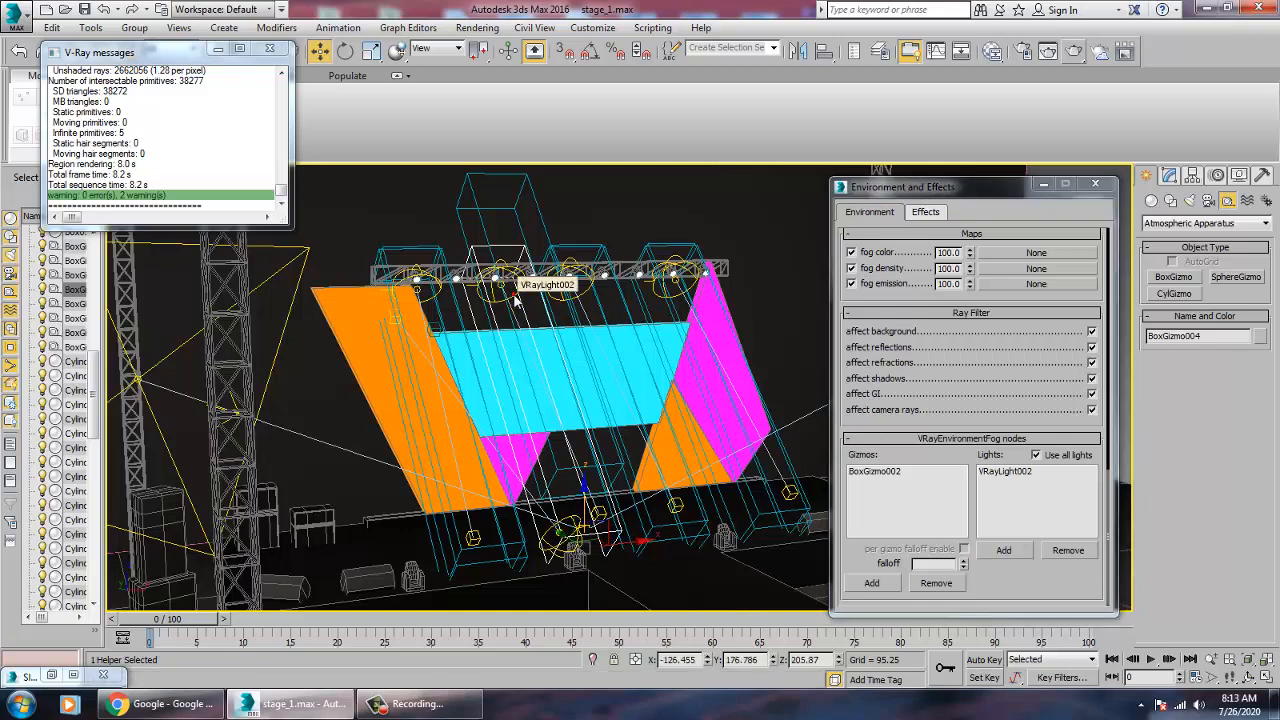
Step: Select BoxGizmo003 and bring it back down about 255 units to its earlier height on the stage, at Z 159.118
click(600, 466)
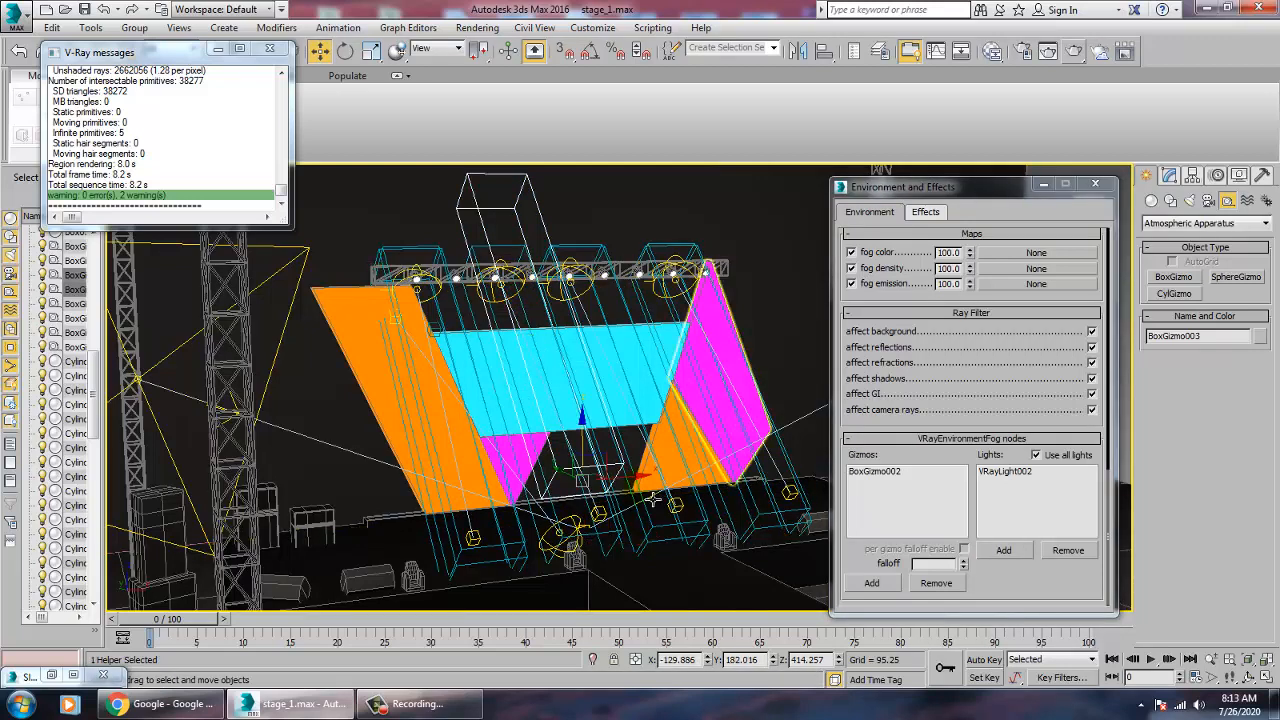
mouse_move(676, 445)
alt+middle_down()
mouse_move(689, 423)
mouse_move(688, 456)
alt+middle_up()
scroll(688, 456, down, 5)
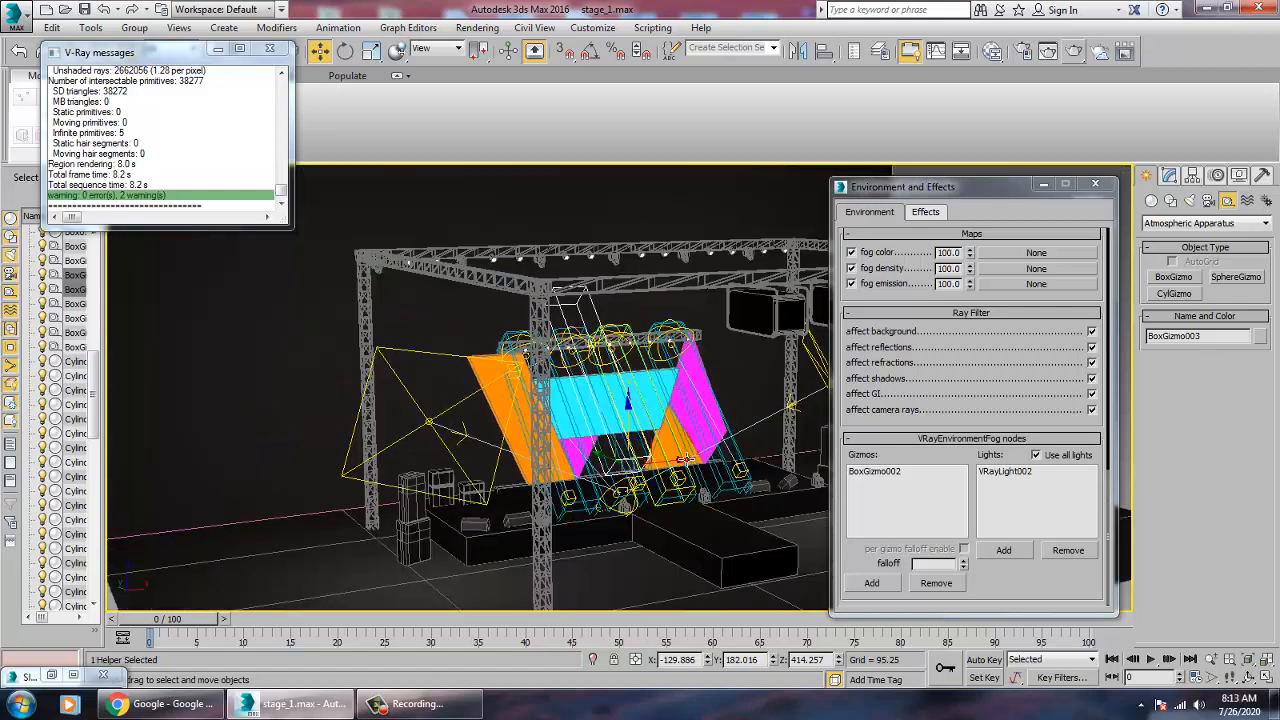
scroll(566, 417, up, 4)
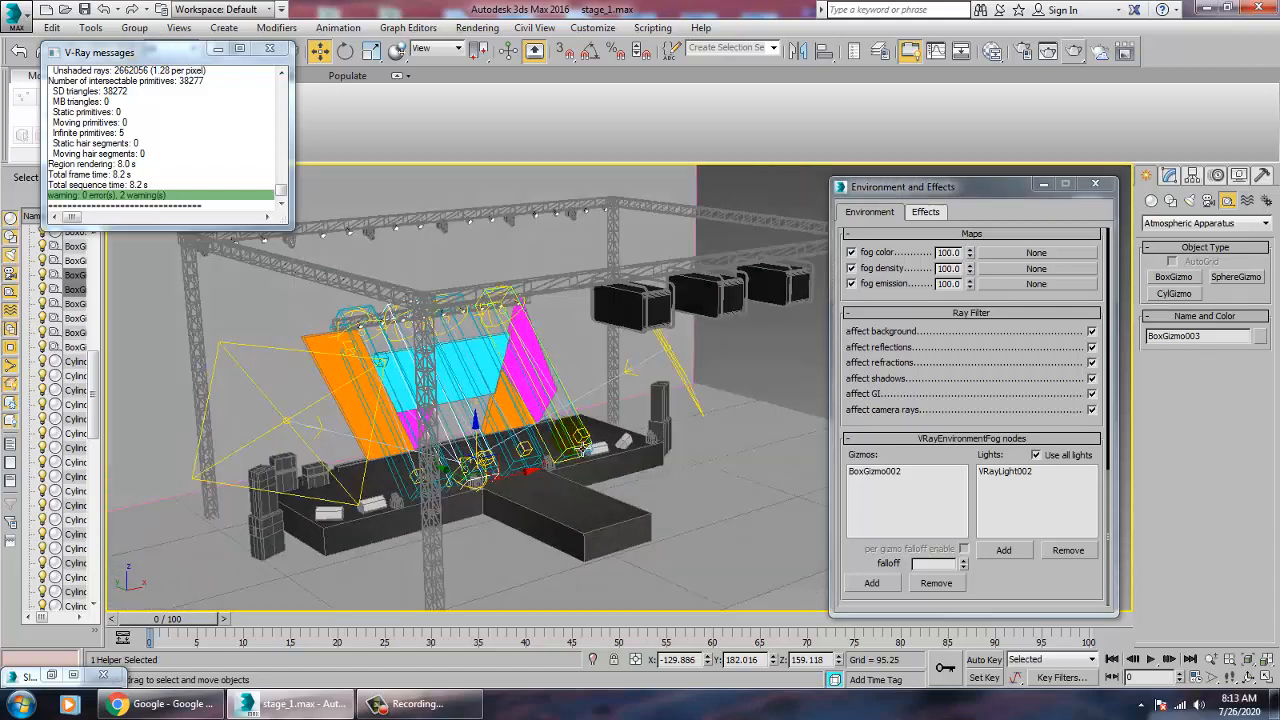
scroll(570, 430, down, 8)
scroll(574, 446, up, 5)
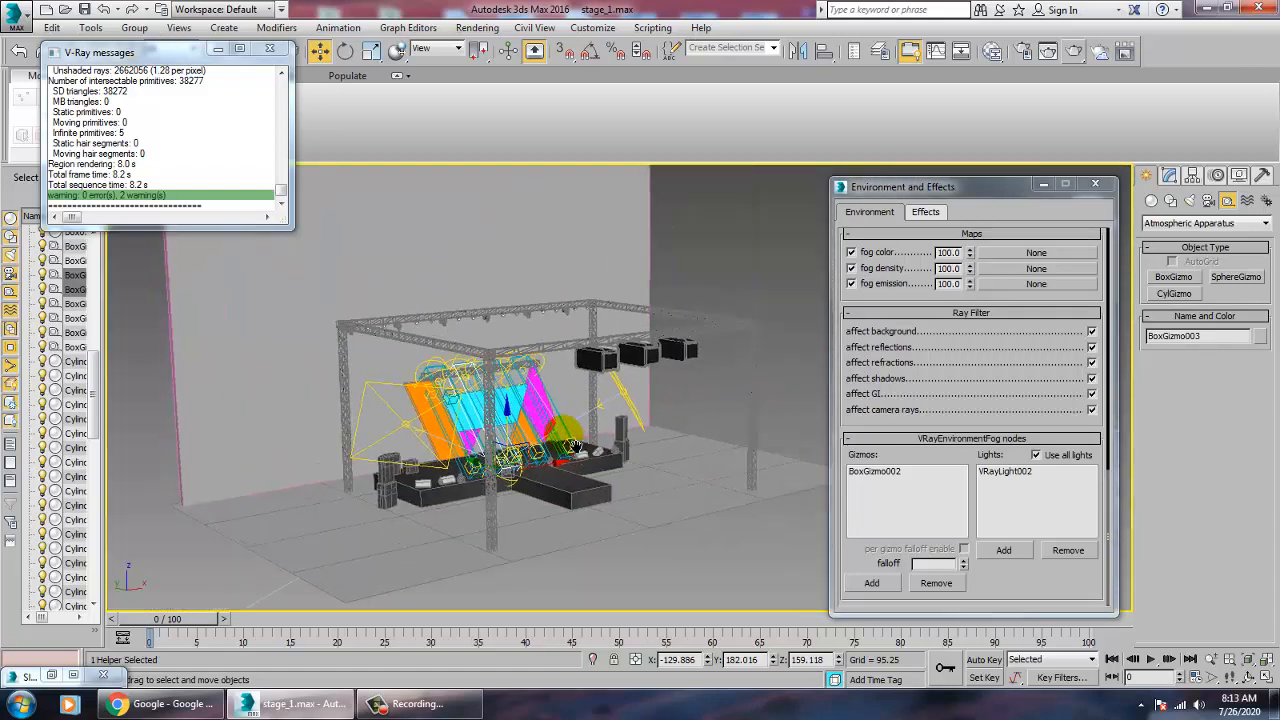